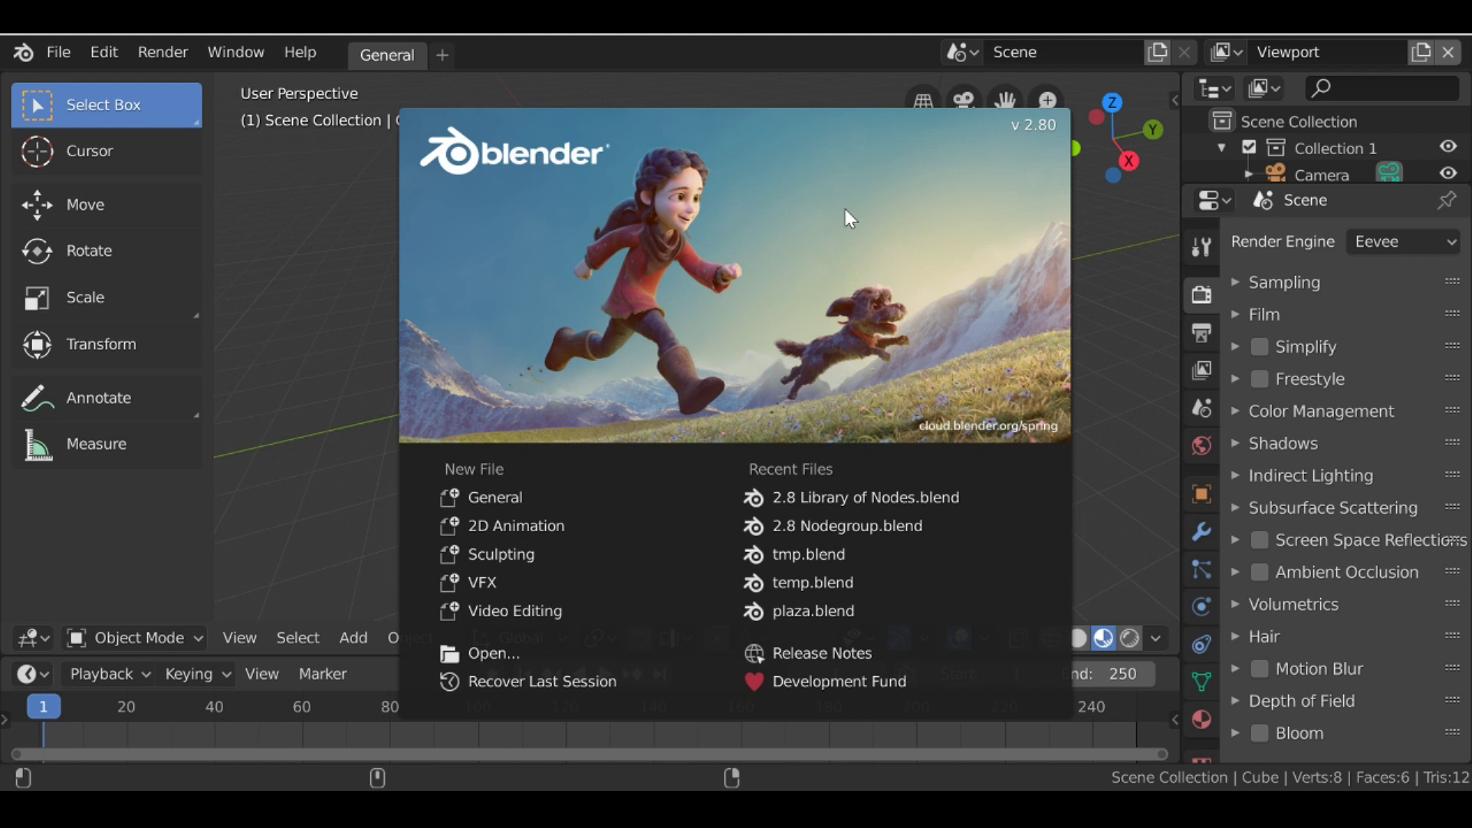
- Add the Motion Tracking and Compositing workspaces from the VFX set
left_click(845, 209)
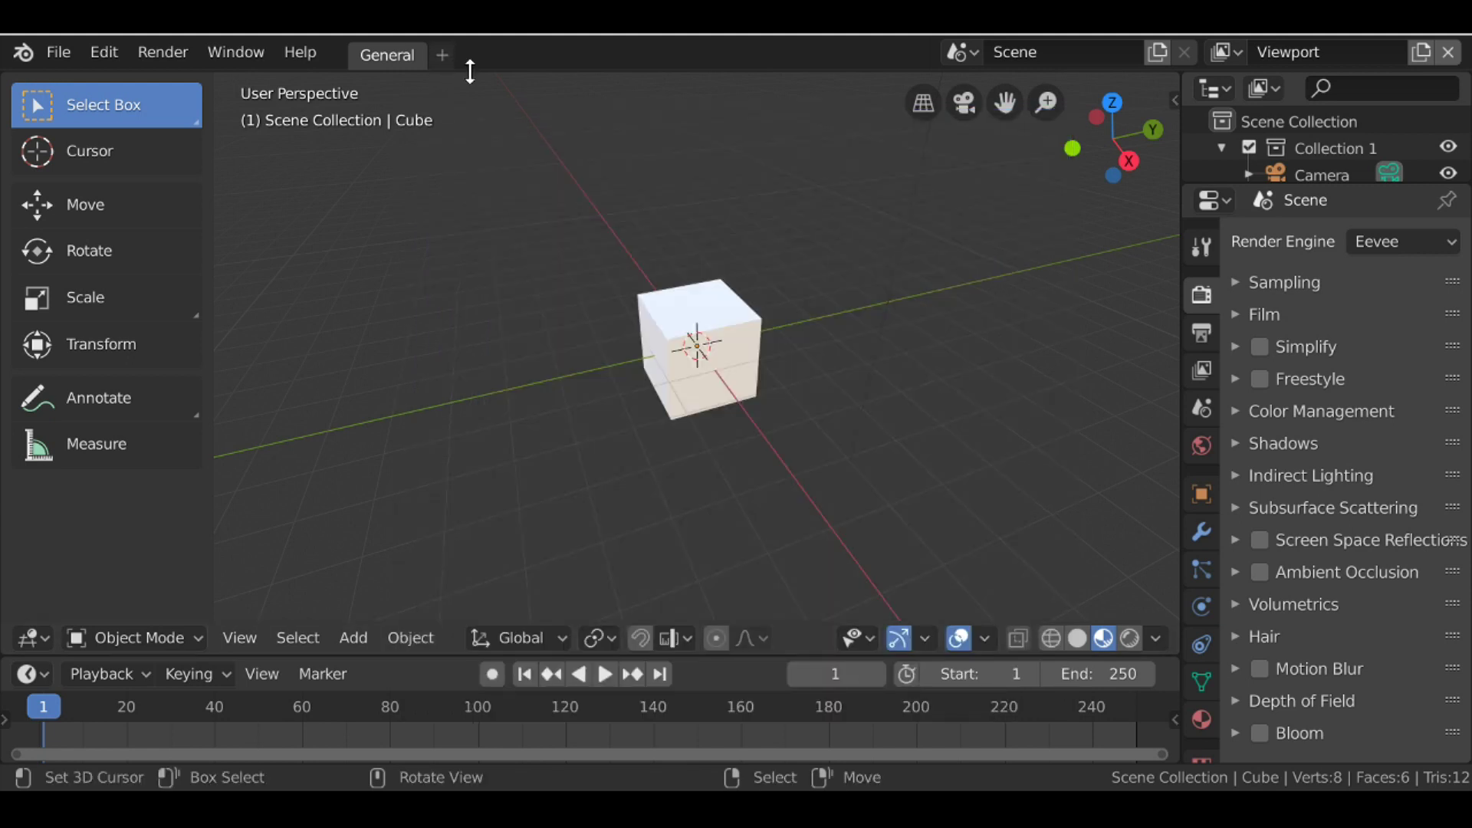
left_click(444, 55)
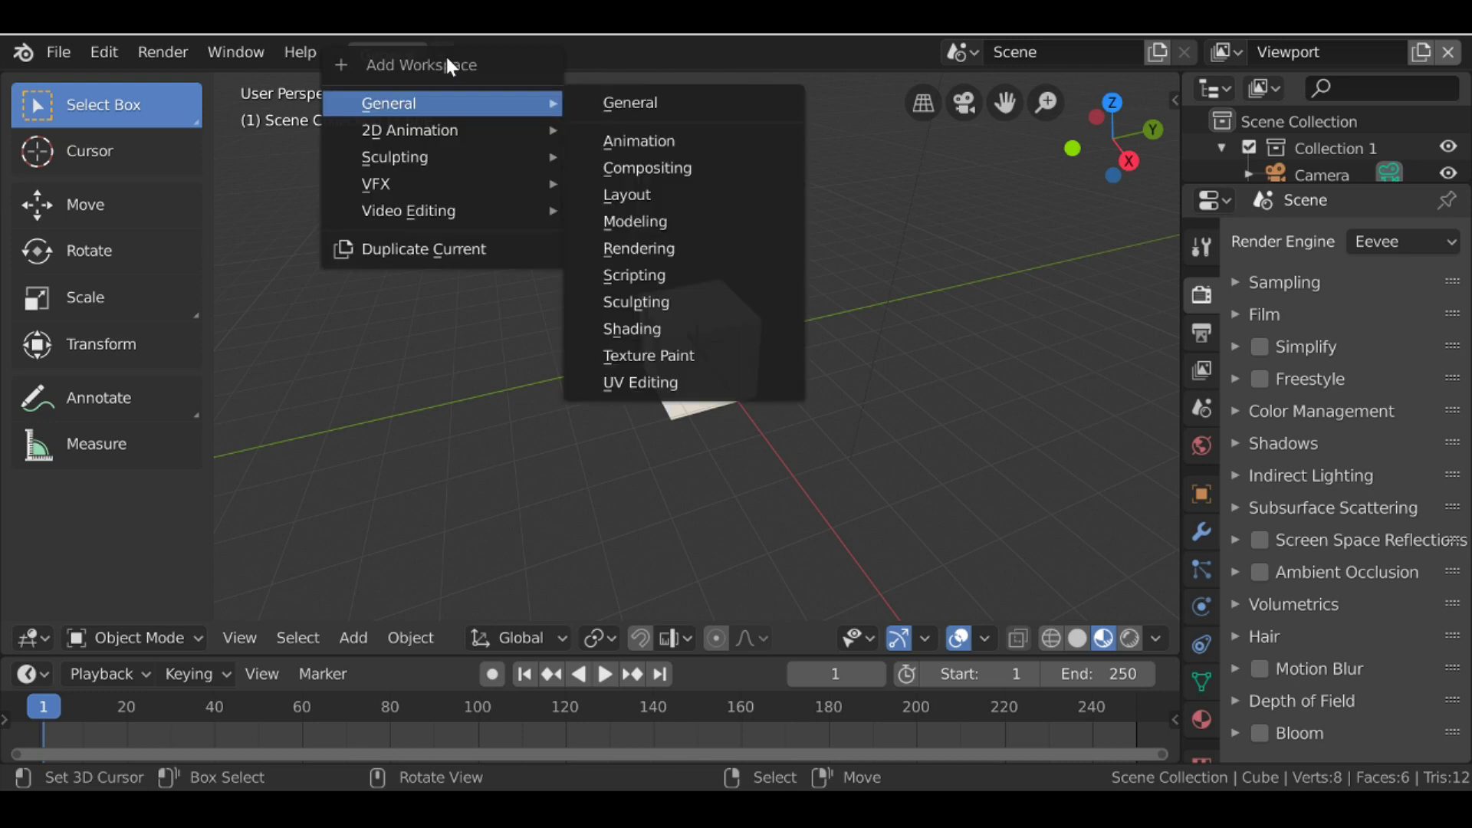
mouse_move(399, 138)
mouse_move(388, 188)
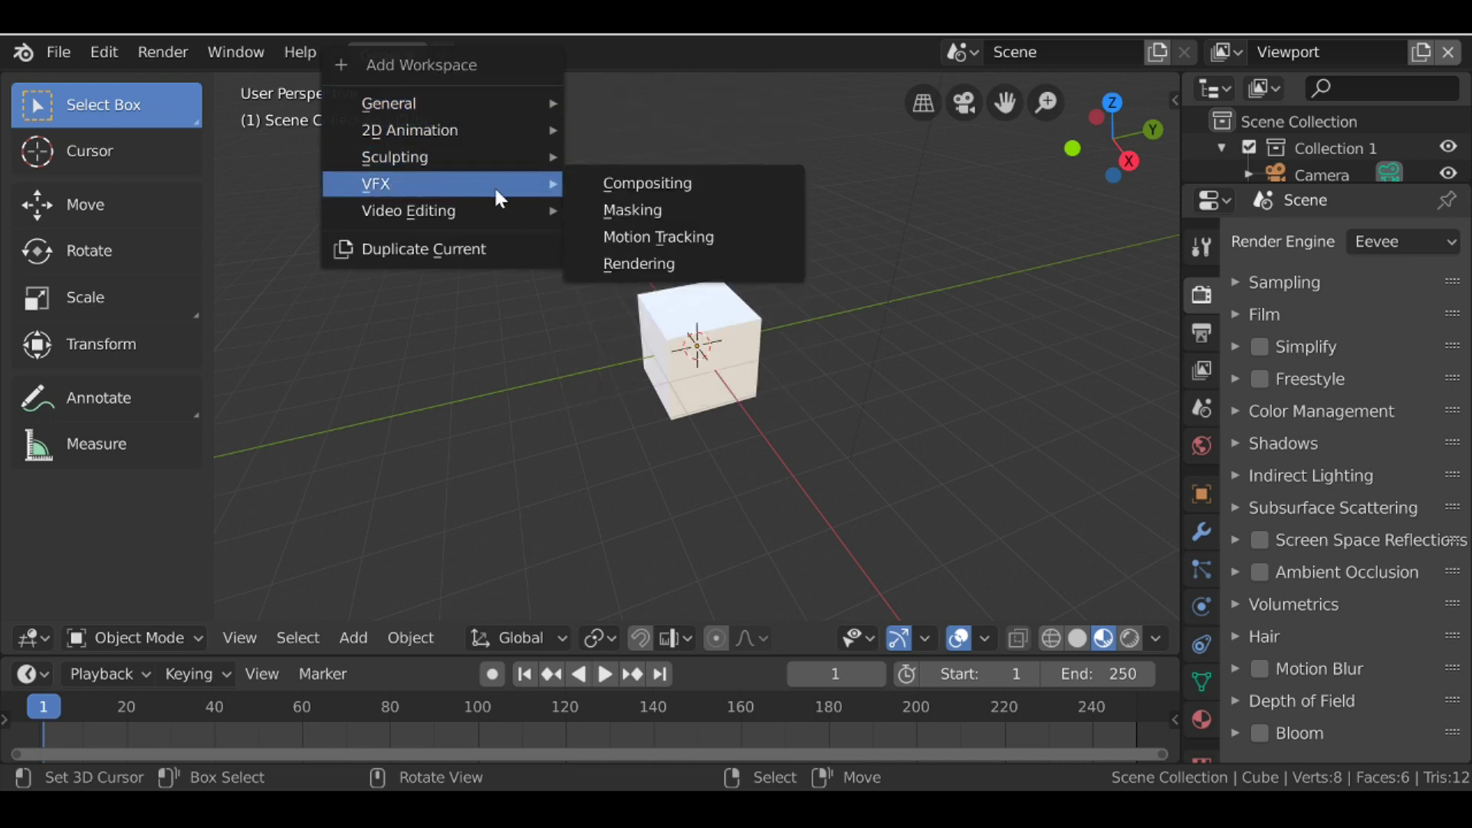
left_click(662, 236)
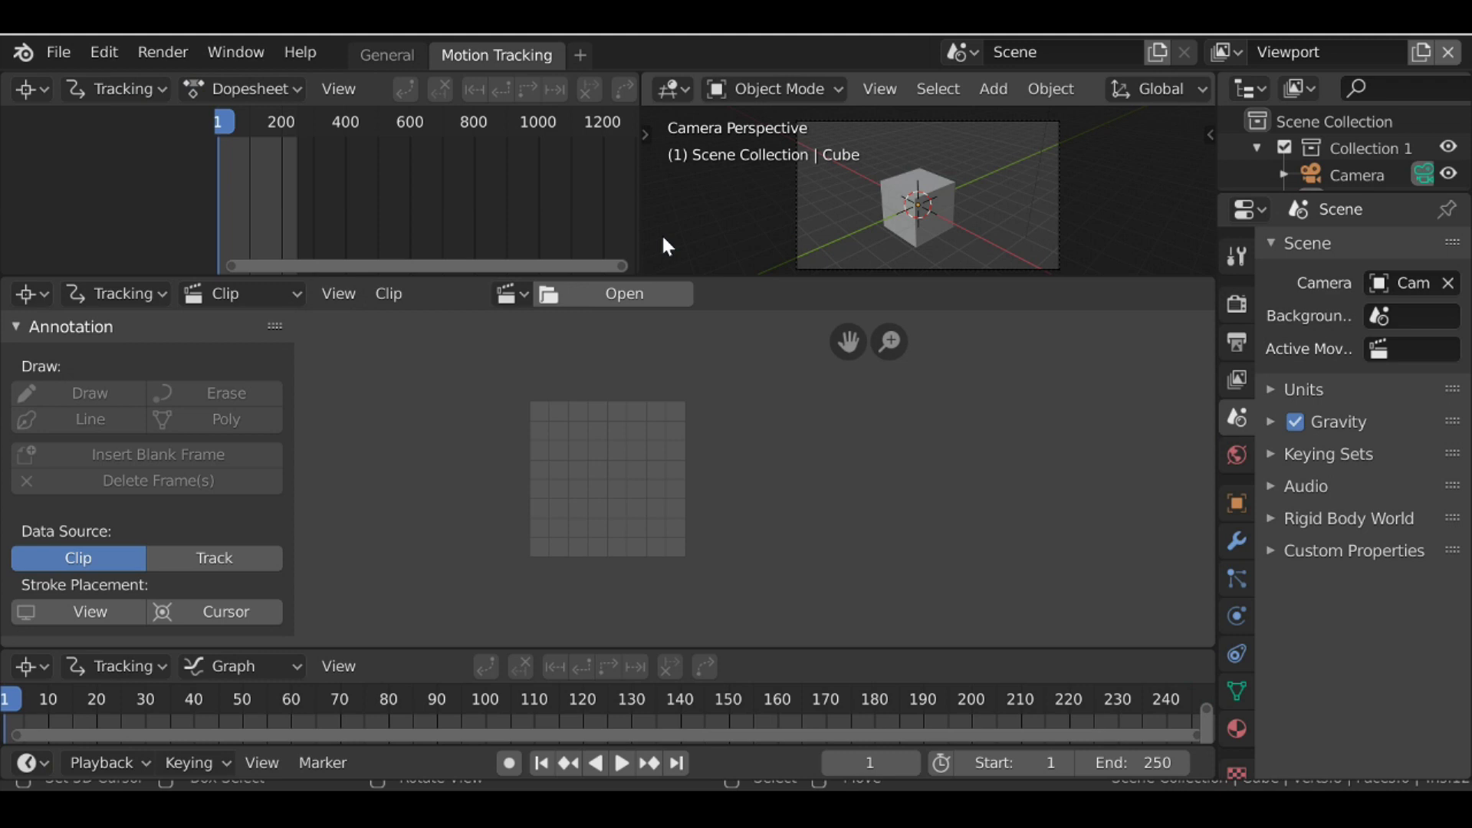
left_click(581, 55)
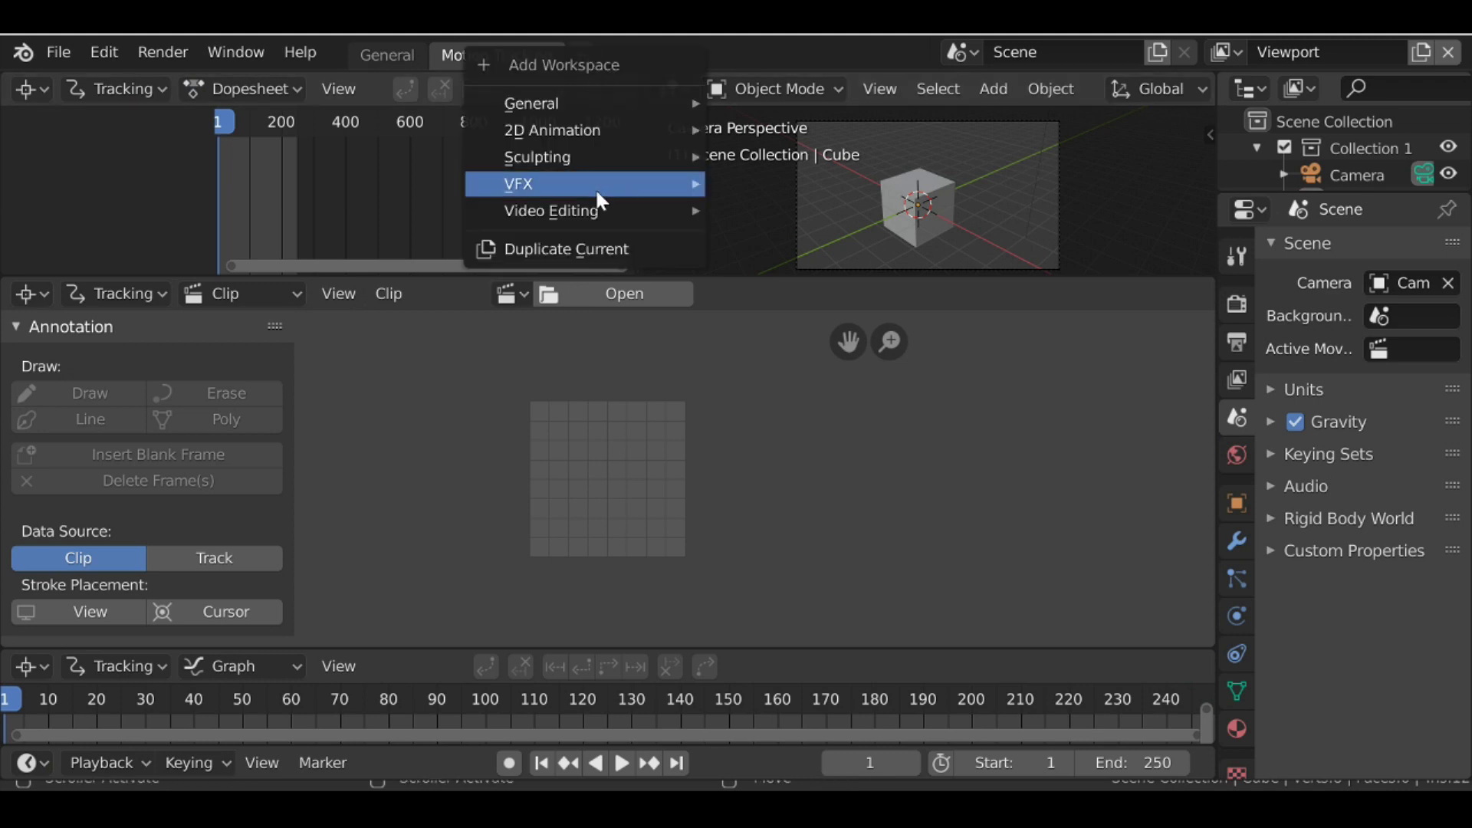
mouse_move(623, 184)
left_click(762, 185)
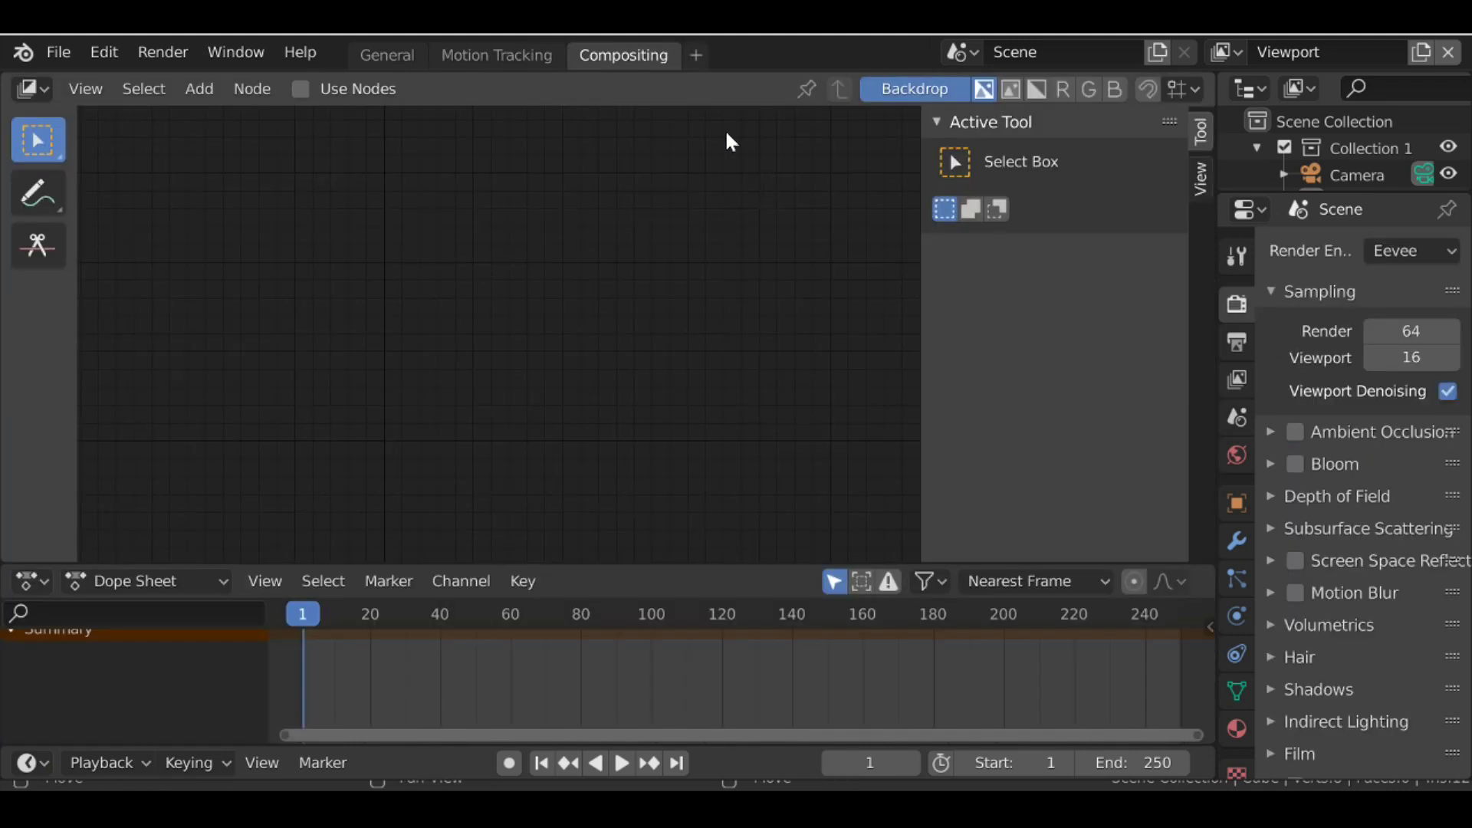
- Delete the General workspace and enable Use Nodes in the compositor
right_click(373, 58)
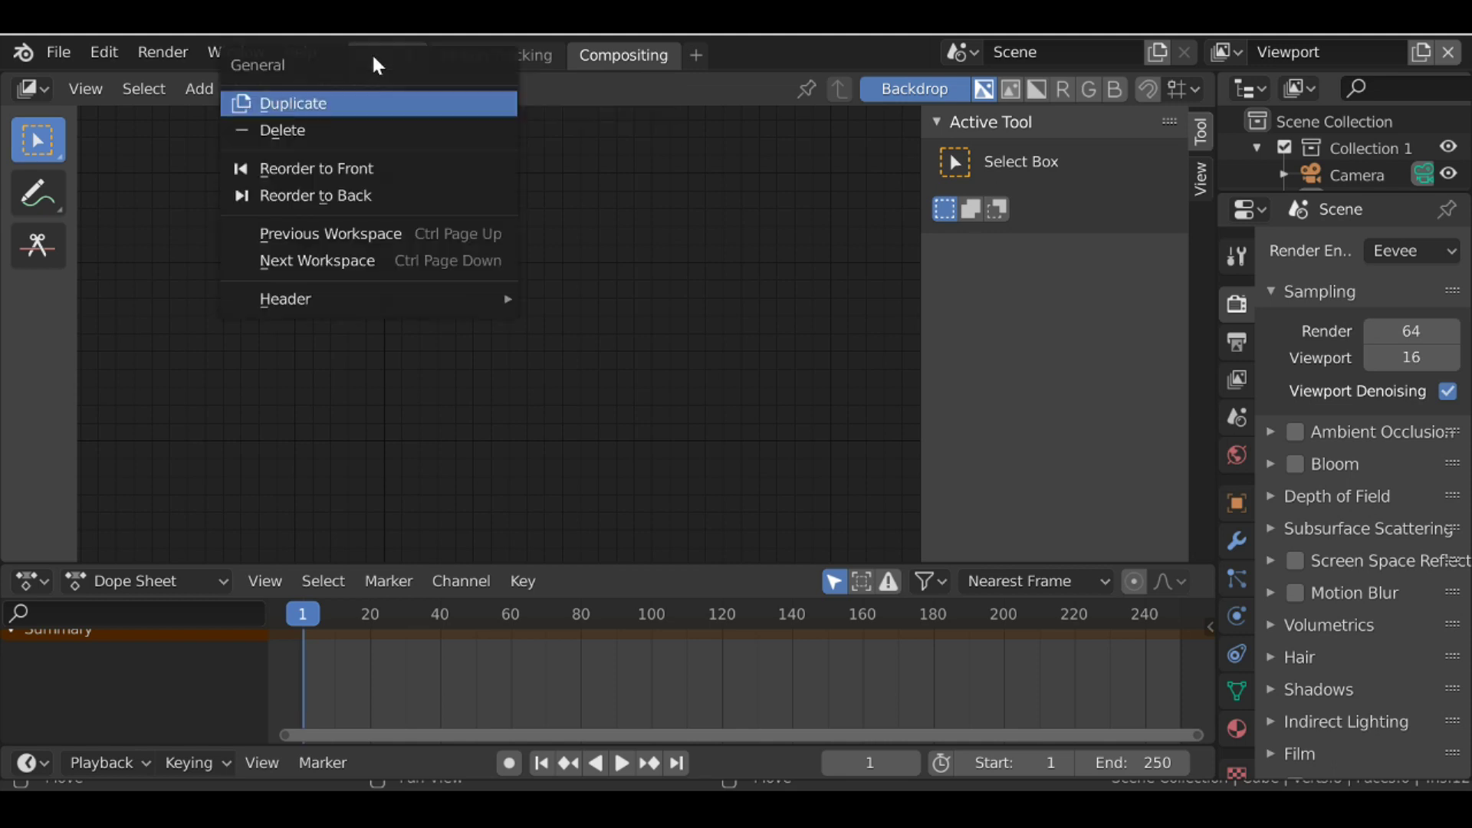
left_click(347, 130)
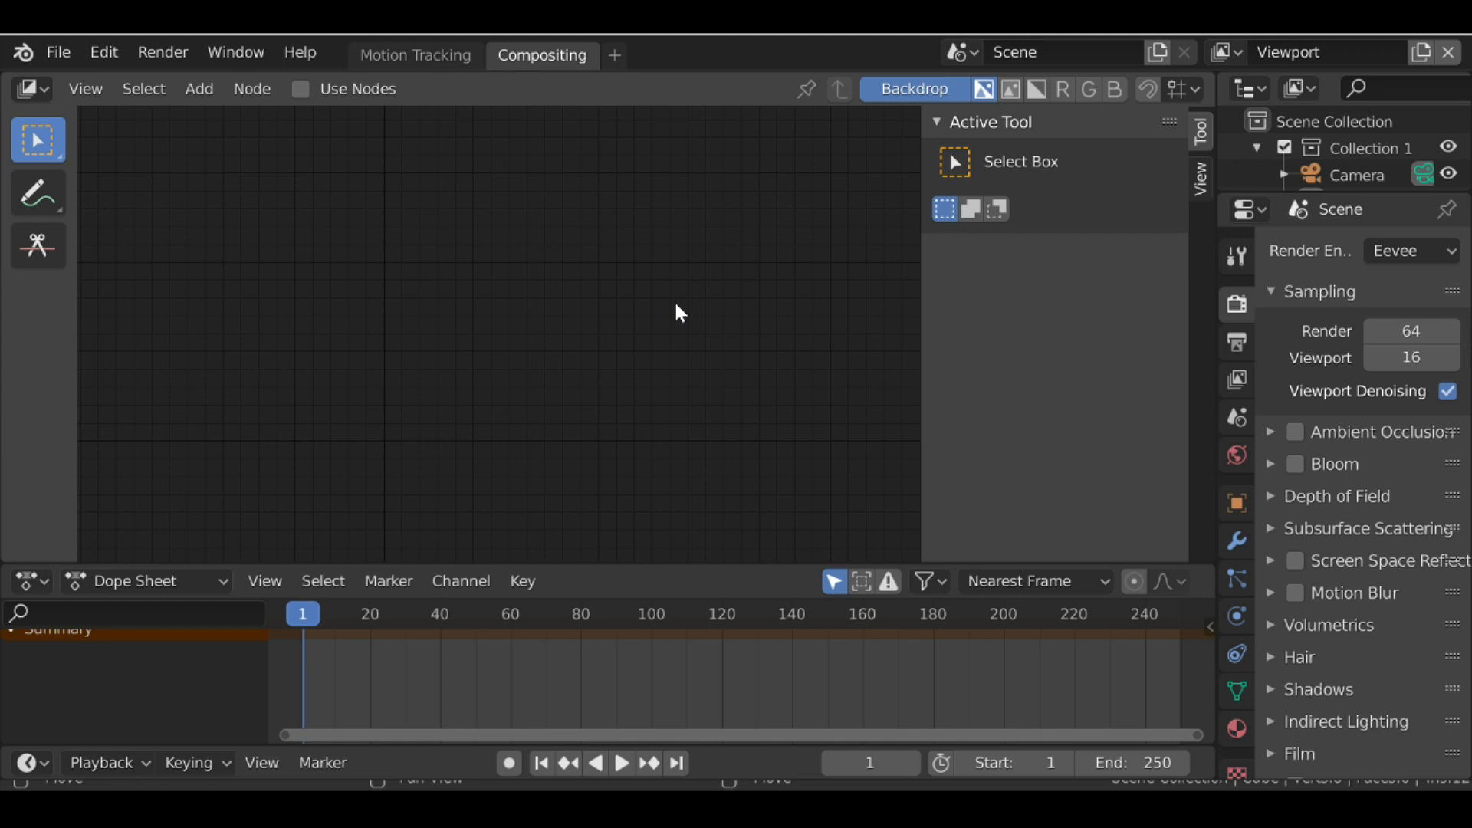
left_click(301, 89)
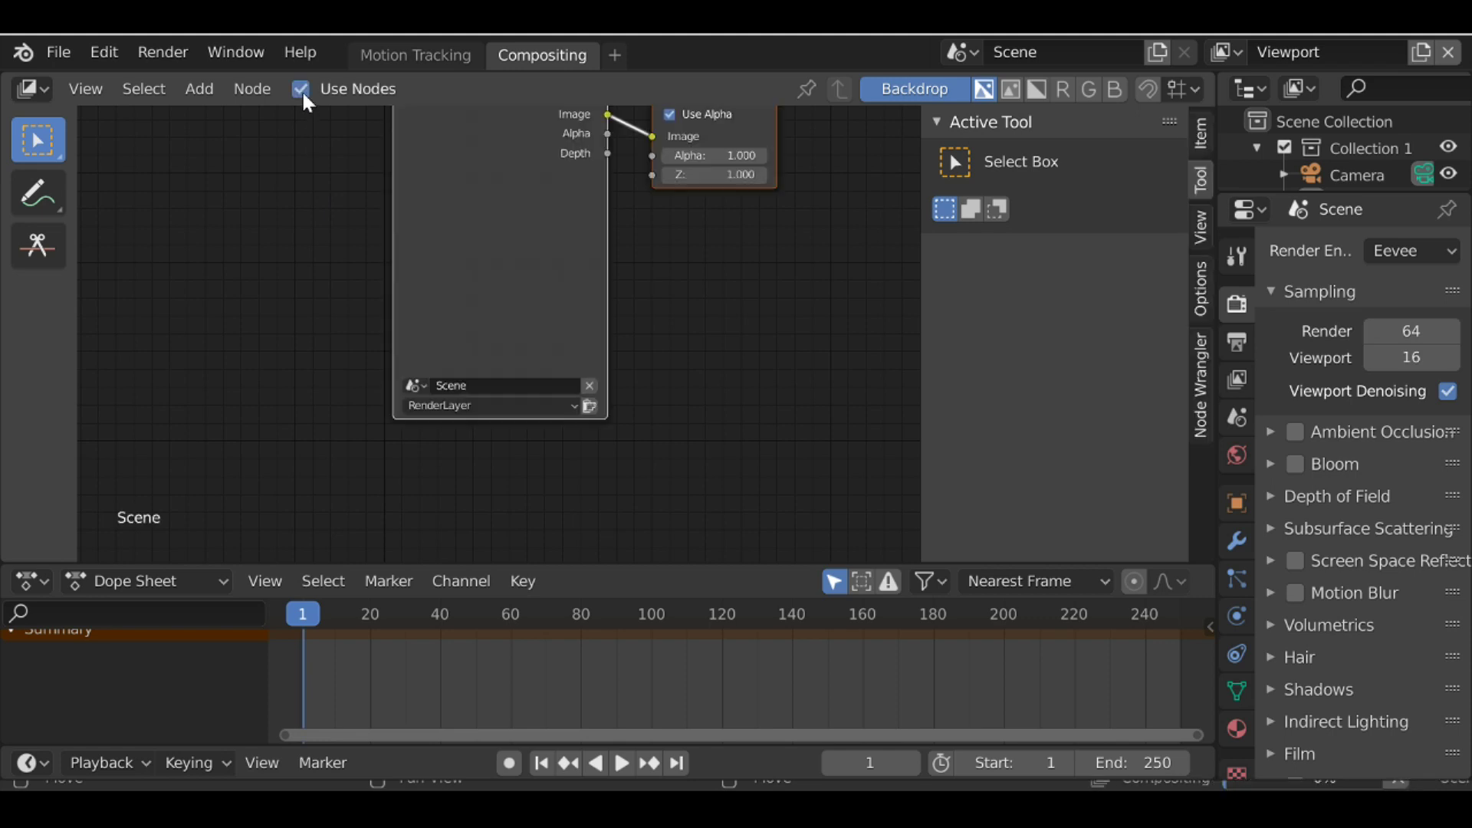
scroll(458, 260, "down", 2)
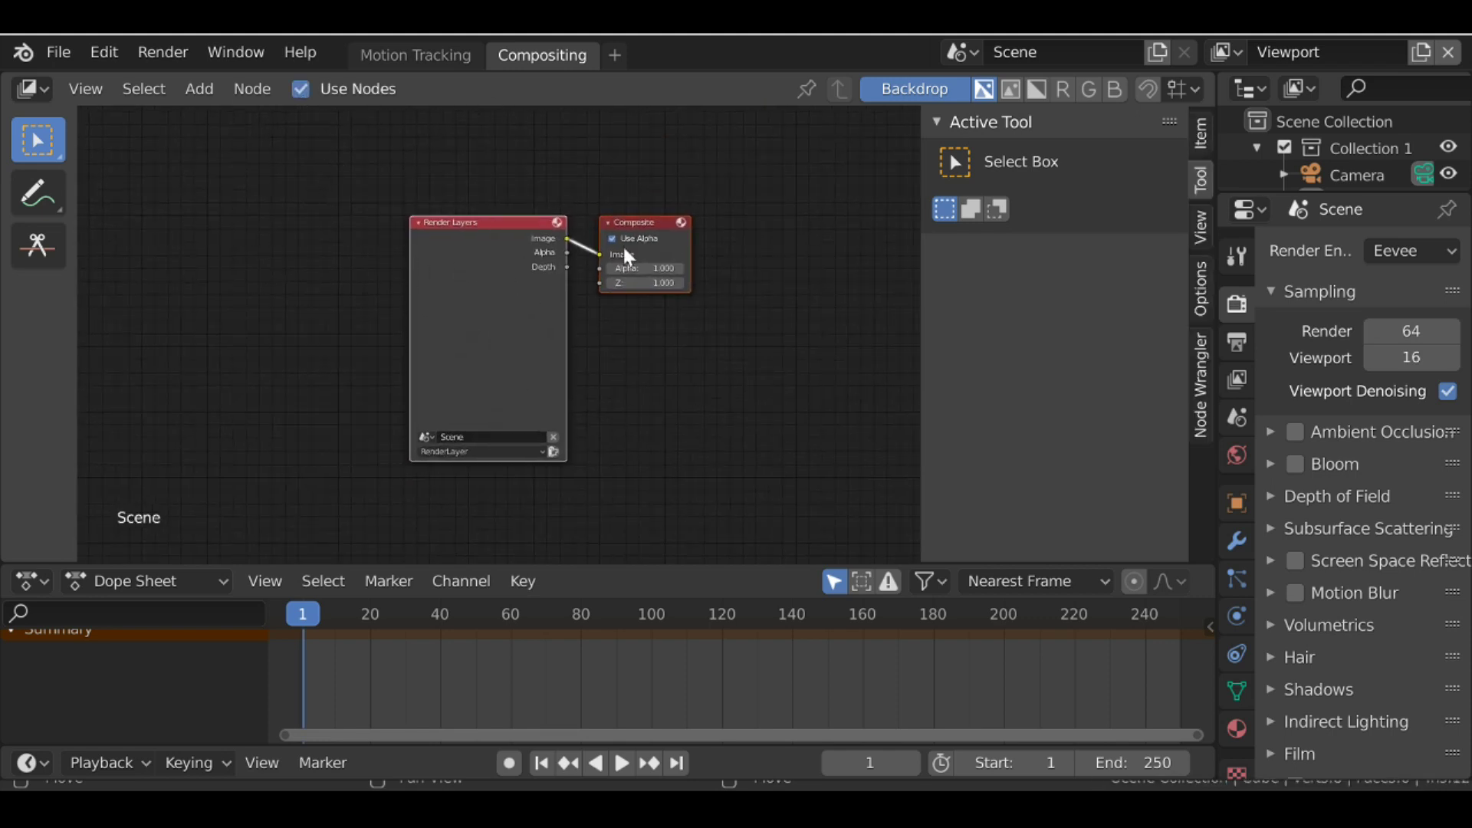
- Save the project in the Blends folder under the name "2.8 Library of nodes"
key("ctrl+s")
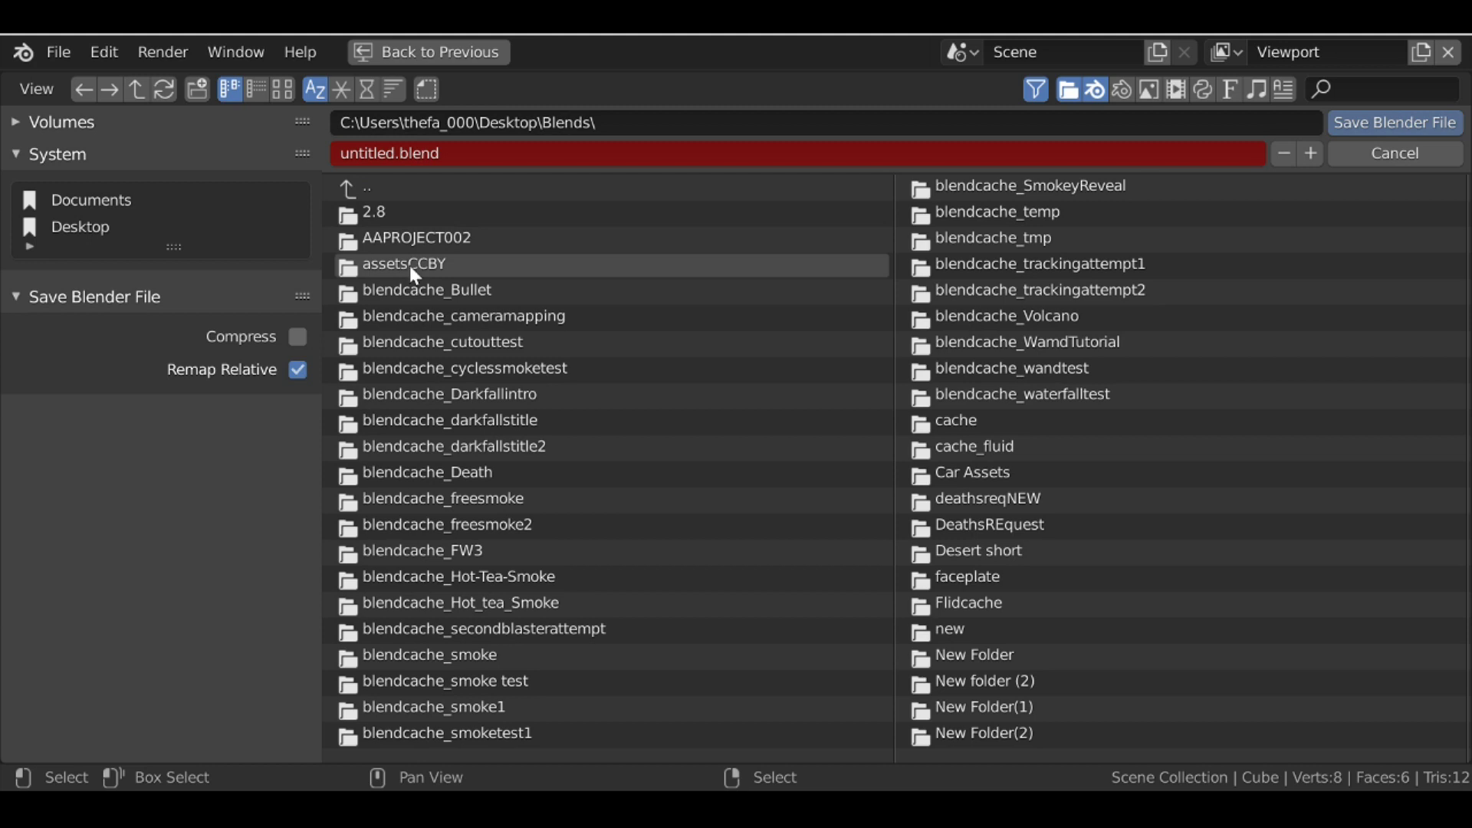
left_click(368, 151)
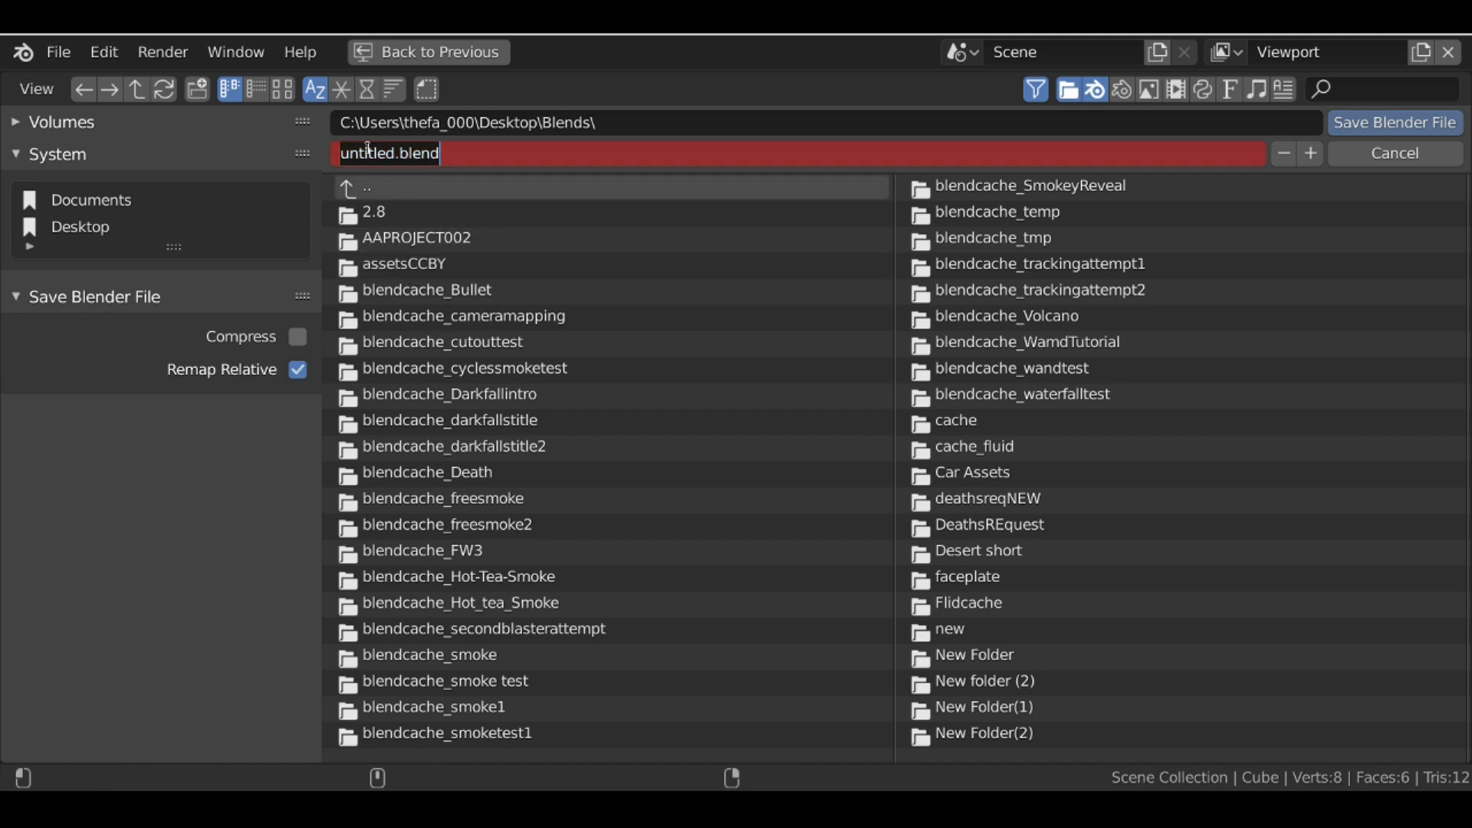
key("BackSpace")
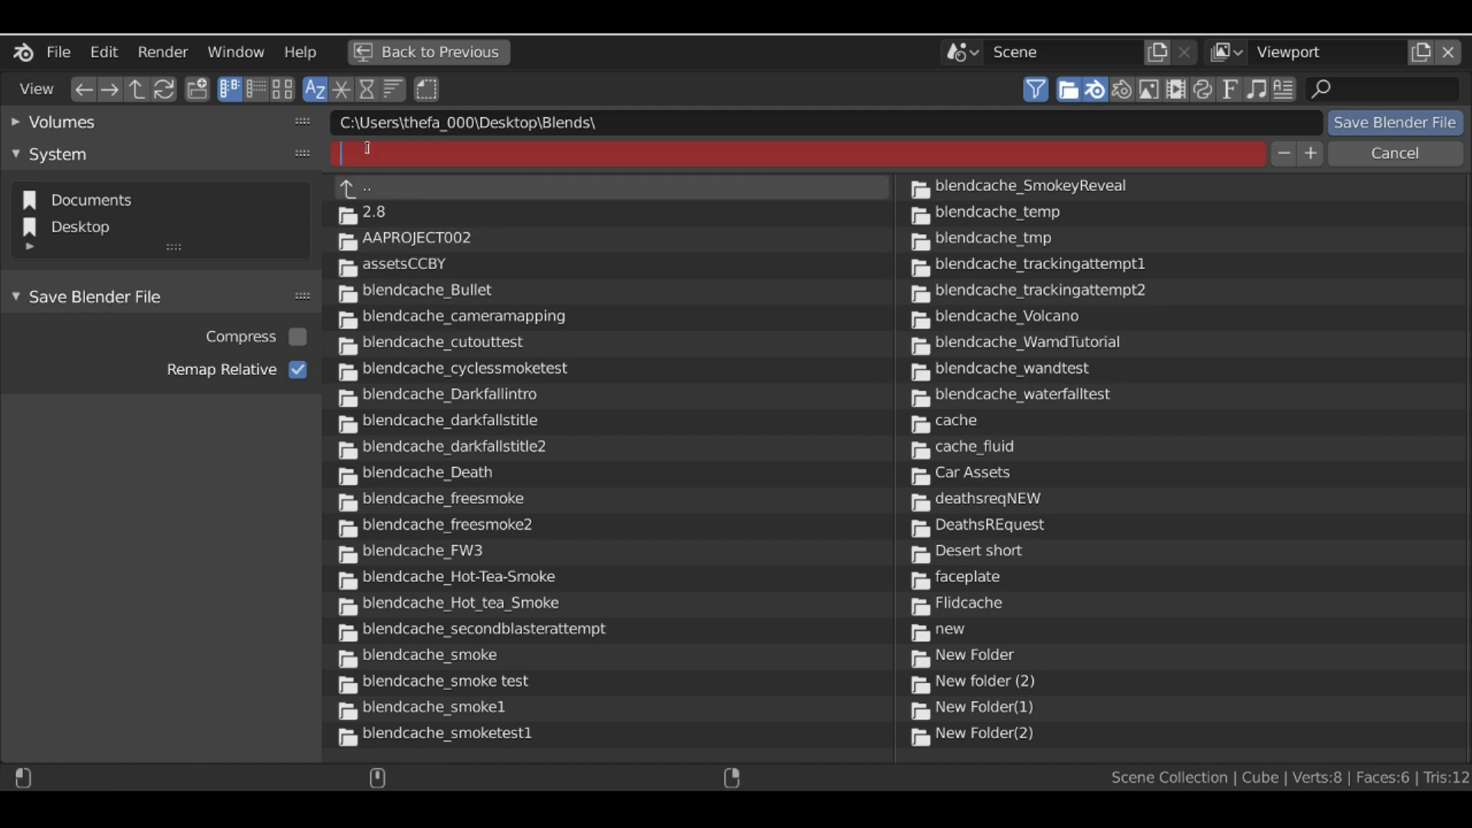
type("Library of nodes")
key("Home")
type("2.8")
left_click(534, 163)
key("Return")
left_click(1383, 123)
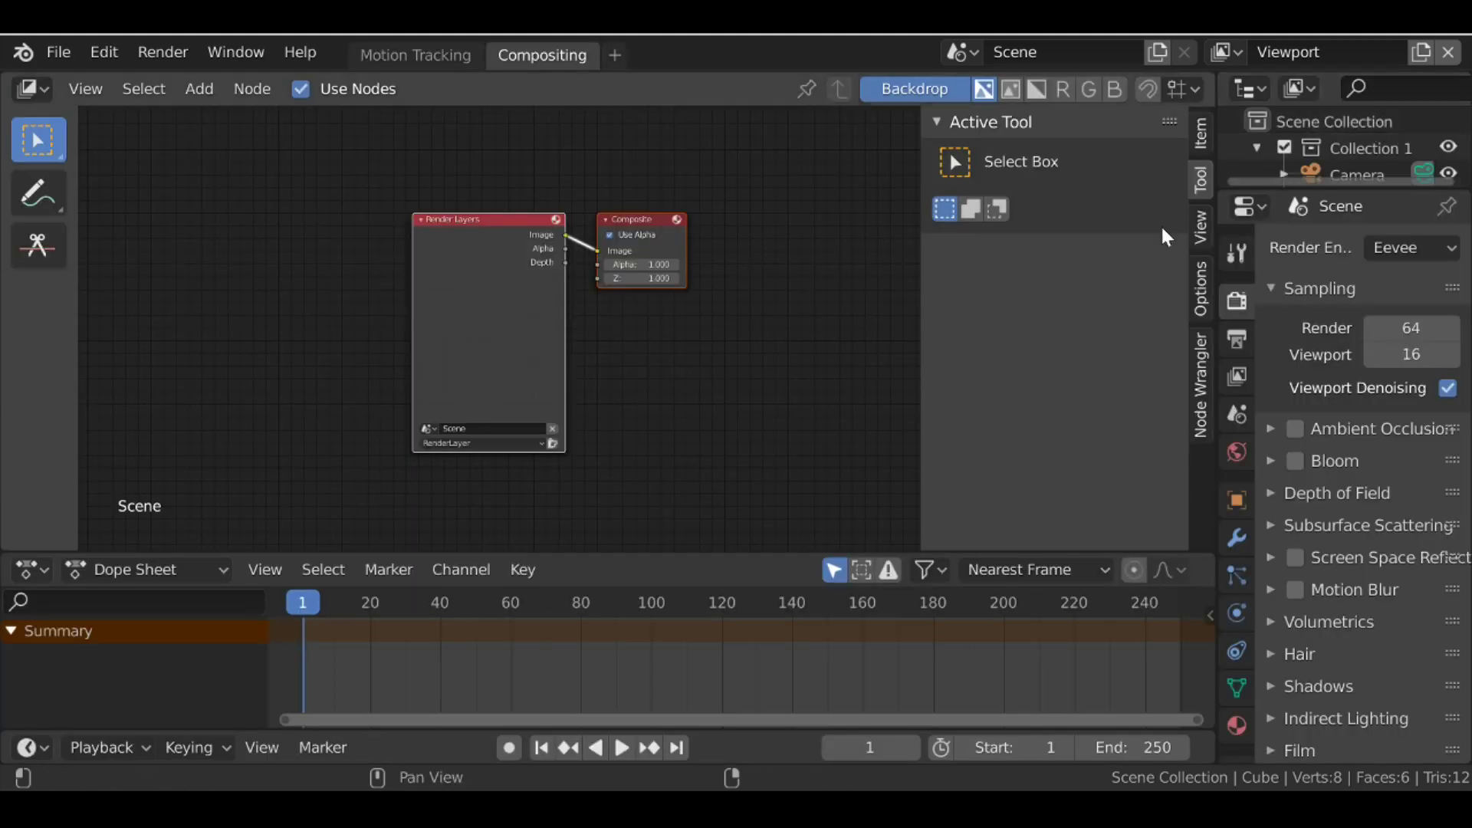
- Hide the node editor's tool shelf and move the Render Layers node slightly away from the Composite node
scroll(581, 253, "down", 1)
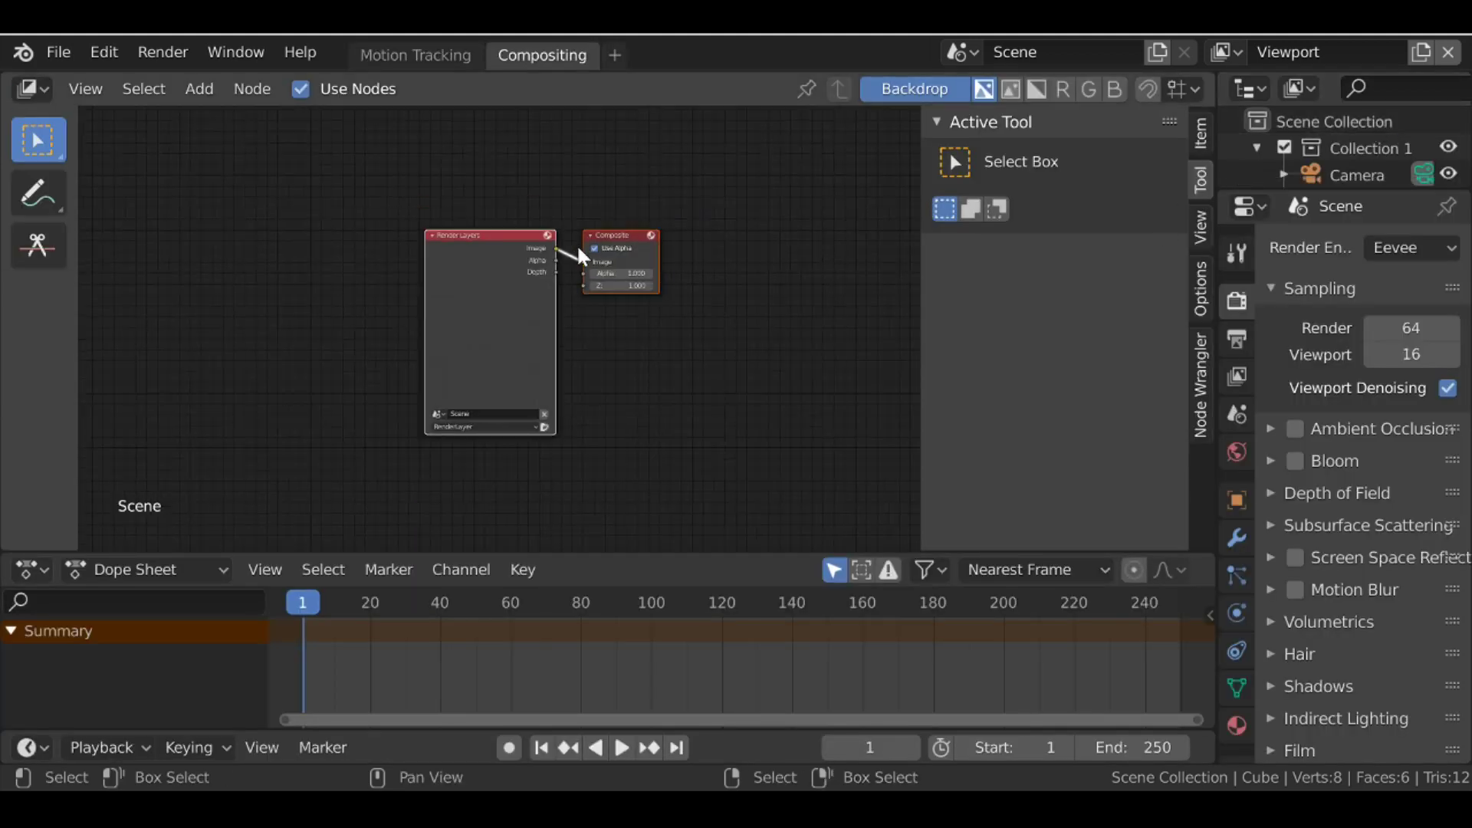
key("t")
scroll(499, 245, "up", 1)
left_click_drag(421, 235, 400, 222)
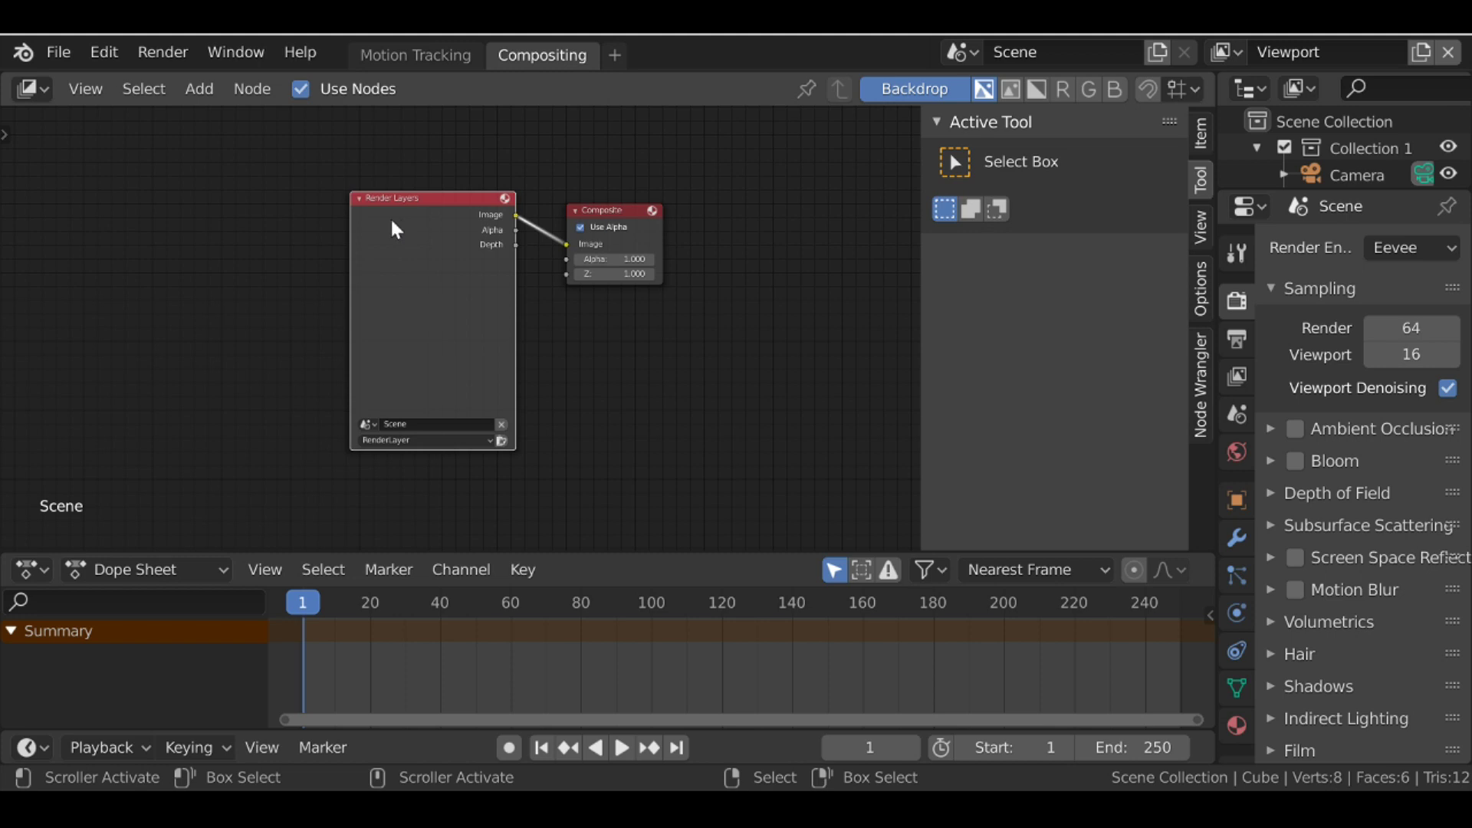
key("x")
key("ctrl+z")
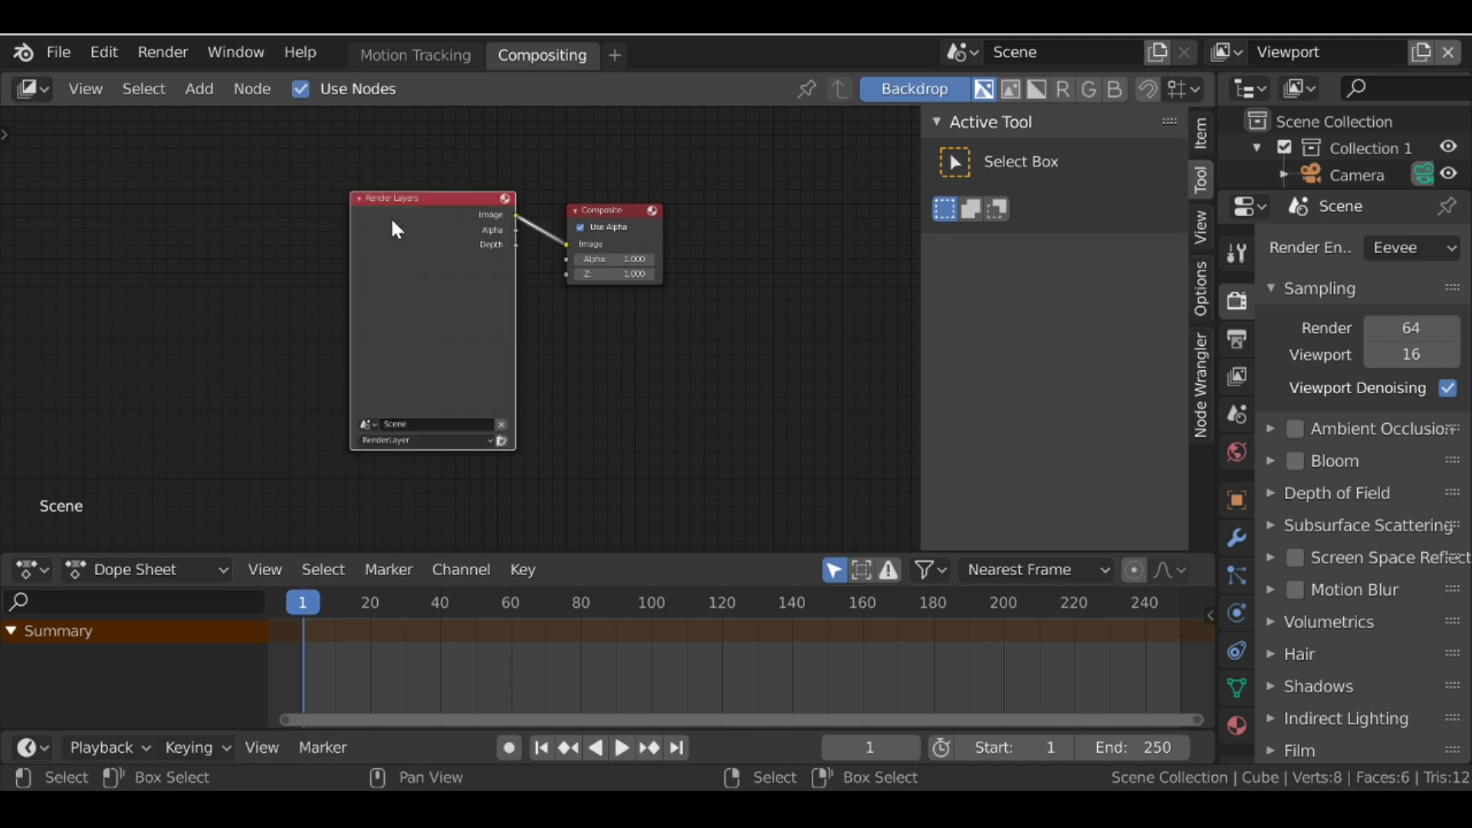
- Switch the Render Layers node to a Movie Clip input node
key("shift+s")
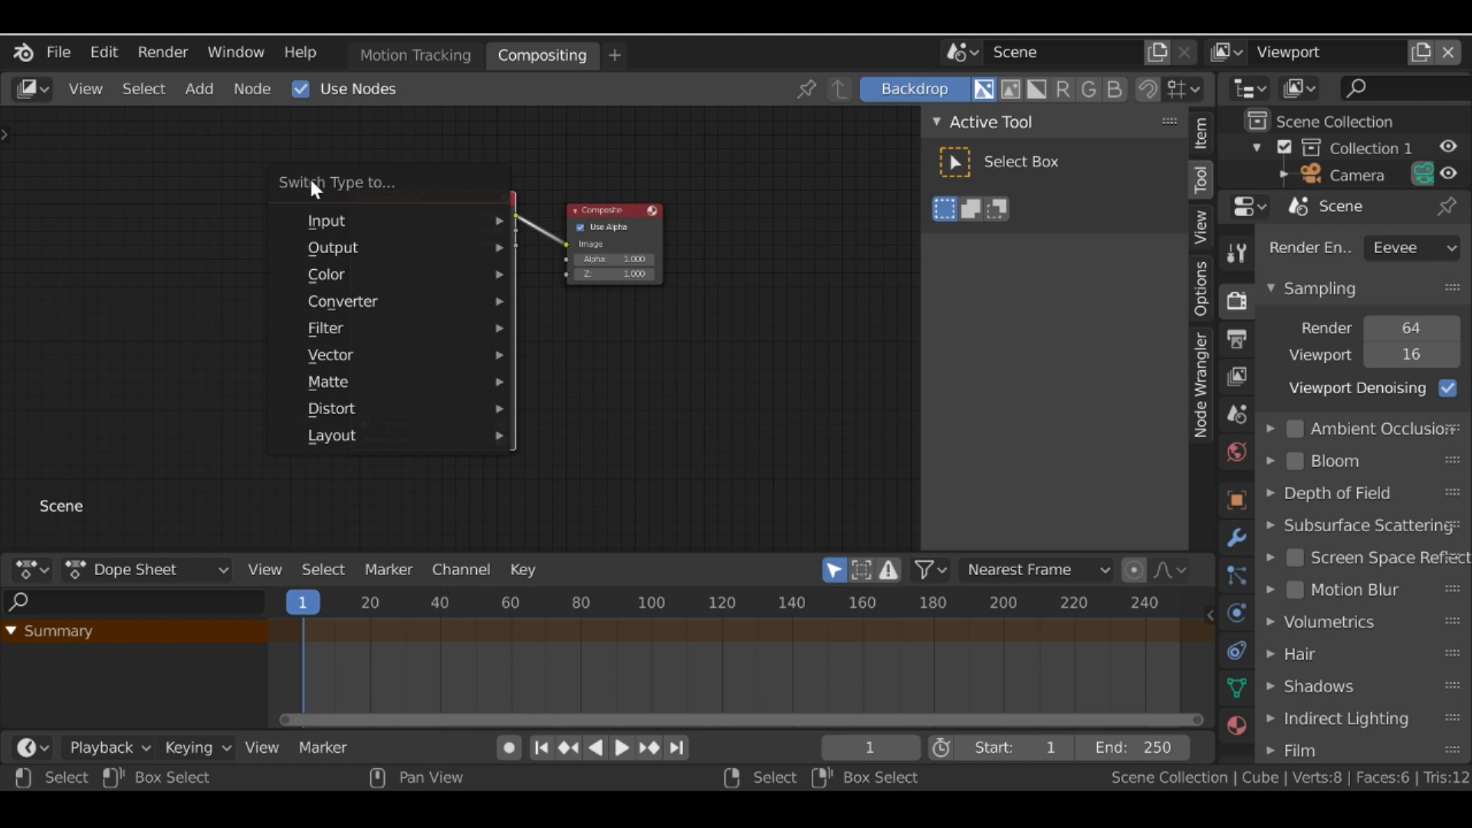
mouse_move(412, 219)
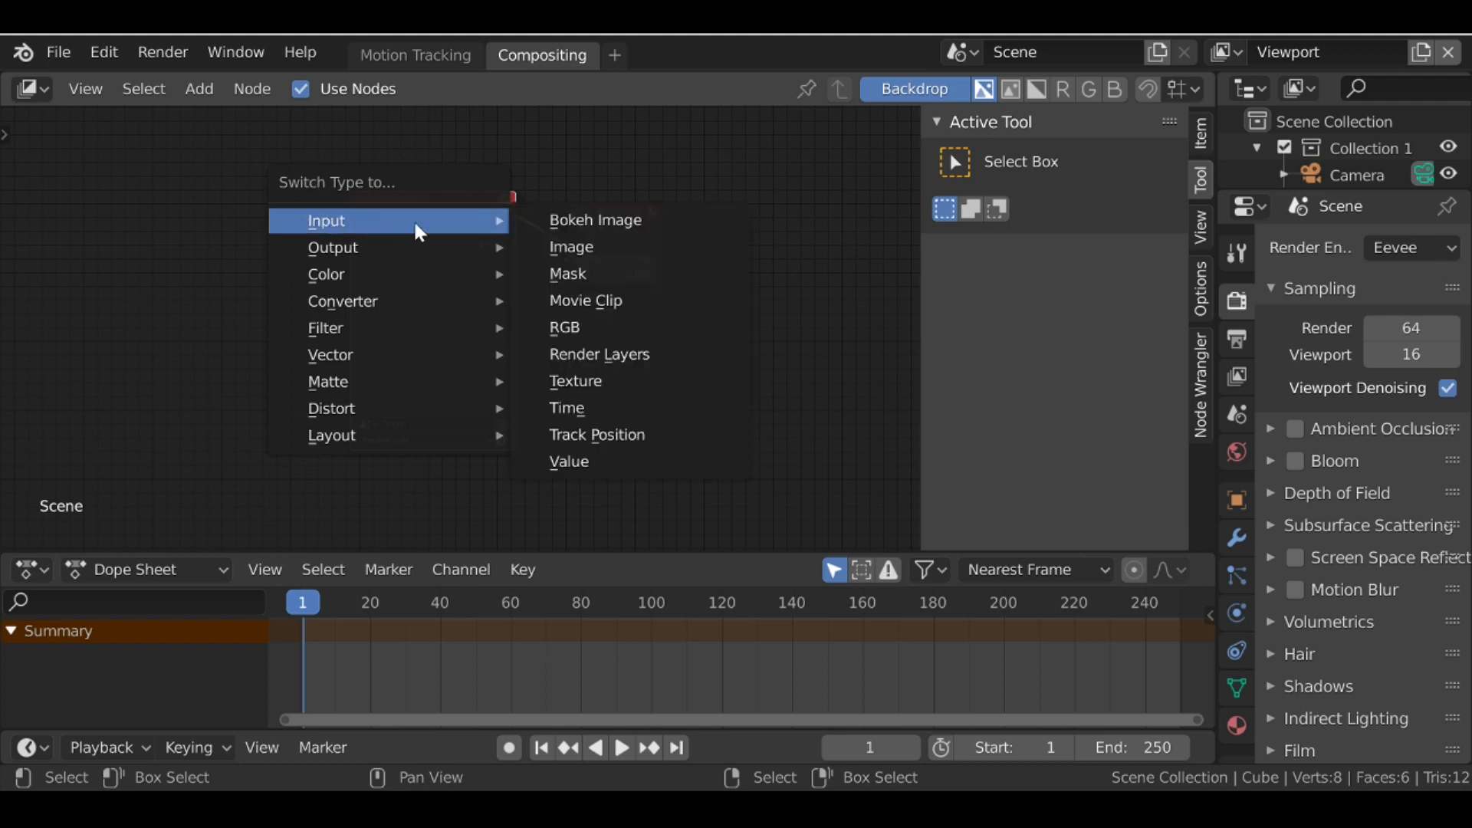
left_click(591, 299)
- Move the Movie Clip and Composite nodes far apart and load the river footage into the Movie Clip node
left_click_drag(419, 261, 289, 268)
left_click_drag(632, 216, 772, 197)
left_click_drag(227, 315, 186, 311)
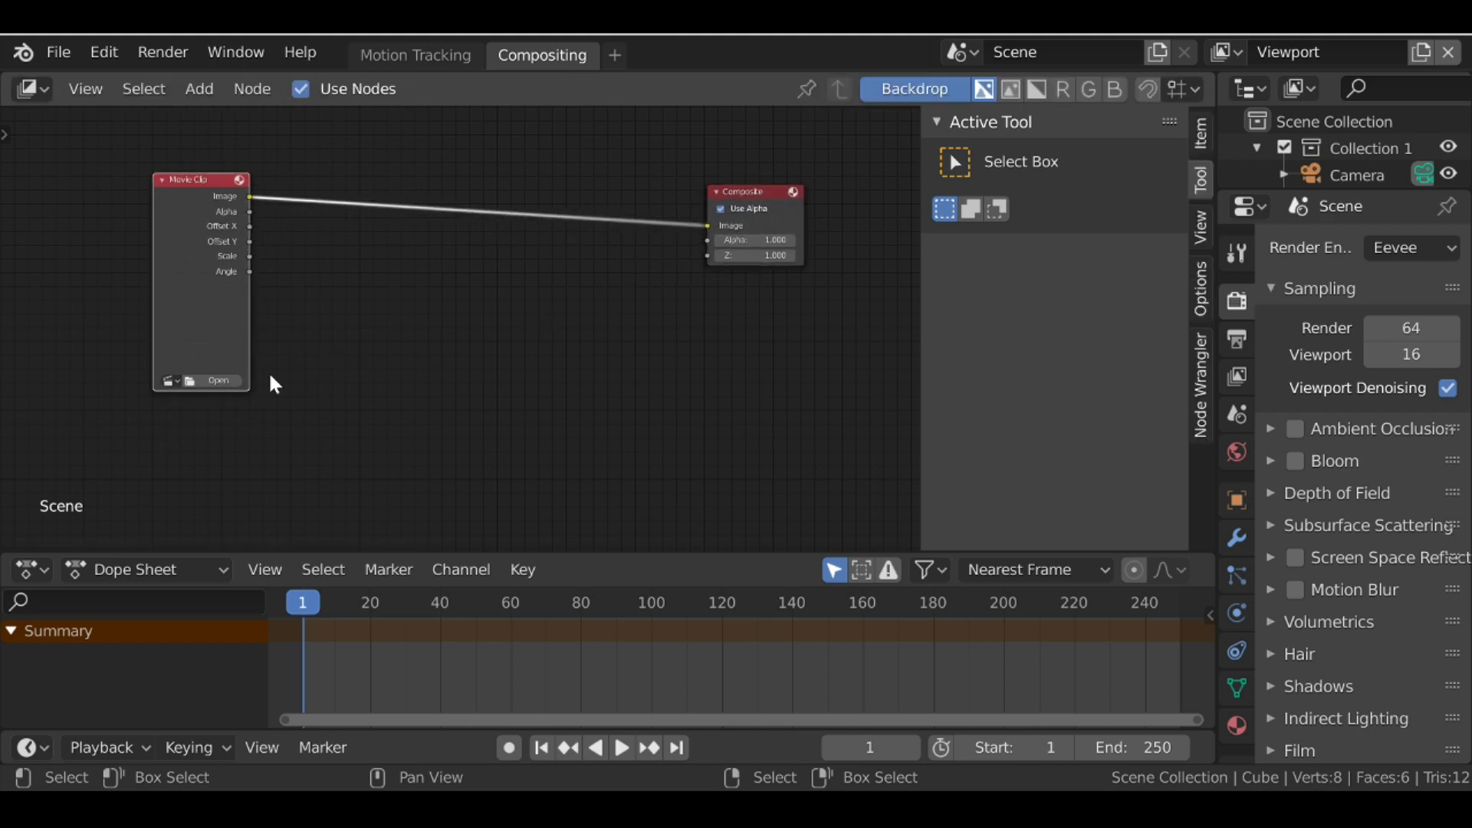
left_click(221, 382)
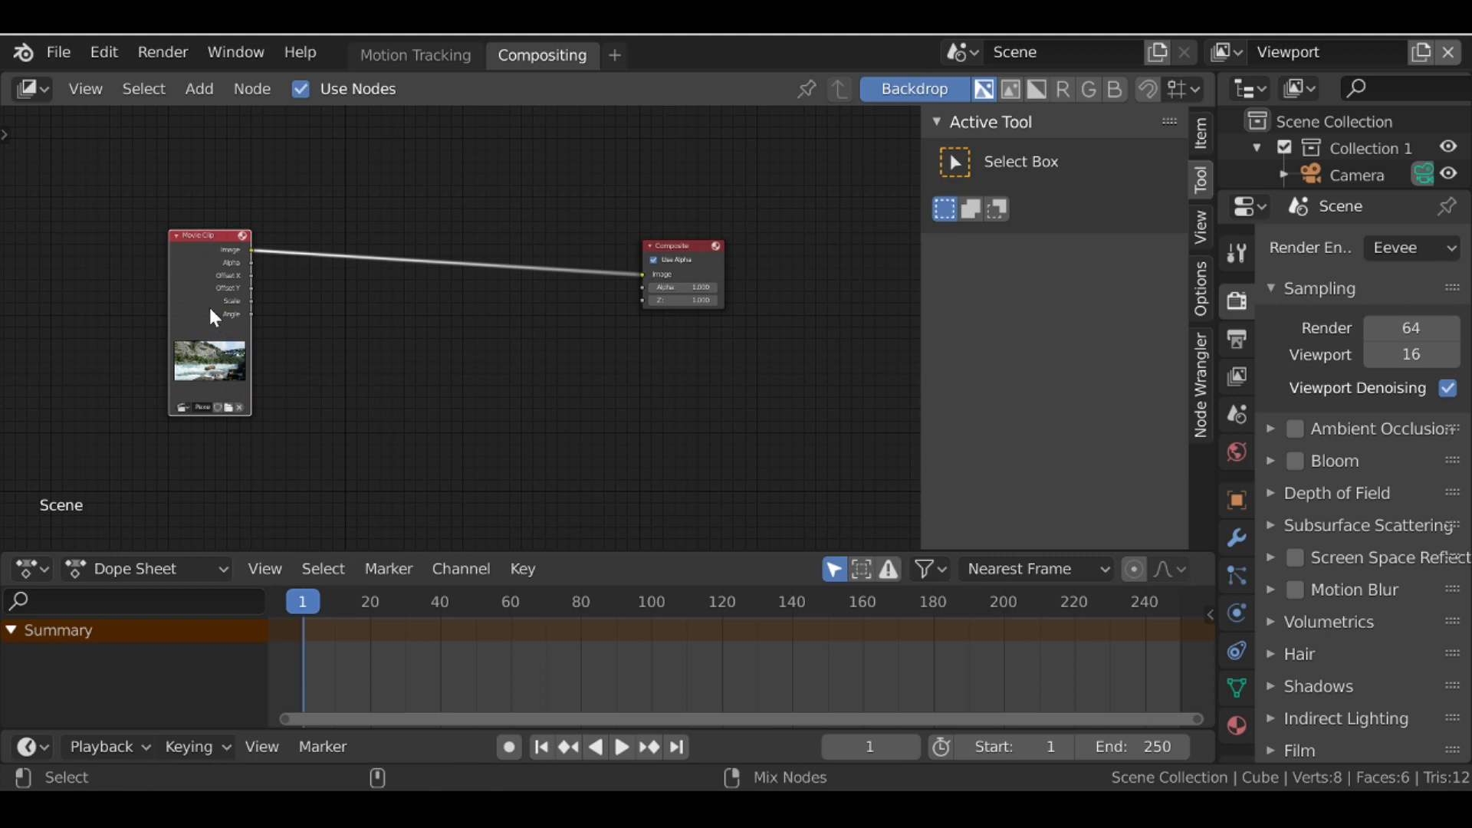
- Connect a Viewer node to the Movie Clip node, place it above the Composite node, and fit the backdrop to the editor
left_click(210, 307, "ctrl+shift")
key("g")
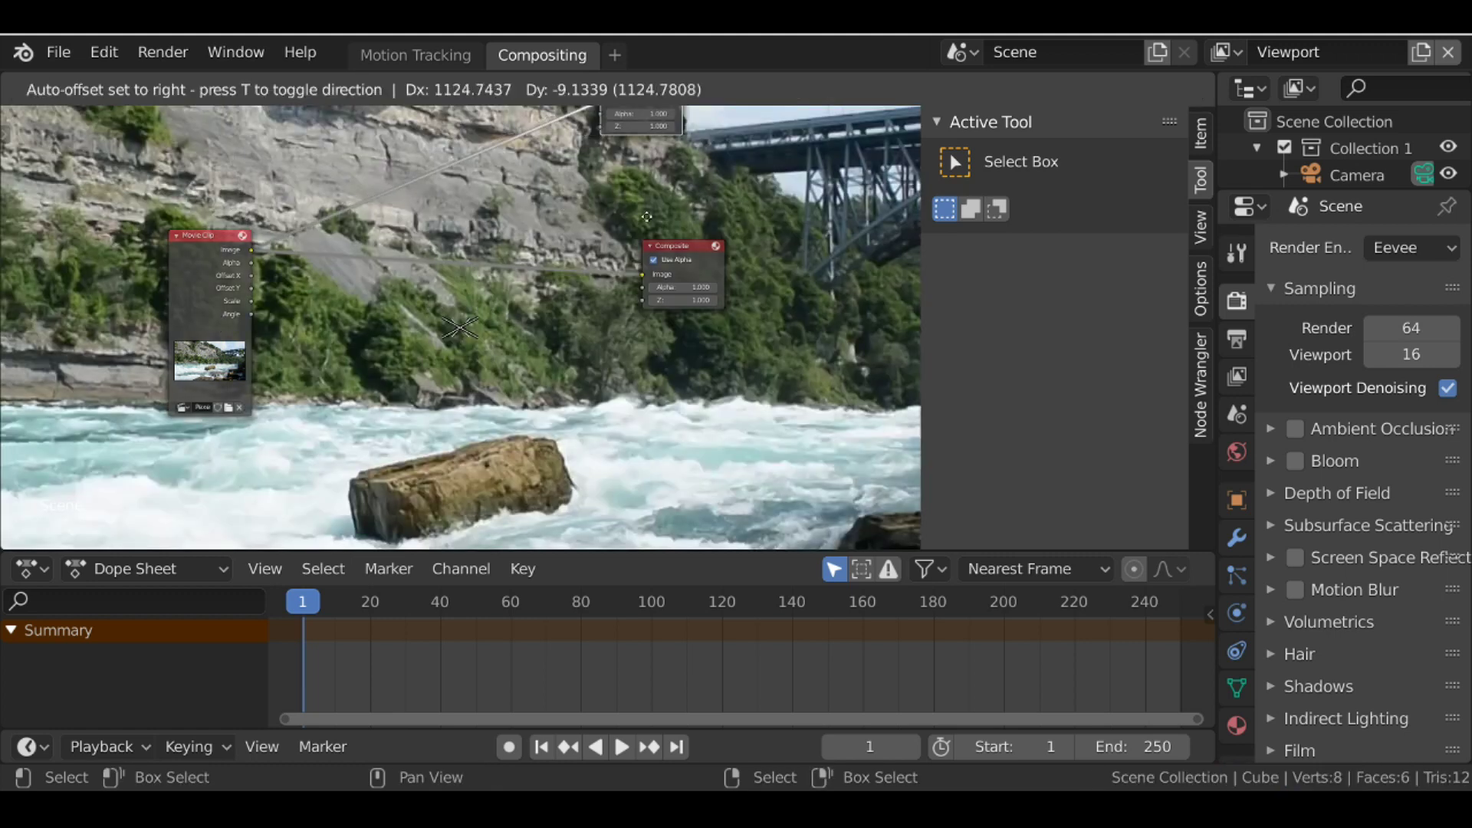
left_click(672, 282)
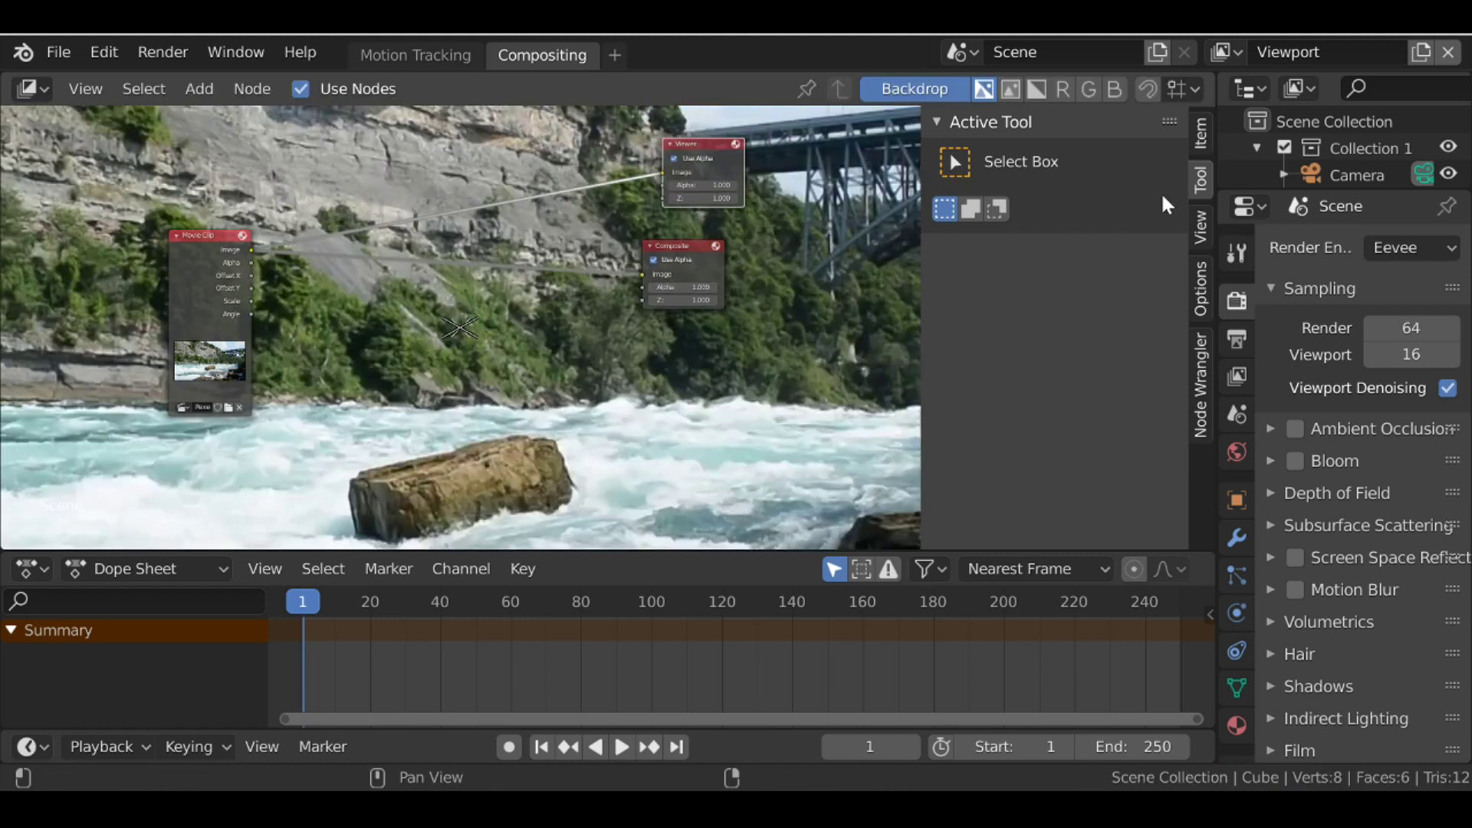
left_click(1199, 223)
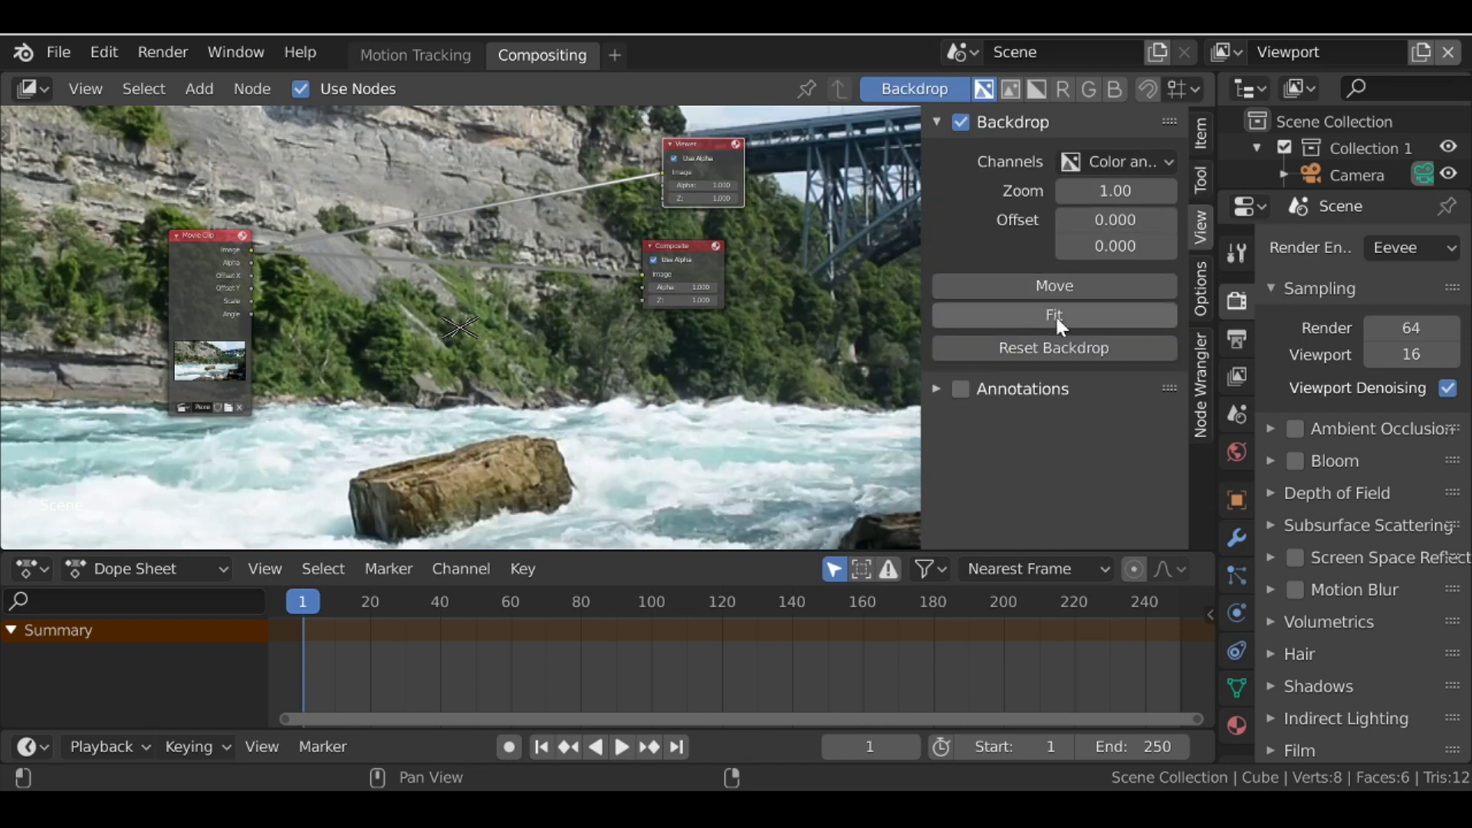
left_click(1102, 316)
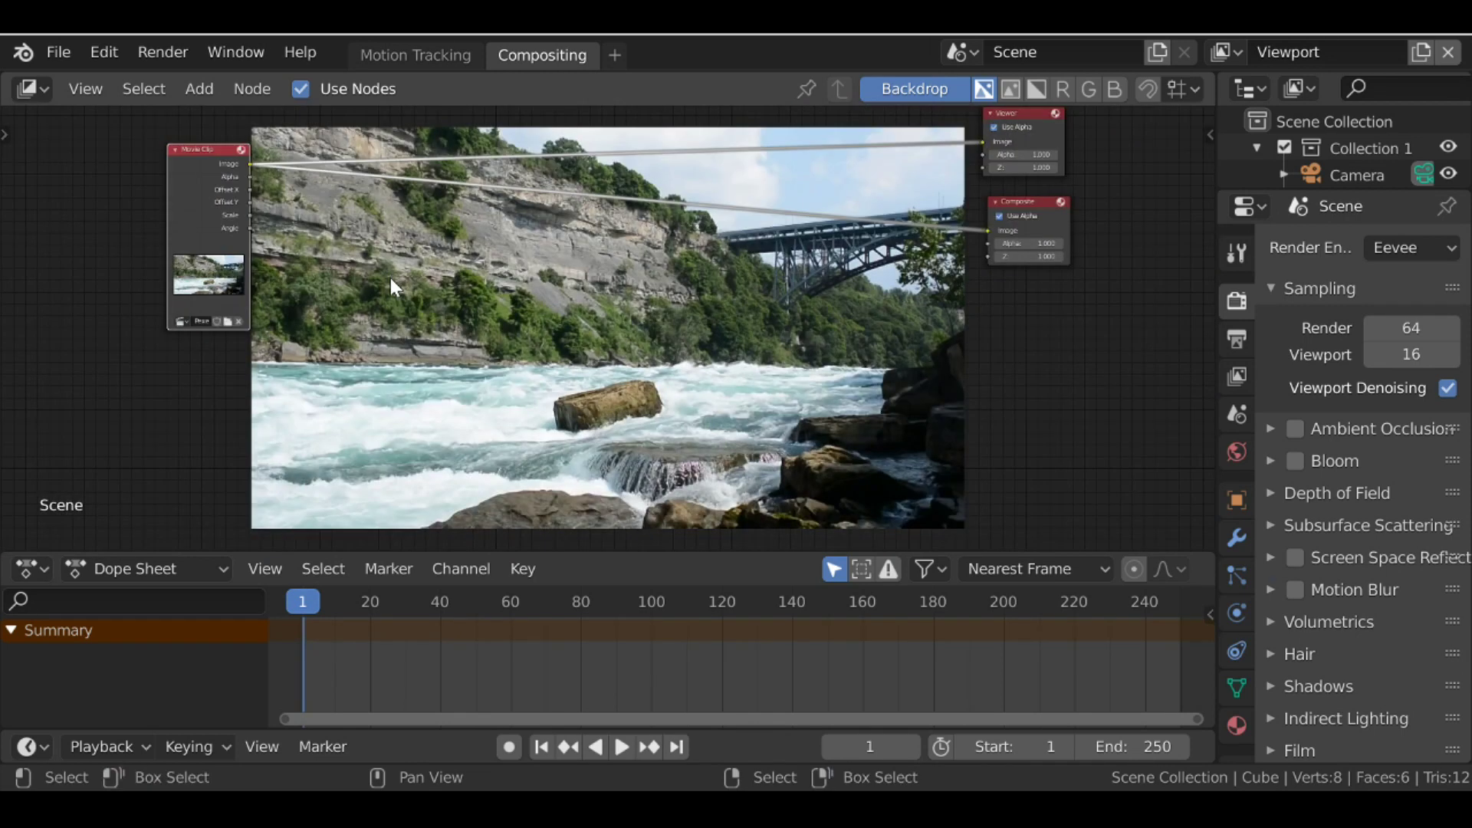
- Append the Patch Node, Clone Node and Area Fill Node node trees from 2.8 Nodegroup.blend
left_click(65, 58)
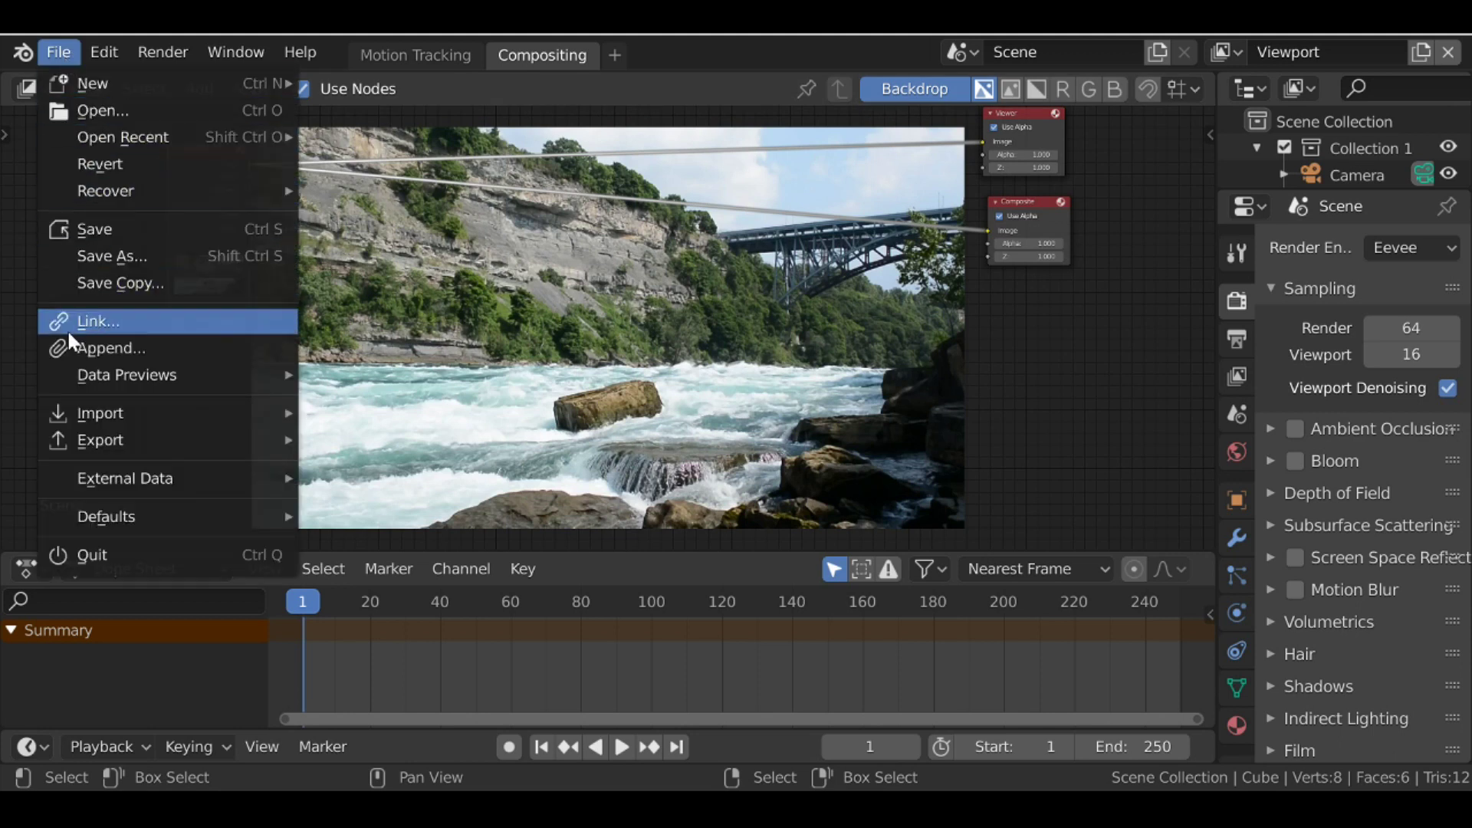
left_click(154, 347)
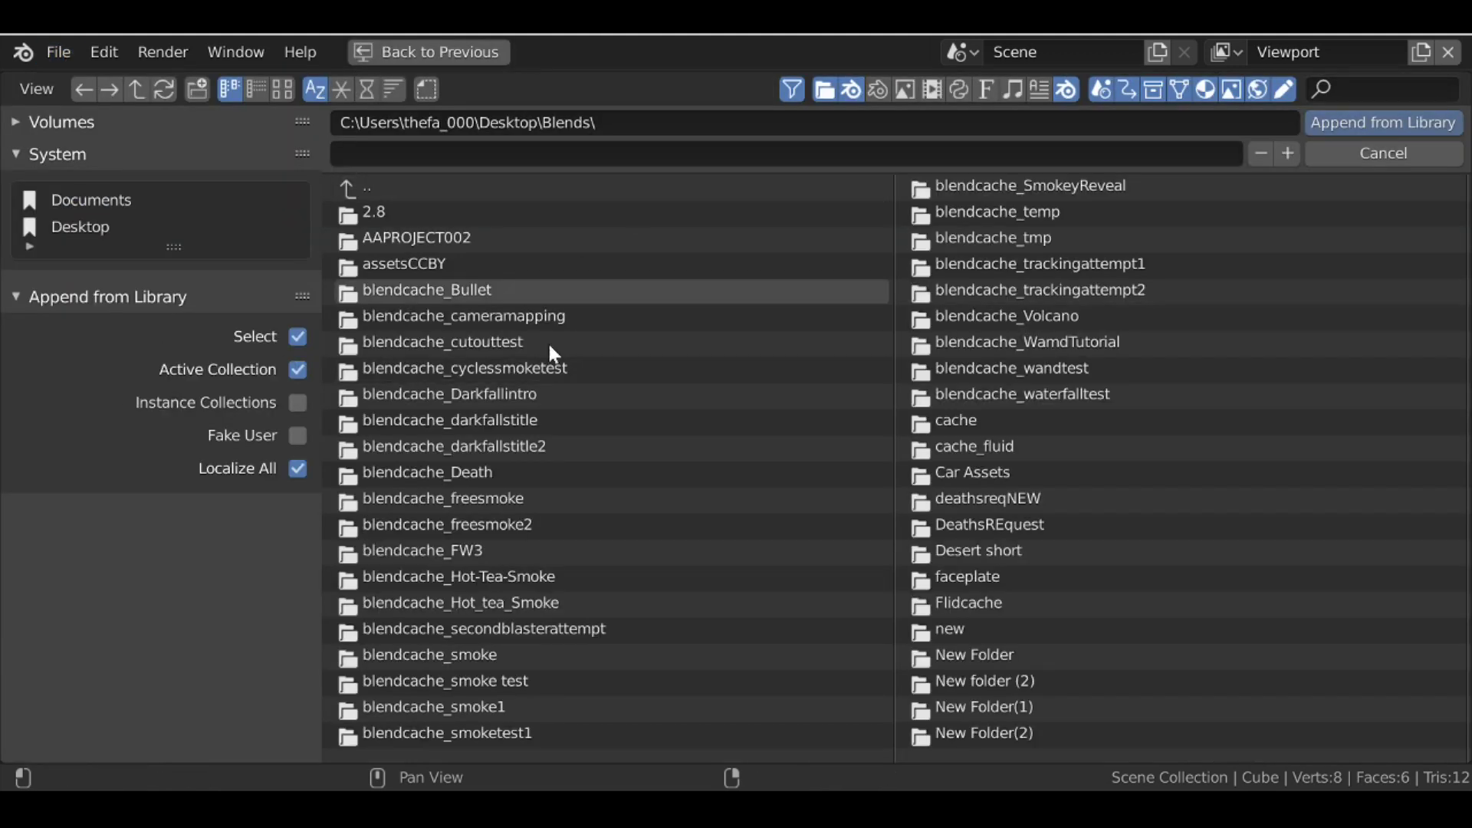
scroll(920, 429, "down", 2)
scroll(887, 429, "down", 4)
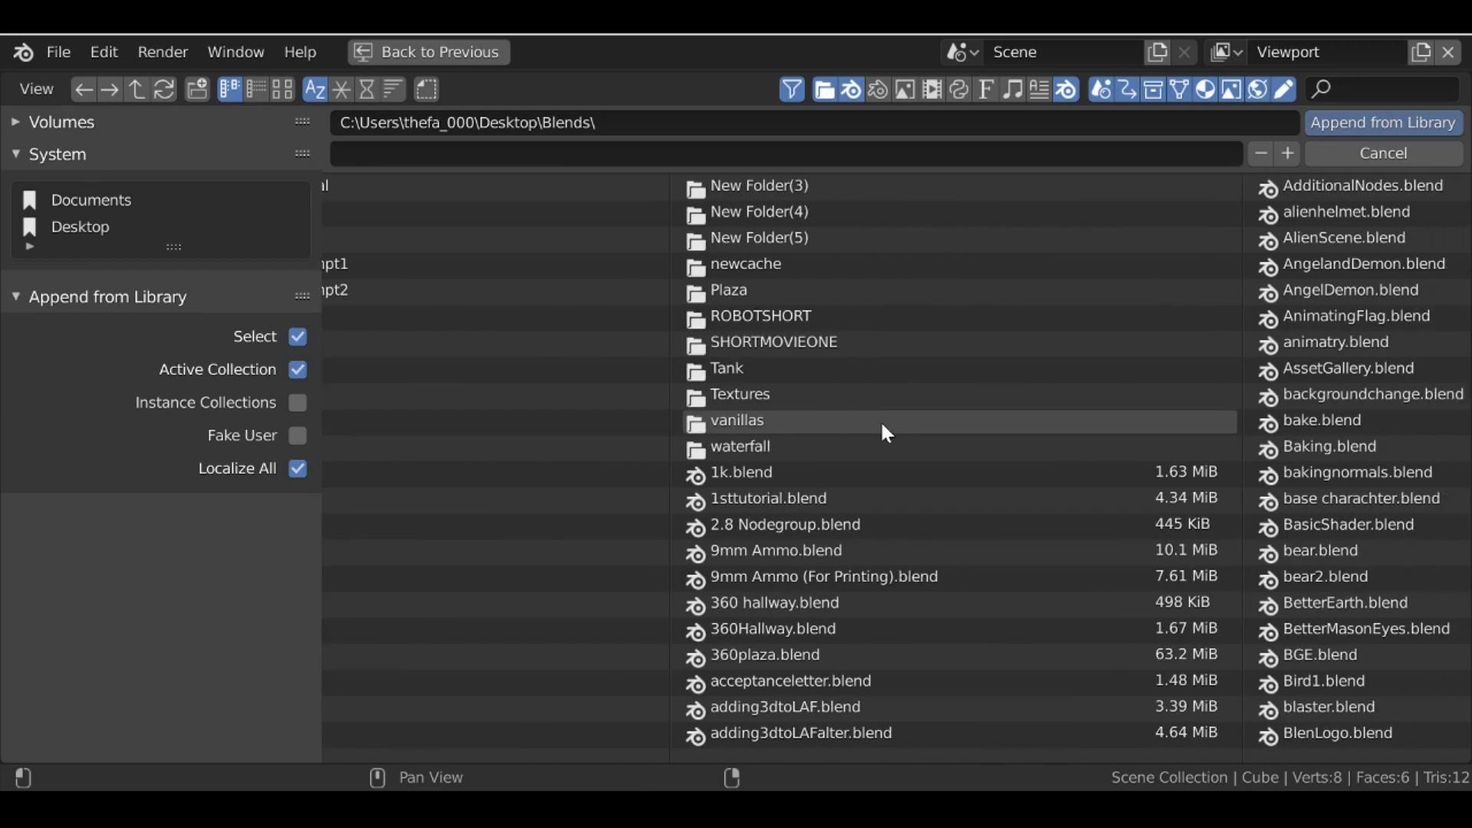
double_click(809, 519)
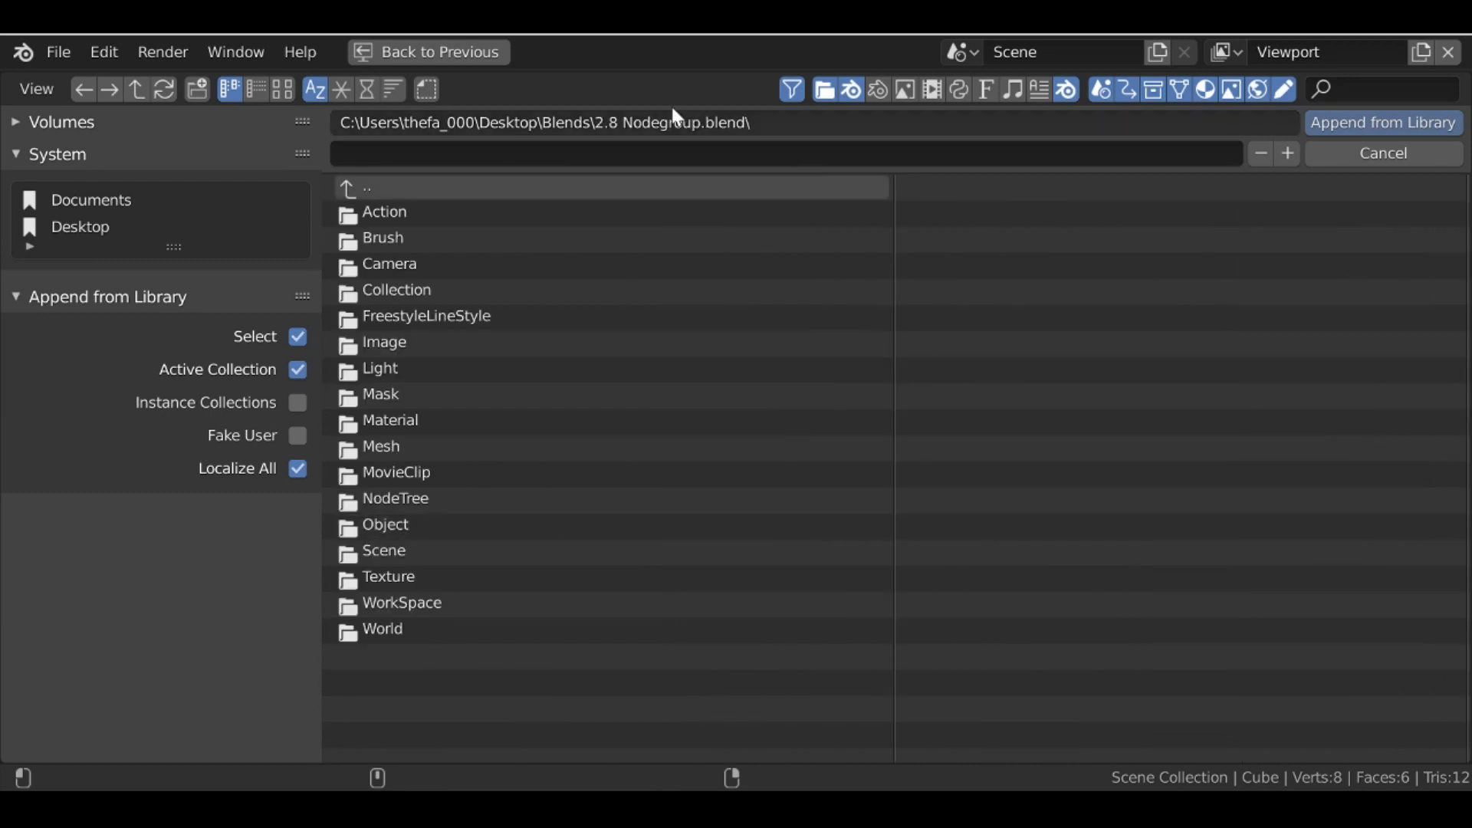
double_click(488, 502)
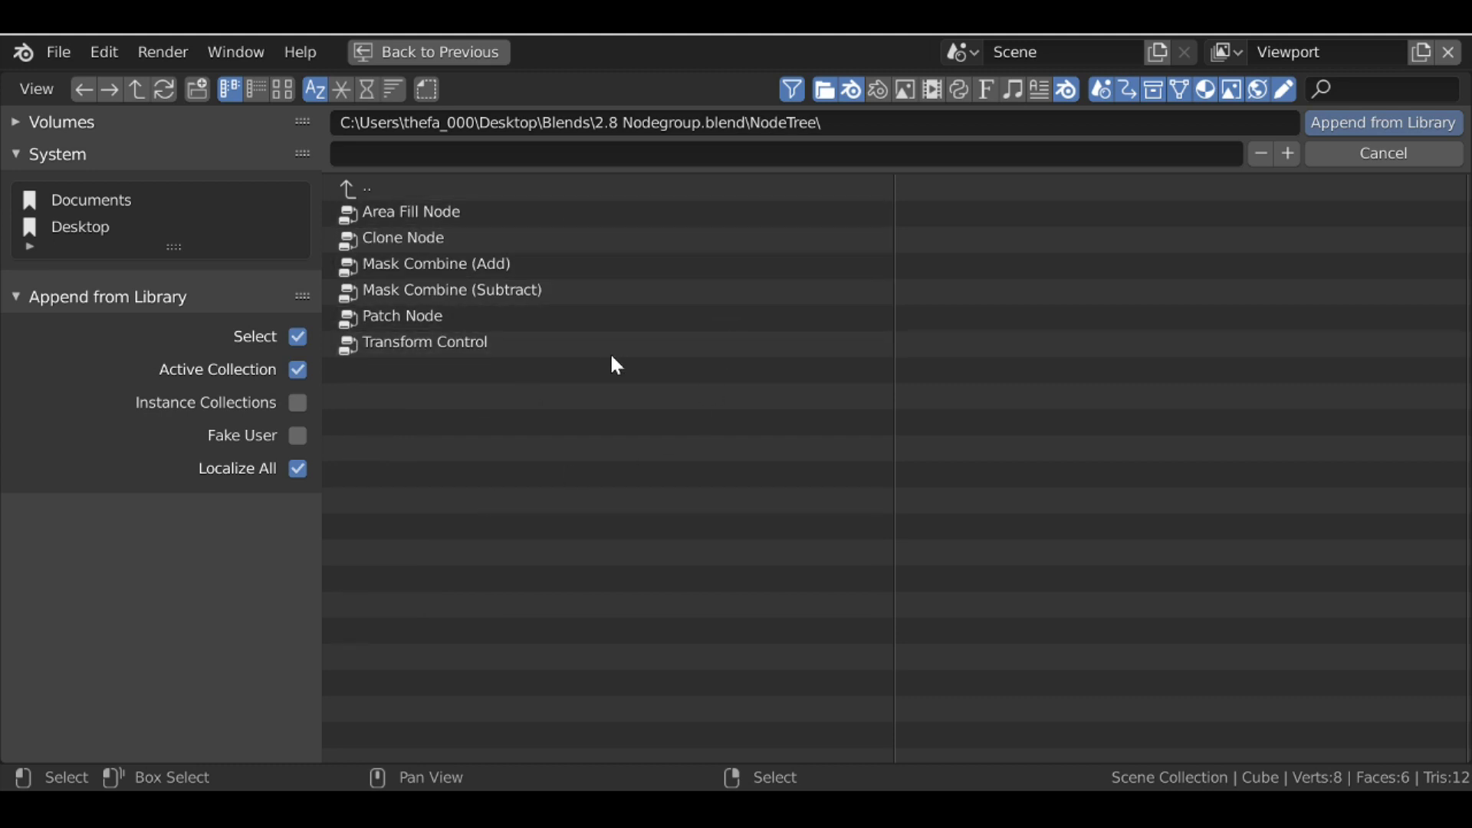
left_click(574, 317)
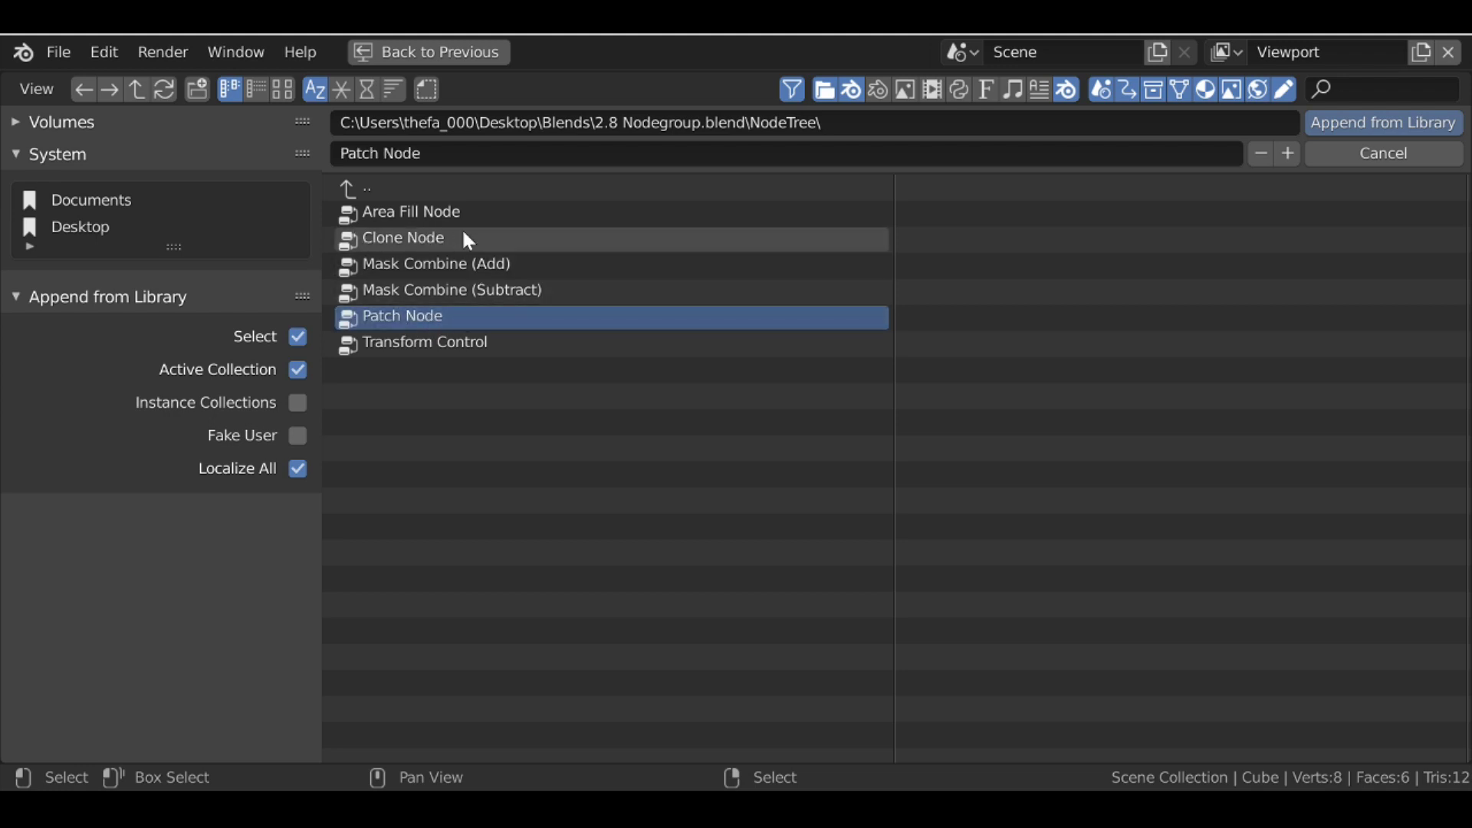
left_click(528, 239, "shift")
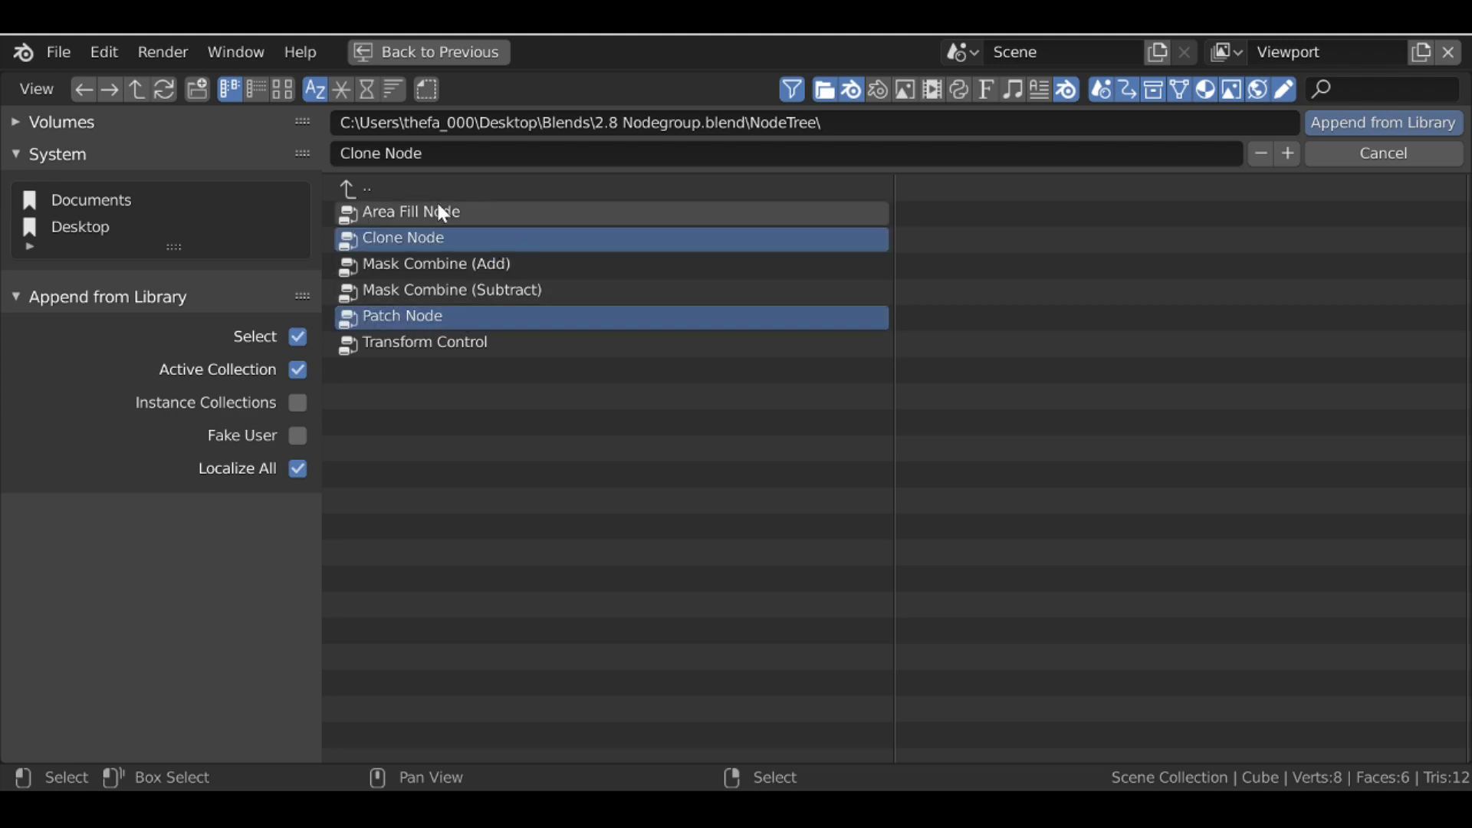
left_click(537, 219, "shift")
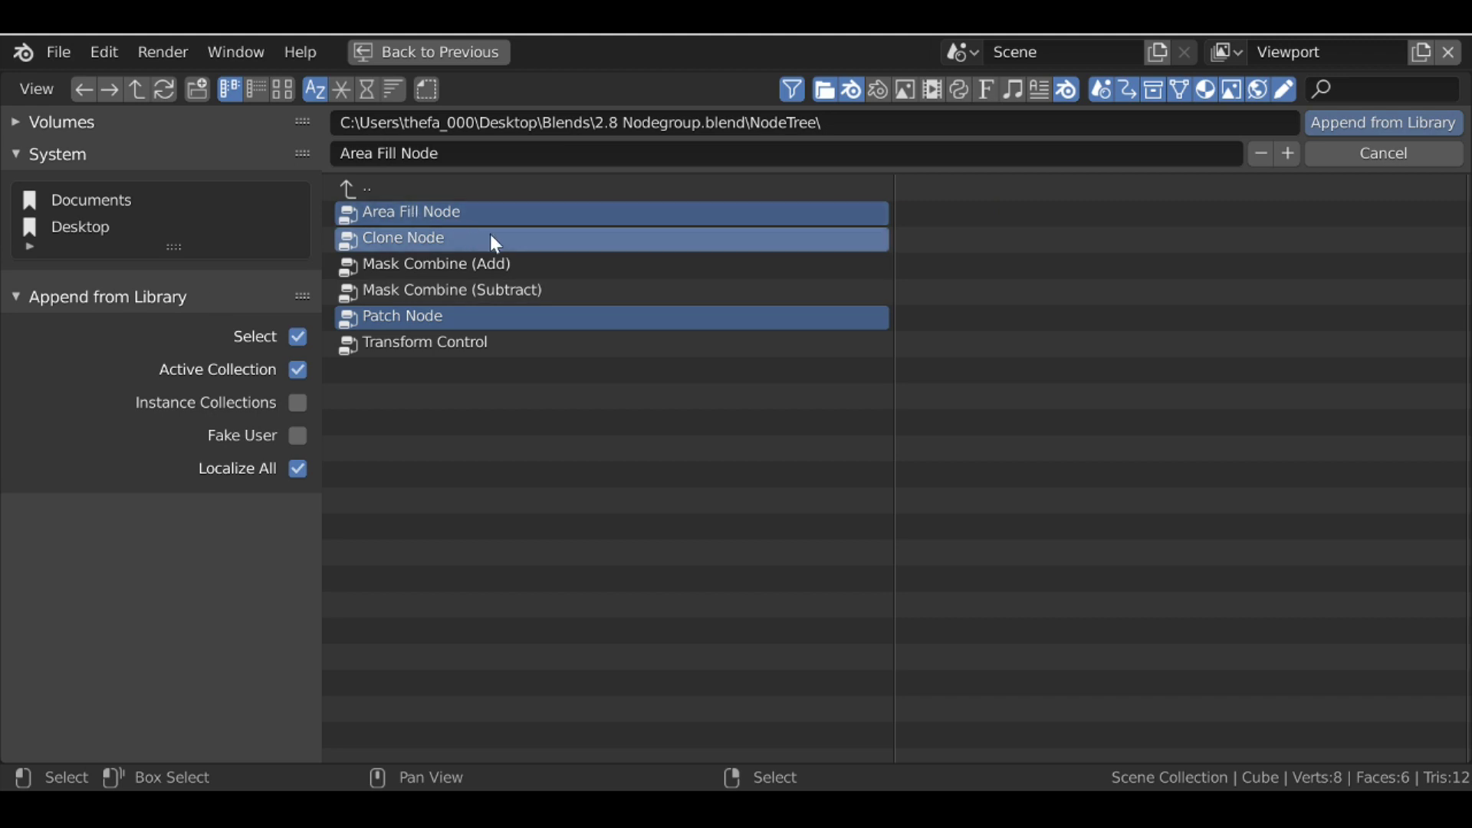
left_click(1377, 127)
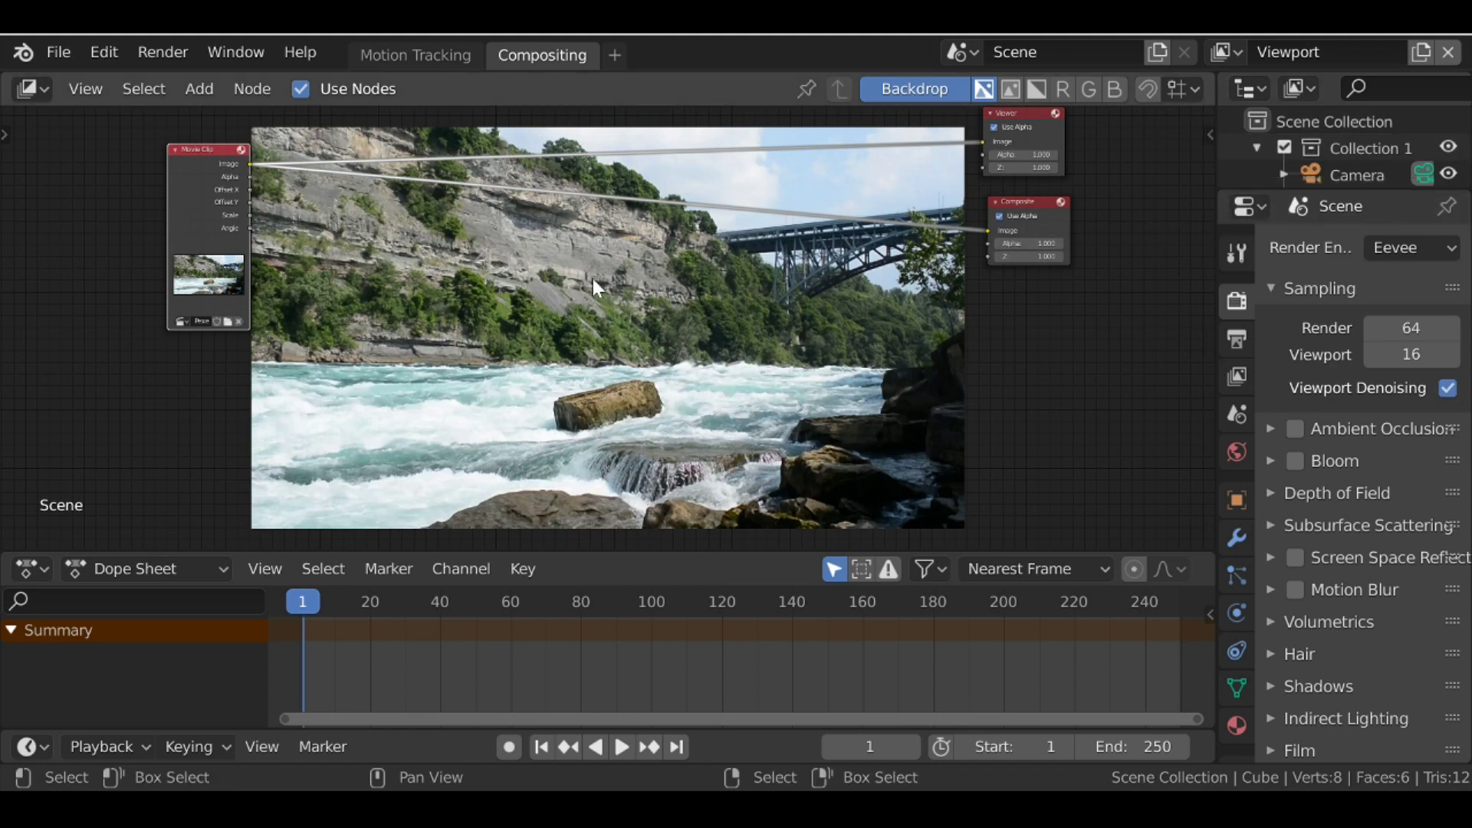
- Add the Patch Node group between the Movie Clip and output nodes, feeding the clip into its Background and its output into Viewer and Composite
key("shift+a")
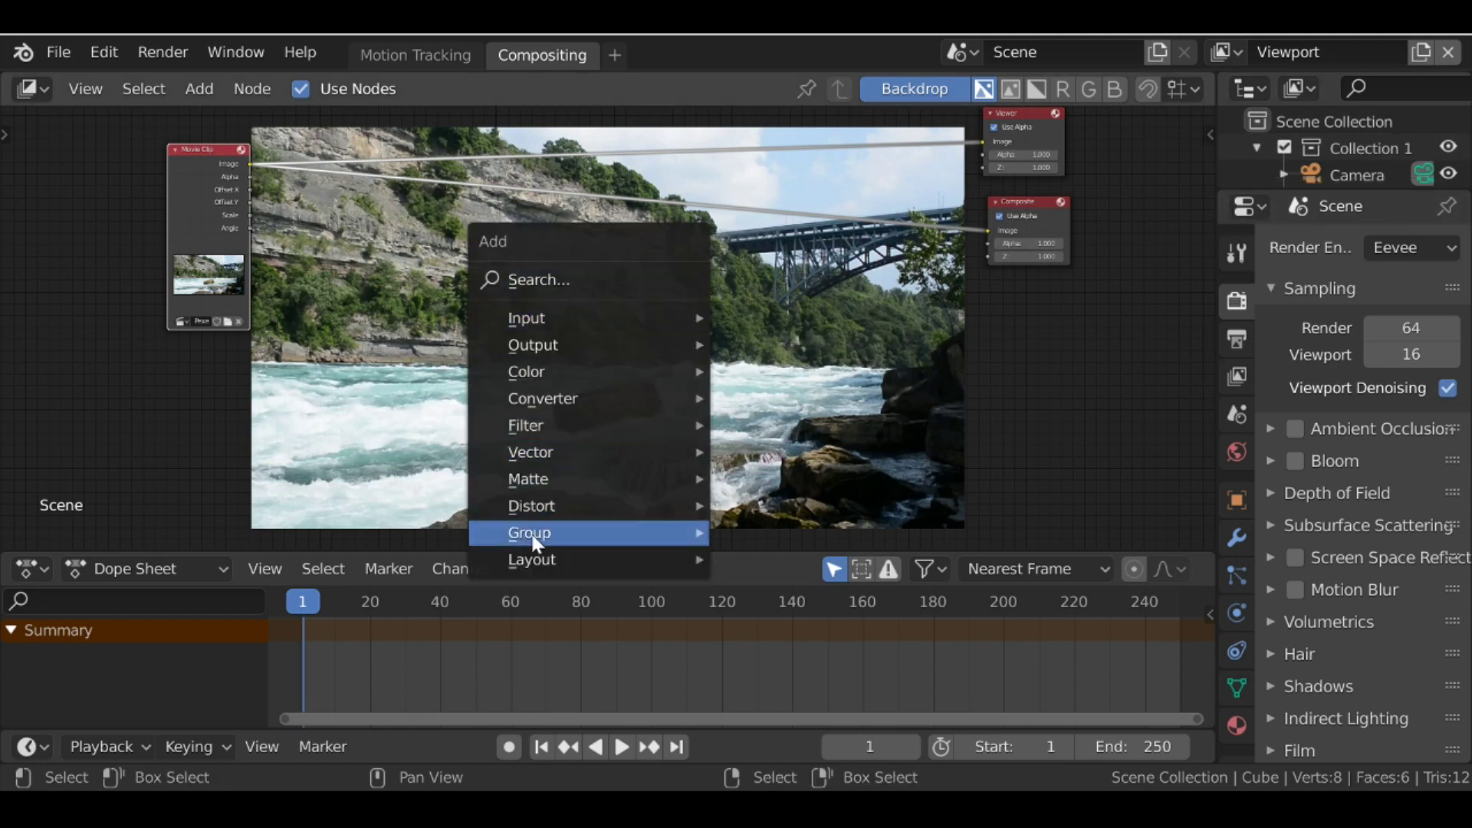
mouse_move(535, 542)
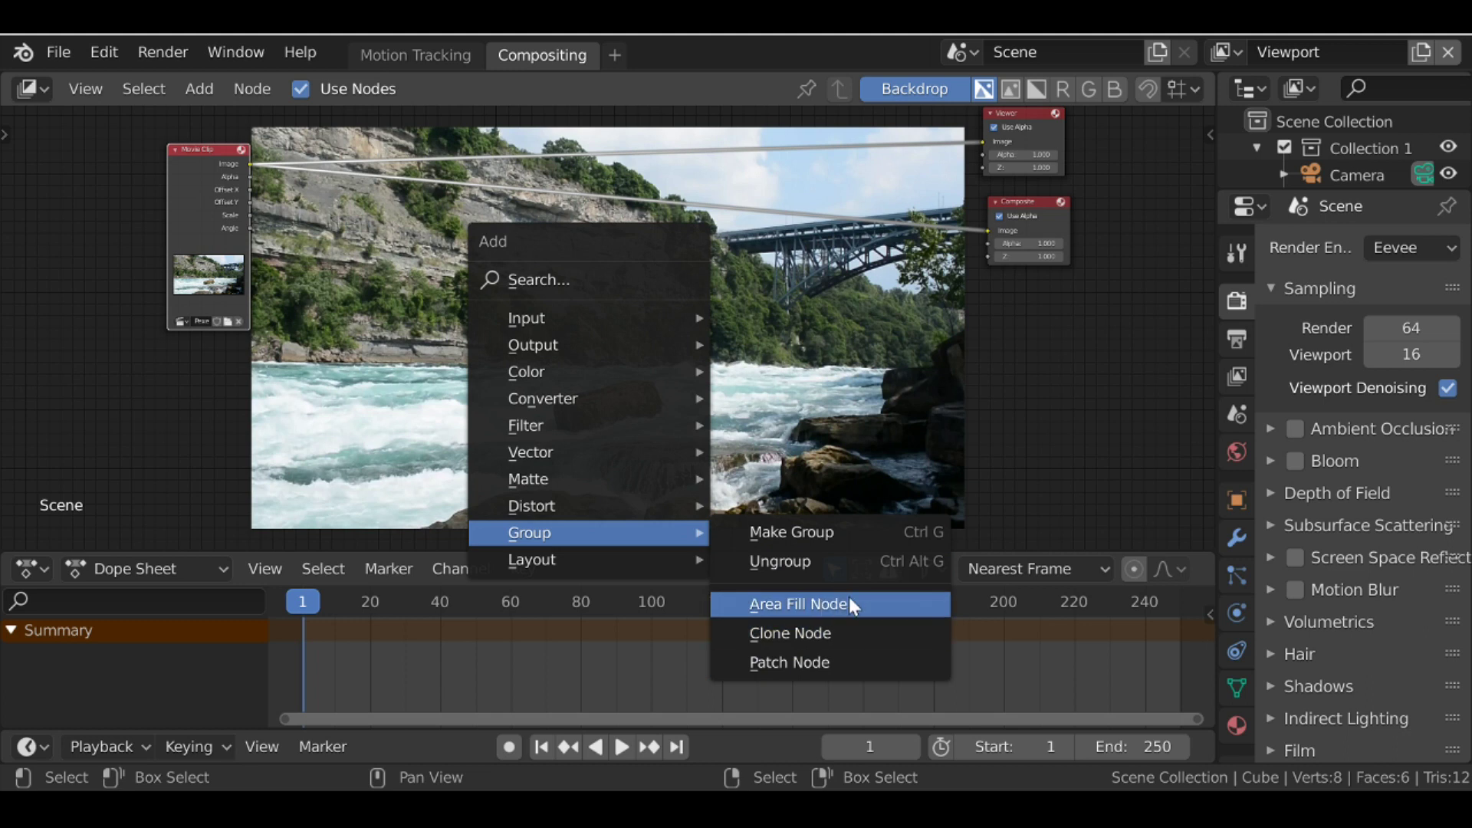
left_click(864, 662)
left_click(505, 228)
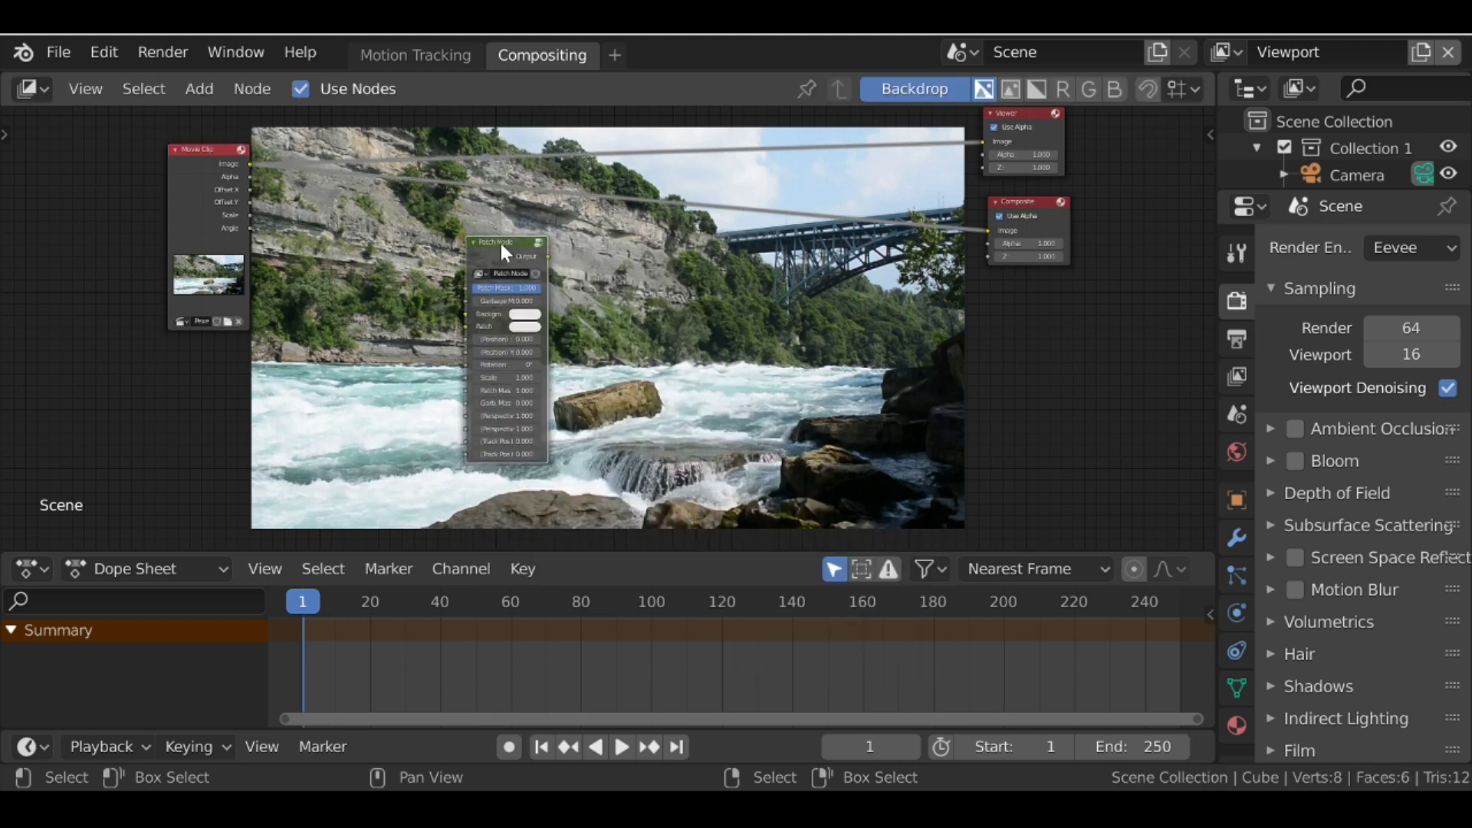
left_click_drag(504, 228, 522, 178)
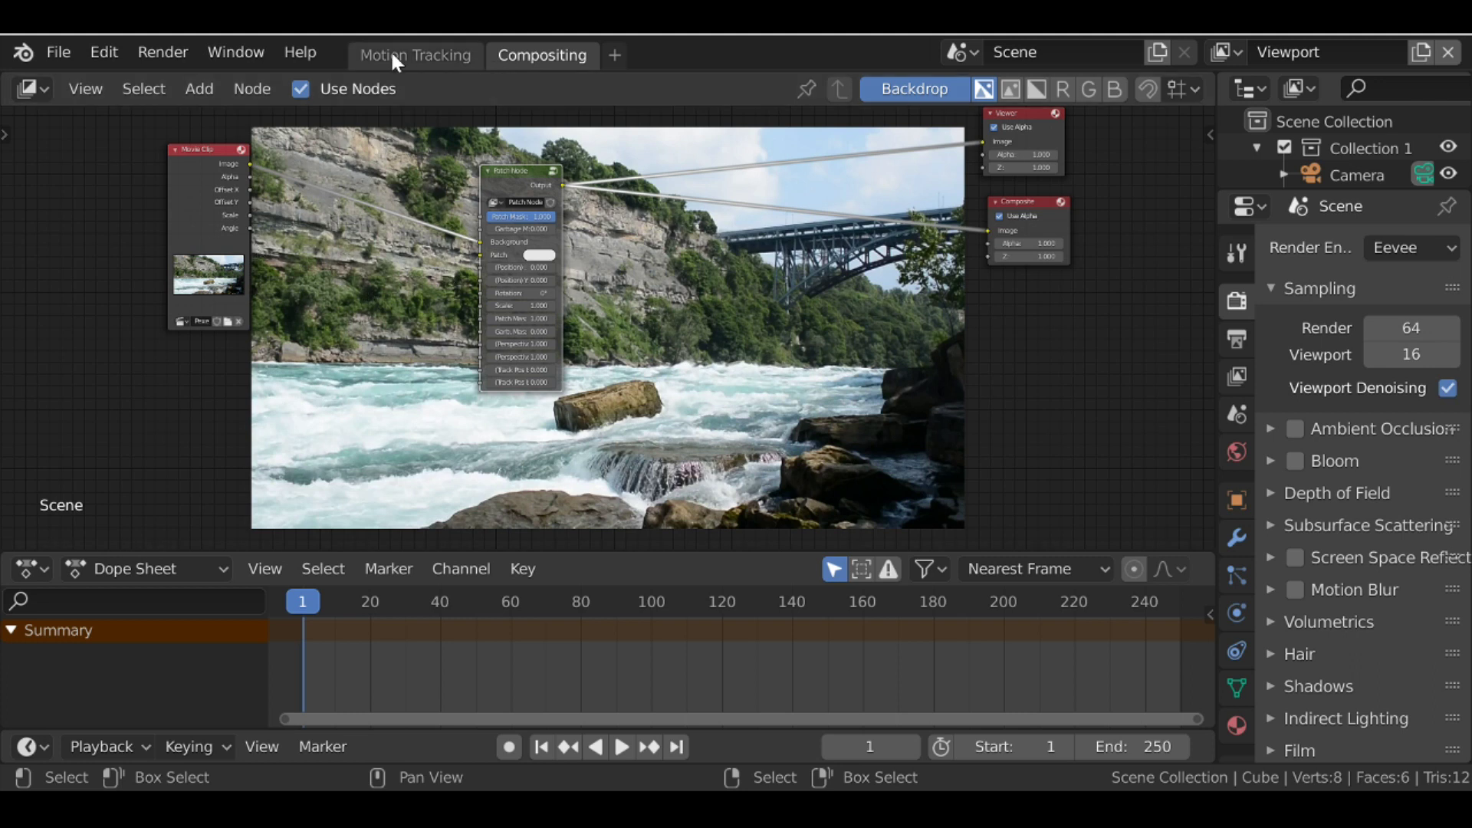
- Switch to the Motion Tracking workspace and merge the dope sheet and 3D viewport areas away to enlarge the clip editor
left_click(416, 54)
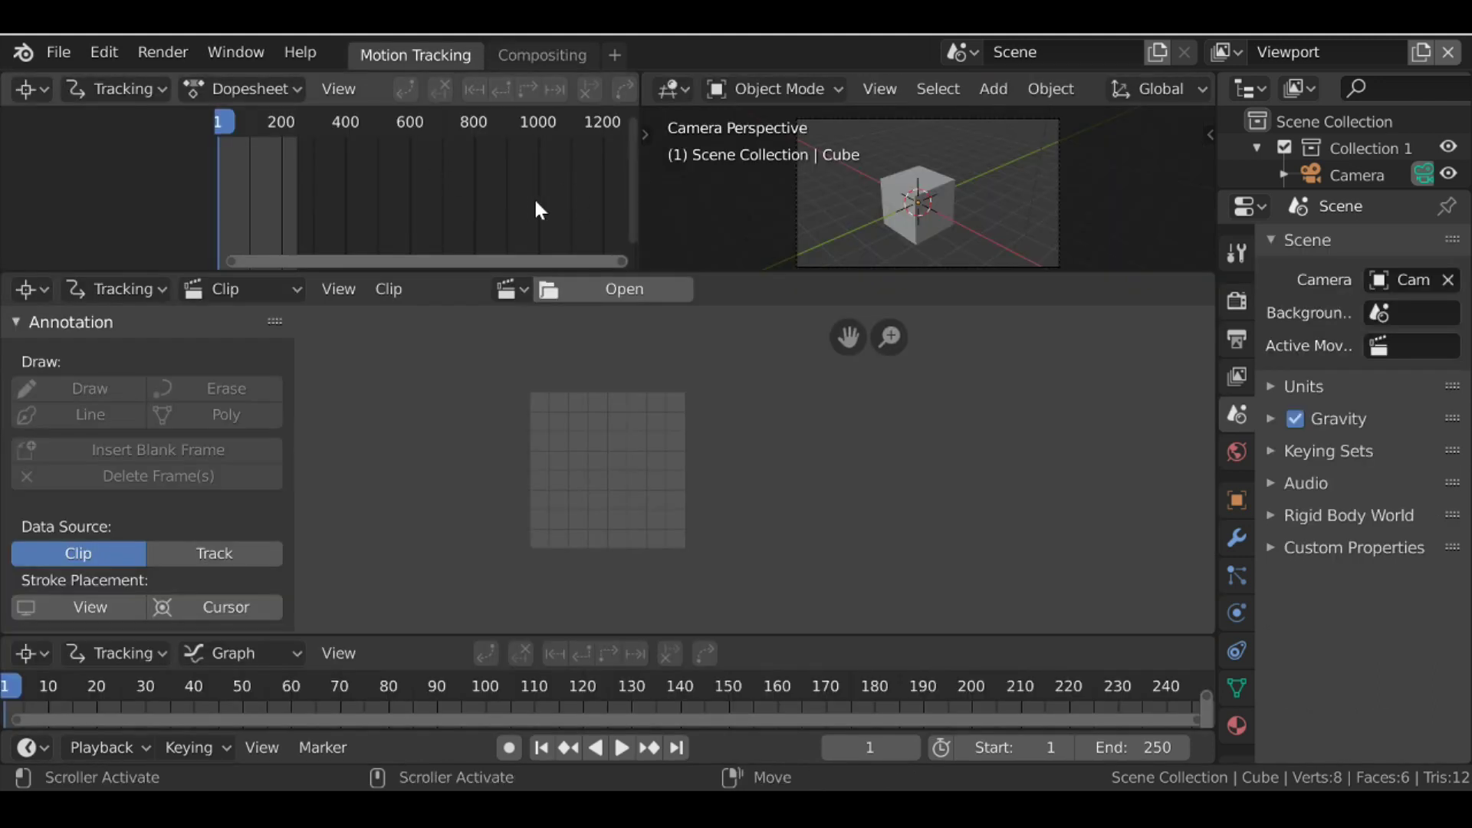
right_click(640, 202)
left_click(657, 227)
left_click(500, 195)
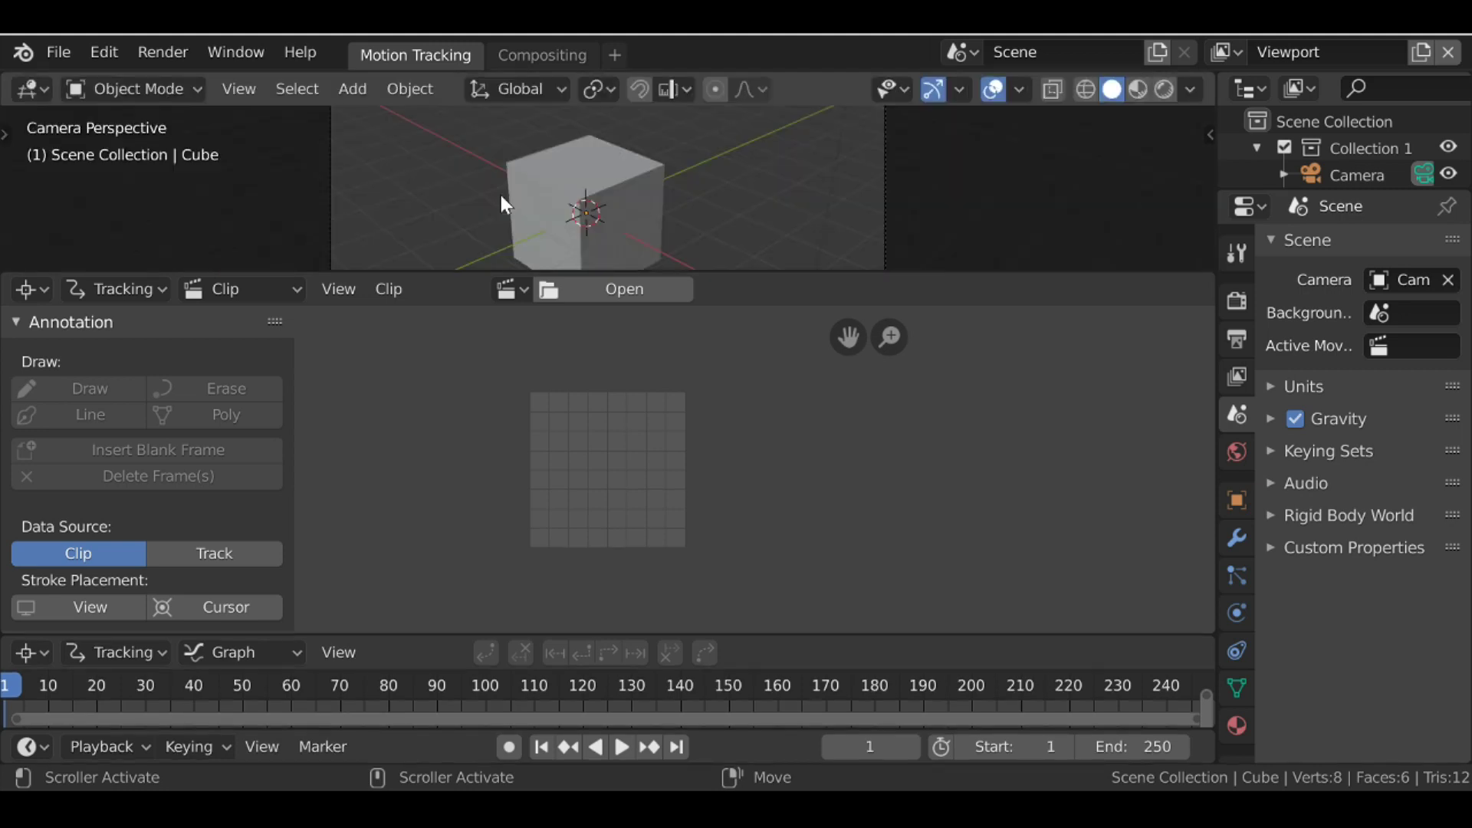
right_click(779, 269)
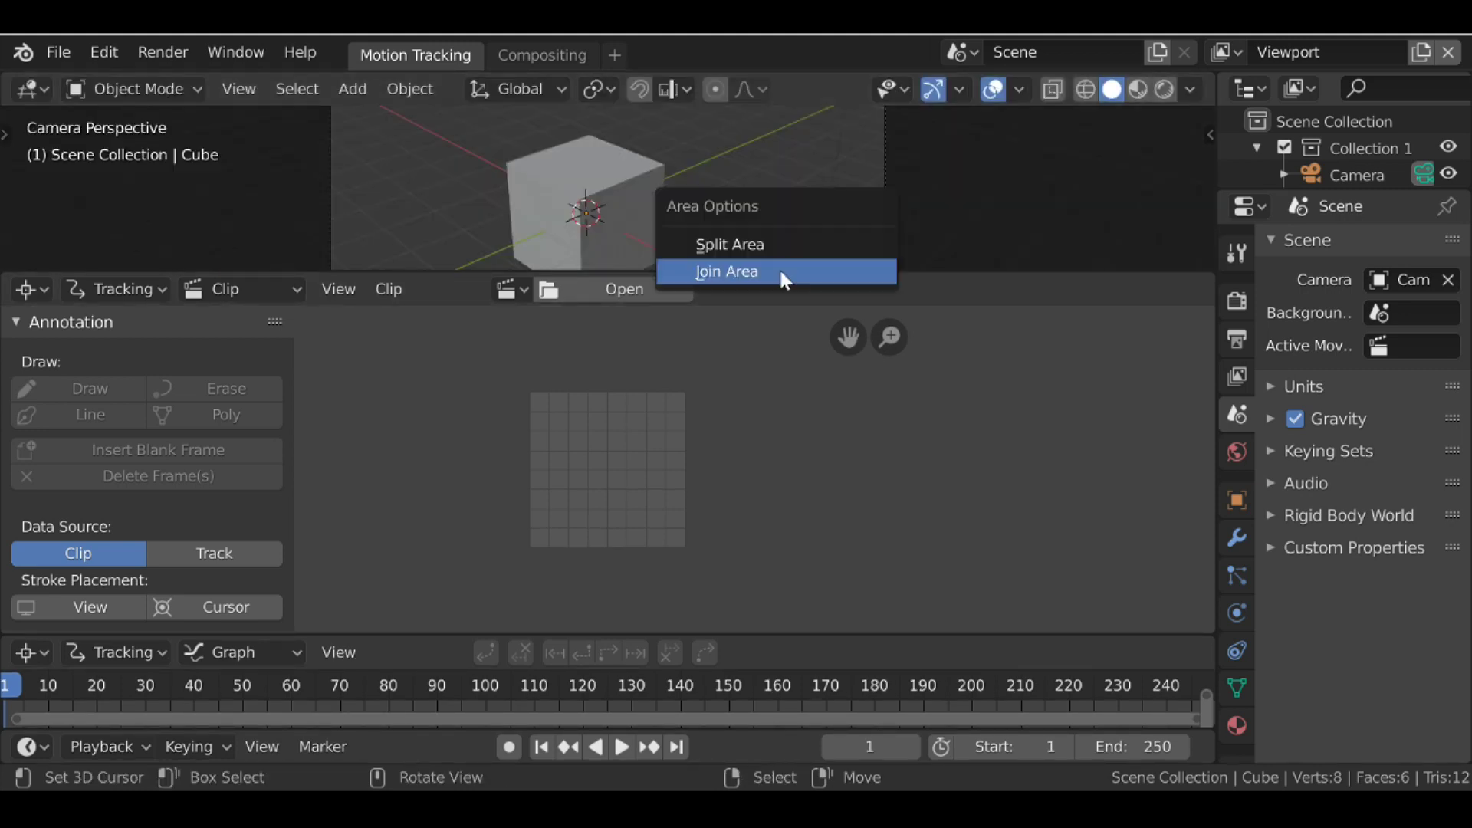
left_click(749, 253)
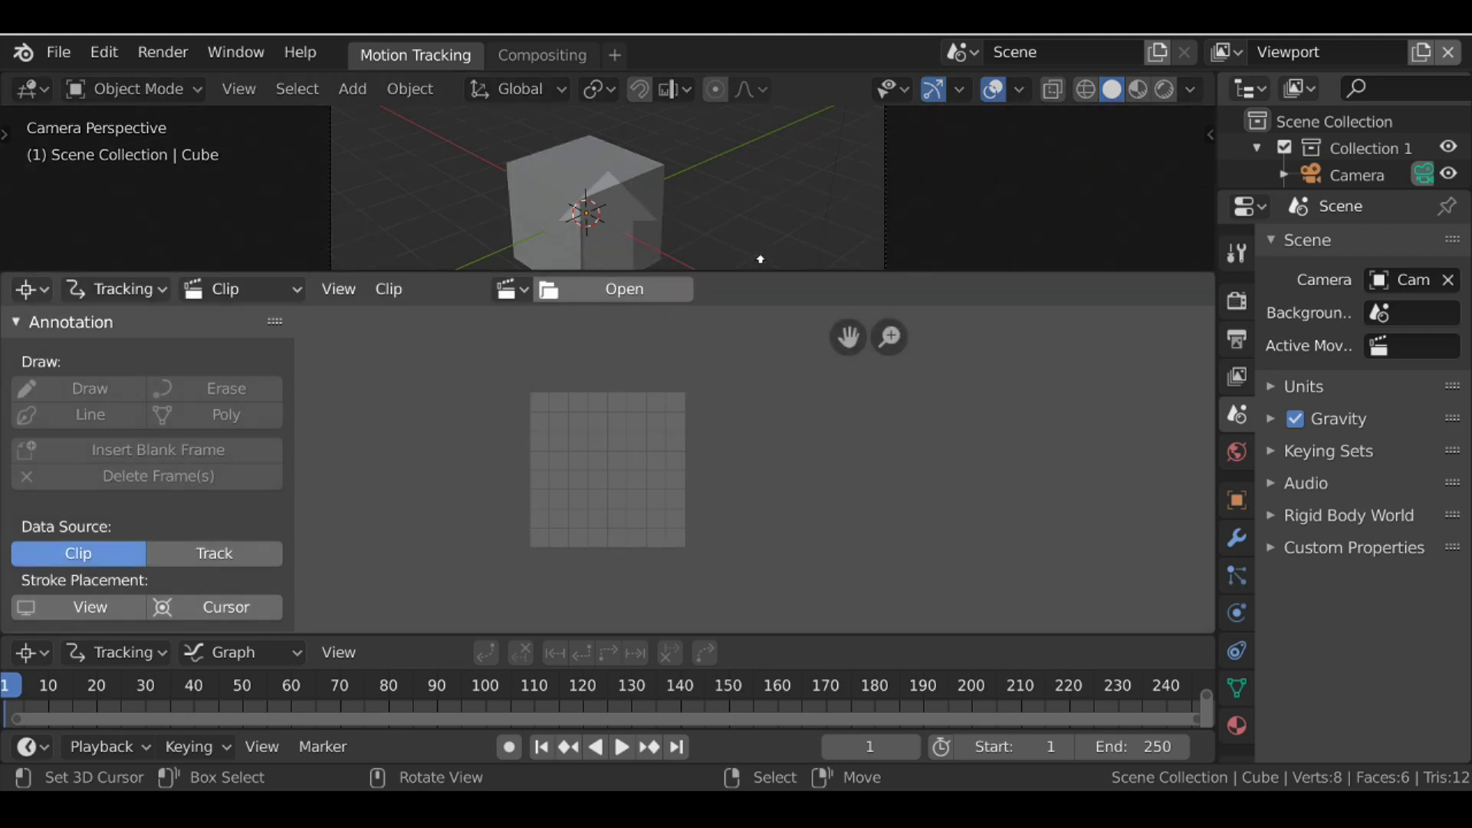
left_click(583, 158)
- Load the existing Pexels Videos 2019791.mp4 clip into the clip editor and prefetch its frames
left_click(510, 92)
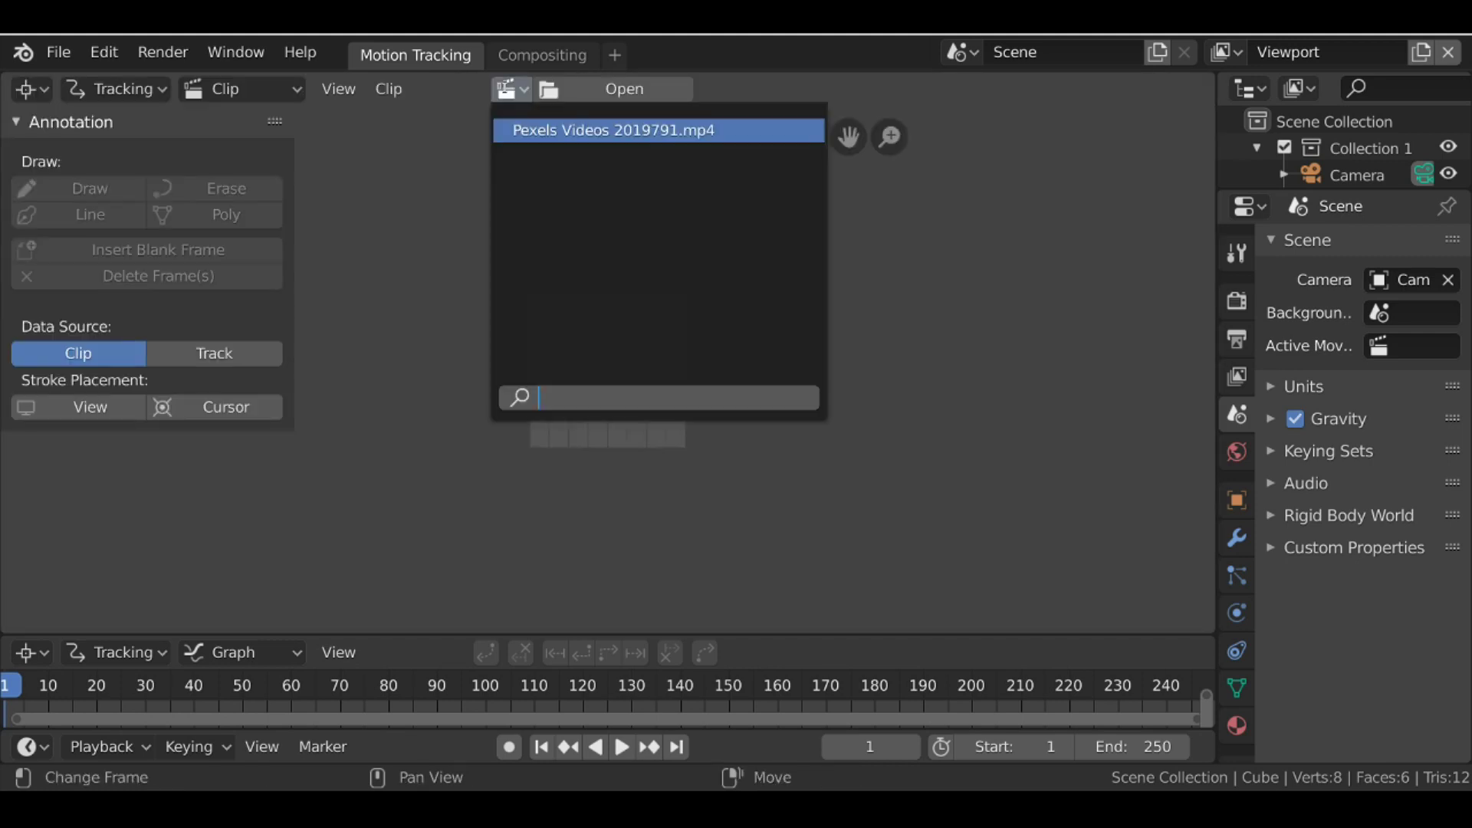
left_click(664, 130)
scroll(481, 371, "down", 3)
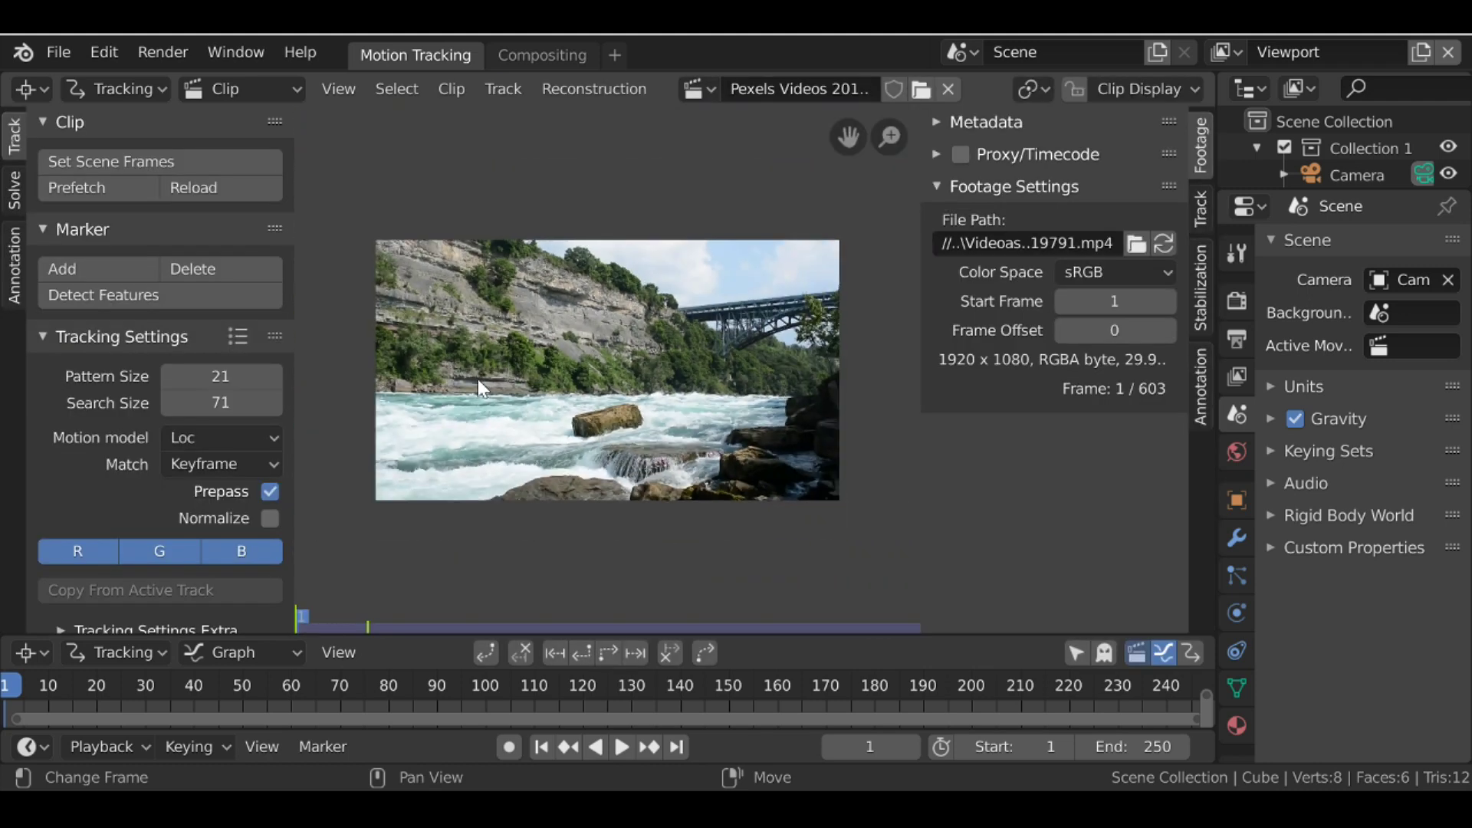
left_click(75, 190)
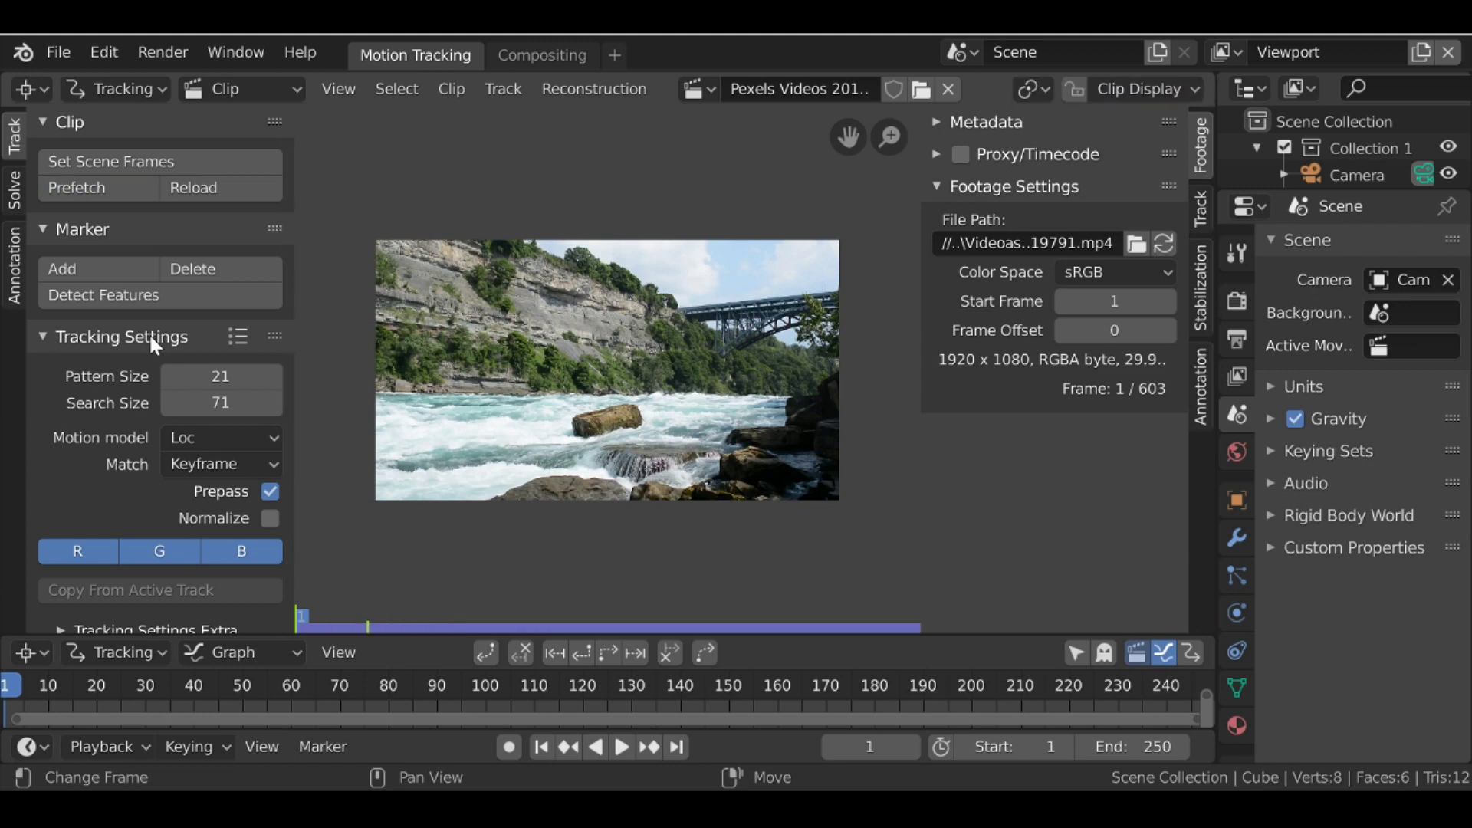
- Set tracking to match the previous frame with Normalize enabled, and track a marker on the cliff face through to frame 250
left_click(192, 462)
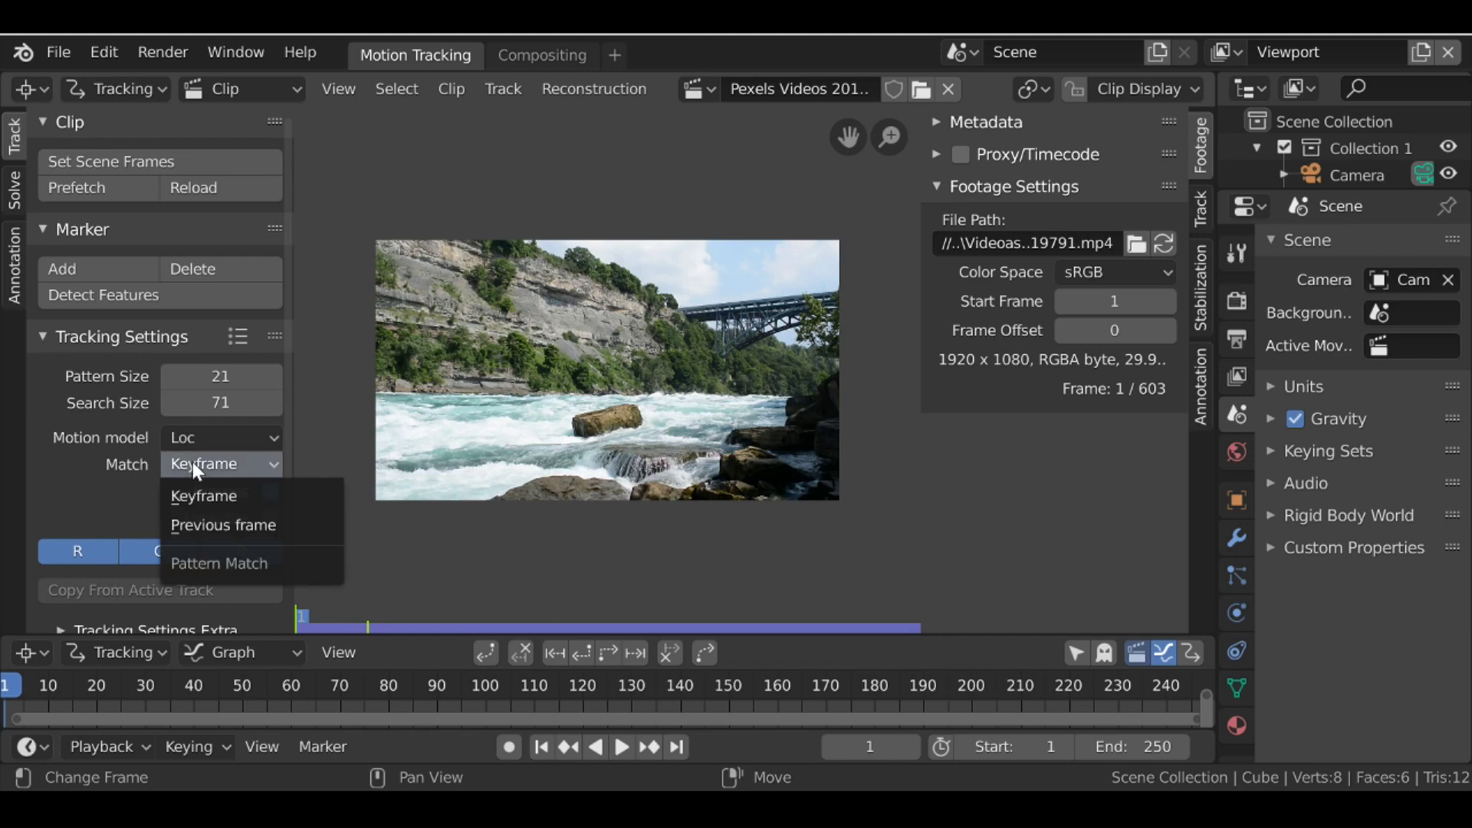
left_click(210, 526)
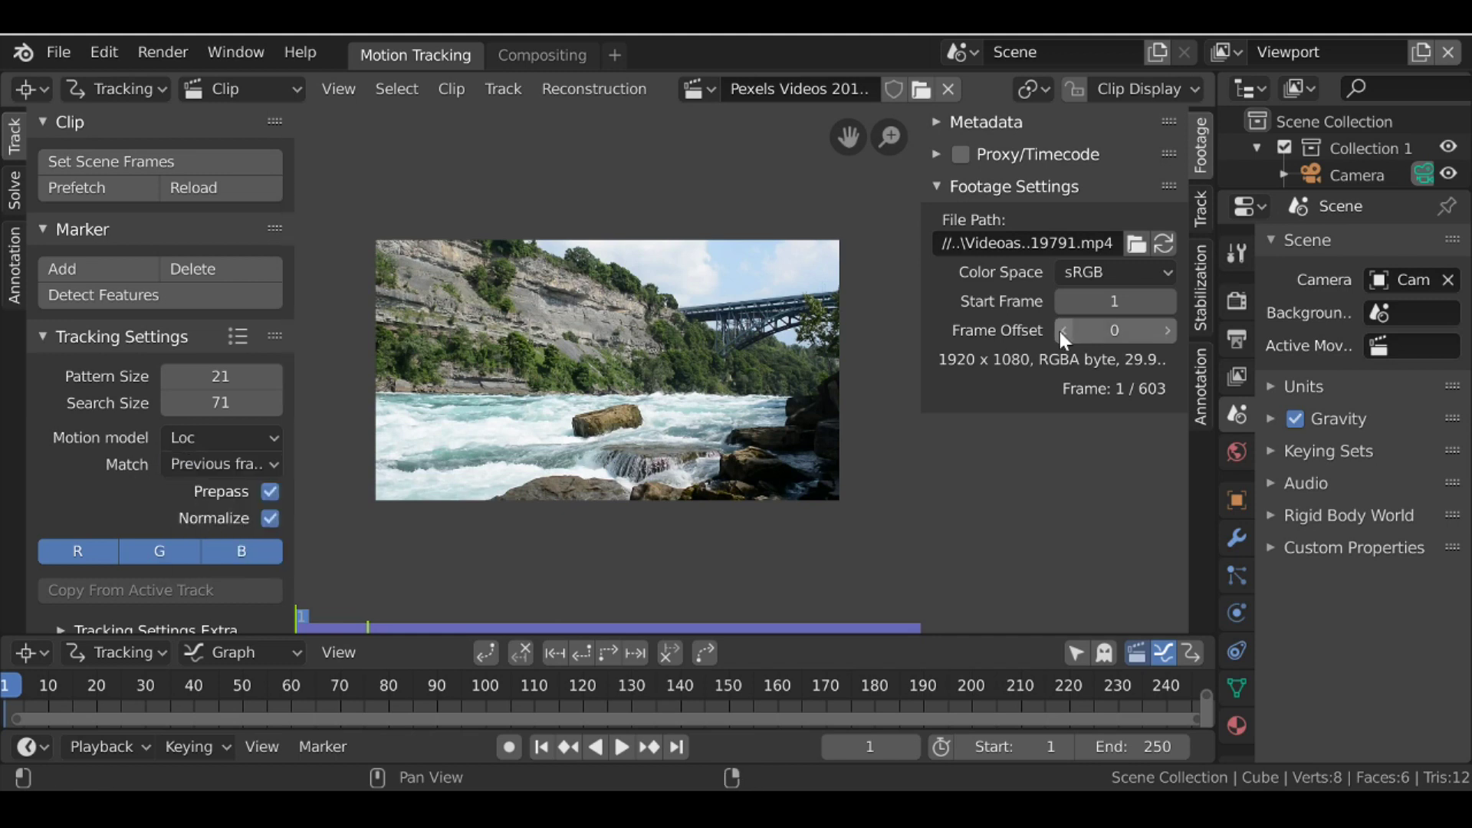
left_click(1202, 207)
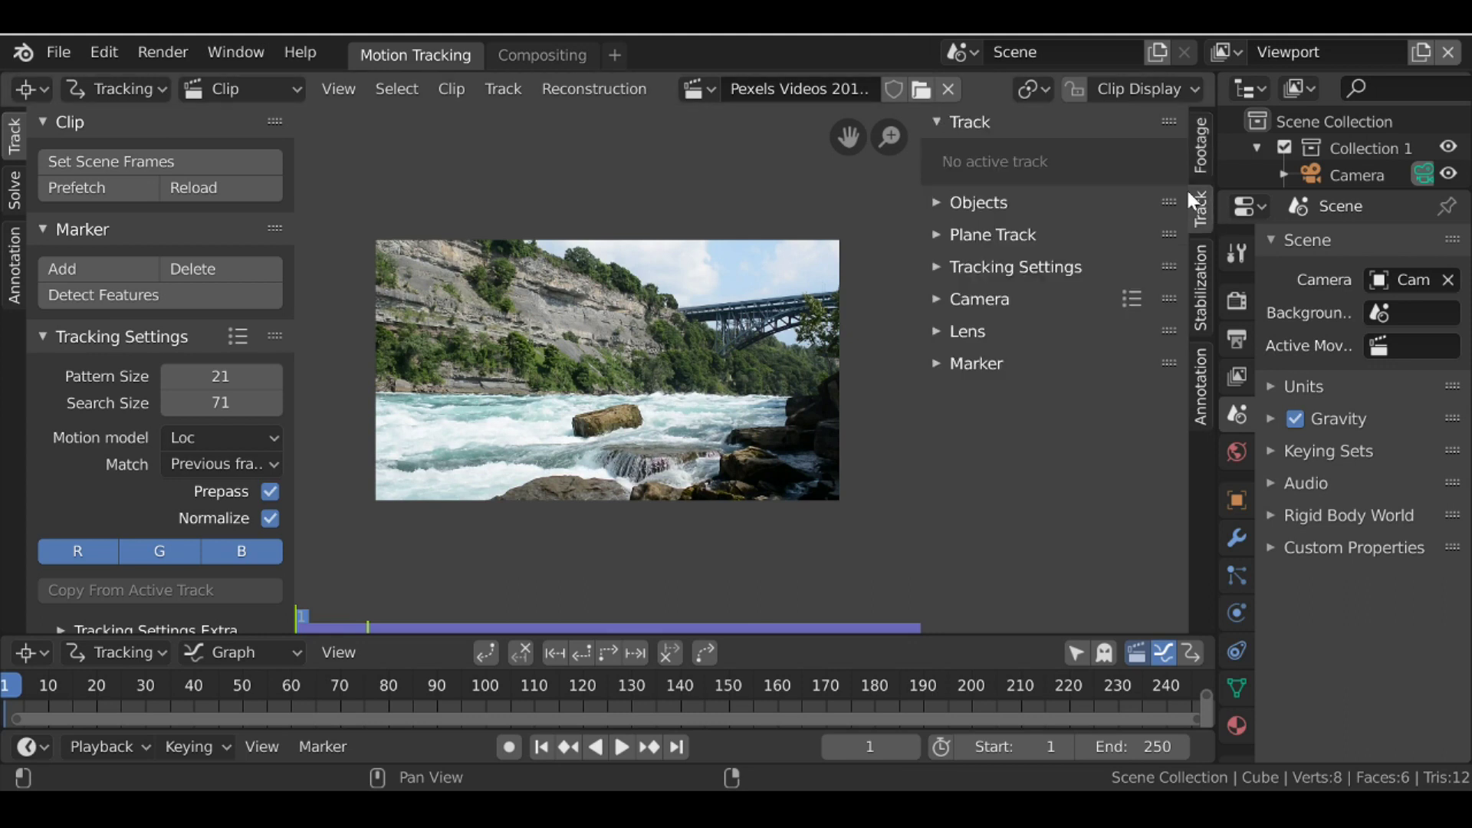
scroll(668, 323, "up", 4)
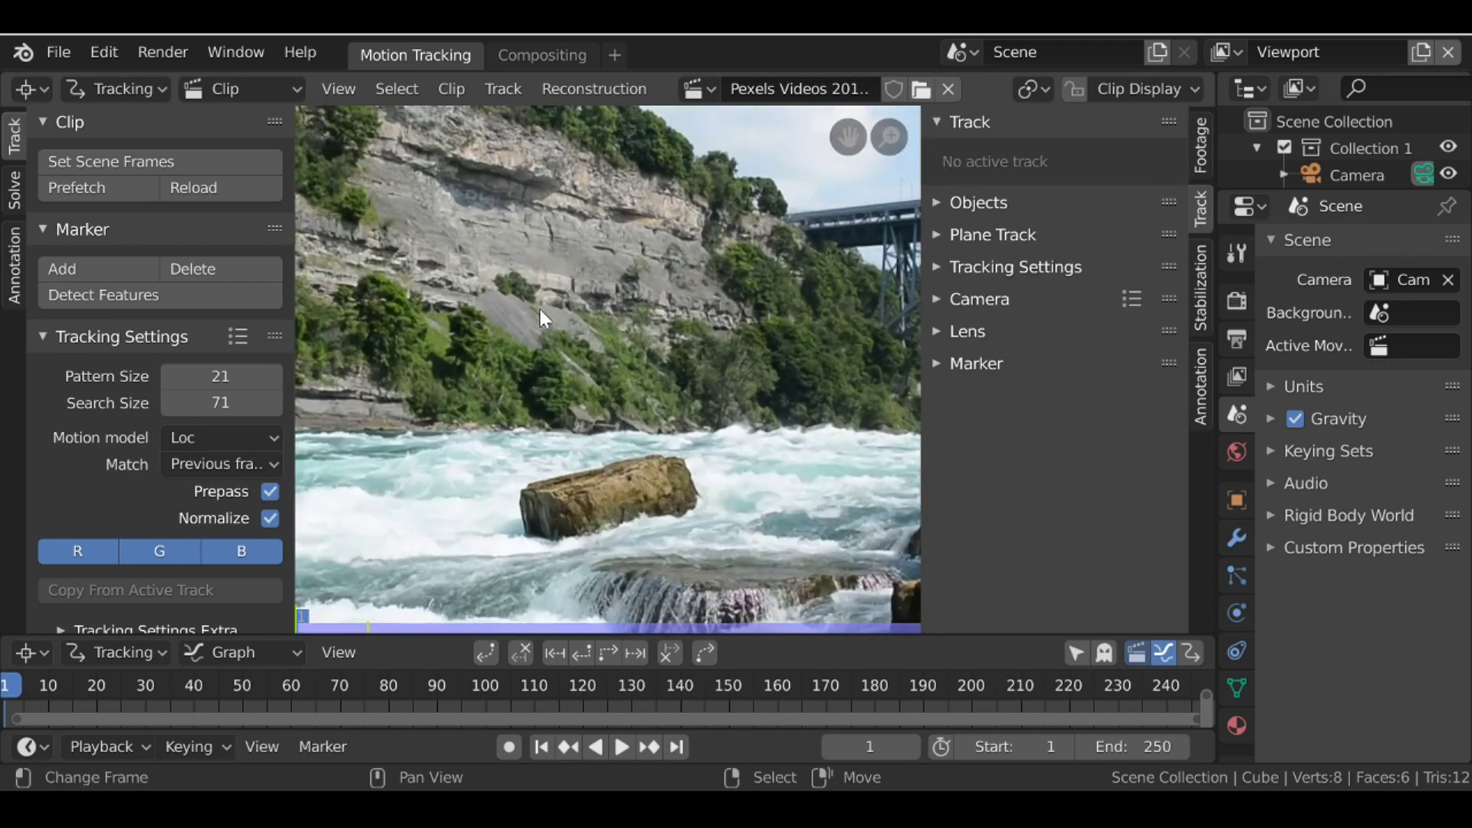
left_click(548, 225, "ctrl")
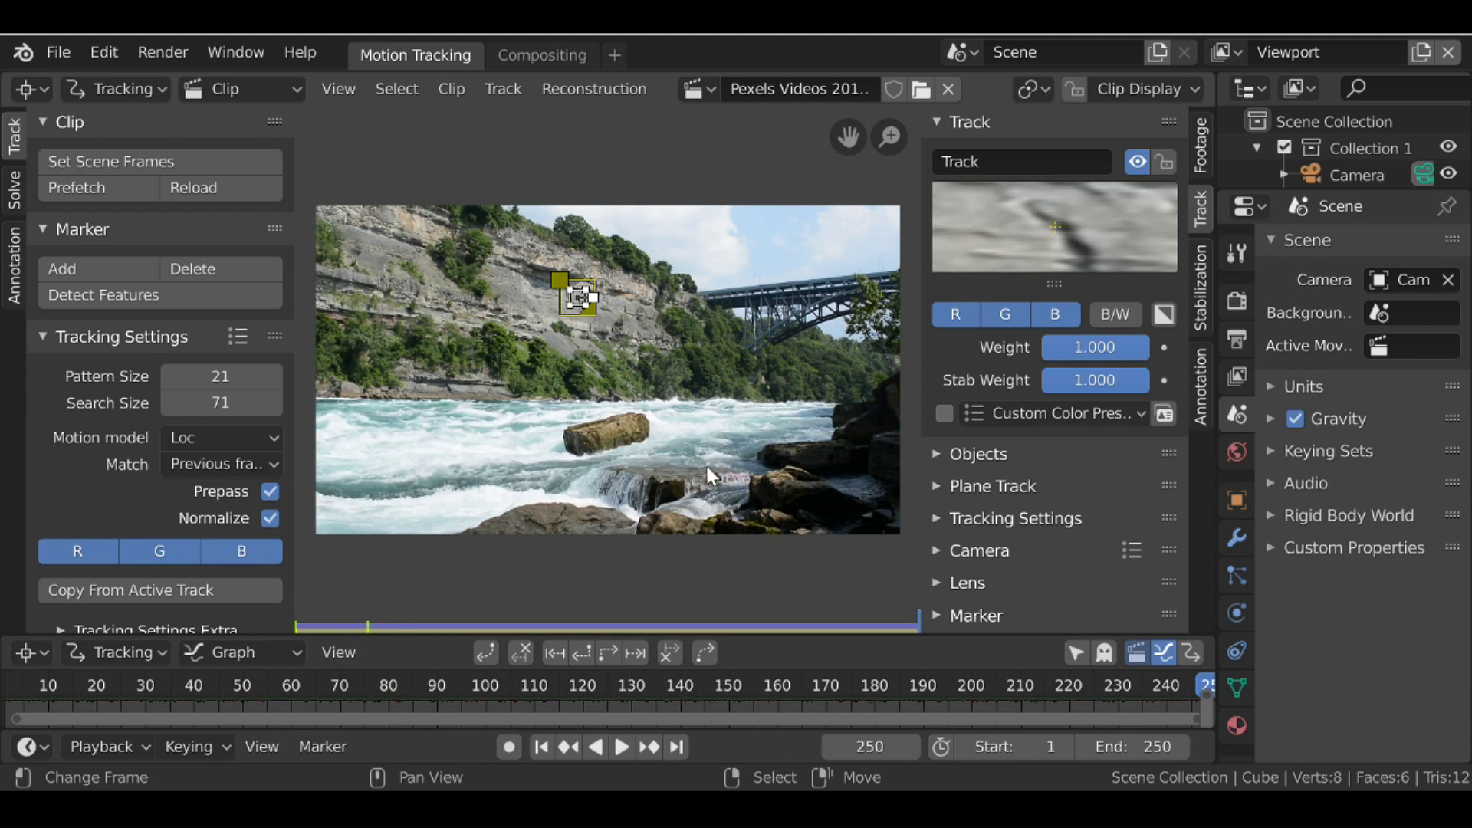
- Switch the clip editor to Mask mode and create a new mask named "Rock / Garbage"
left_click(121, 89)
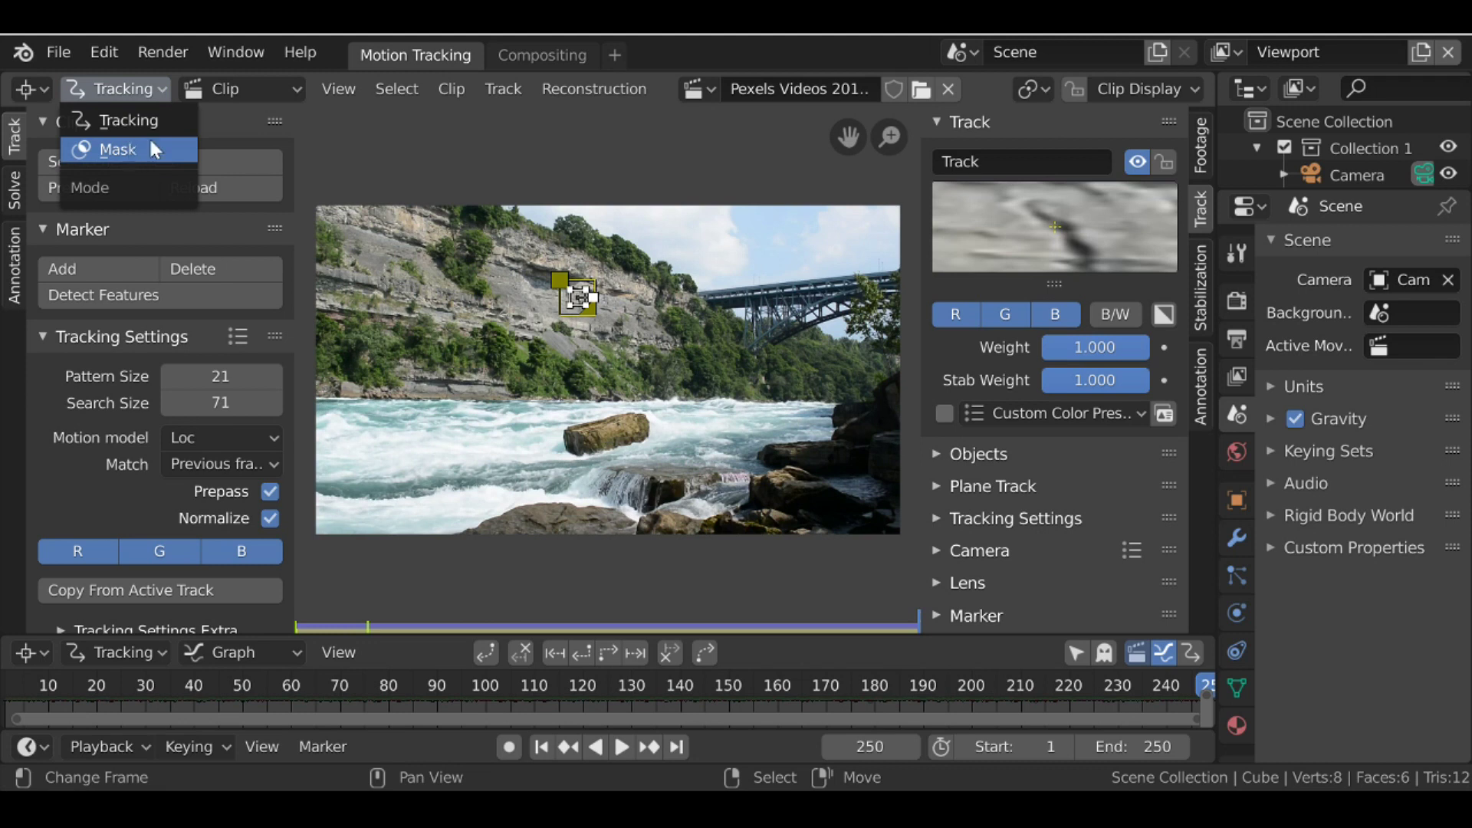
key("Tab")
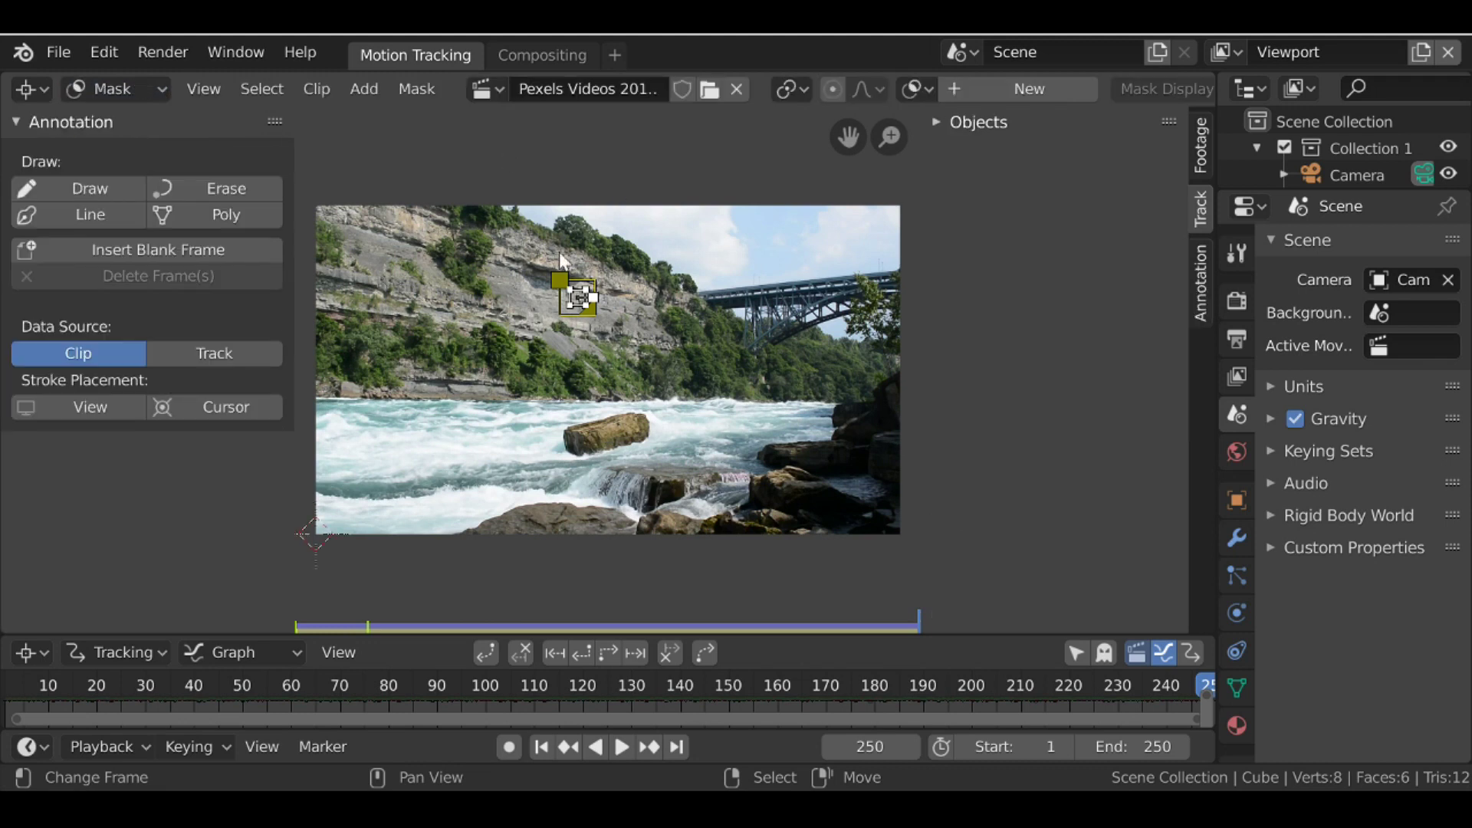
left_click(1009, 87)
type("Ro")
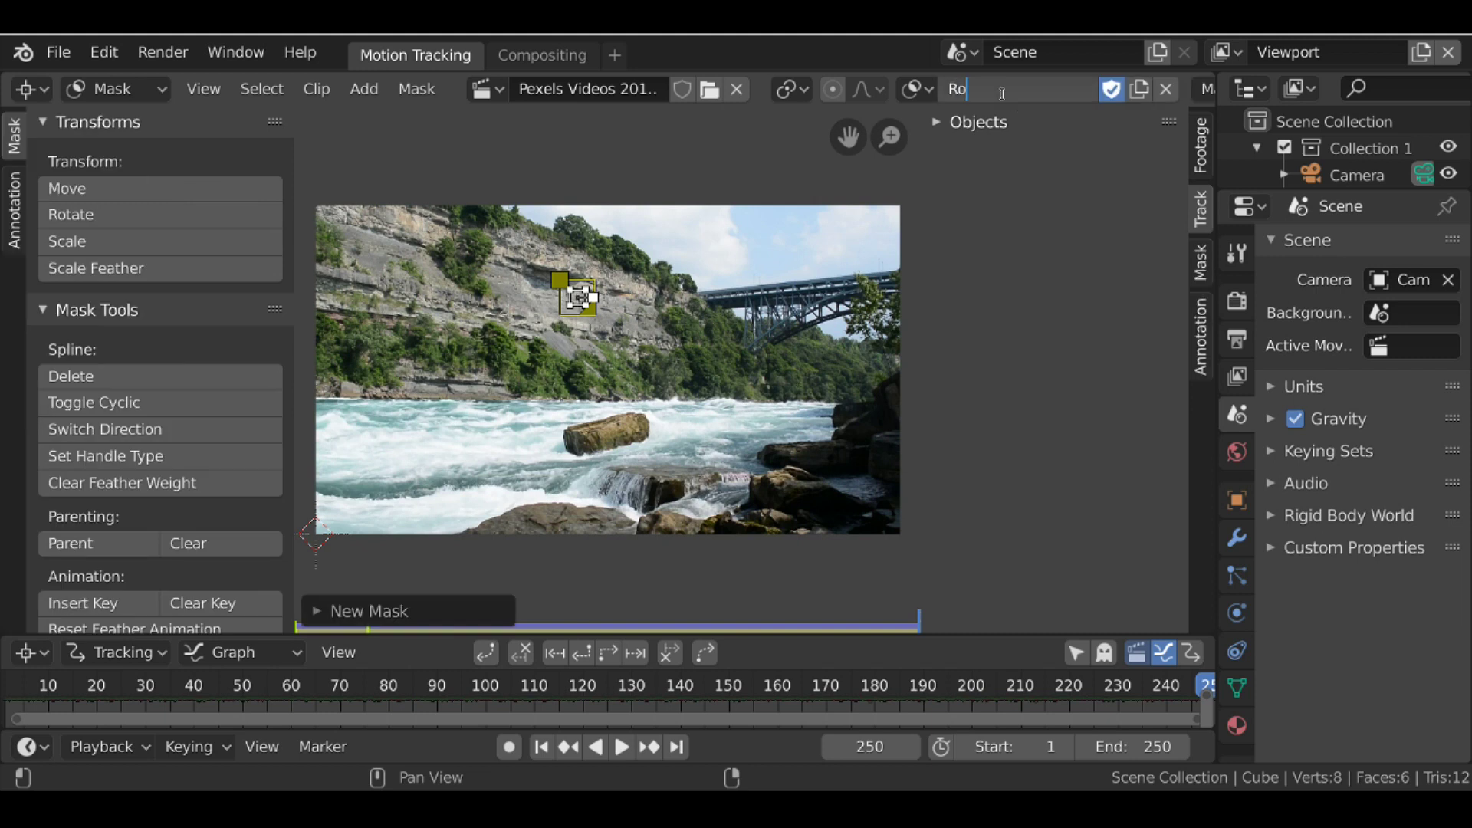
type("ck / Garbage")
key("Return")
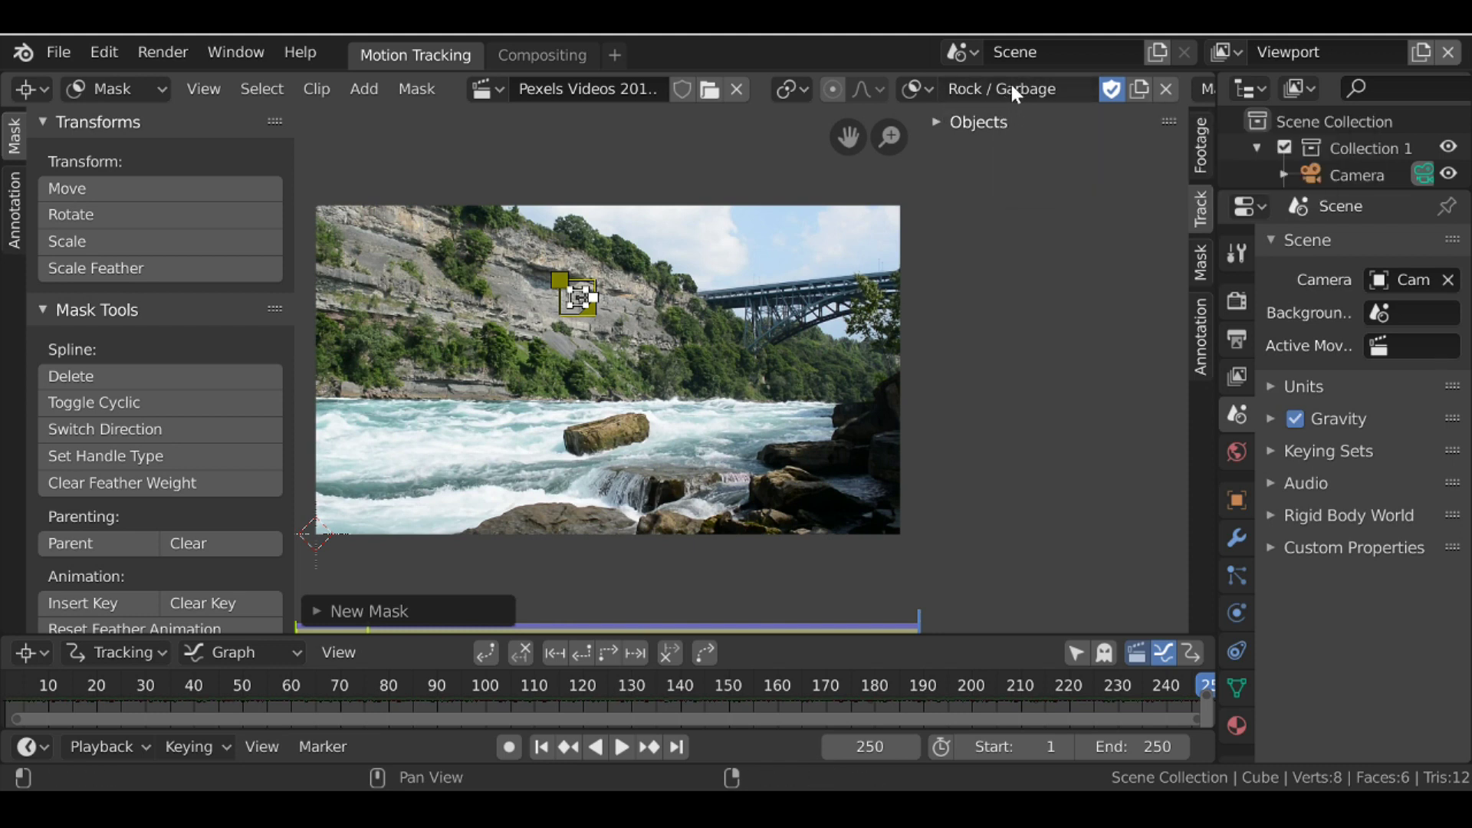
- Outline the foreground rock at the lower edge of the footage with mask points and select the whole spline
scroll(544, 500, "up", 2)
middle_click_drag(543, 501, 614, 404)
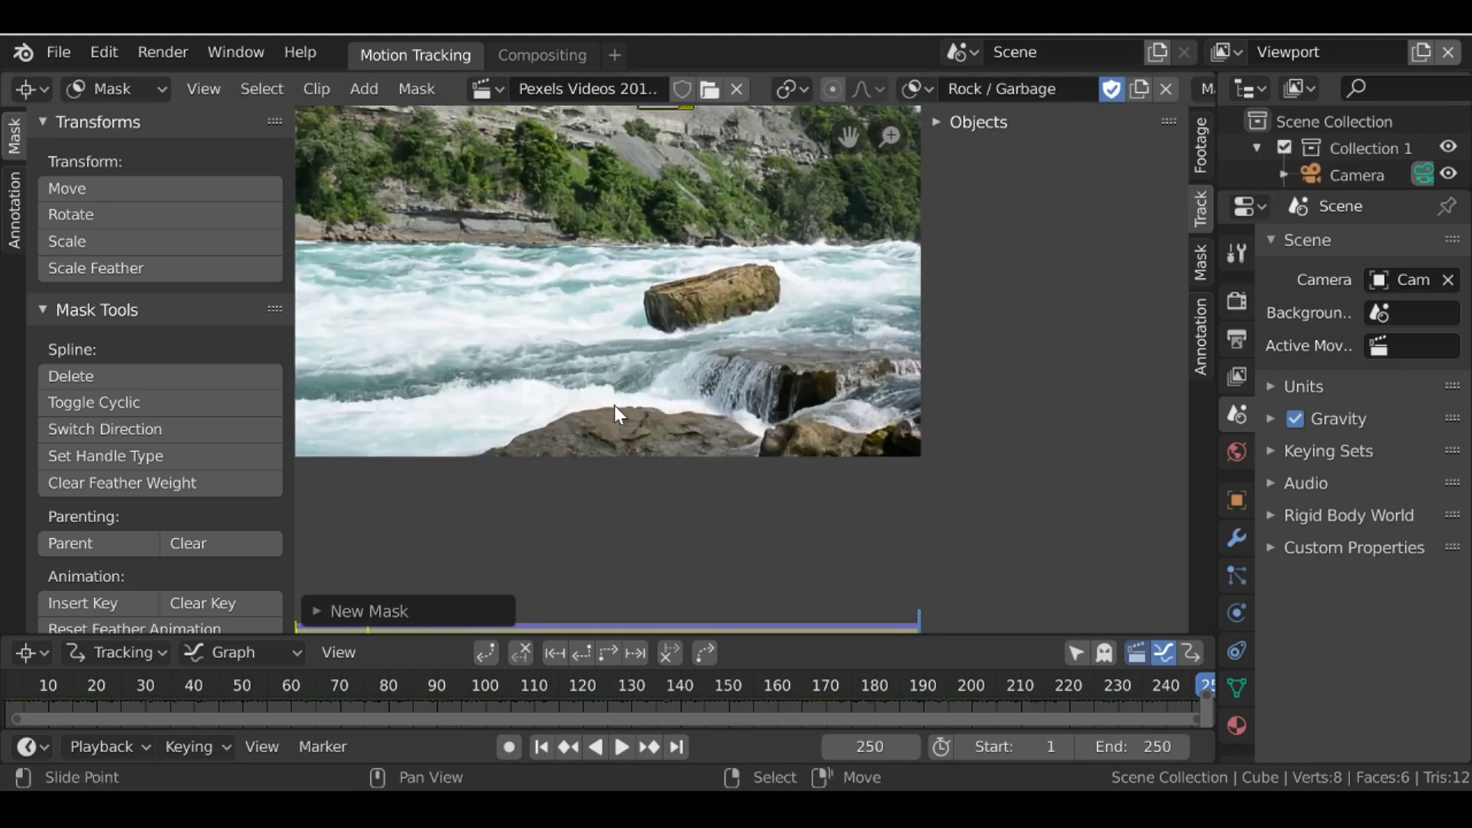
scroll(629, 393, "up", 3)
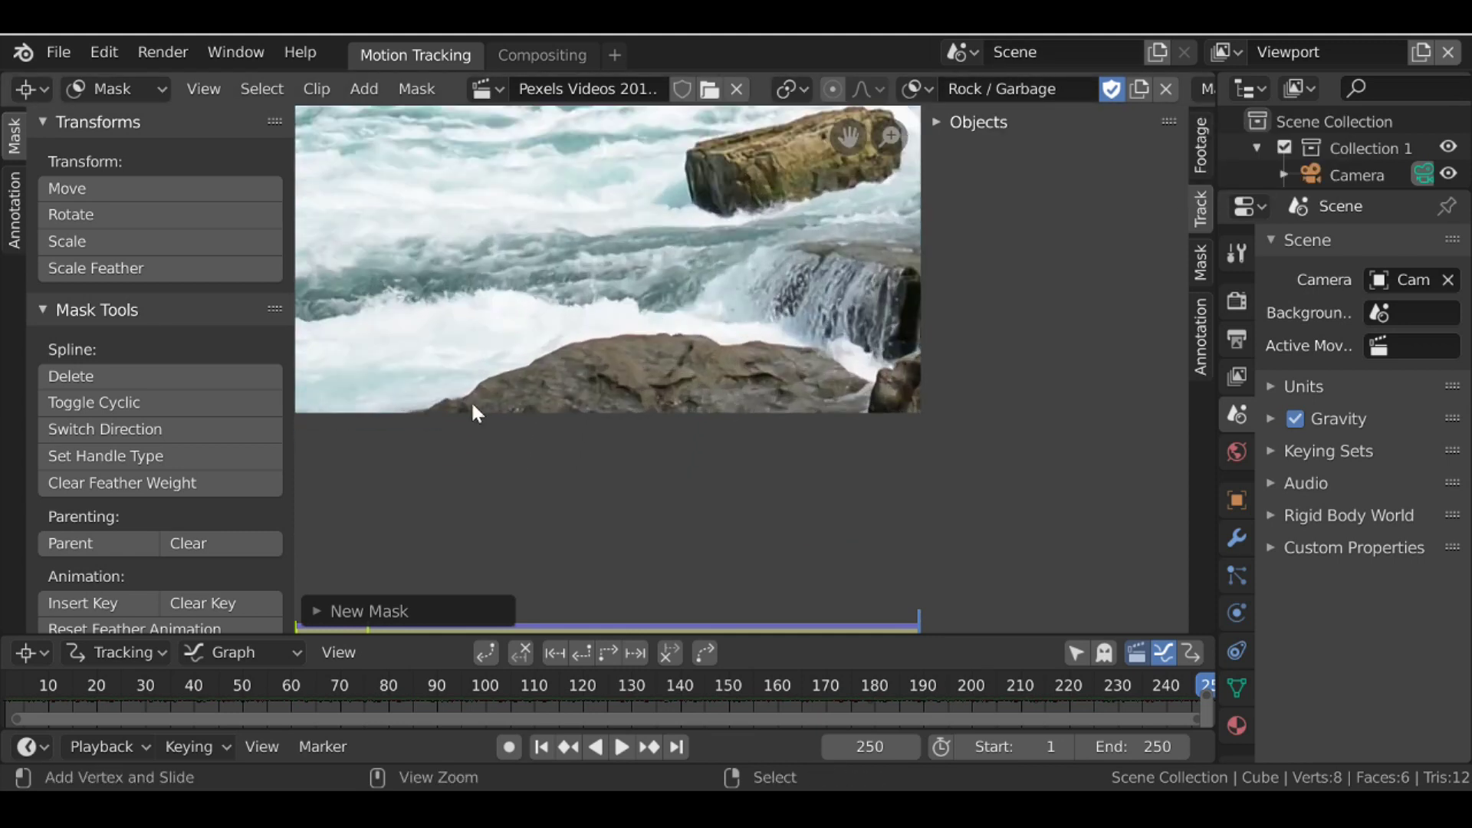
left_click(439, 418, "ctrl")
left_click(514, 378, "ctrl")
left_click(549, 359, "ctrl")
left_click(575, 348, "ctrl")
left_click(622, 340, "ctrl")
left_click(672, 338, "ctrl")
left_click(711, 345, "ctrl")
left_click(732, 352, "ctrl")
left_click(755, 346, "ctrl")
left_click(797, 352, "ctrl")
left_click(831, 363, "ctrl")
left_click(860, 383, "ctrl")
left_click(872, 390, "ctrl")
left_click(879, 426, "ctrl")
left_click(439, 441, "ctrl")
scroll(567, 414, "down", 5)
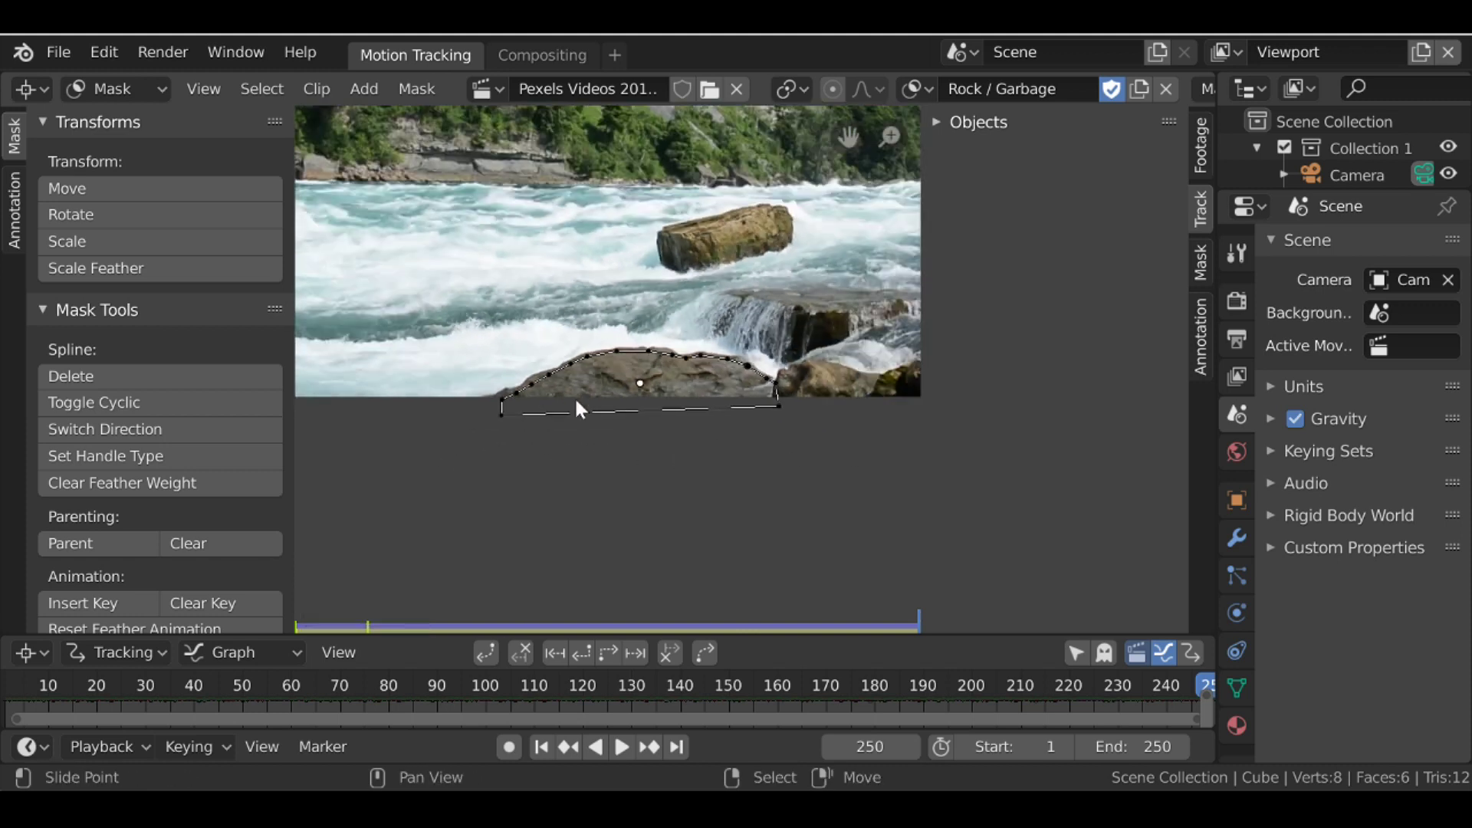
key("a")
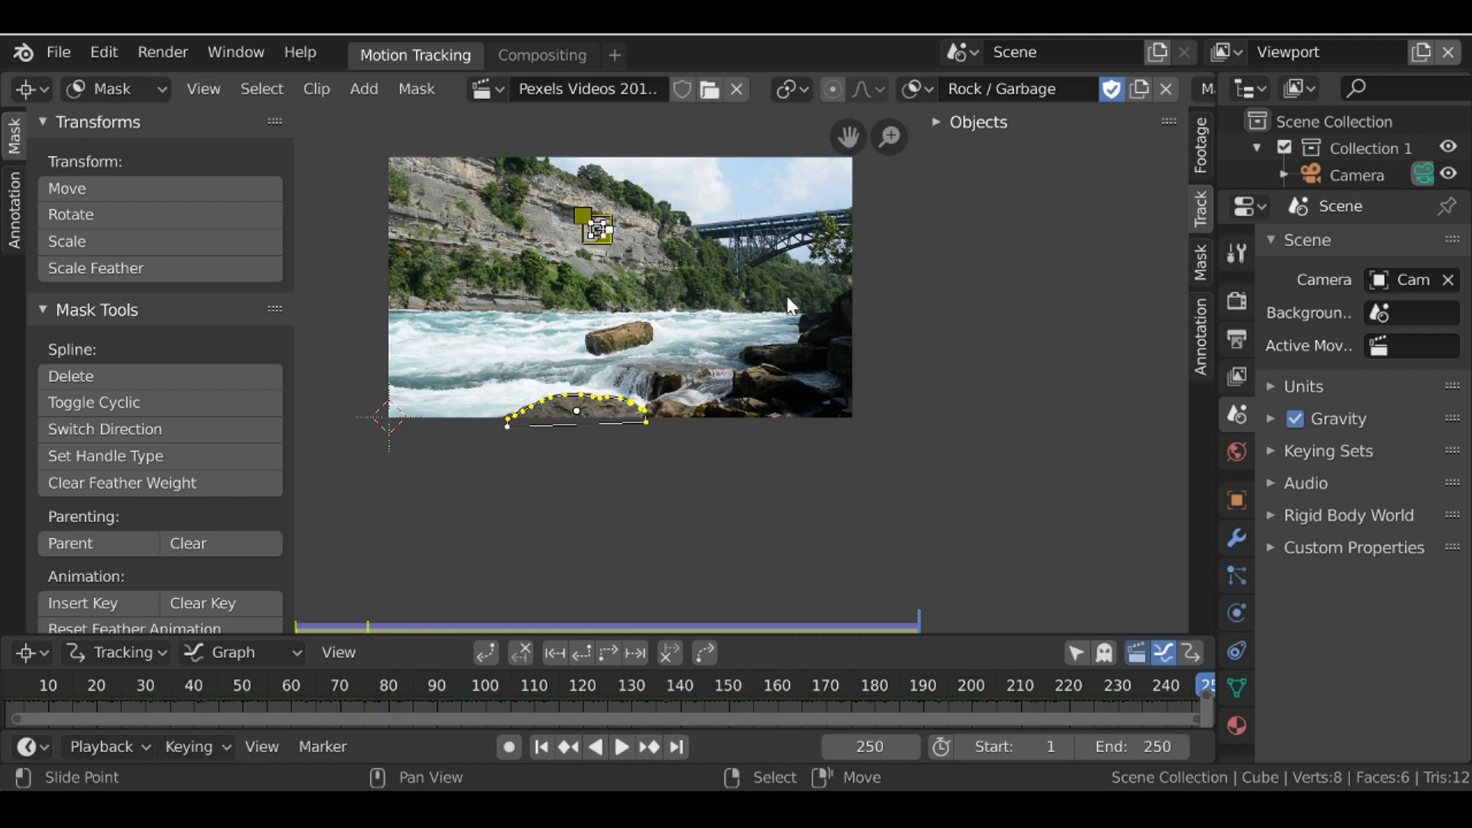
middle_click_drag(633, 271, 609, 316)
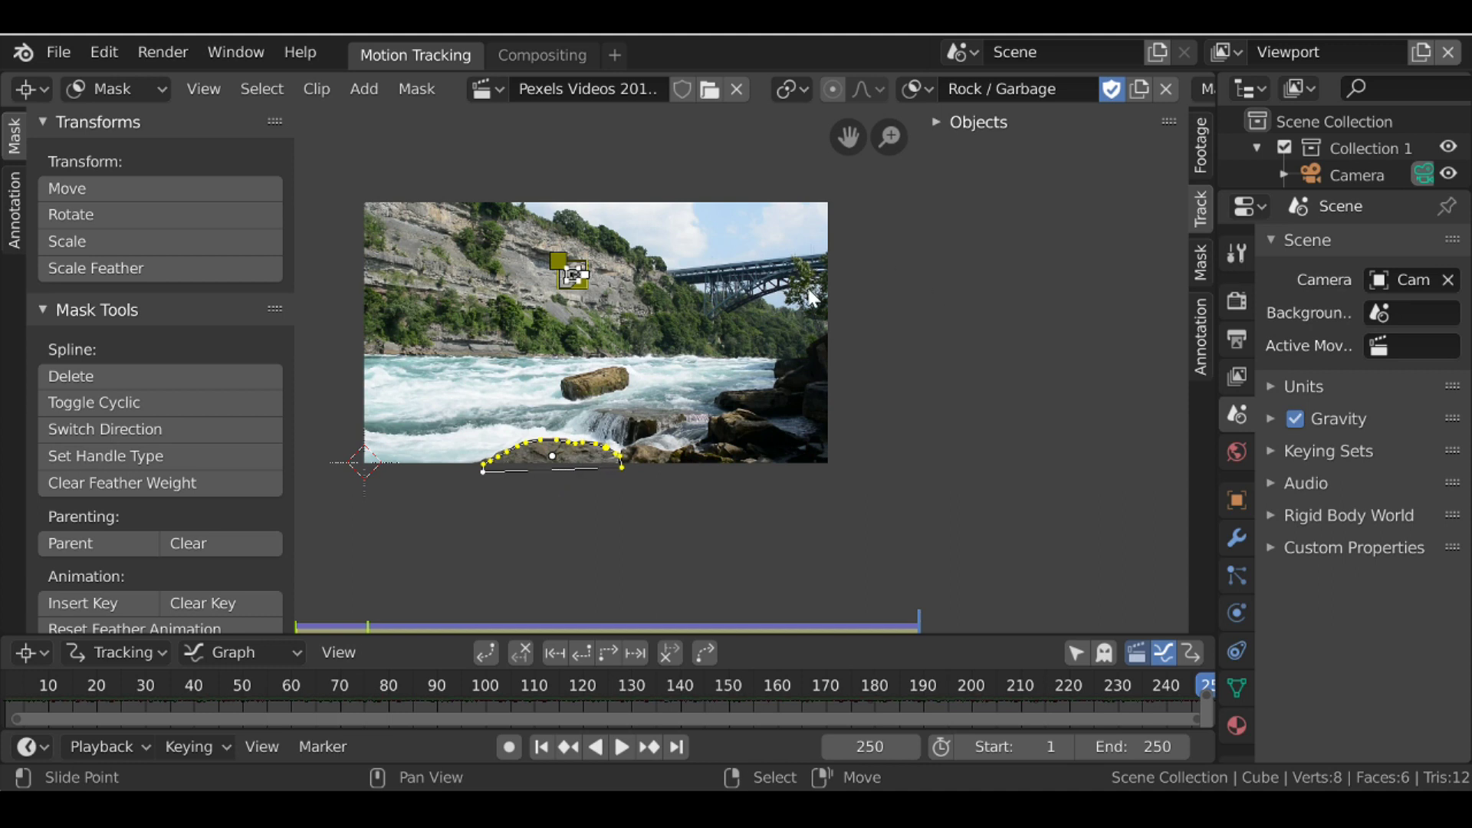
scroll(778, 291, "up", 3)
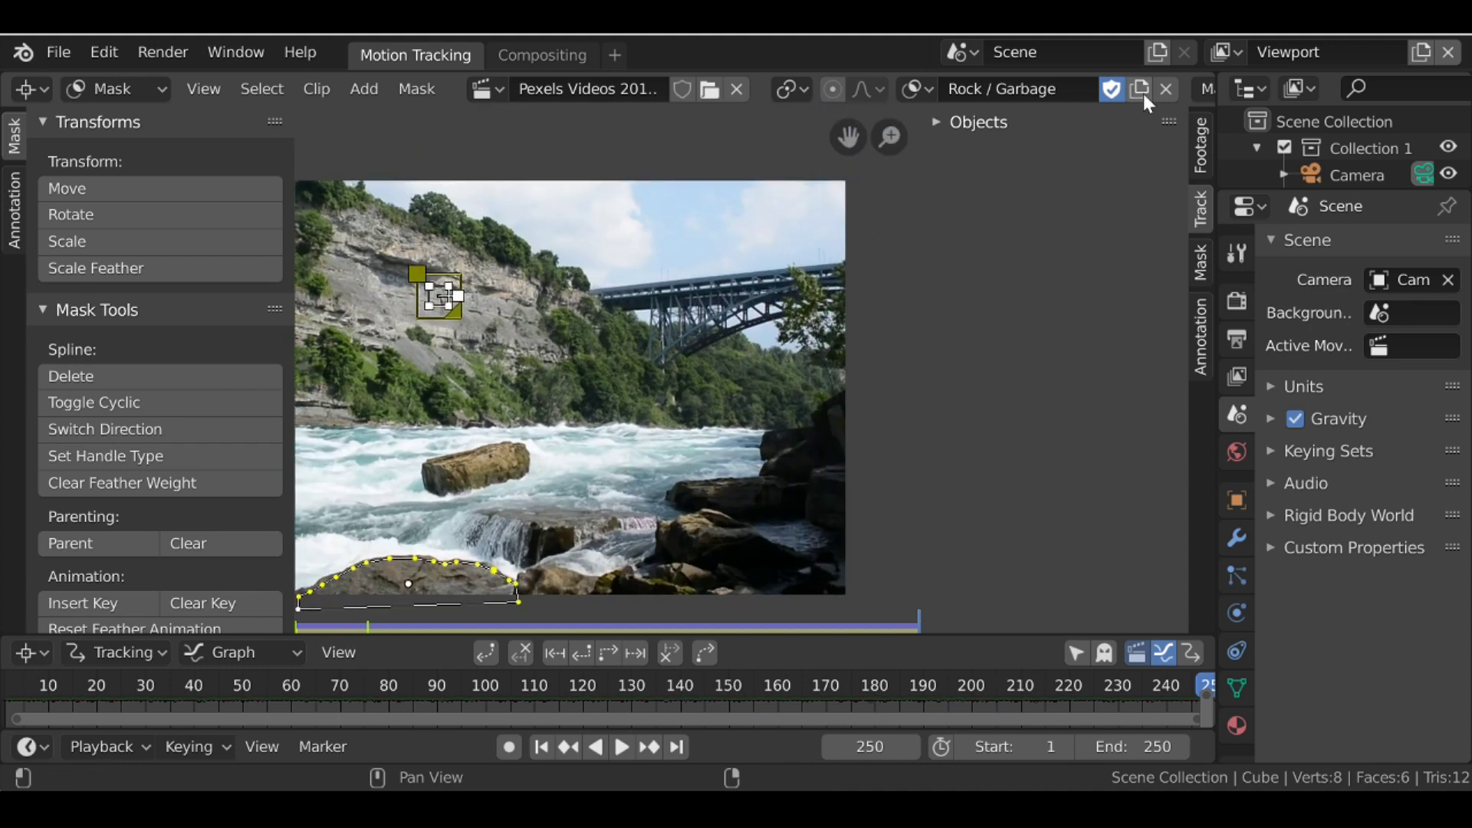
- Create another new mask and name it "Trees"
left_click(1141, 90)
double_click(997, 89)
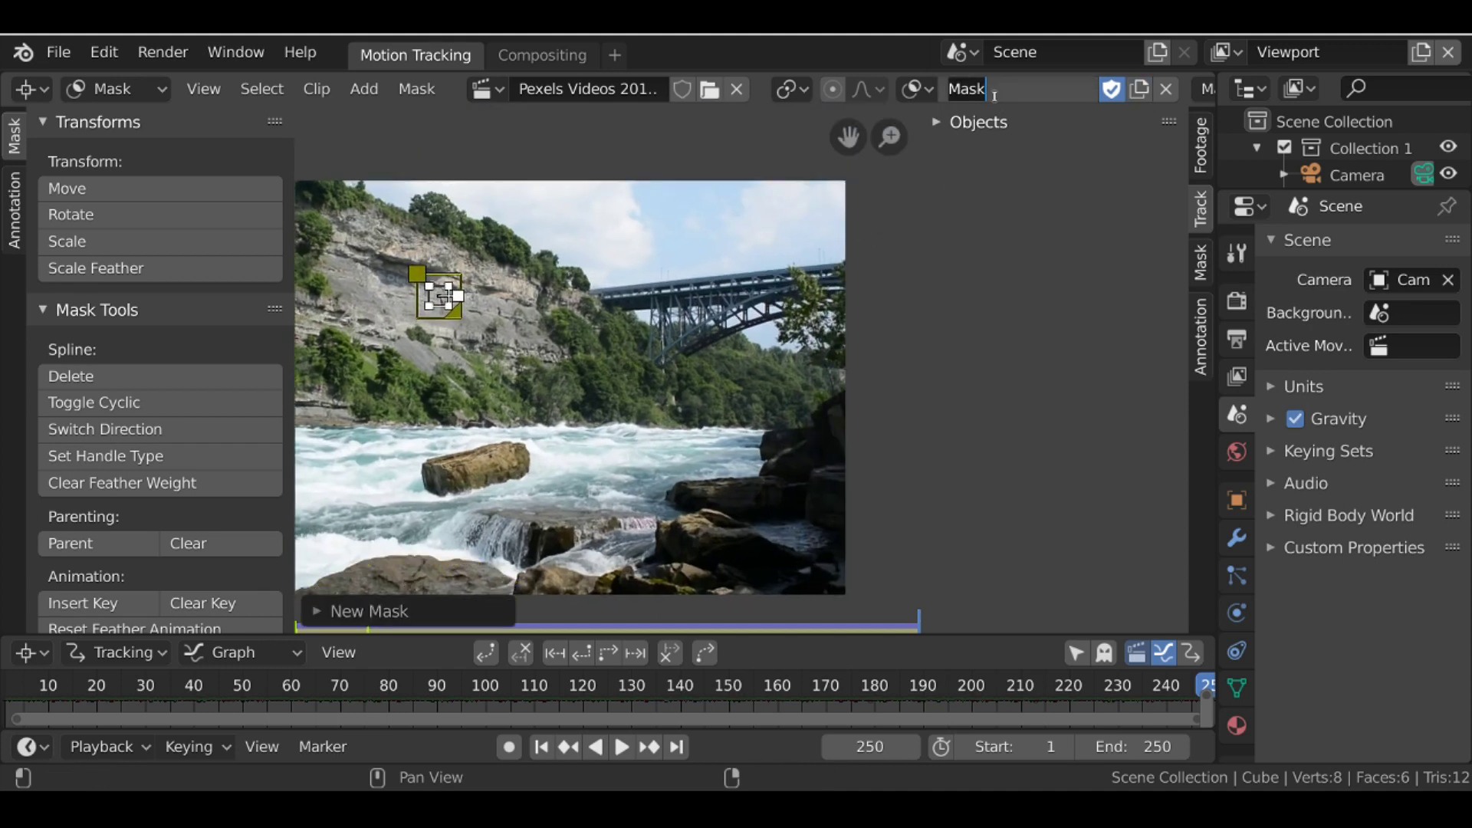
type("Trees")
key("Return")
- Draw a closed mask around the bridge's support and lower arch in front of the trees, and select all its points
scroll(713, 222, "up", 2)
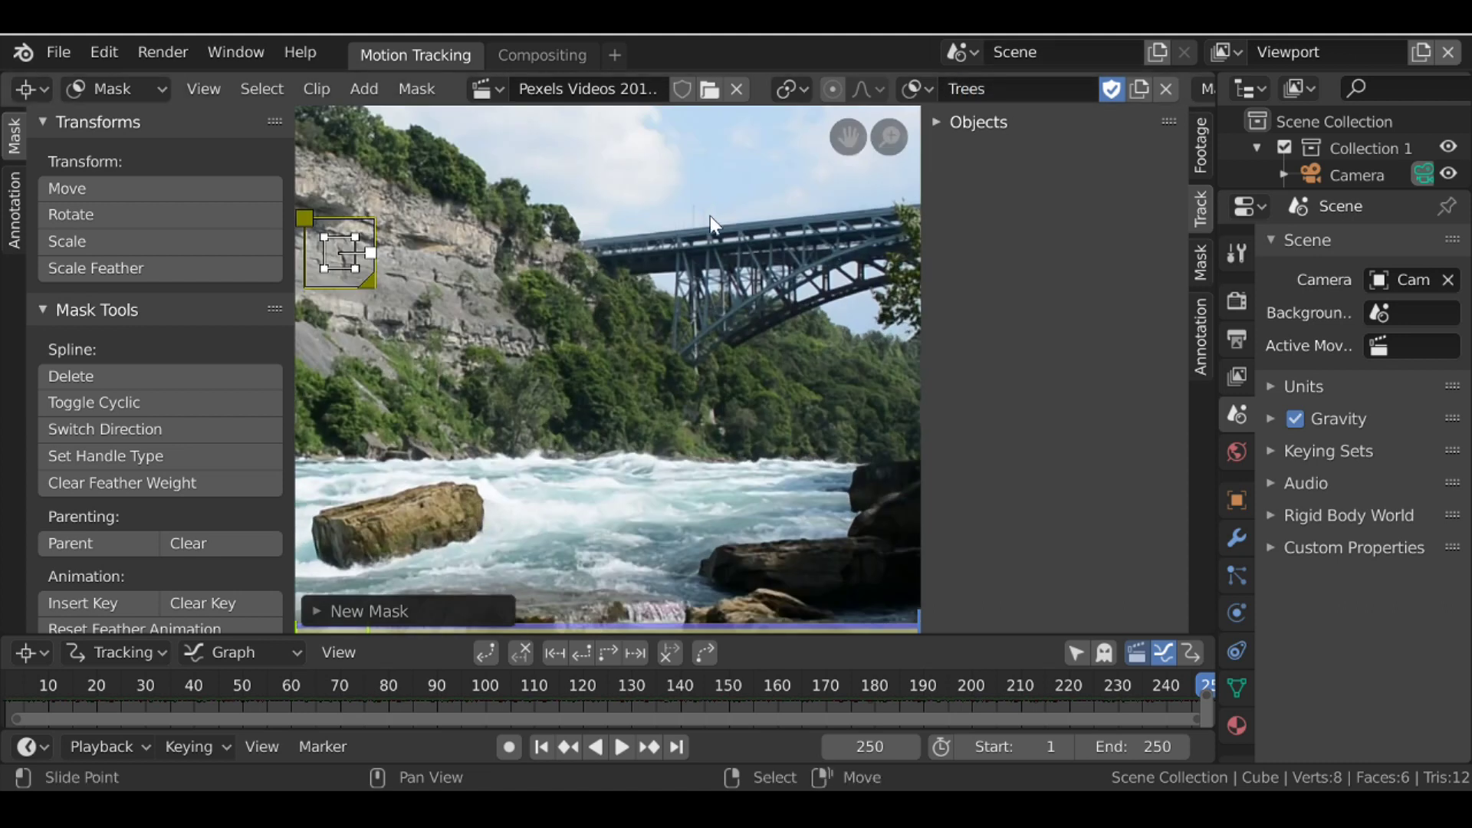
scroll(690, 307, "up", 2)
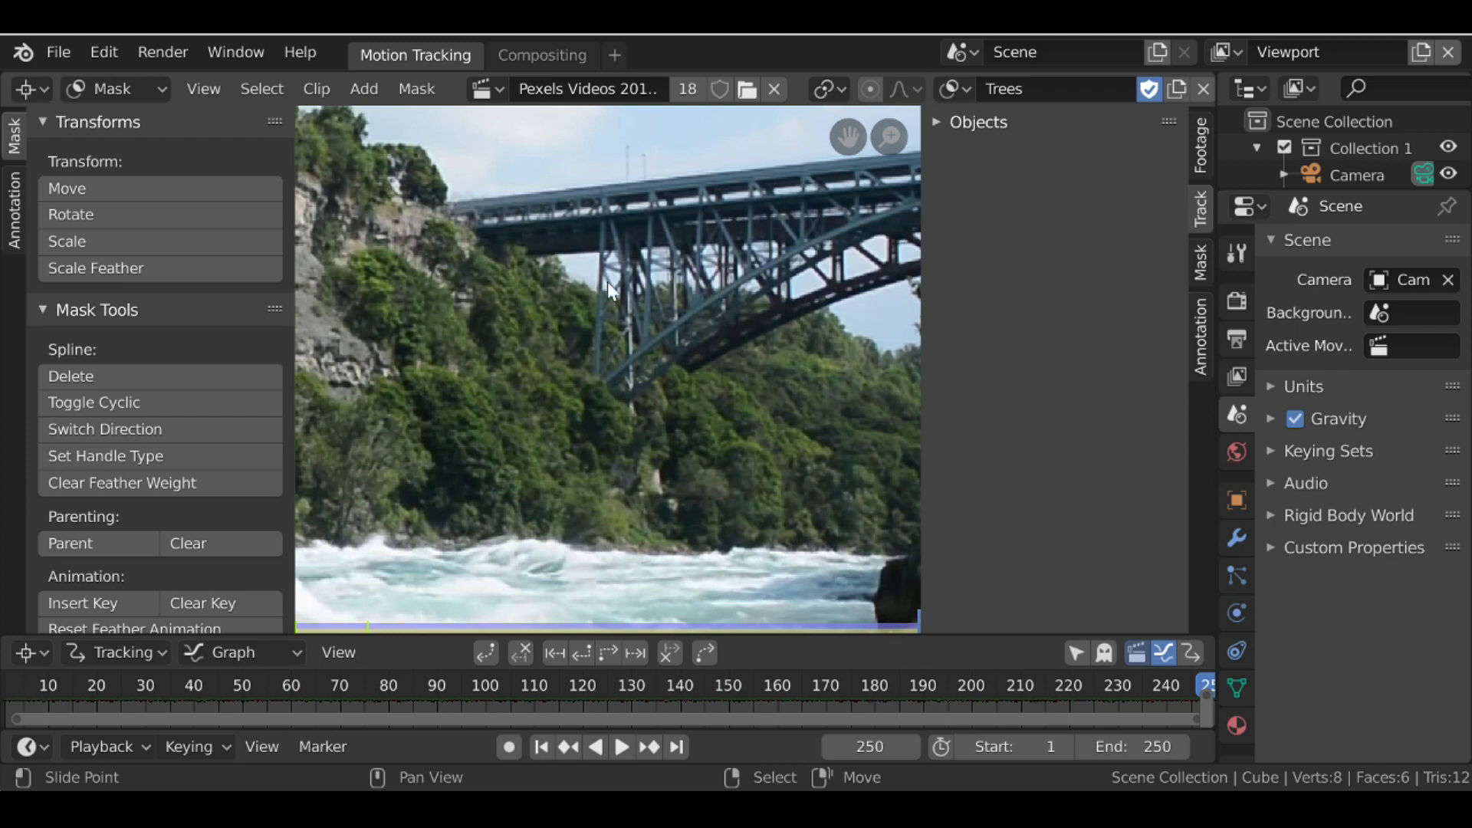
left_click(586, 273, "ctrl")
left_click(581, 400, "ctrl")
left_click(675, 408, "ctrl")
left_click(762, 361, "ctrl")
left_click(843, 315, "ctrl")
left_click(706, 268, "ctrl")
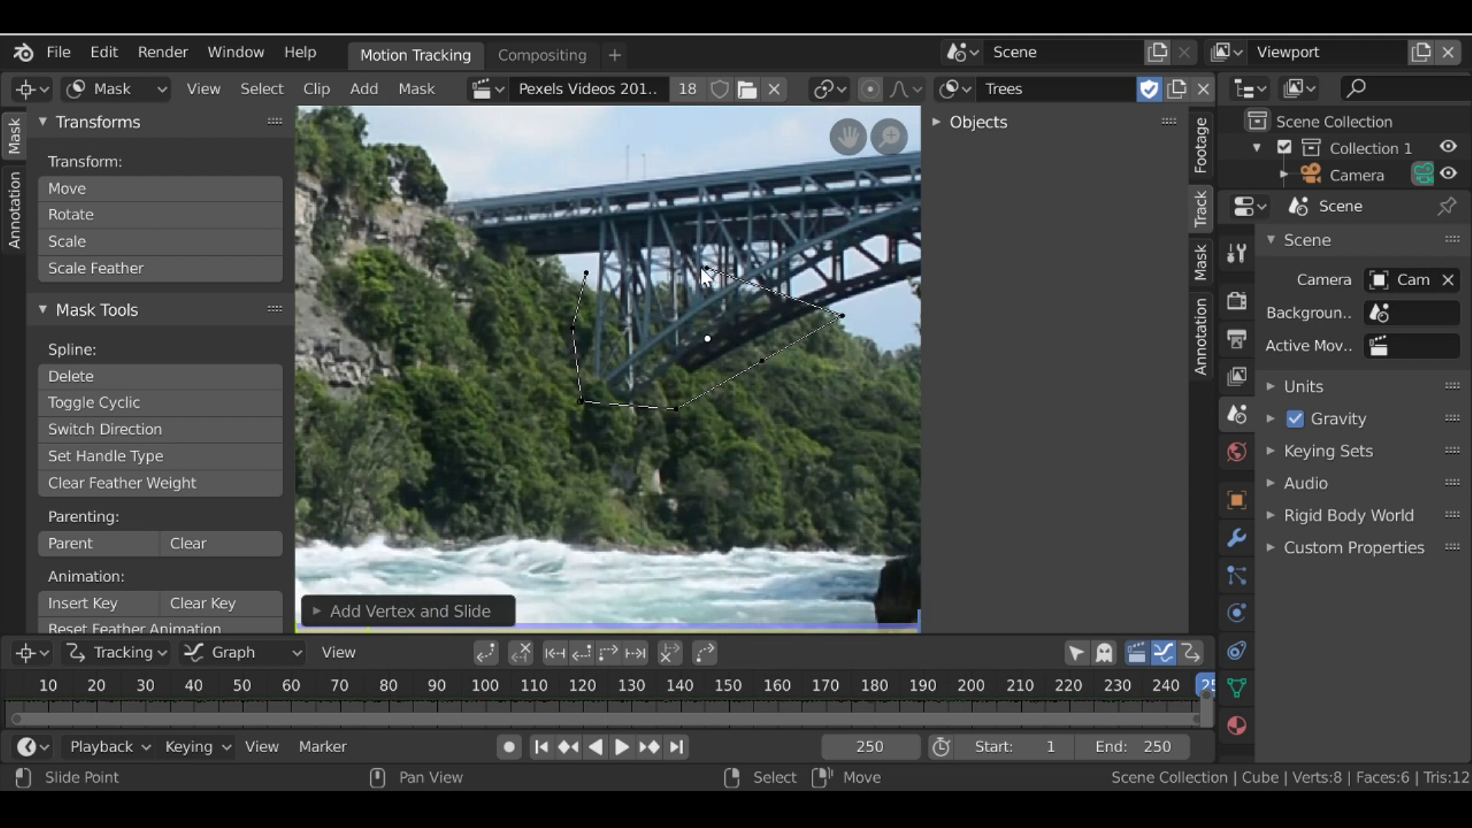
key("alt+c")
scroll(669, 278, "down", 4)
key("a")
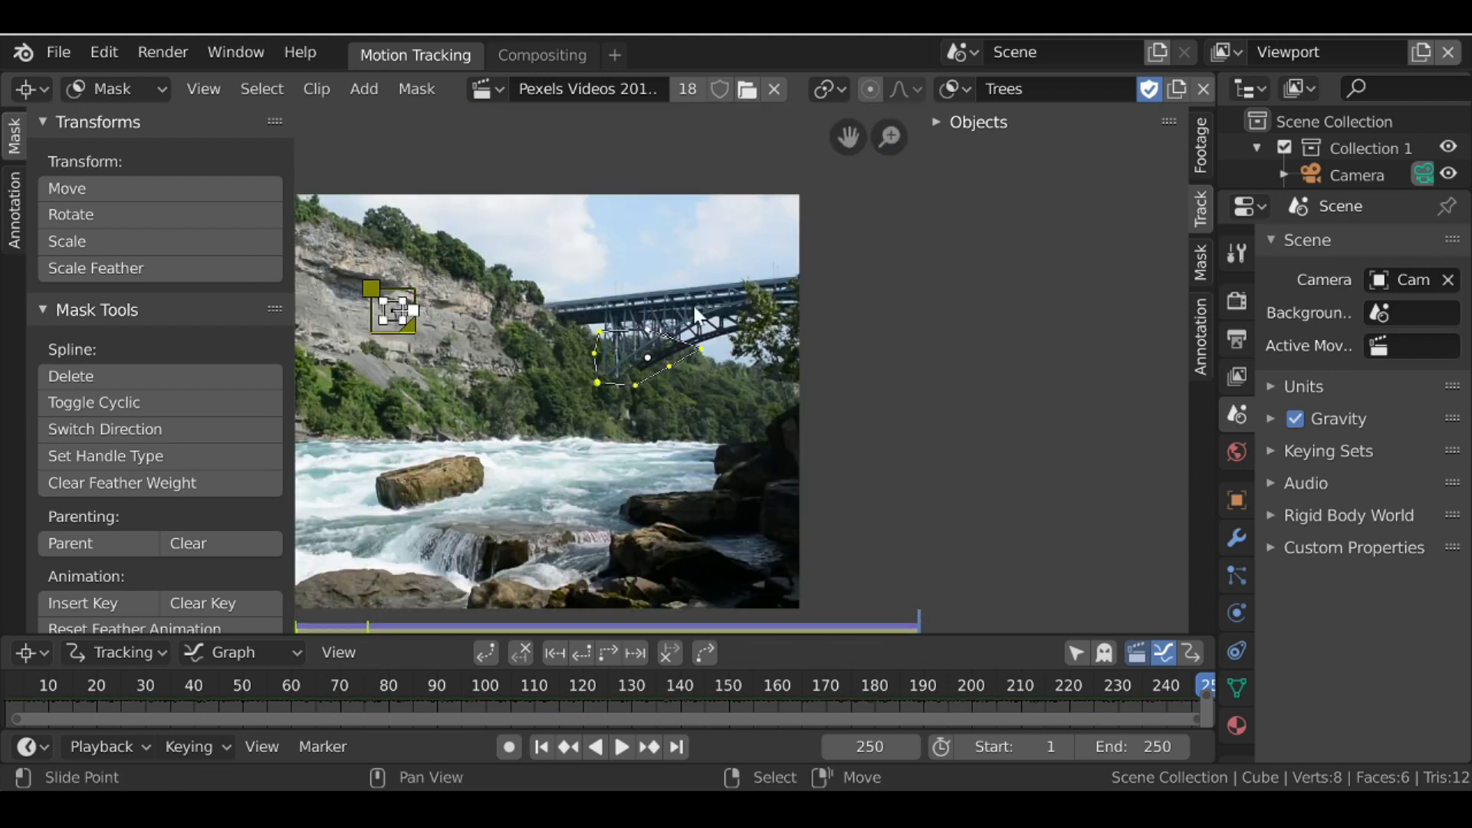
- Create a third new mask and name it "Sky"
left_click(1177, 89)
left_click(1068, 89)
type("Sky")
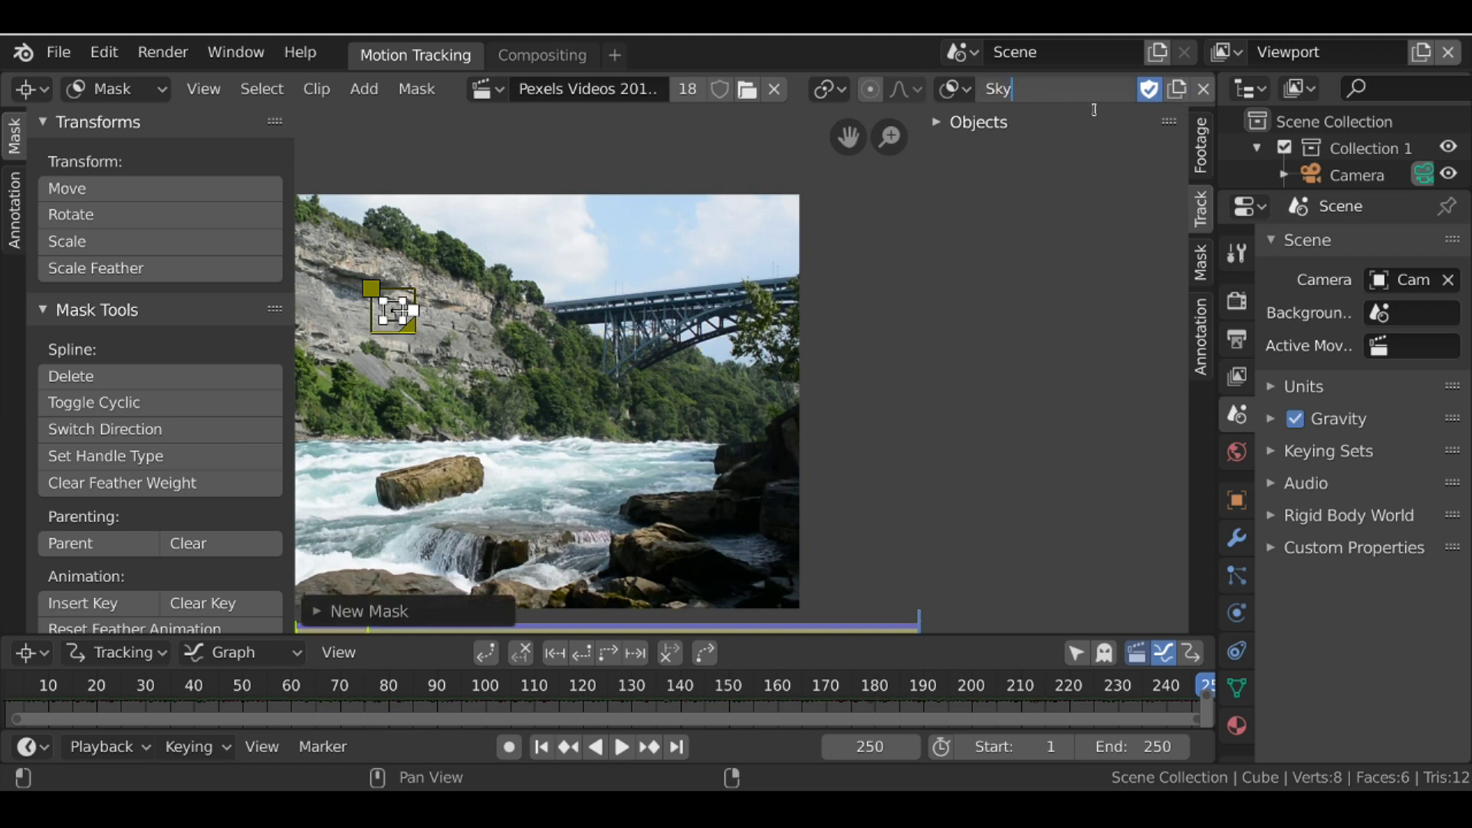
key("Return")
- Start the Sky mask at the cliff edge beside the bridge's far end and outline the first trees below the deck
scroll(878, 215, "up", 5)
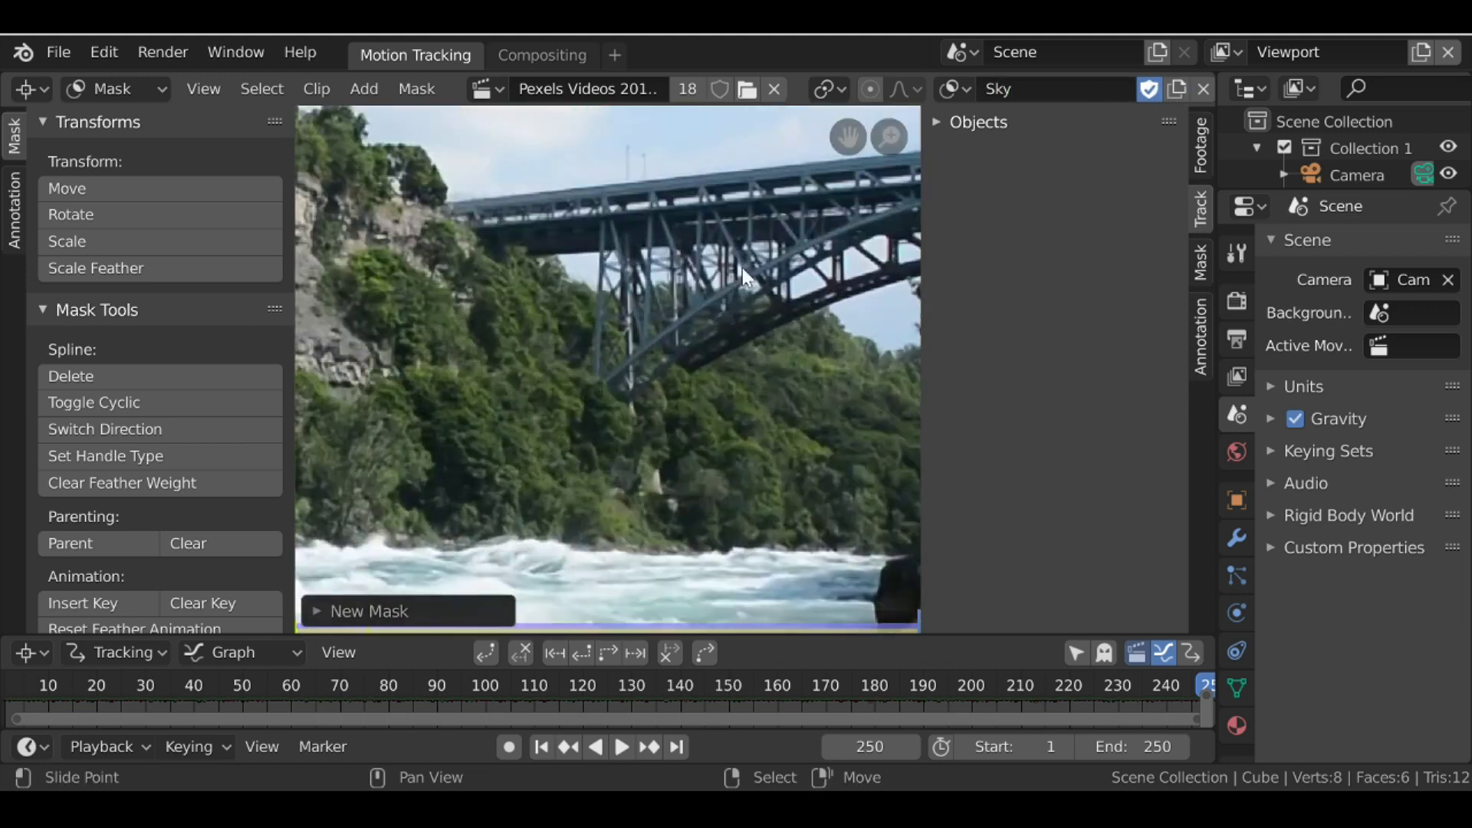
left_click(278, 216, "ctrl")
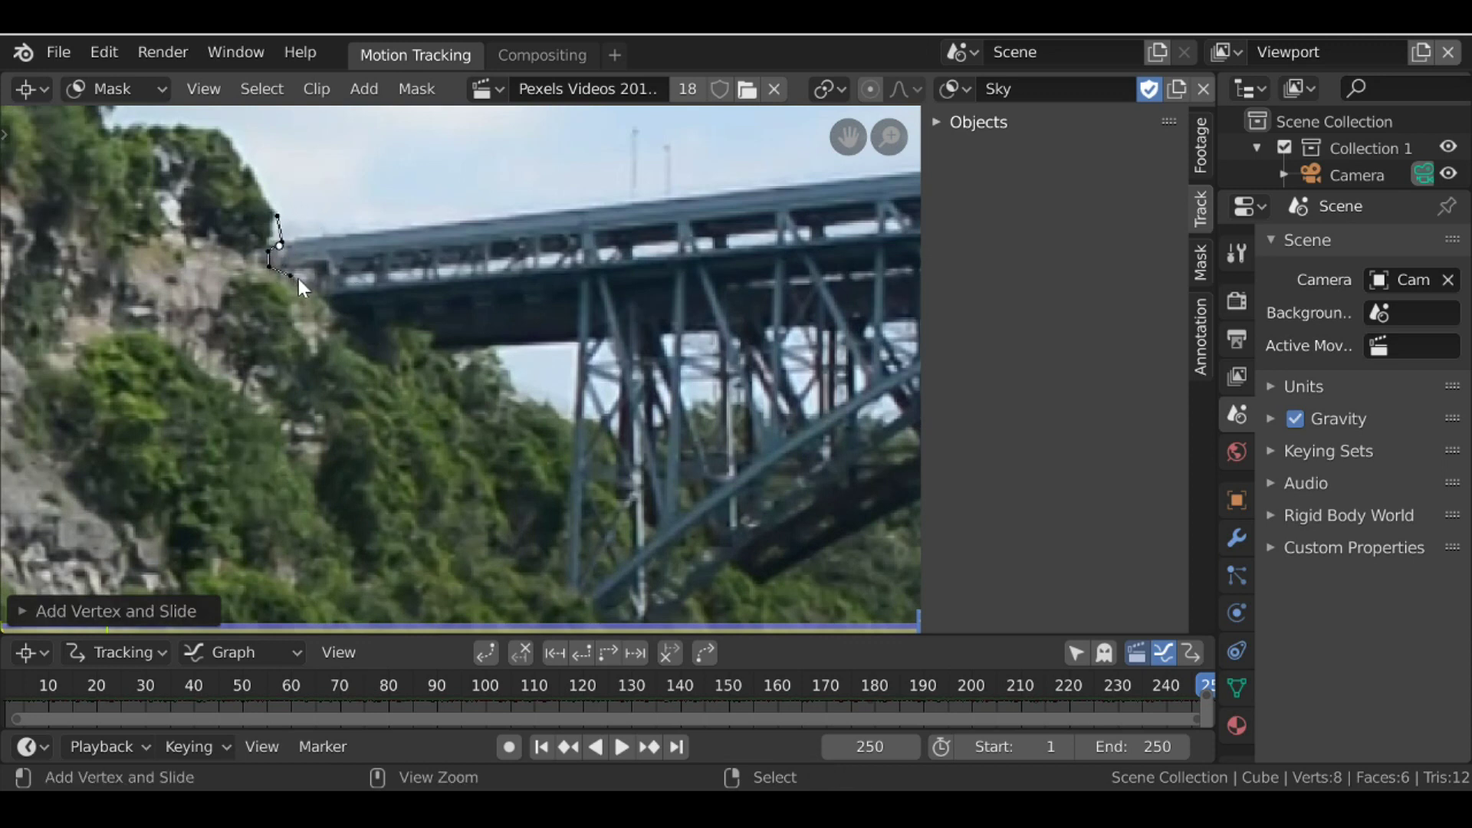
left_click(320, 318, "ctrl")
left_click(321, 331, "ctrl")
left_click(337, 334, "ctrl")
left_click(305, 332, "ctrl")
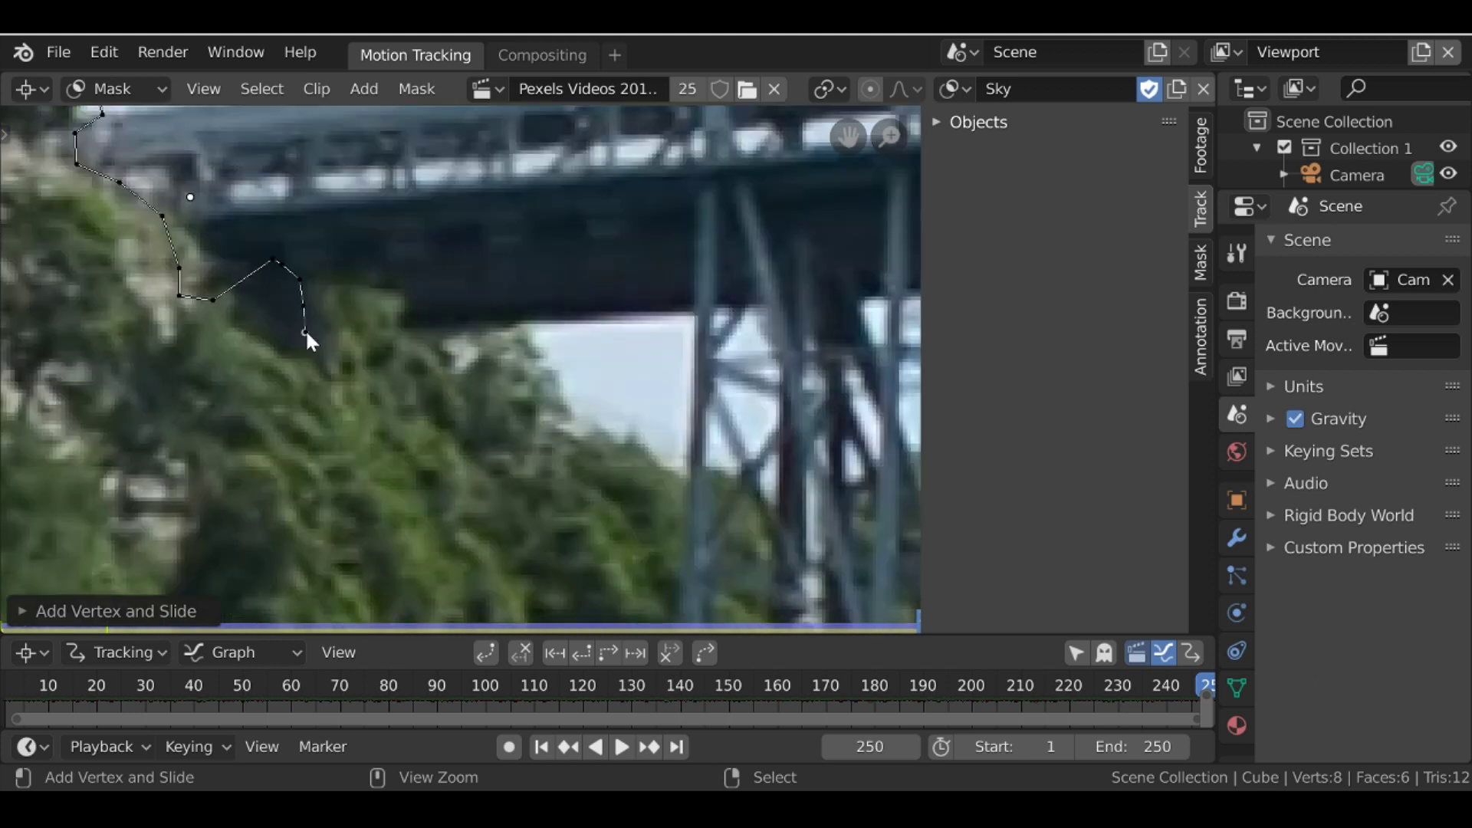
left_click(332, 332, "ctrl")
left_click(349, 308, "ctrl")
left_click(362, 299, "ctrl")
left_click(391, 306, "ctrl")
left_click(396, 331, "ctrl")
left_click(412, 346, "ctrl")
left_click(436, 336, "ctrl")
left_click(451, 349, "ctrl")
left_click(456, 367, "ctrl")
scroll(460, 372, "down", 1)
middle_click_drag(467, 397, 352, 319)
left_click(404, 312, "ctrl")
left_click(477, 367, "ctrl")
left_click(648, 382, "ctrl")
left_click(745, 350, "ctrl")
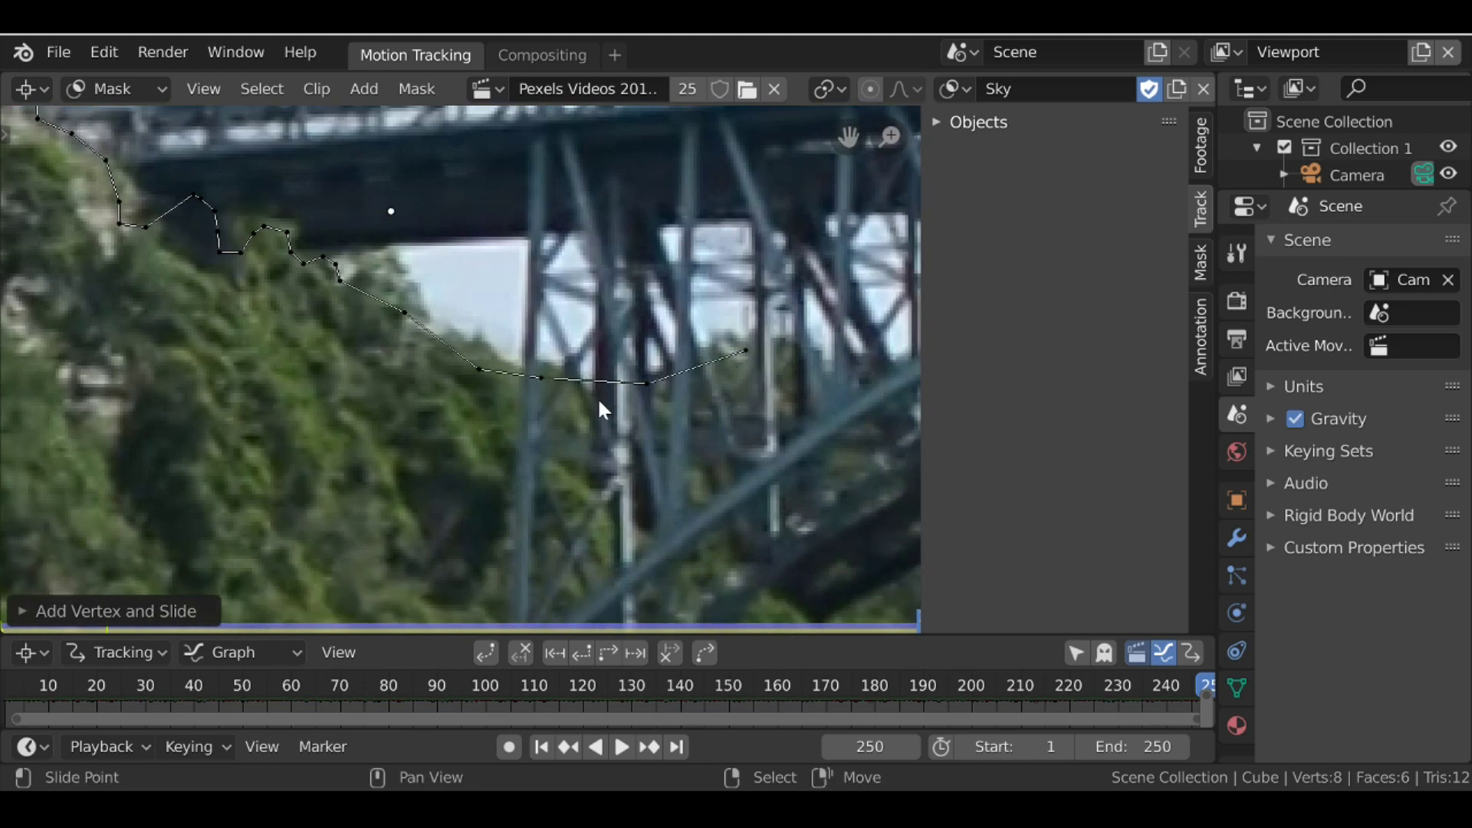
key("ctrl+z")
key("ctrl+z")
key("ctrl+z")
key("ctrl+z")
key("ctrl+z")
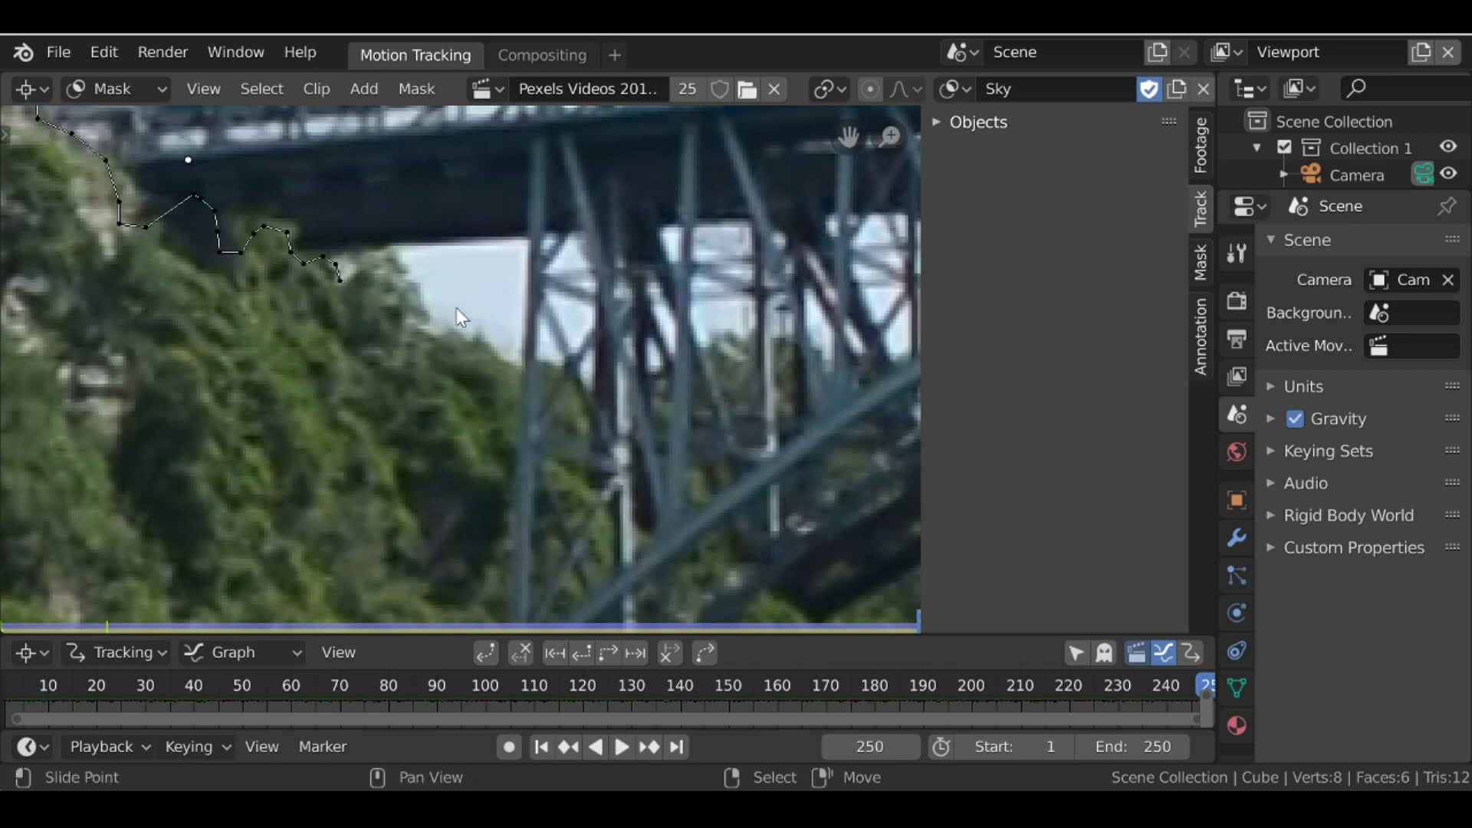
- Continue the Sky mask closely along the treetops beneath the bridge deck and across the support pillars
scroll(414, 269, "up", 3)
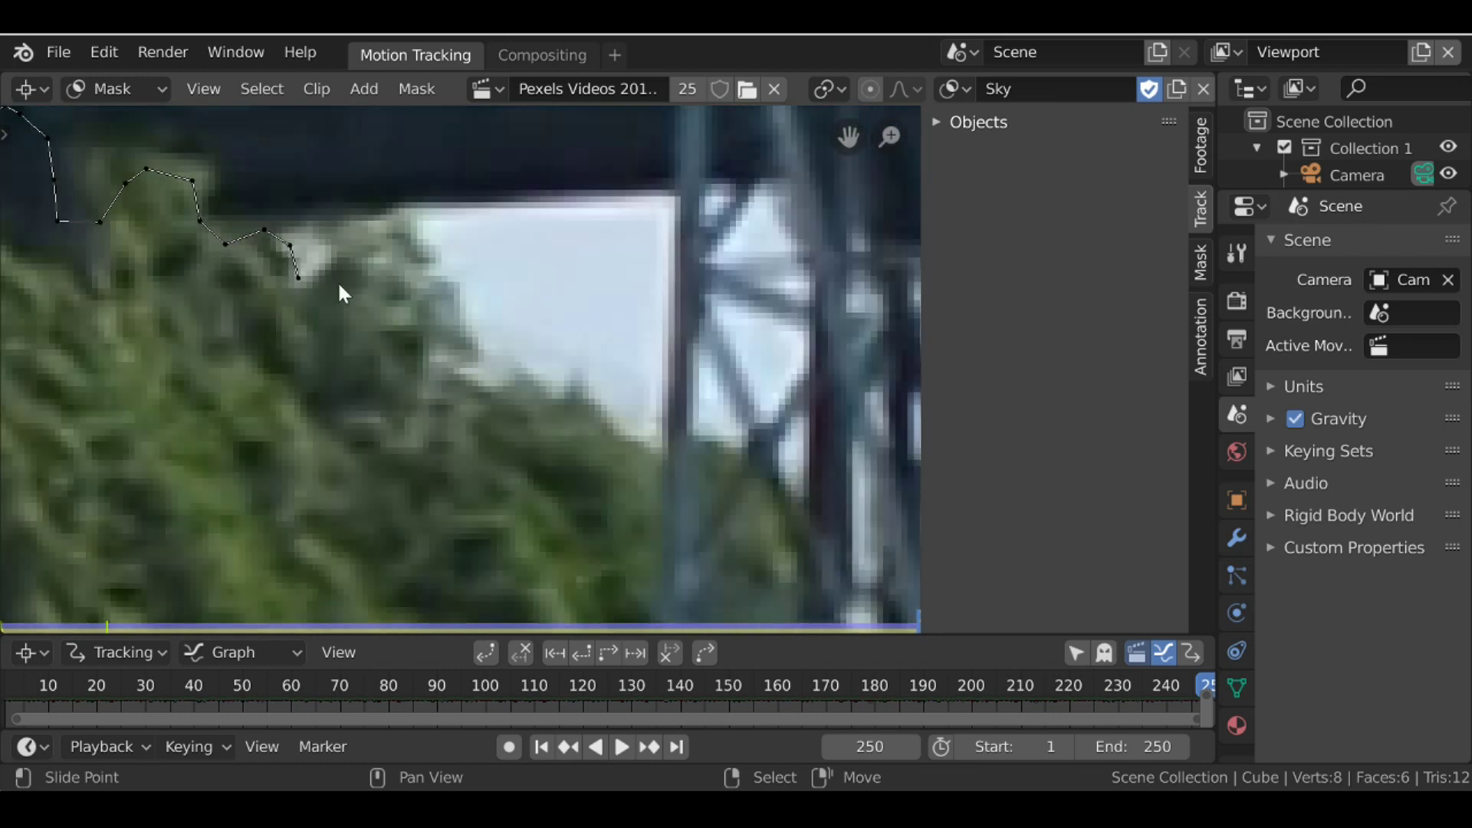
left_click(318, 279, "ctrl")
left_click(341, 258, "ctrl")
left_click(378, 251, "ctrl")
left_click(413, 267, "ctrl")
left_click(427, 308, "ctrl")
left_click(427, 340, "ctrl")
left_click(494, 393, "ctrl")
left_click(526, 385, "ctrl")
middle_click_drag(535, 390, 311, 302)
scroll(375, 335, "down", 2)
left_click(330, 322, "ctrl")
left_click(389, 334, "ctrl")
left_click(460, 359, "ctrl")
left_click(633, 306, "ctrl")
left_click(693, 332, "ctrl")
- Extend the Sky mask along the tree line behind the bridge's arch toward the foreground tree
scroll(200, 342, "up", 2)
middle_click_drag(755, 356, 140, 233)
left_click(188, 233, "ctrl")
left_click(253, 240, "ctrl")
left_click(366, 235, "ctrl")
left_click(533, 303, "ctrl")
left_click(635, 278, "ctrl")
left_click(773, 287, "ctrl")
middle_click_drag(867, 369, 346, 312)
left_click(494, 338, "ctrl")
left_click(511, 346, "ctrl")
left_click(691, 449, "ctrl")
left_click(746, 465, "ctrl")
middle_click_drag(763, 503, 403, 401)
left_click(608, 397, "ctrl")
left_click(700, 469, "ctrl")
middle_click_drag(727, 445, 579, 383)
left_click(651, 426, "ctrl")
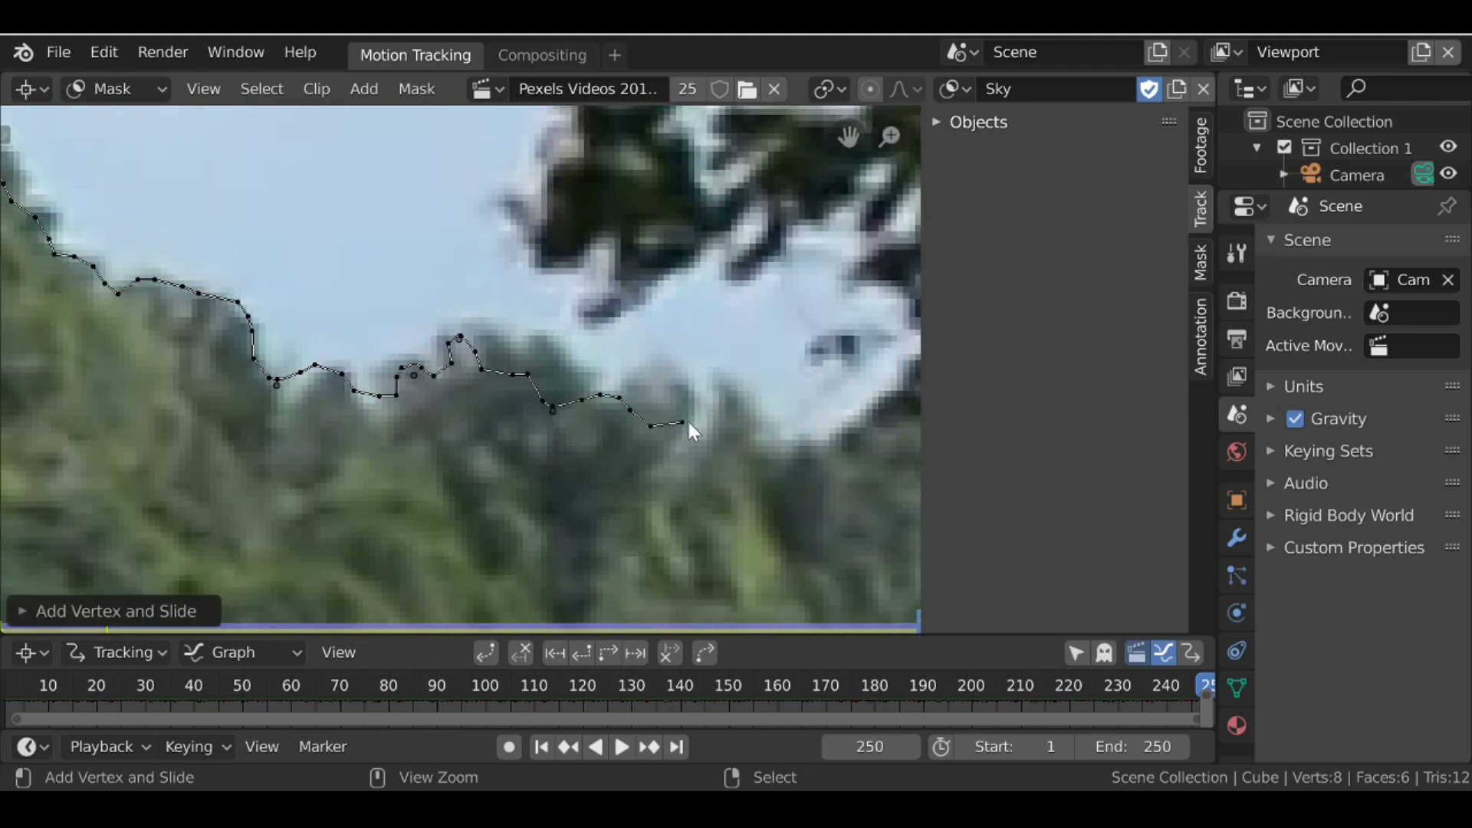
- Carry the Sky mask along the distant treetops behind the foreground tree to just past the footage's right edge
left_click(683, 422, "ctrl")
left_click(717, 441, "ctrl")
left_click(748, 447, "ctrl")
left_click(802, 440, "ctrl")
middle_click_drag(805, 443, 593, 408)
left_click(623, 412, "ctrl")
left_click(659, 385, "ctrl")
left_click(681, 379, "ctrl")
middle_click_drag(839, 389, 373, 346)
left_click(432, 331, "ctrl")
left_click(637, 315, "ctrl")
left_click(713, 345, "ctrl")
middle_click_drag(715, 347, 414, 267)
left_click(519, 270, "ctrl")
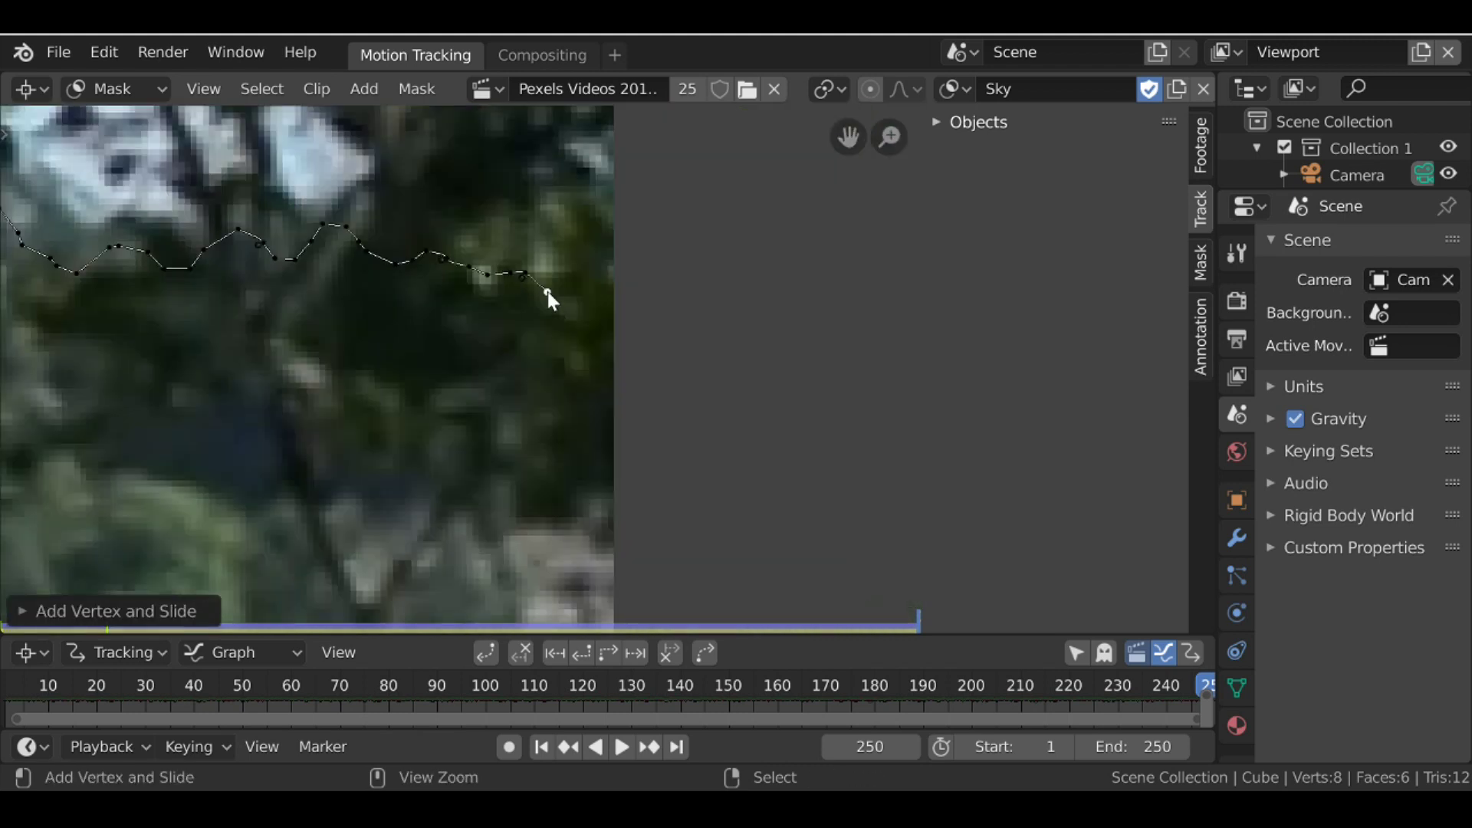
left_click(616, 325, "ctrl")
- Run the Sky mask up the footage's right edge and begin its upper boundary through the sky above the bridge
scroll(540, 326, "down", 5)
scroll(535, 360, "down", 3)
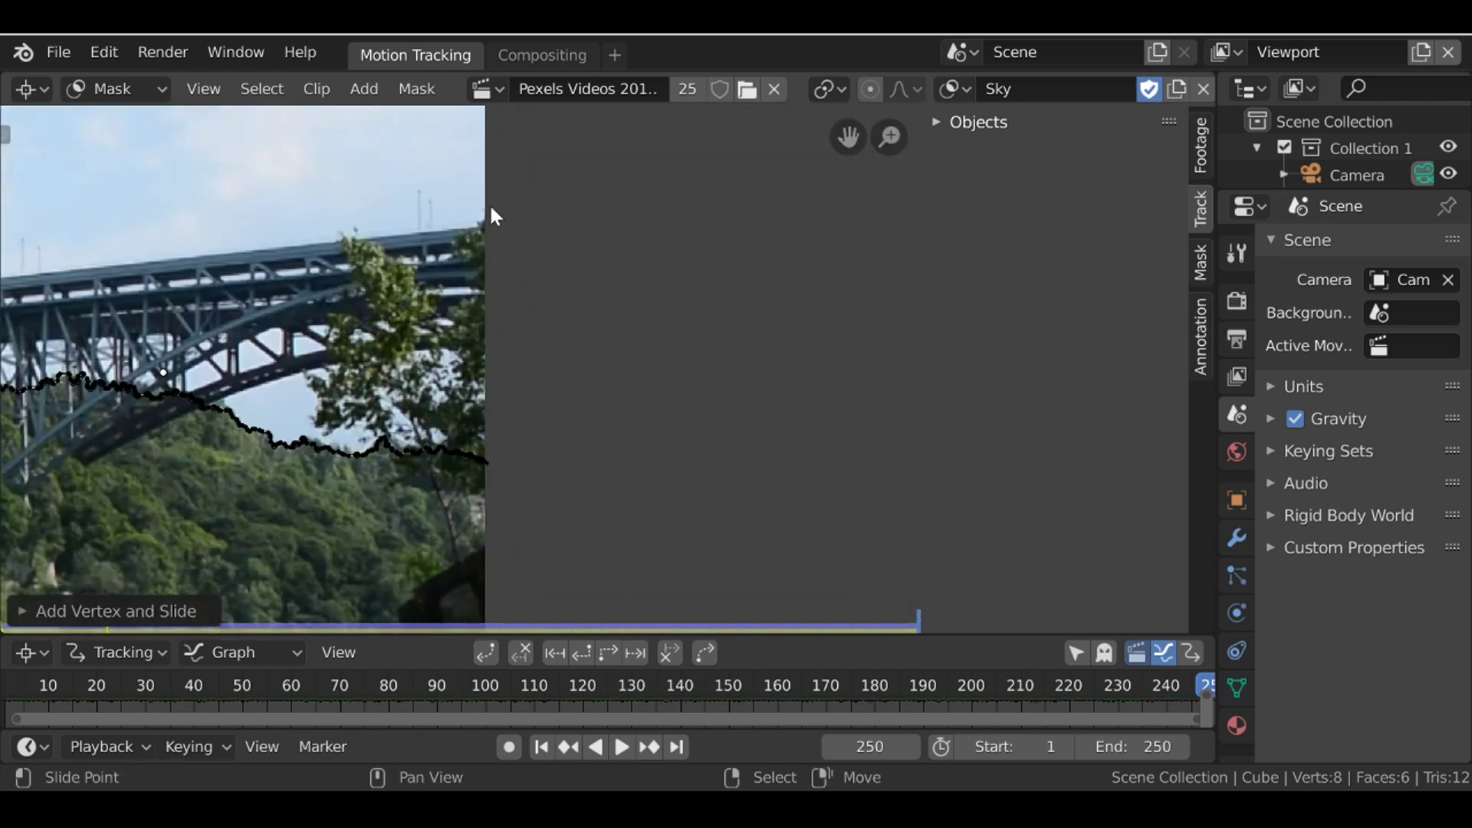
left_click(491, 200, "ctrl")
scroll(529, 261, "up", 3)
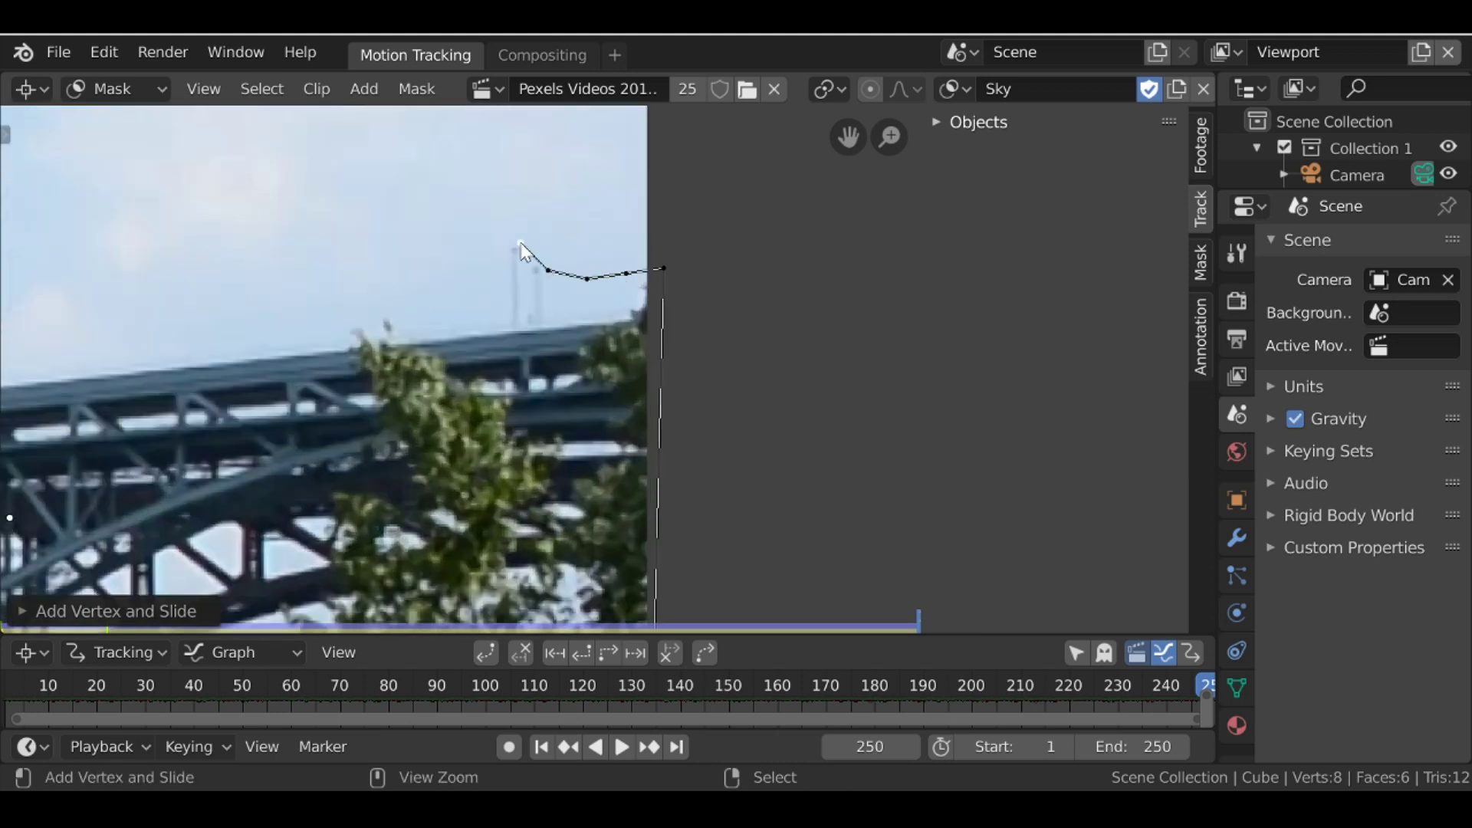
left_click(462, 286, "ctrl")
left_click(427, 296, "ctrl")
left_click(398, 300, "ctrl")
left_click(377, 289, "ctrl")
left_click(355, 302, "ctrl")
left_click(336, 316, "ctrl")
left_click(302, 319, "ctrl")
left_click(269, 315, "ctrl")
scroll(200, 349, "down", 3)
- Complete the Sky mask's upper boundary back to the cliff, close the spline and select all its points
left_click(597, 317, "ctrl")
left_click(488, 327, "ctrl")
left_click(401, 325, "ctrl")
left_click(326, 318, "ctrl")
left_click(234, 298, "ctrl")
left_click(196, 309, "ctrl")
left_click(143, 333, "ctrl")
middle_click_drag(123, 338, 585, 271)
left_click(554, 268, "ctrl")
left_click(515, 277, "ctrl")
left_click(490, 293, "ctrl")
left_click(456, 303, "ctrl")
left_click(437, 305, "ctrl")
left_click(399, 318, "ctrl")
left_click(370, 319, "ctrl")
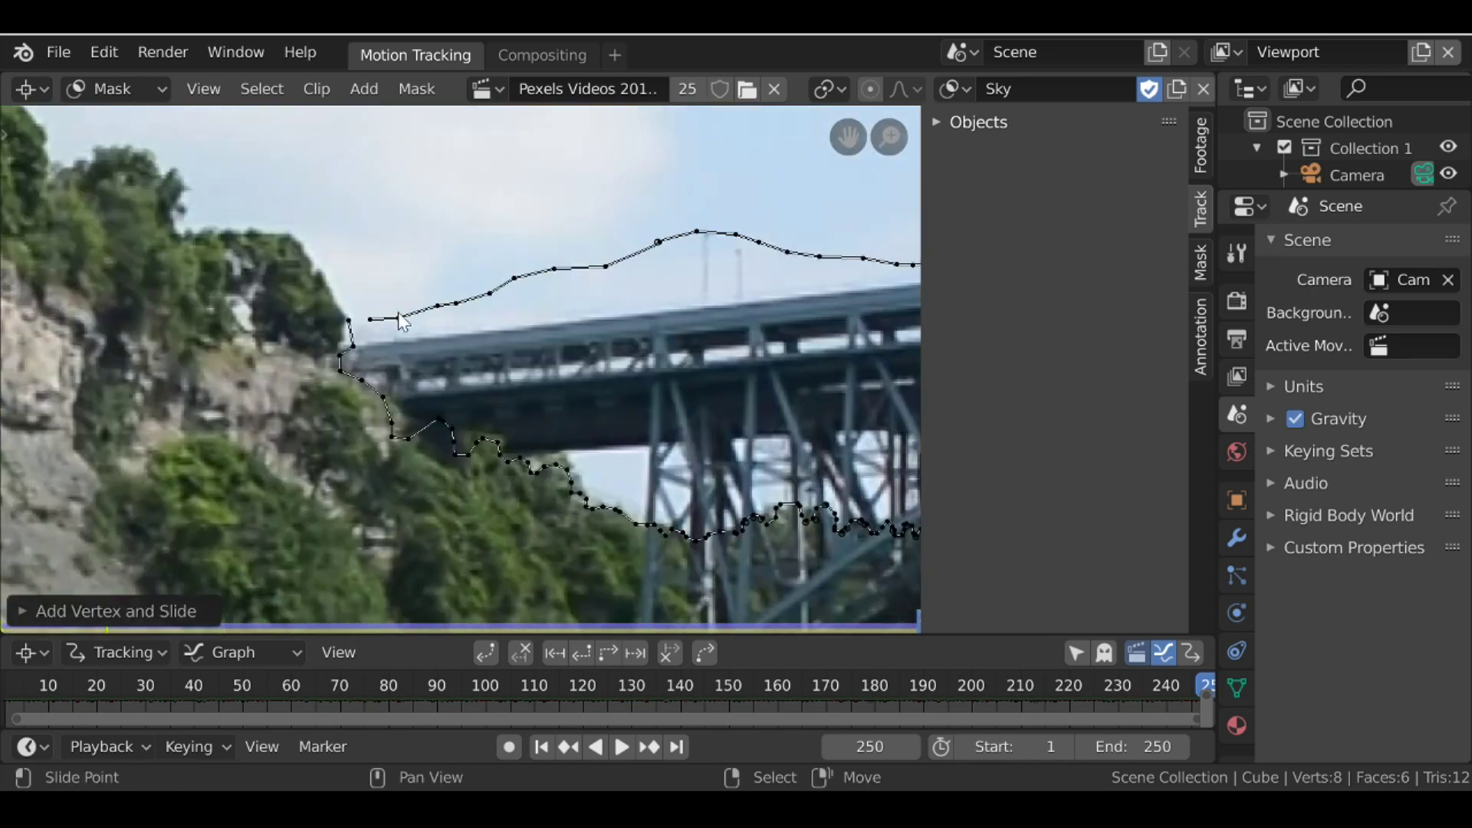
key("alt+c")
scroll(372, 330, "down", 1)
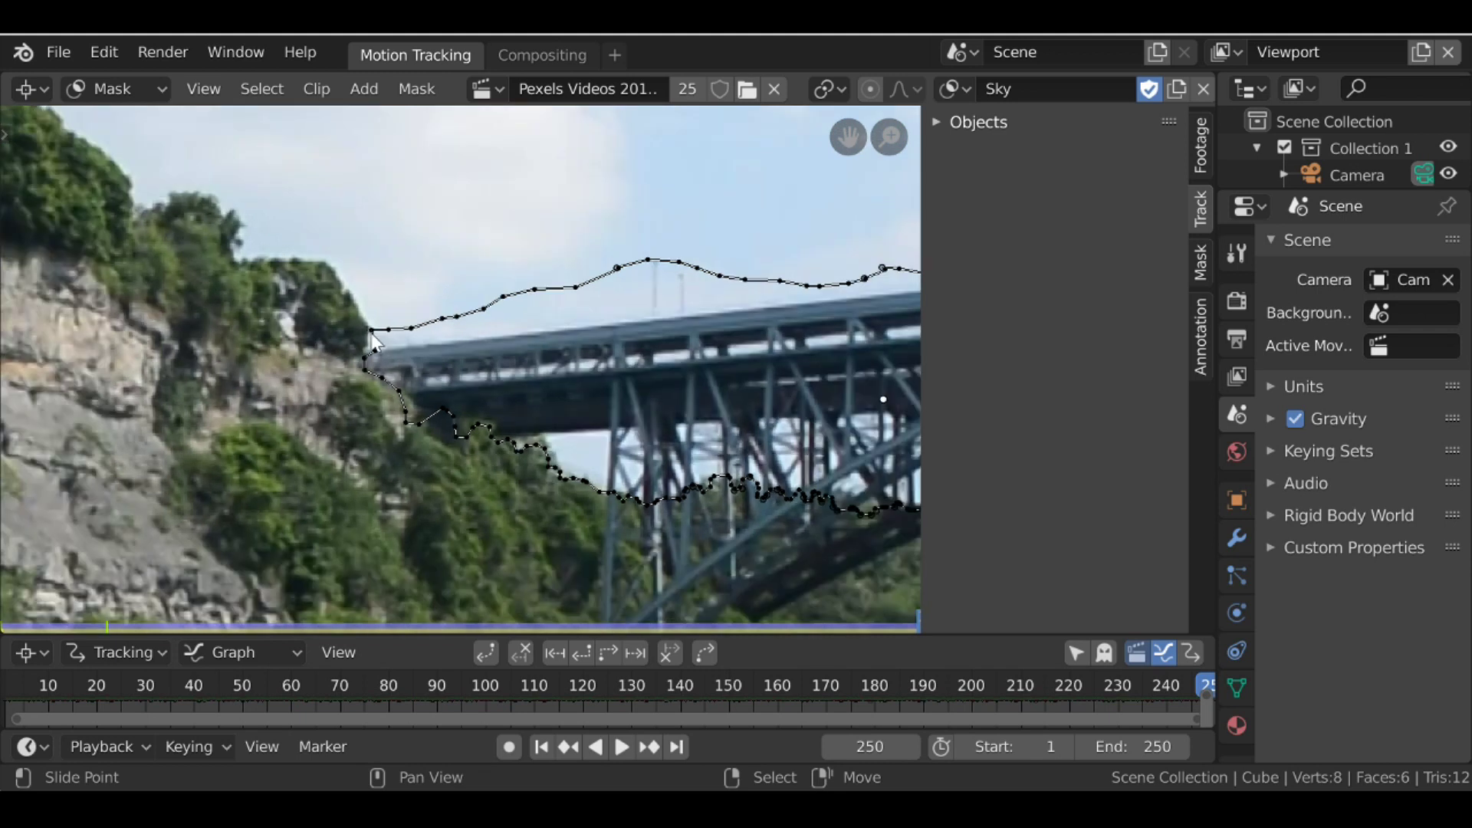
key("a")
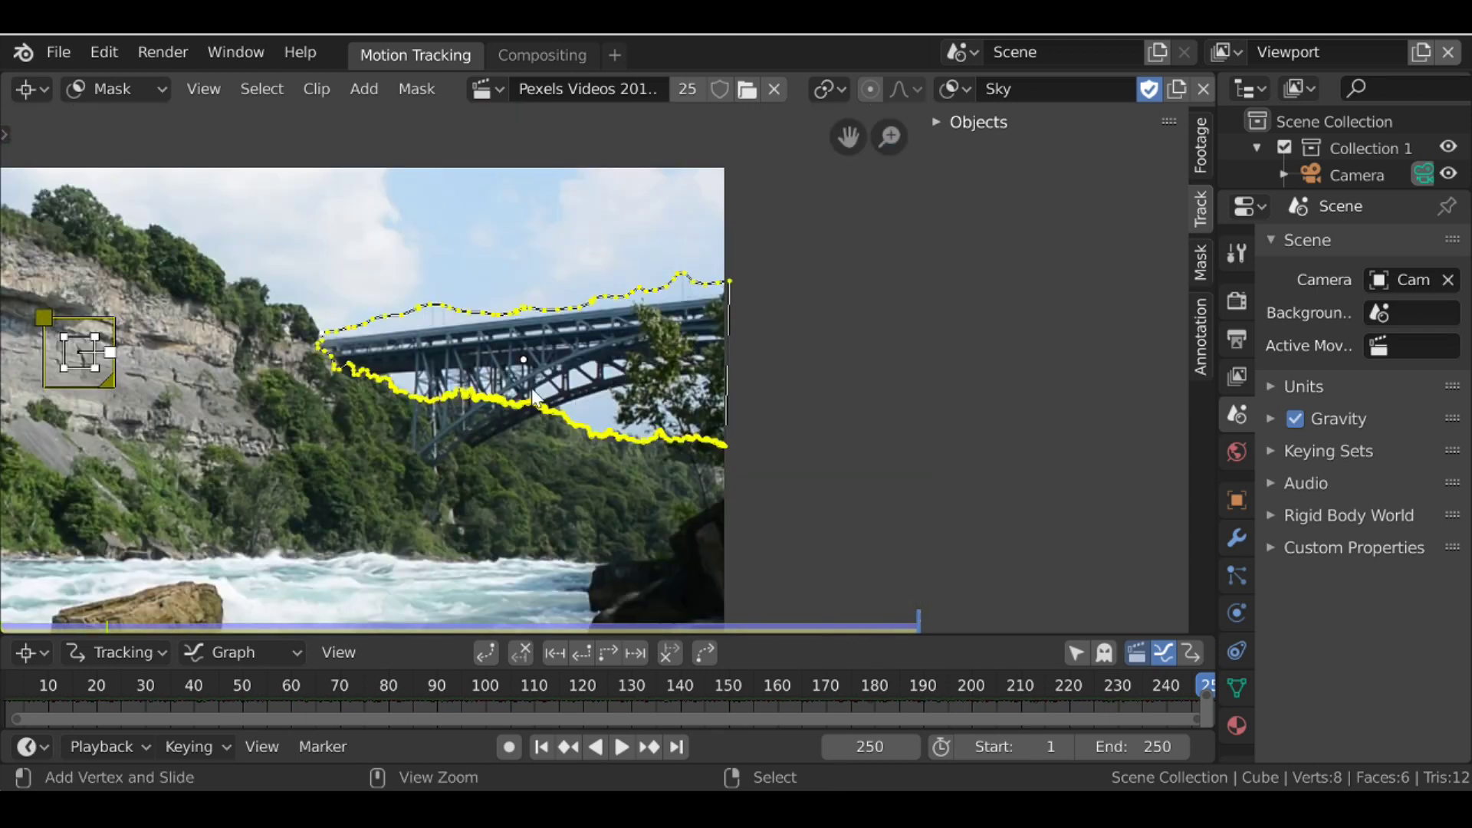
scroll(638, 335, "up", 4)
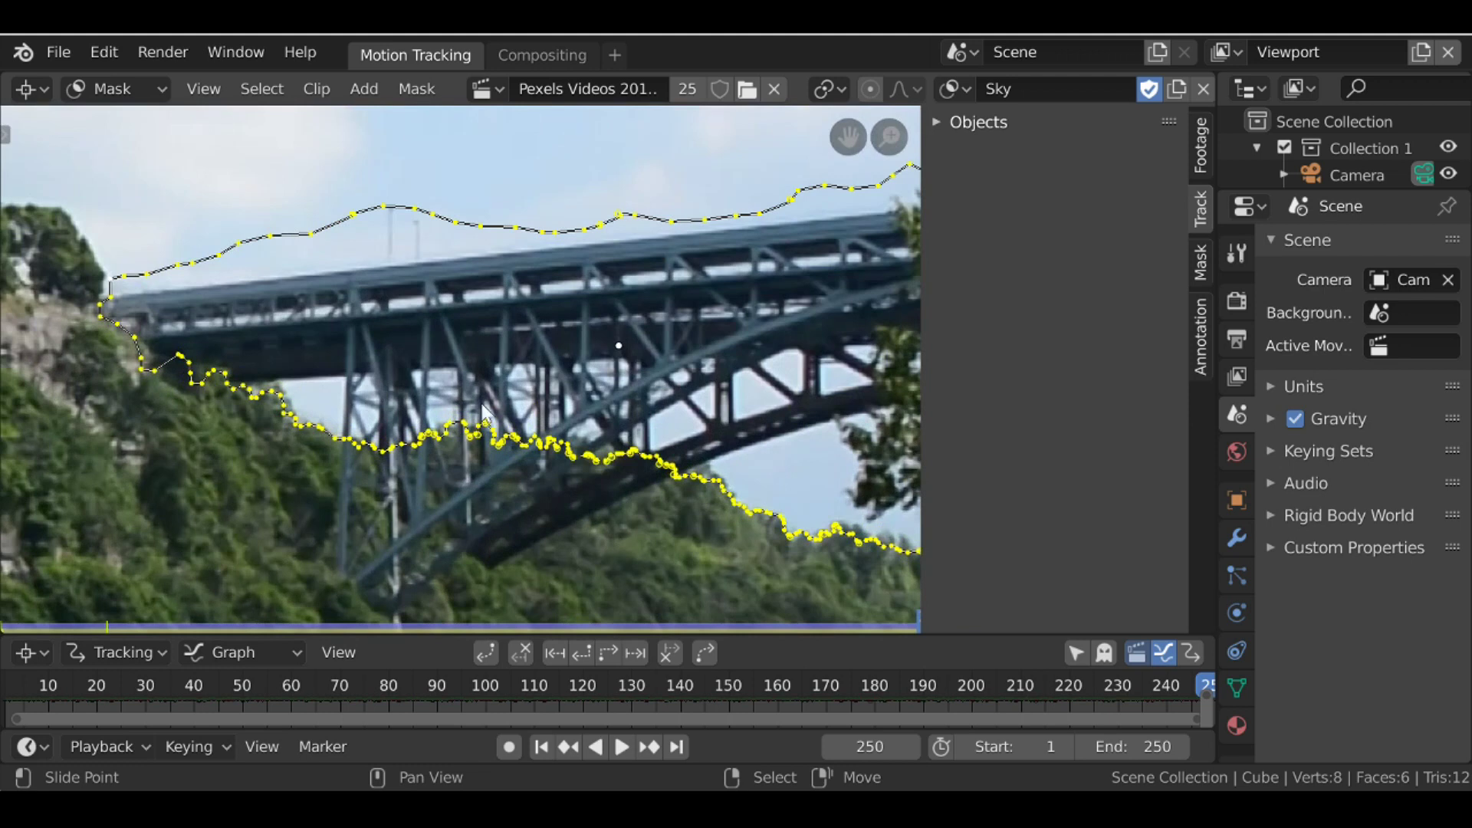
scroll(385, 346, "down", 4)
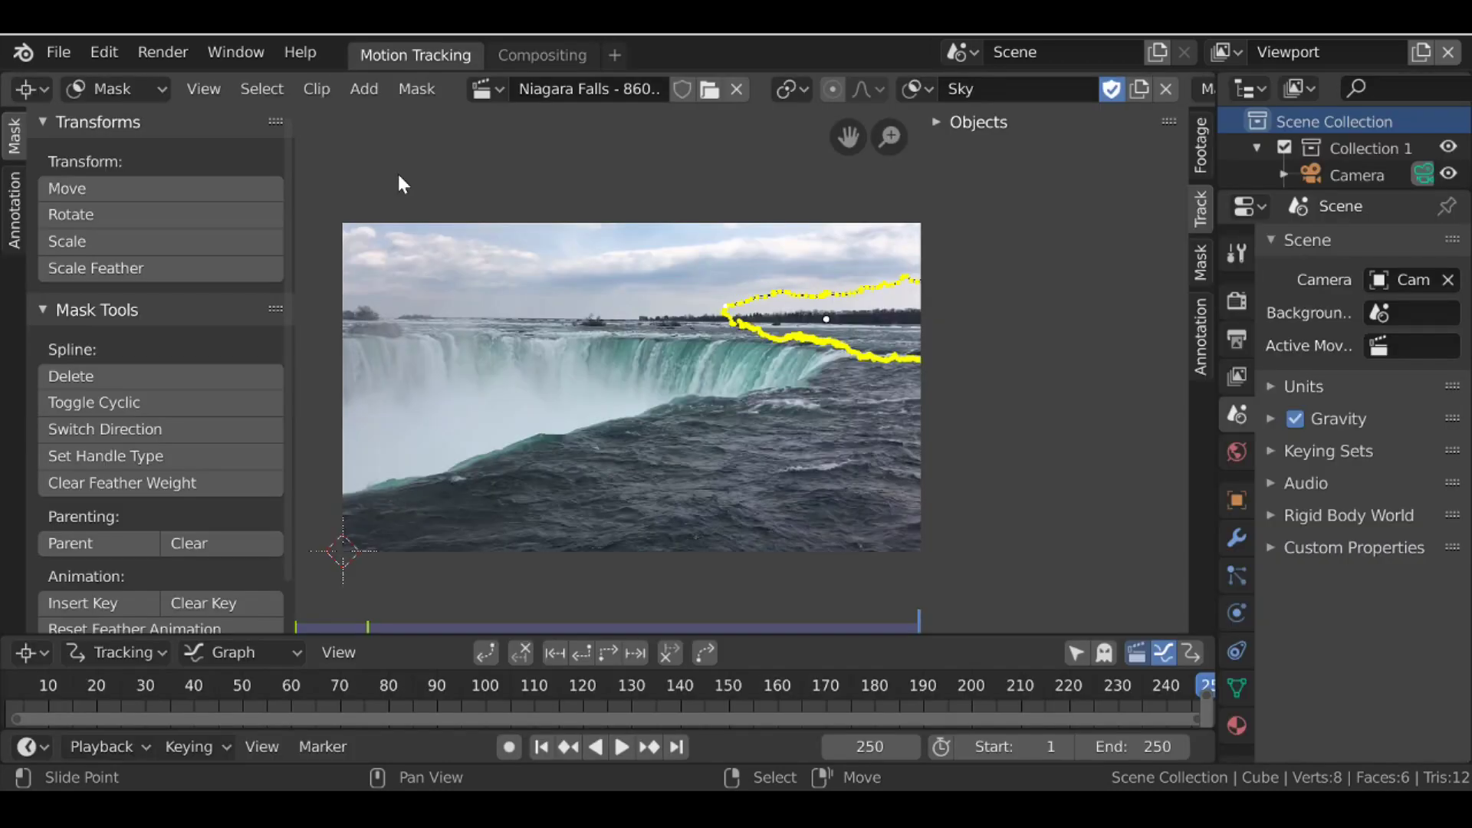
- Switch the Niagara Falls clip to tracking mode and prefetch it from the first frame
key("Tab")
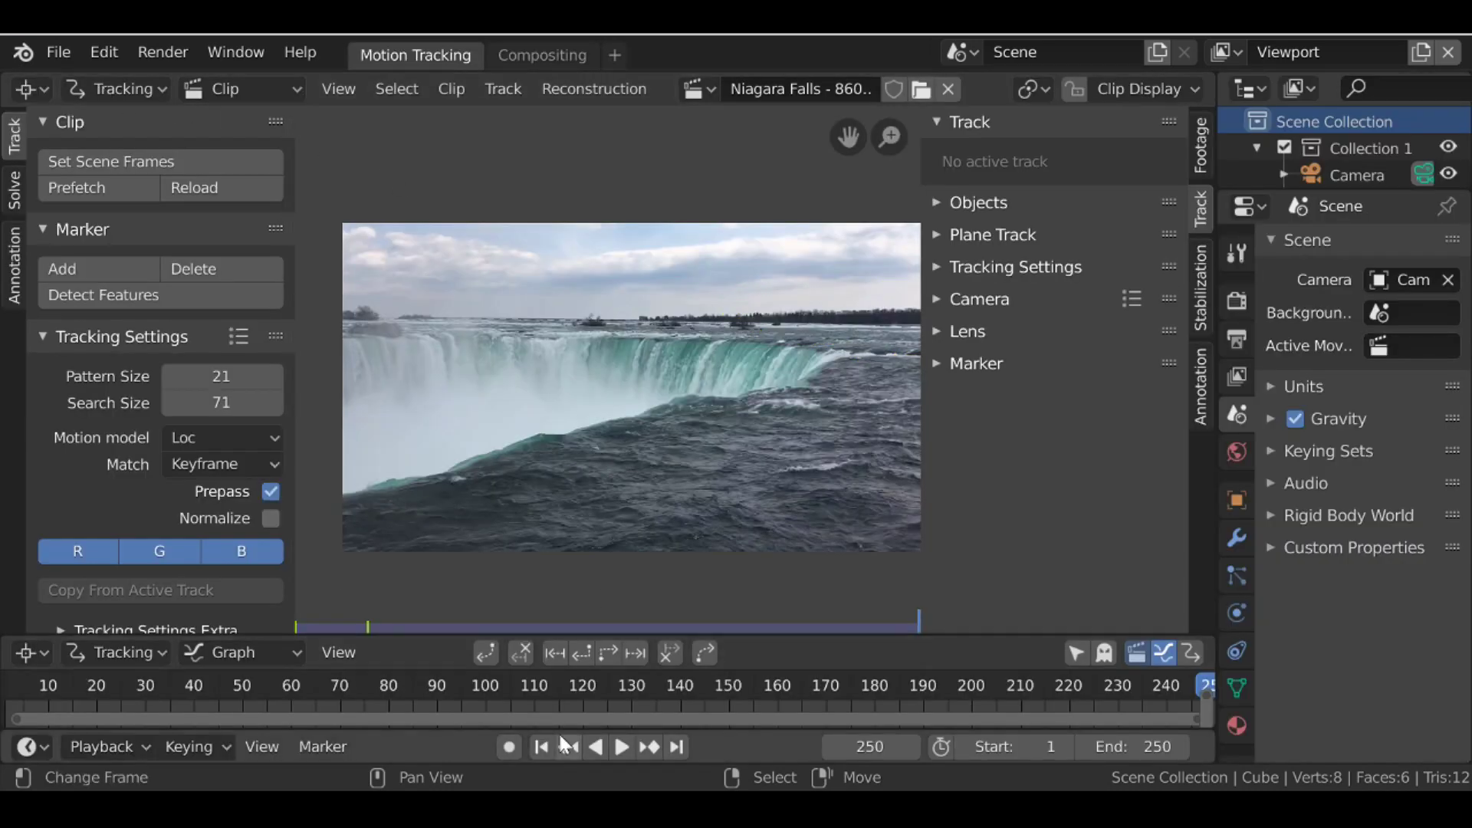
left_click(539, 746)
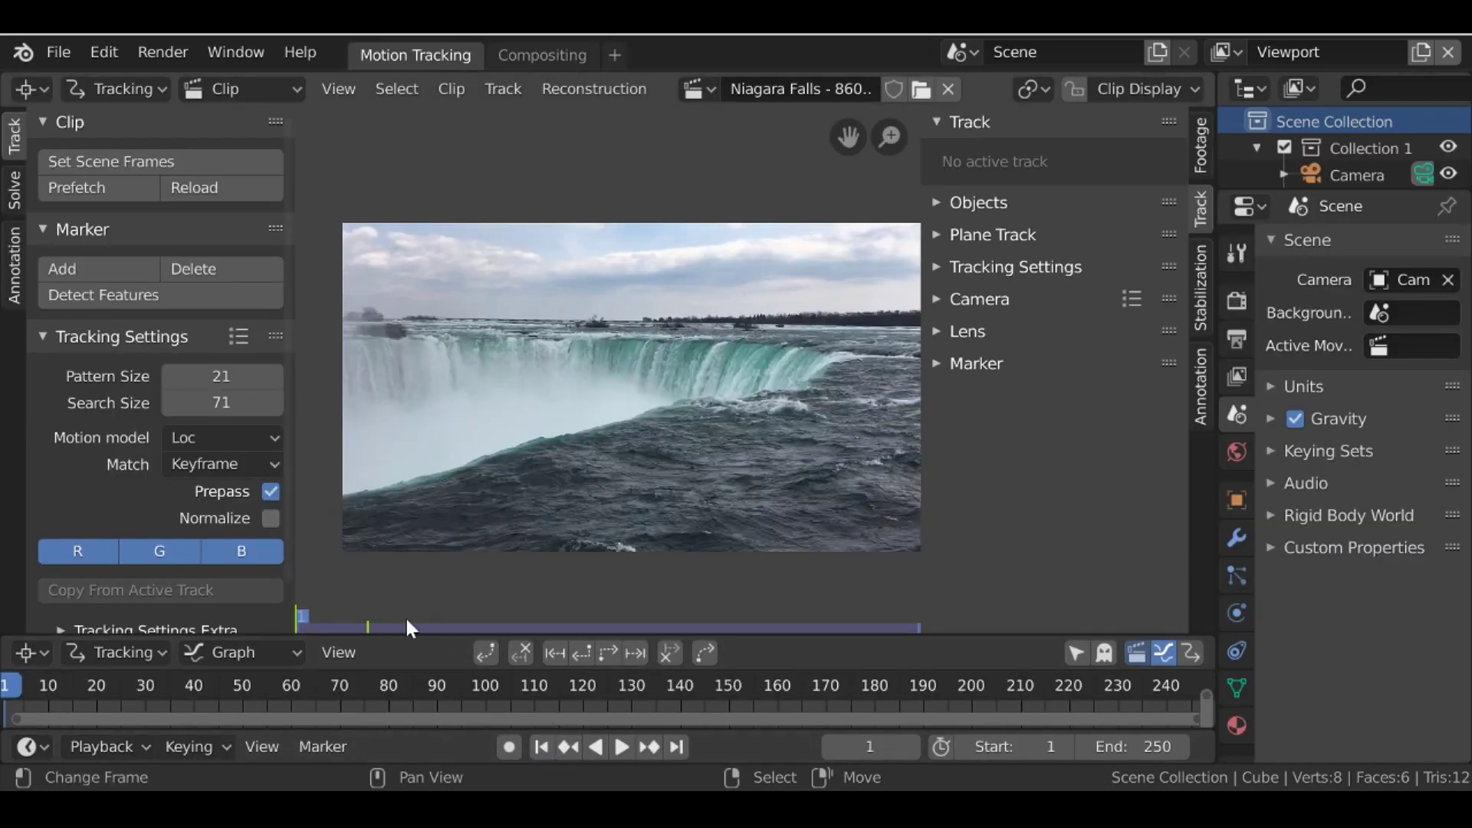
left_click(112, 191)
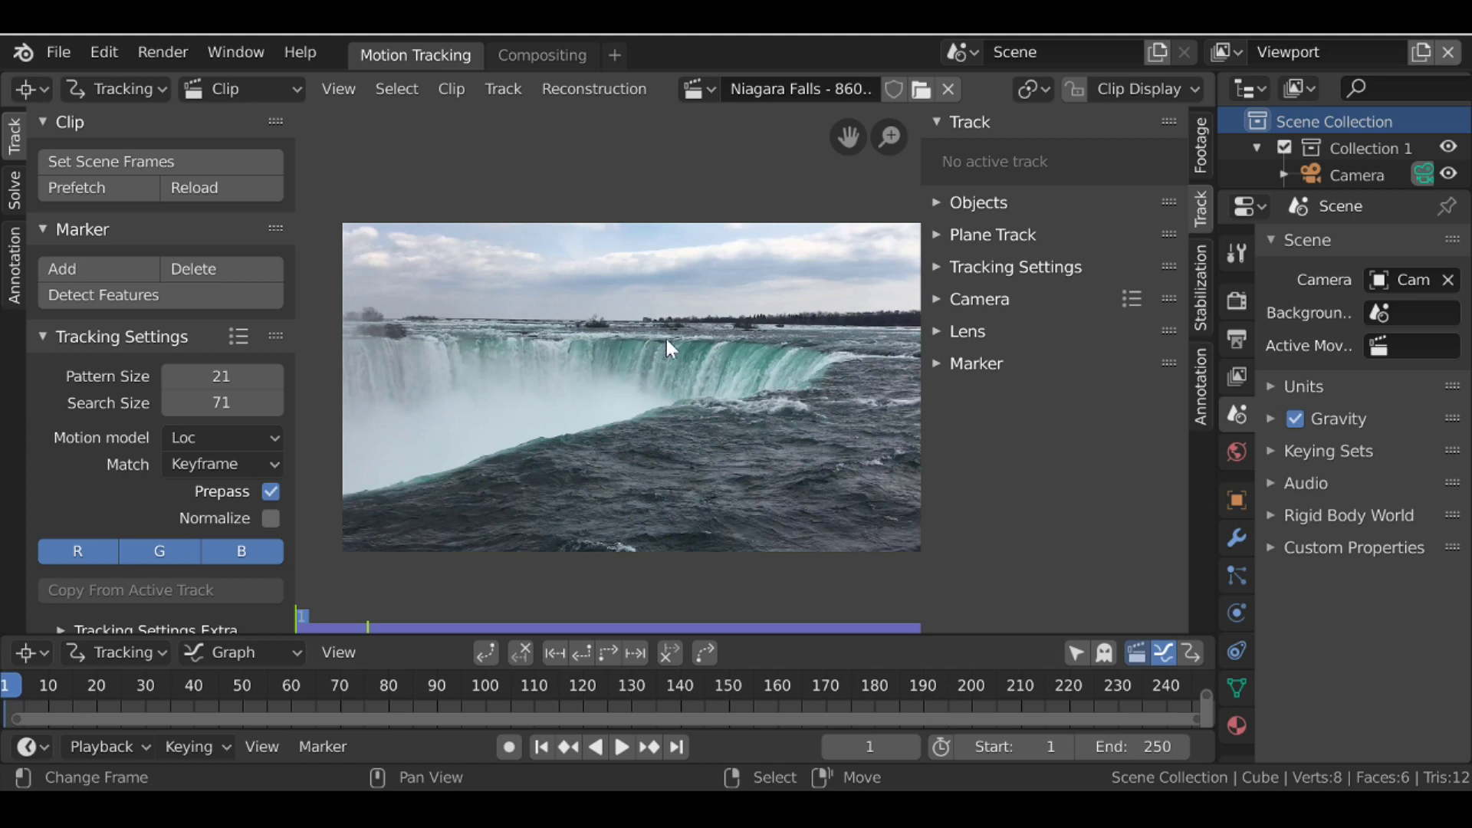
- Place a tracking marker on the small dark building on the horizon above the waterfall and scale it
scroll(665, 340, "up", 4)
mouse_move(669, 290)
middle_mouse_down()
mouse_move(647, 359)
mouse_move(563, 330)
middle_mouse_up()
scroll(648, 354, "up", 3)
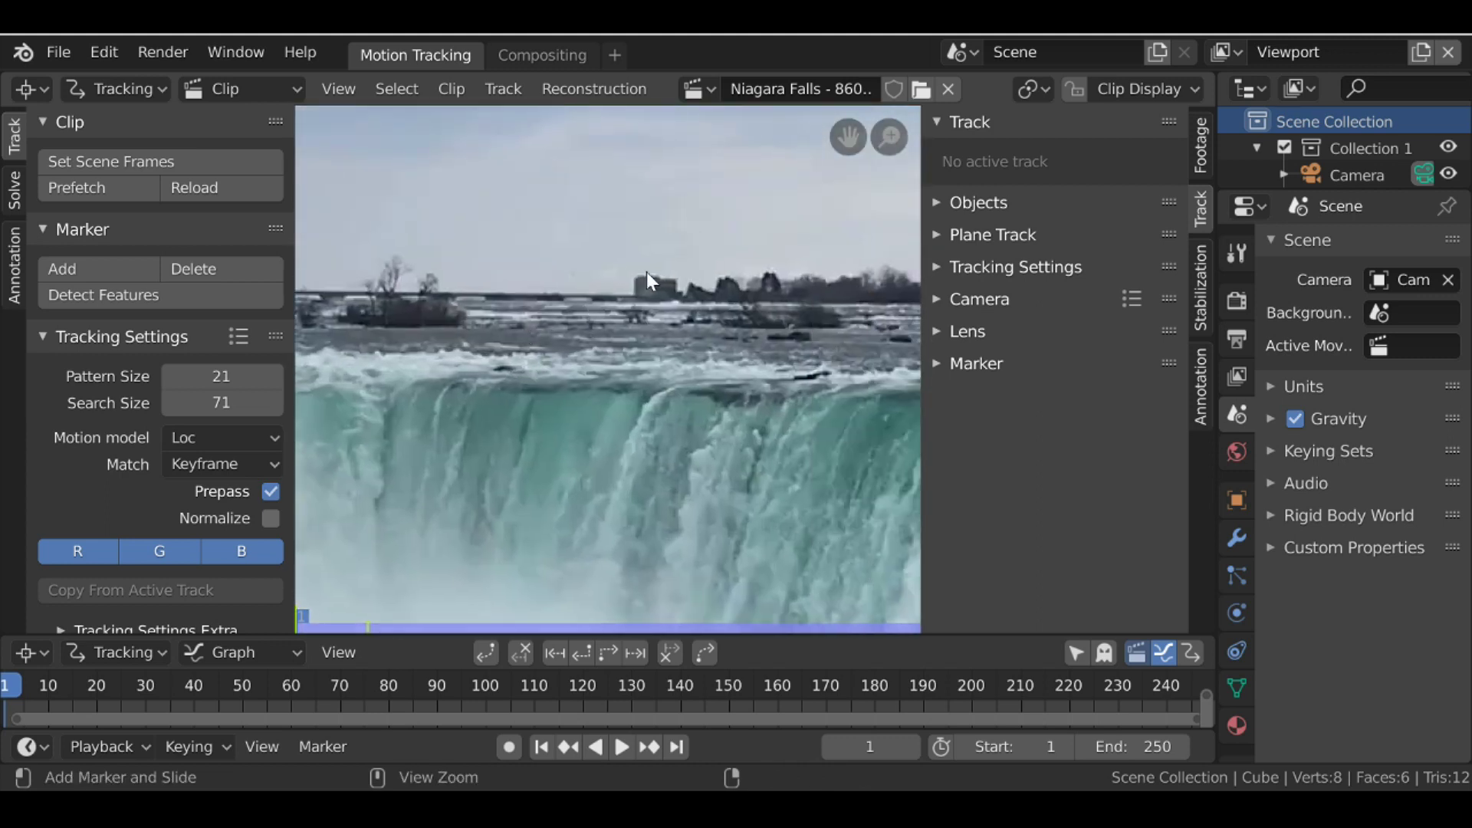
left_click(641, 281, "ctrl")
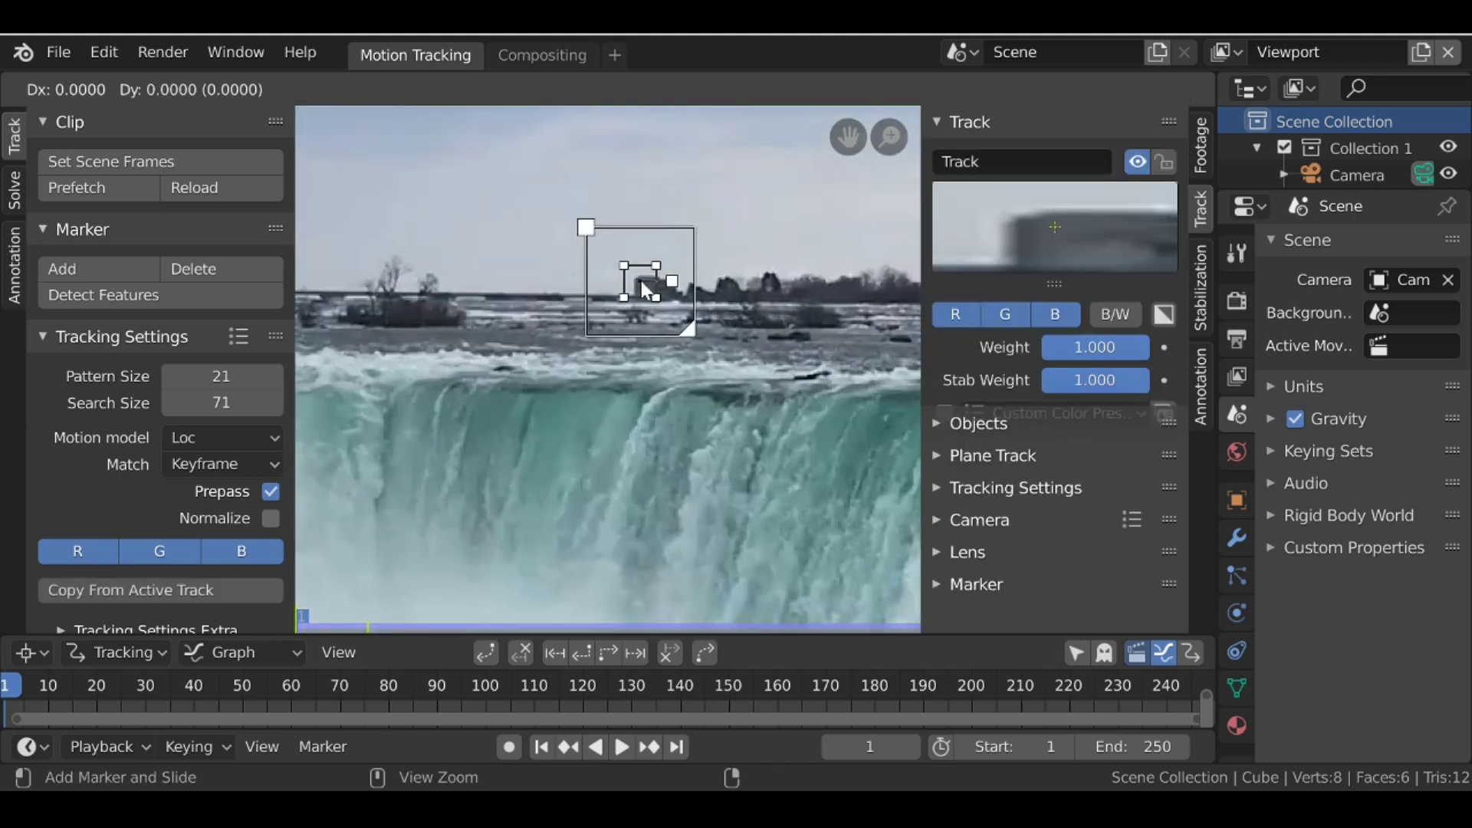
key("s")
left_click(730, 299)
- Track the horizon marker forward through the Niagara Falls clip to frame 250
key("Home")
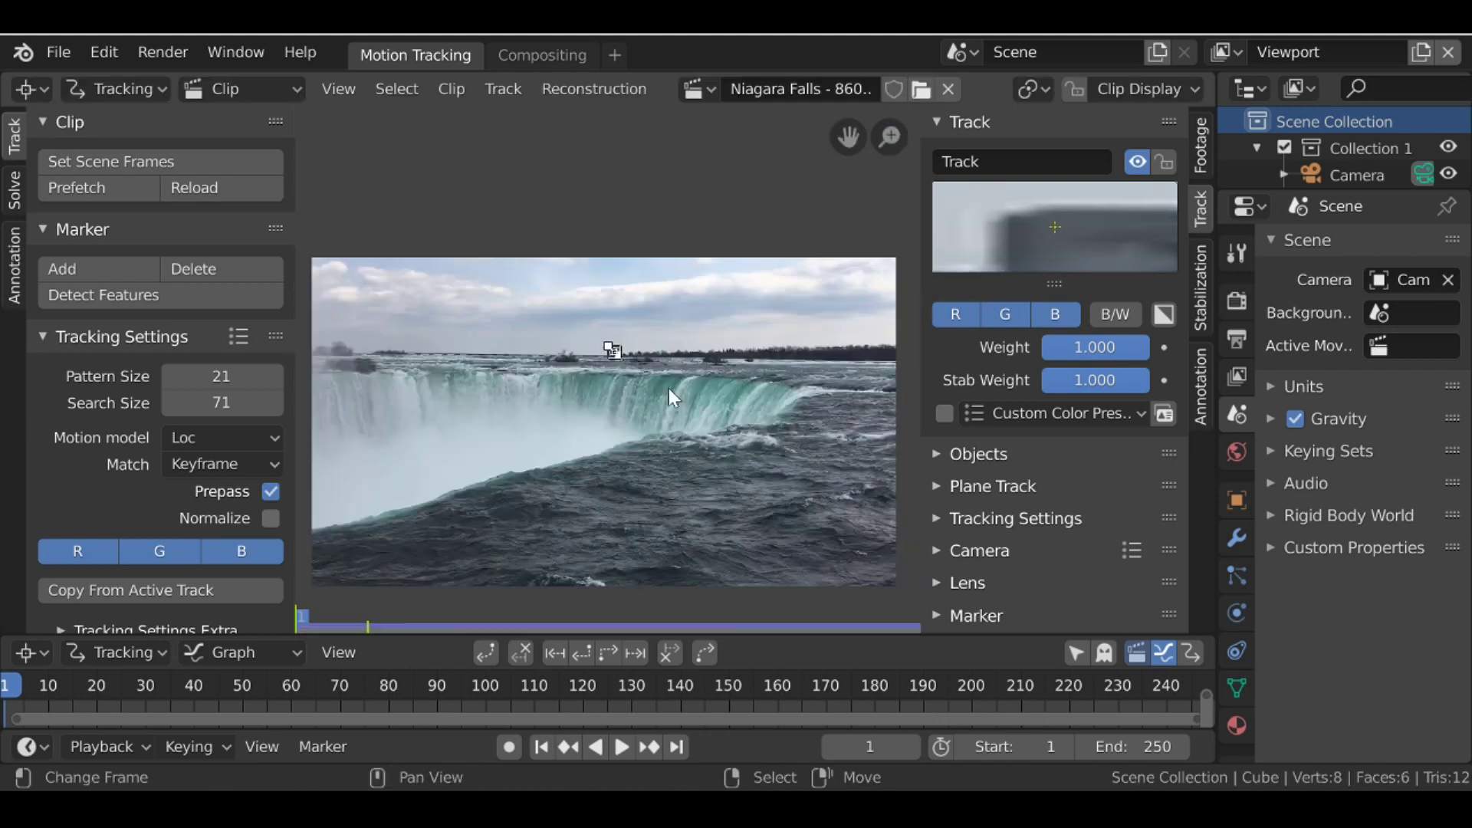
left_click(608, 653)
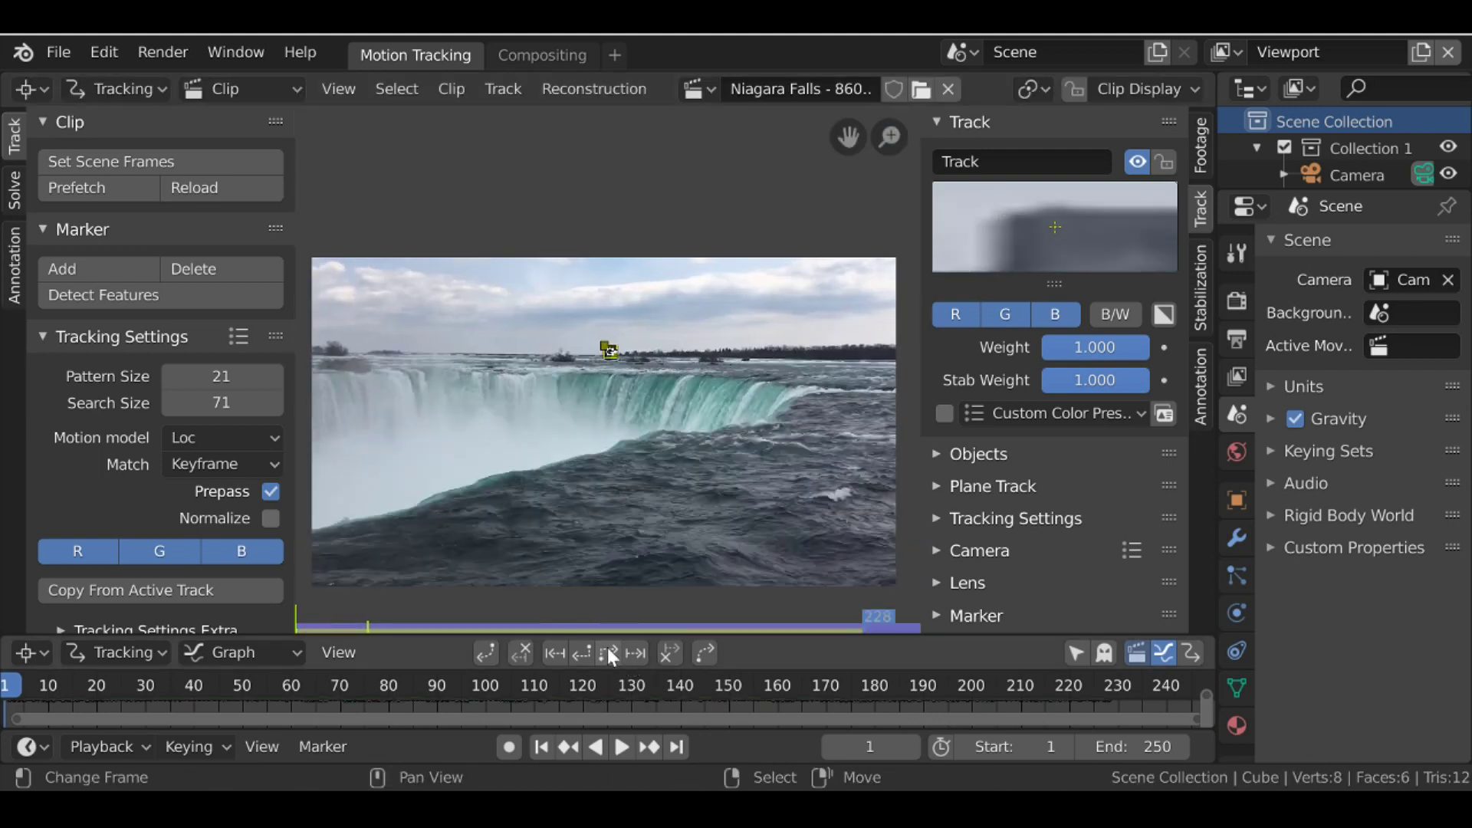
scroll(481, 393, "down", 1)
middle_click_drag(491, 343, 508, 337)
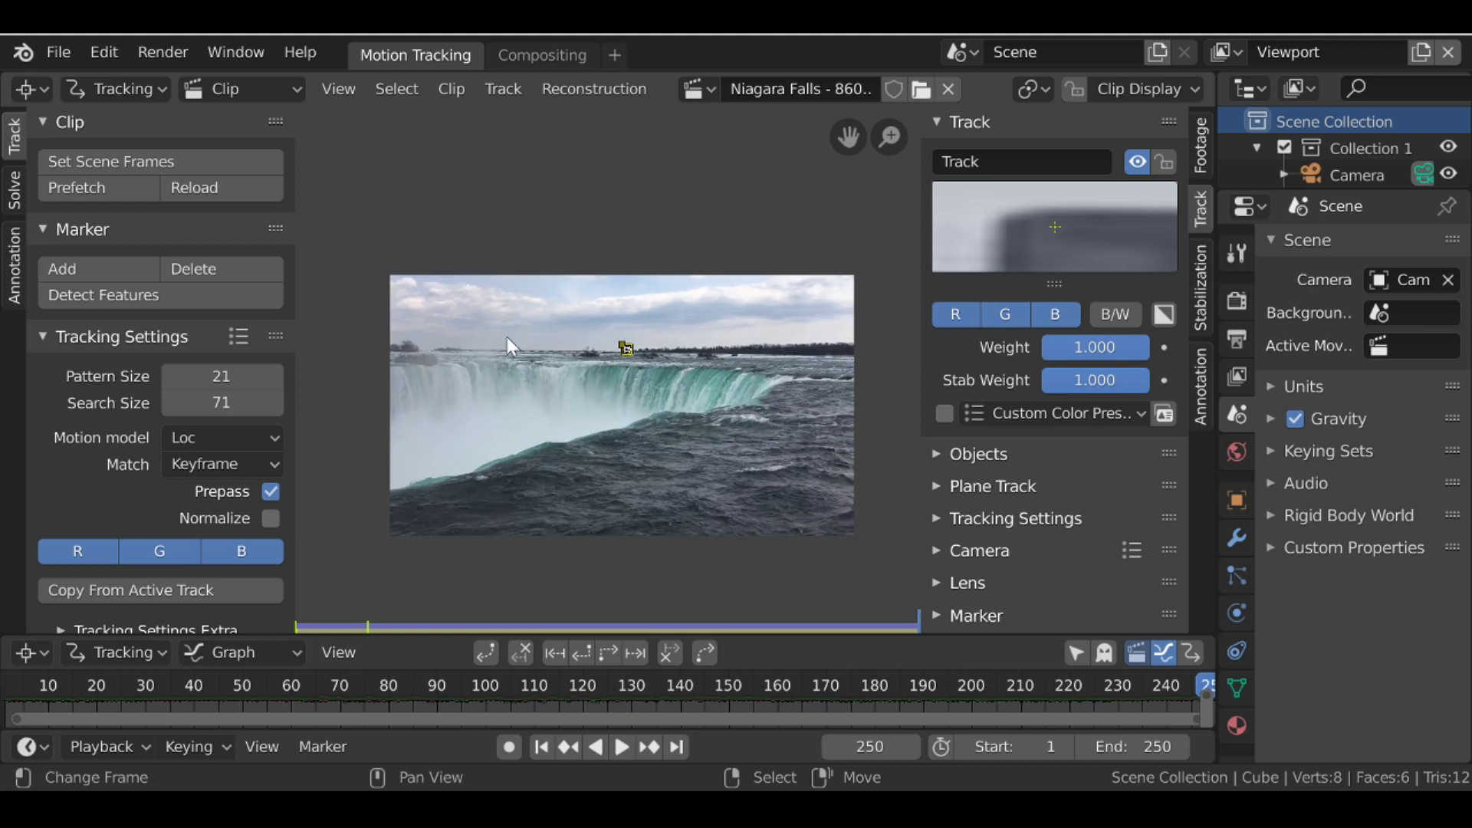
- Return to mask mode, create a new mask and name it "Water / Patch"
key("Tab")
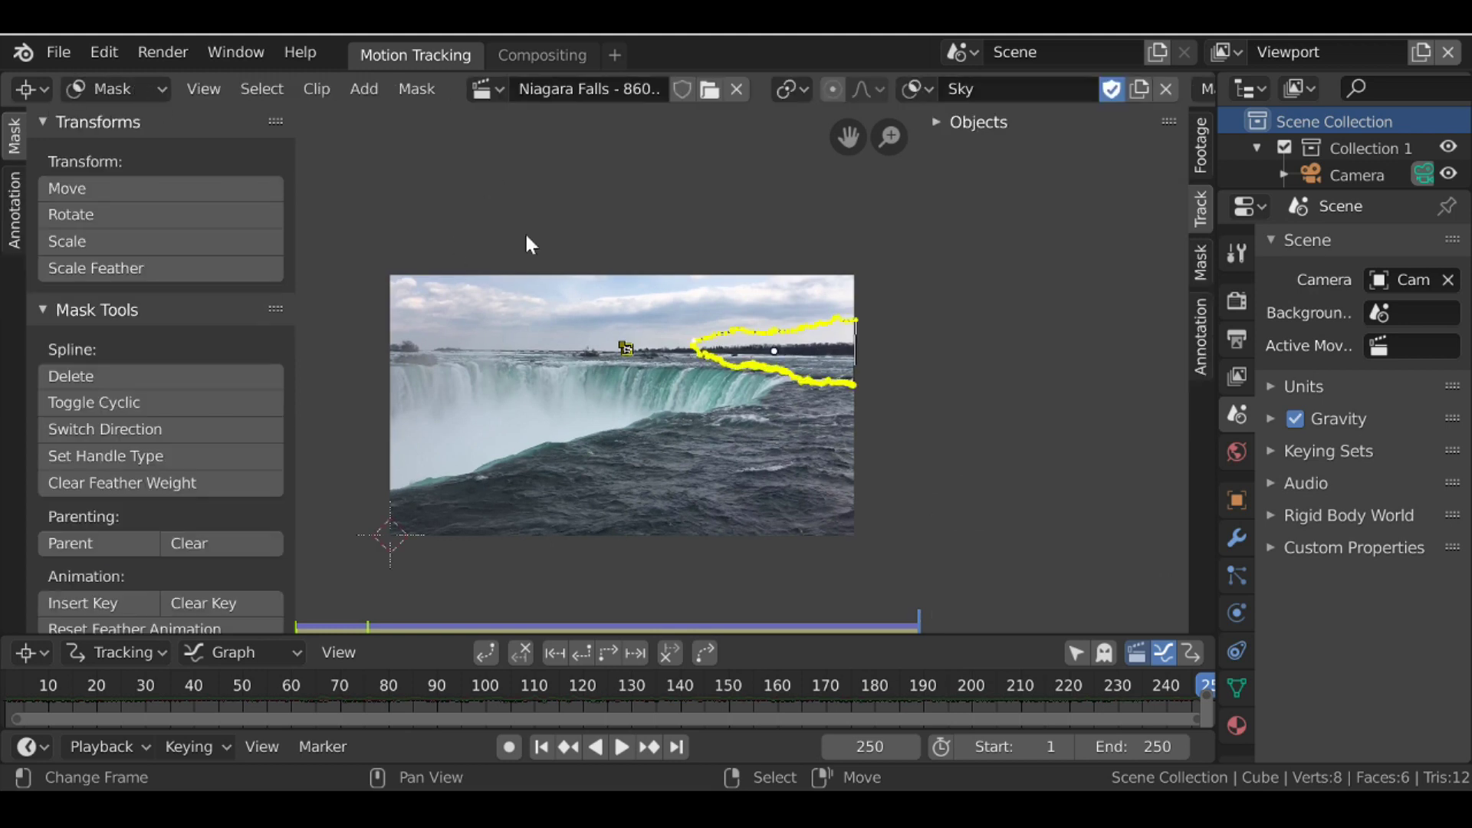
left_click(1140, 92)
double_click(1048, 90)
key("BackSpace")
type("Water")
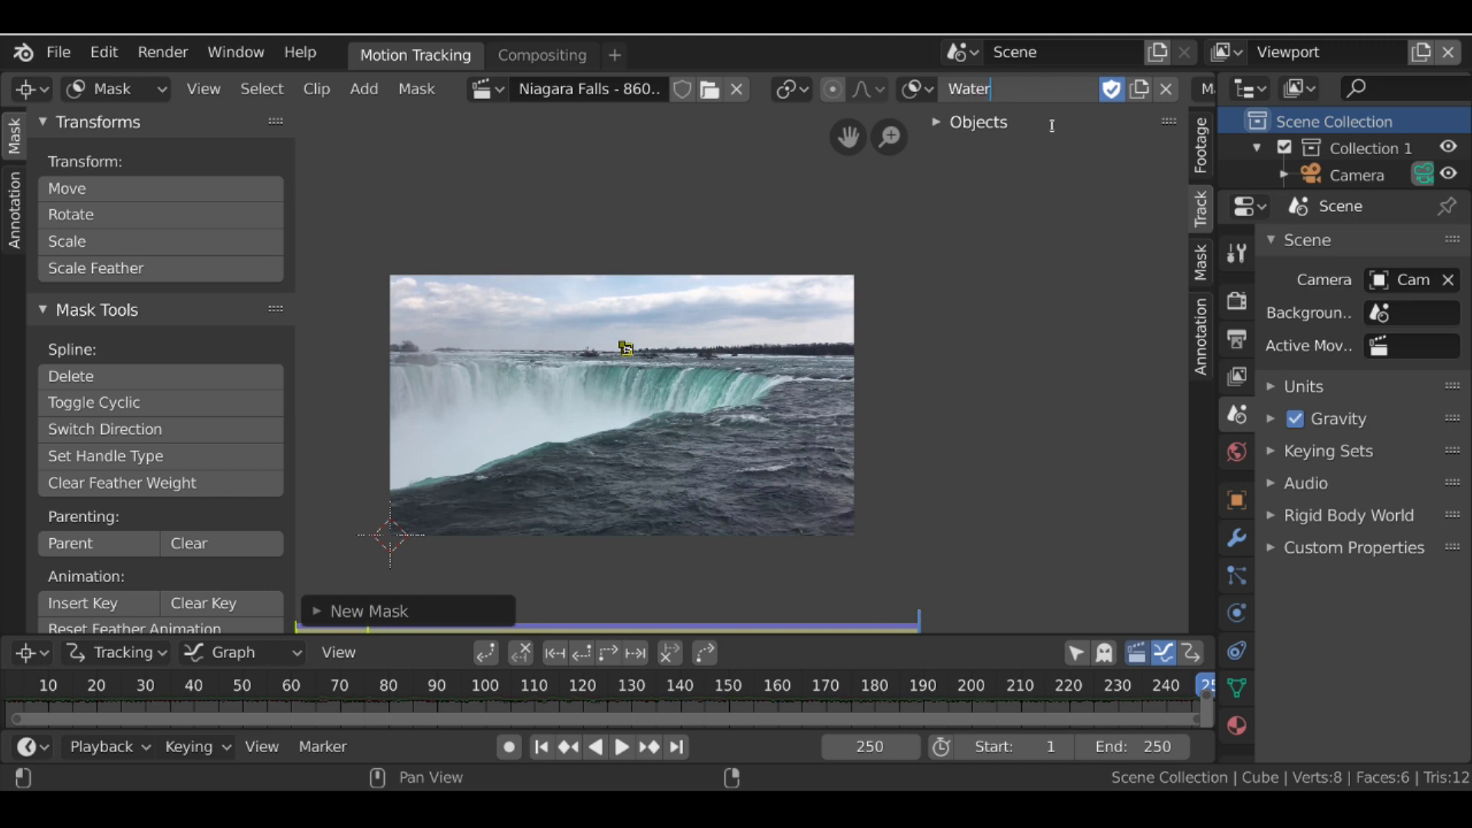
type(" / Patch")
key("Return")
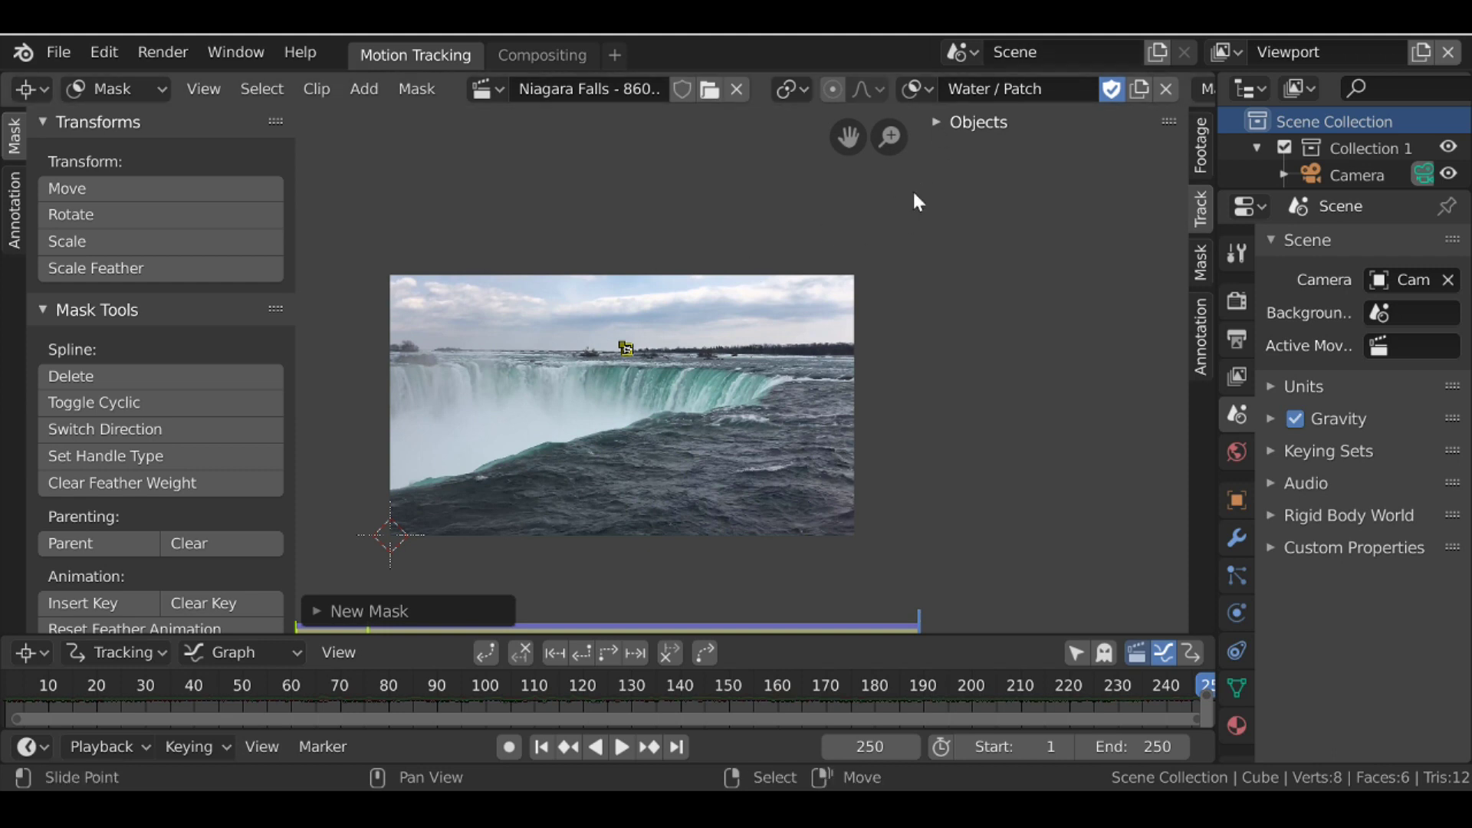
- Draw a closed mask around the waterfall and the adjoining lower-left water, and select all its points
scroll(481, 394, "up", 3)
left_click(397, 343, "ctrl")
scroll(636, 345, "up", 1)
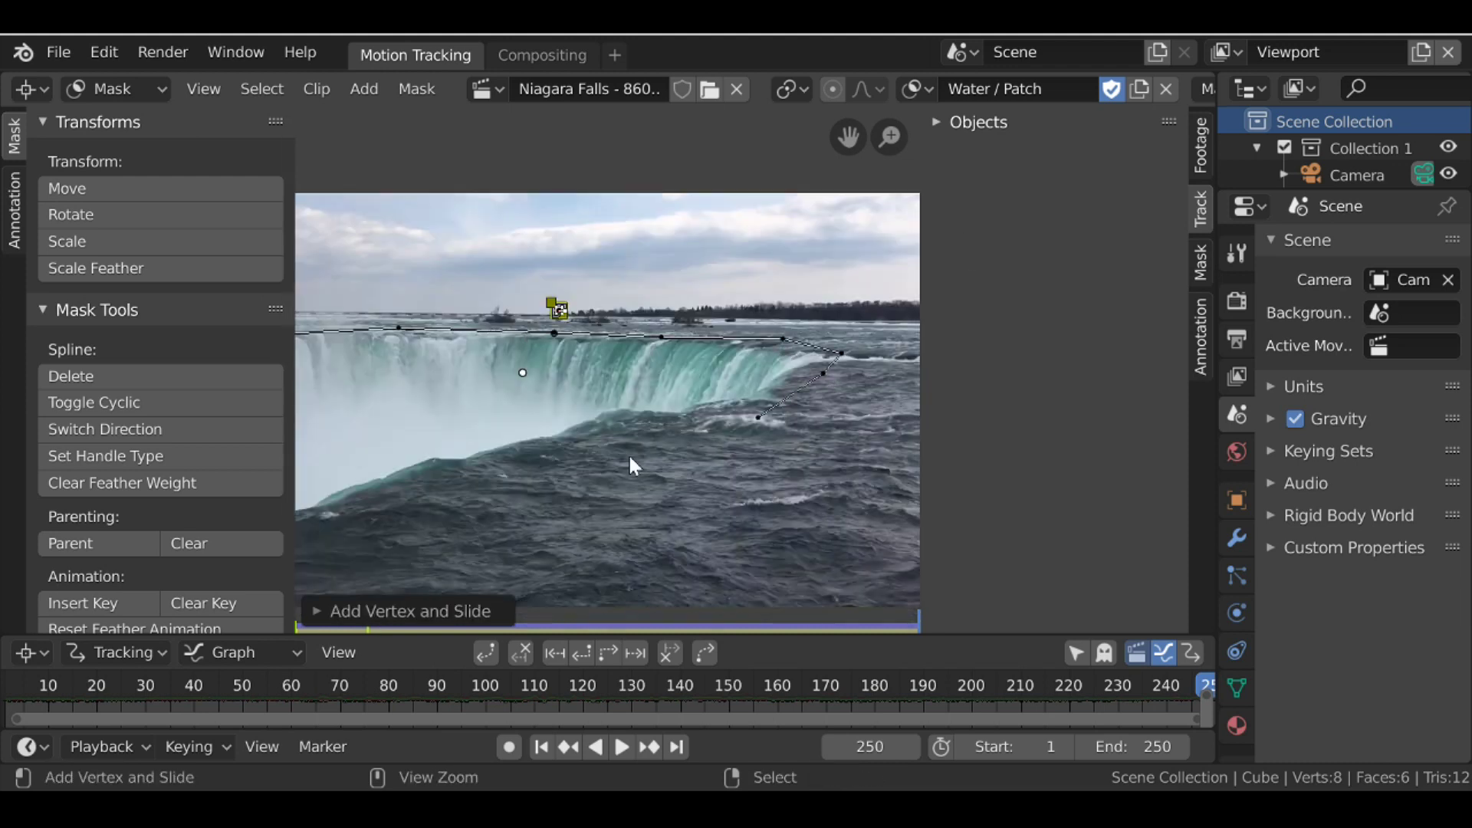
scroll(320, 385, "down", 2, "shift")
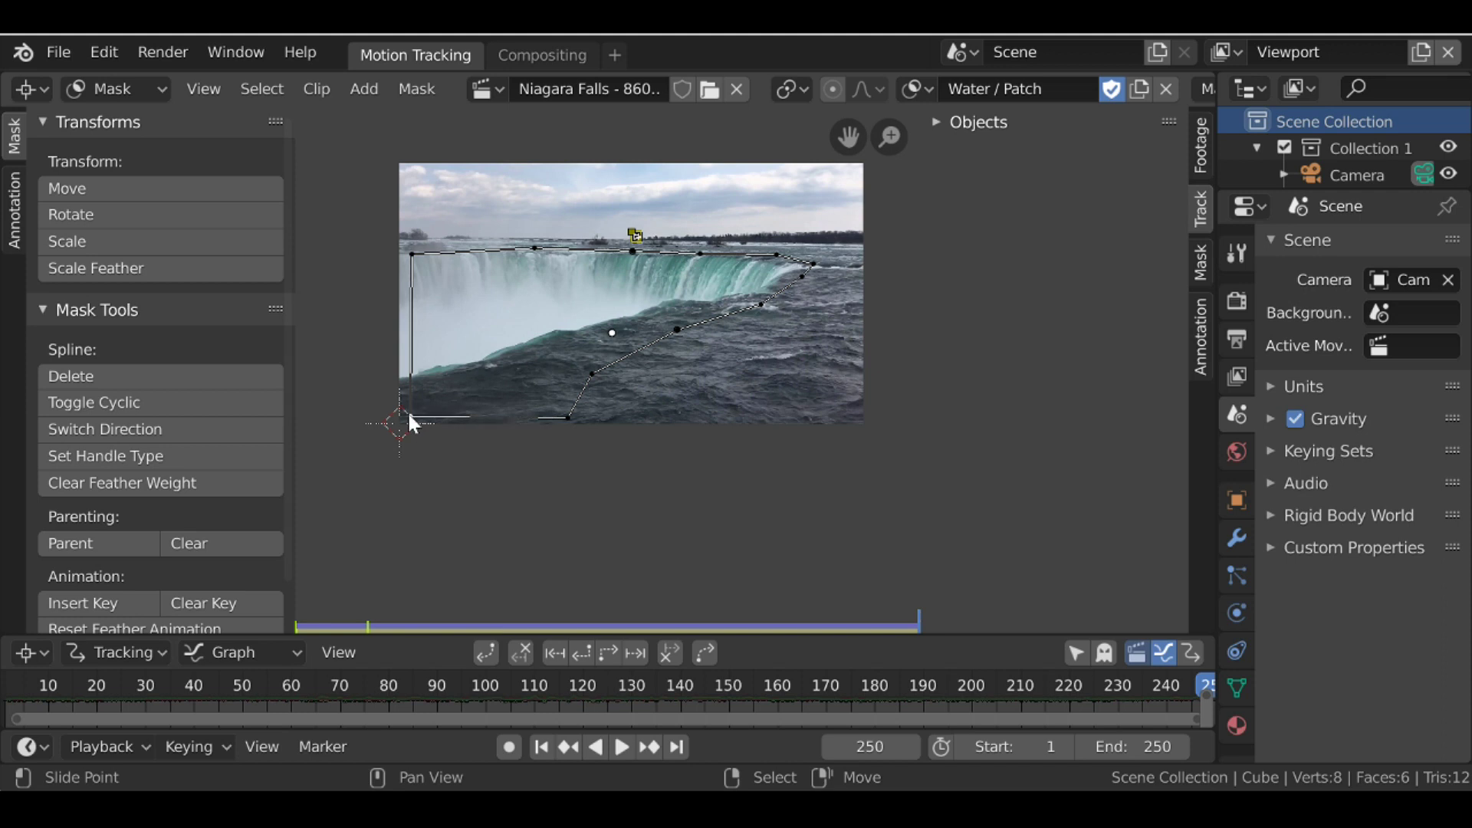
key("a")
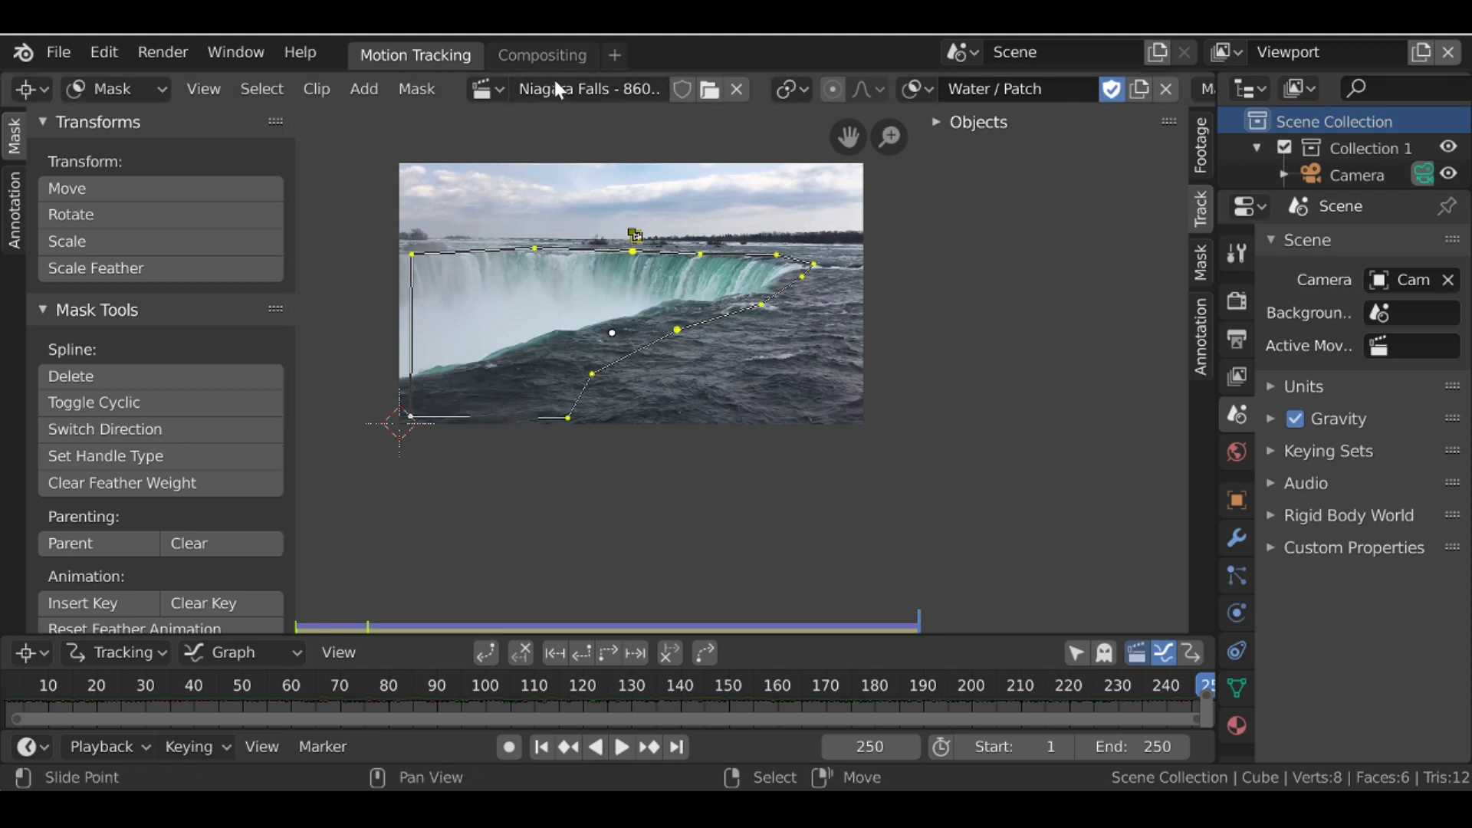
- In the Compositing workspace, duplicate the Movie Clip node and assign the Niagara Falls - 8603.mp4 clip to the copy
left_click(548, 53)
left_click_drag(605, 553, 605, 652)
scroll(510, 316, "up", 3)
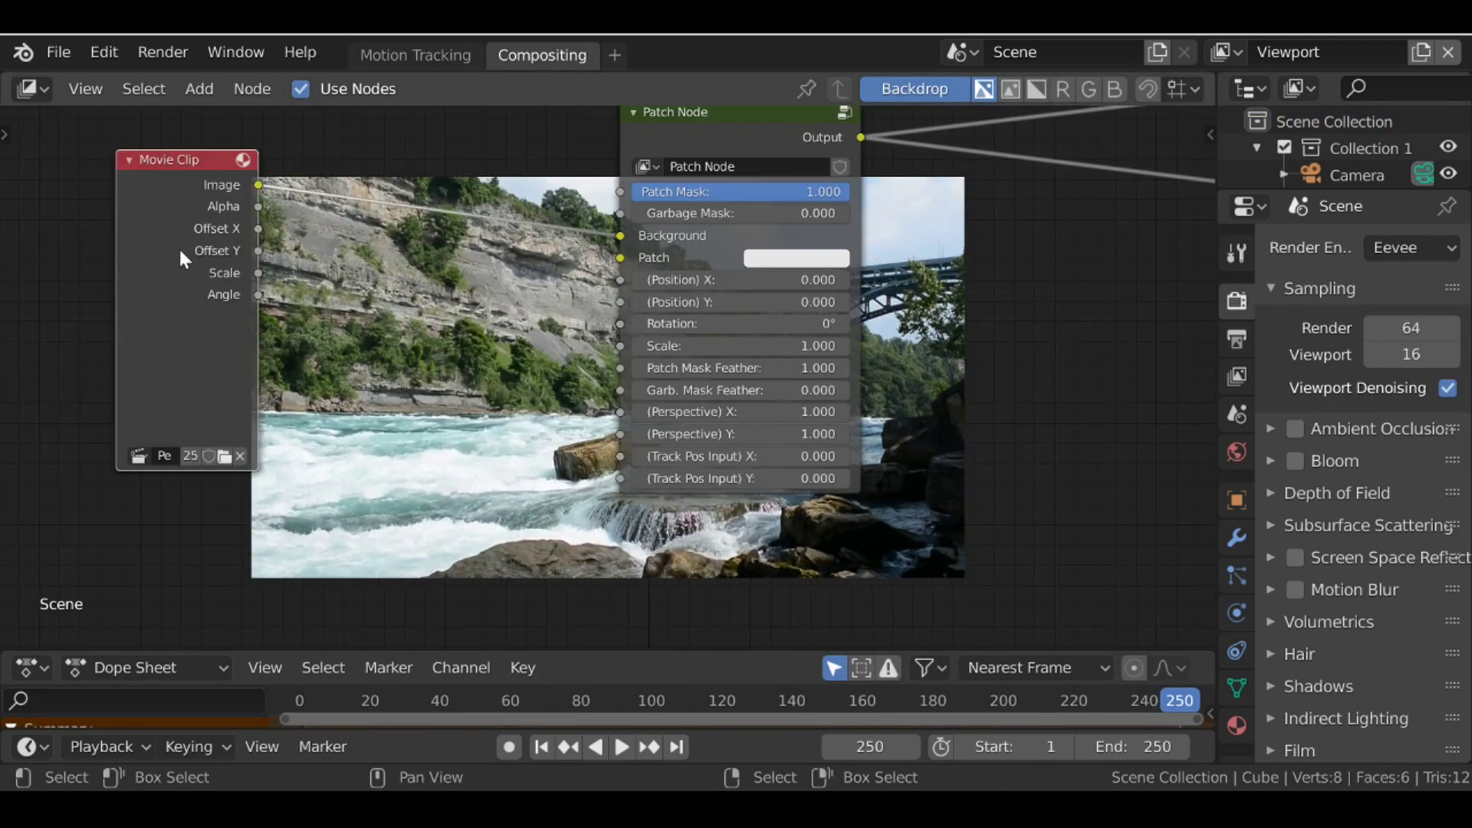
left_click_drag(179, 247, 109, 231)
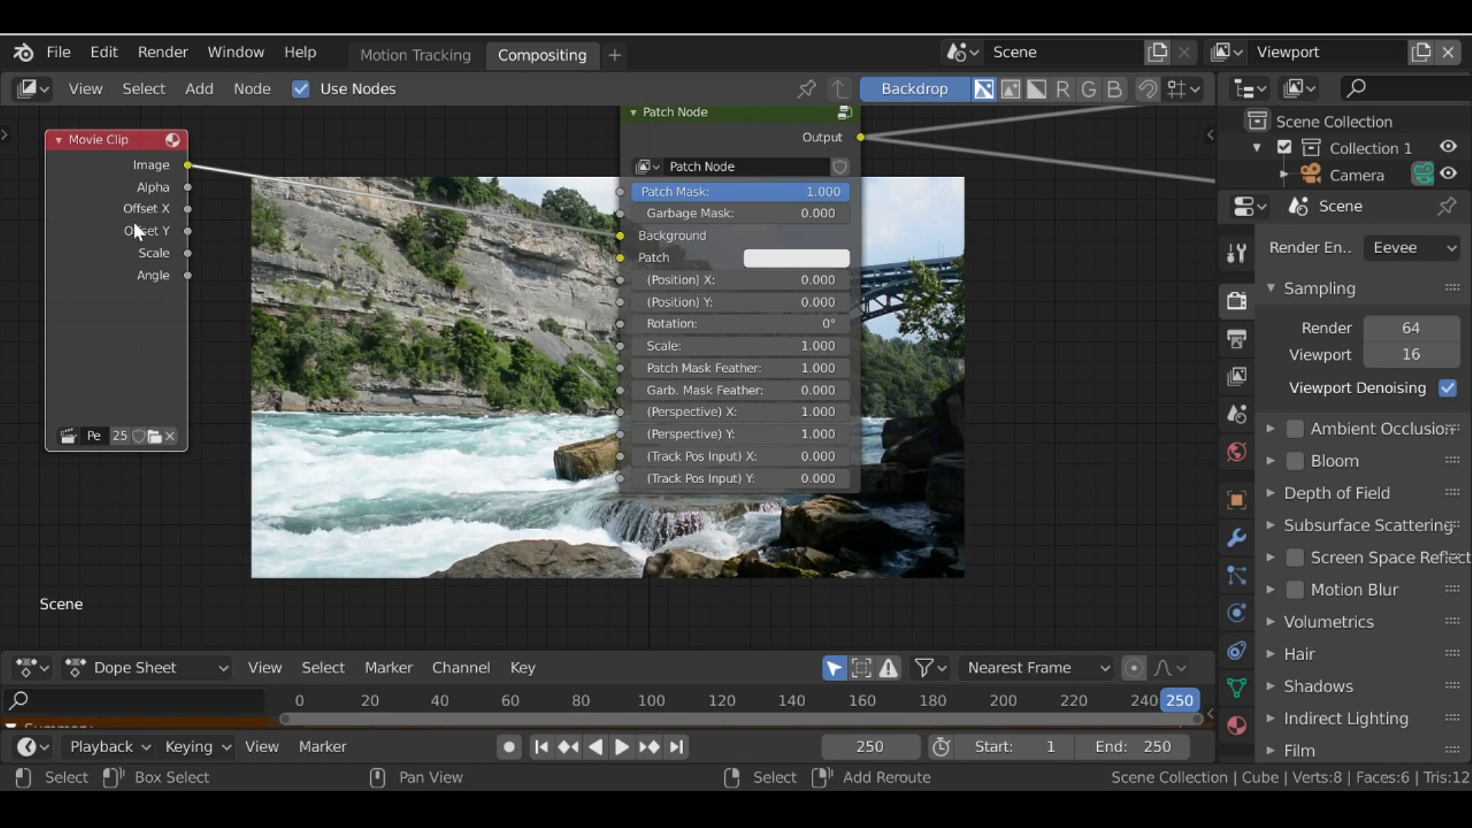
key("shift+d")
left_click(348, 315)
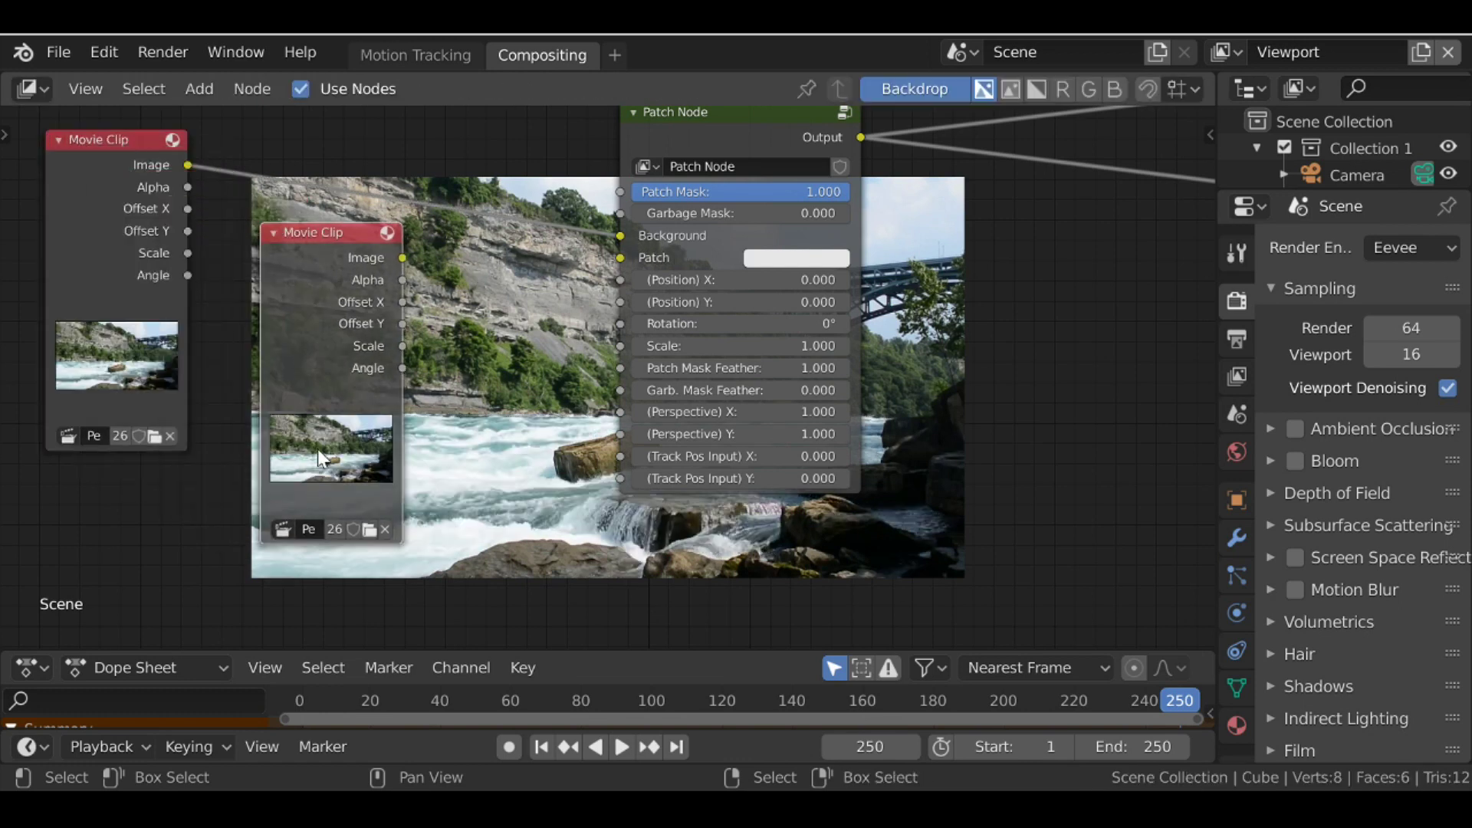
left_click(282, 528)
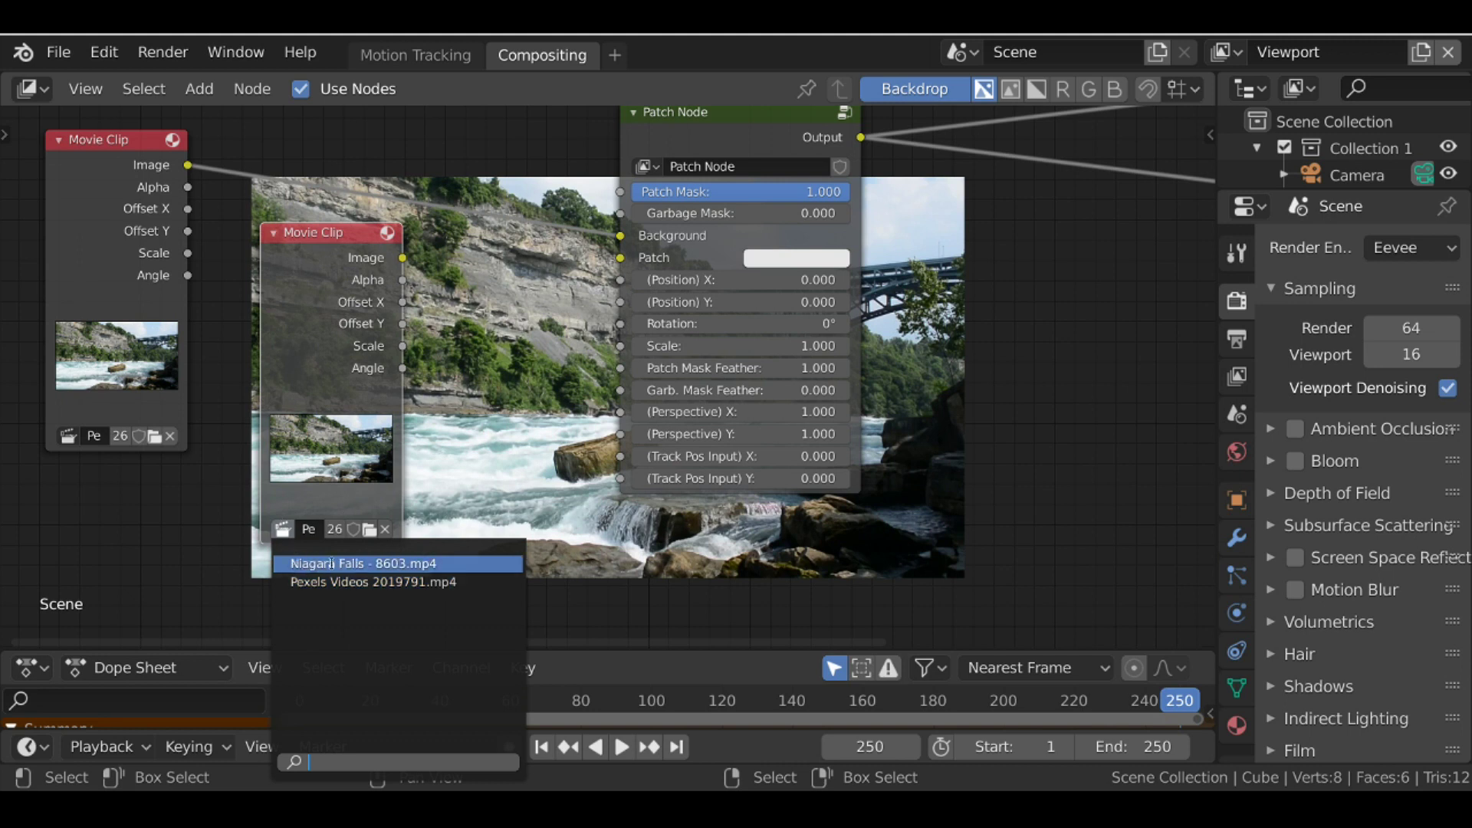
left_click(440, 563)
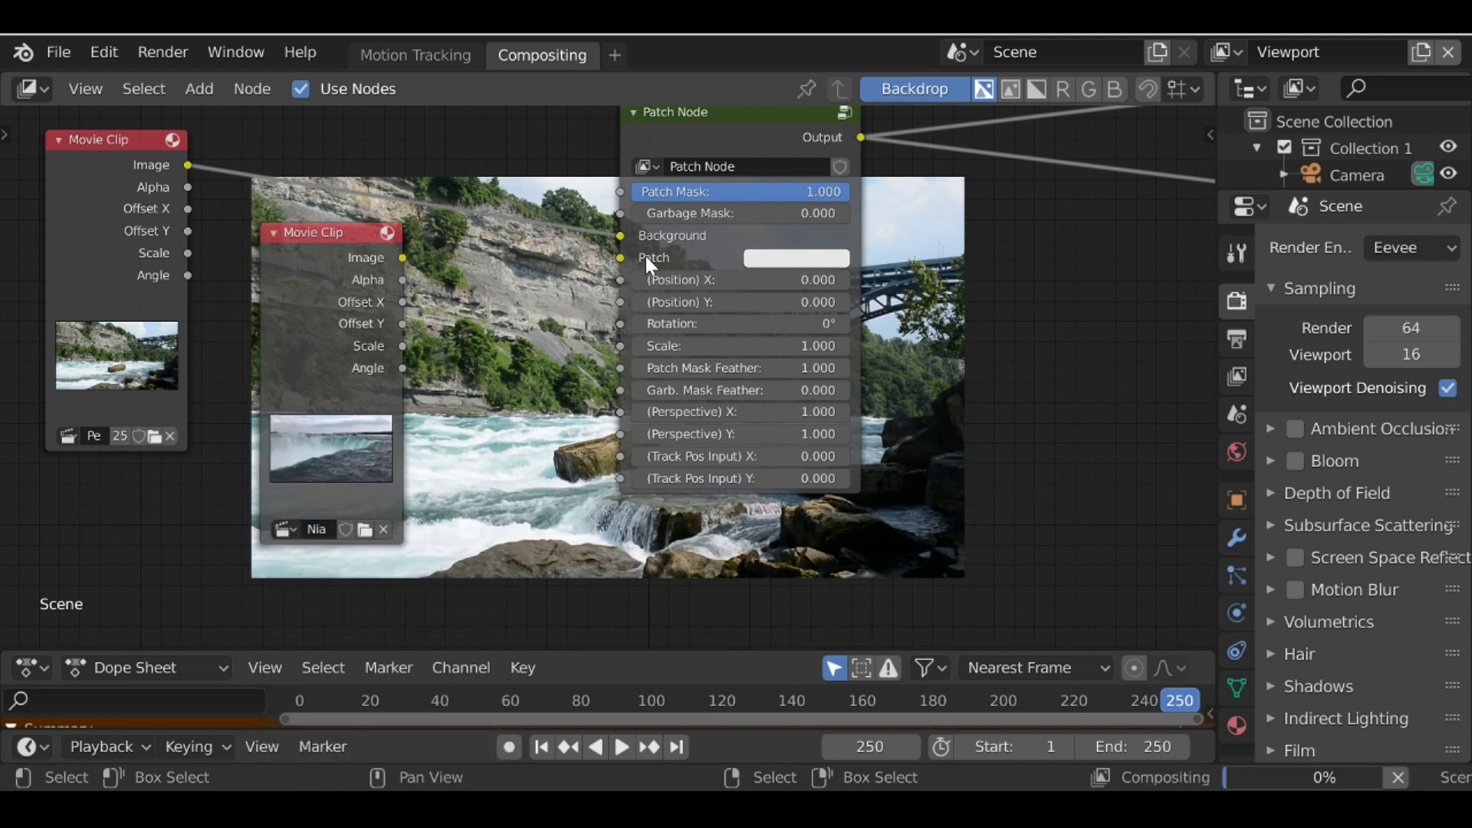
- Connect the Niagara Falls clip's Image output to the Patch Node's Patch input
left_click_drag(620, 256, 639, 266)
left_click_drag(402, 258, 662, 237)
key("Home")
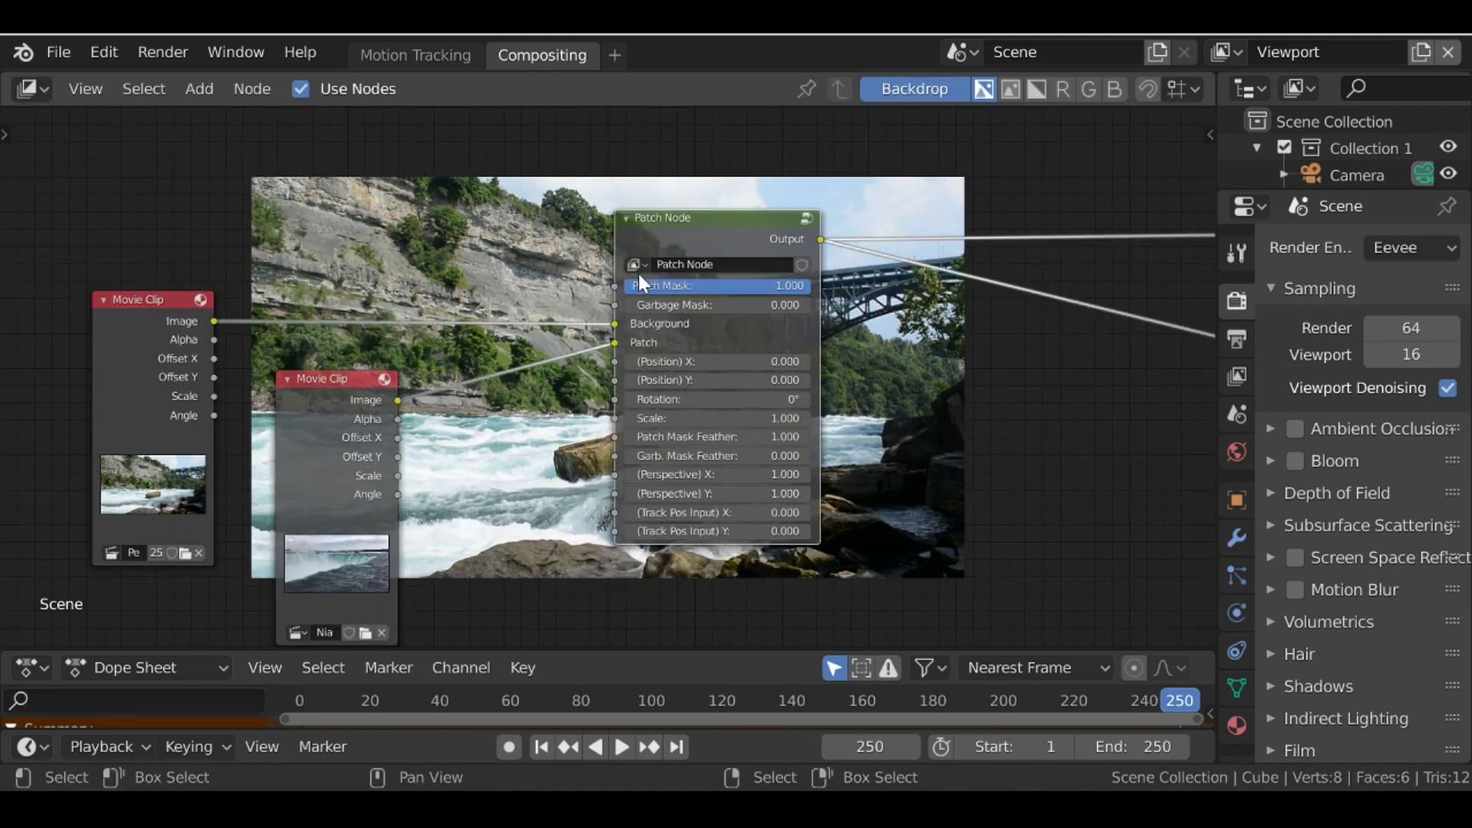
- Add a Mask node above the movie clips and assign the Water / Patch mask to it
key("shift+a")
mouse_move(301, 192)
mouse_move(264, 144)
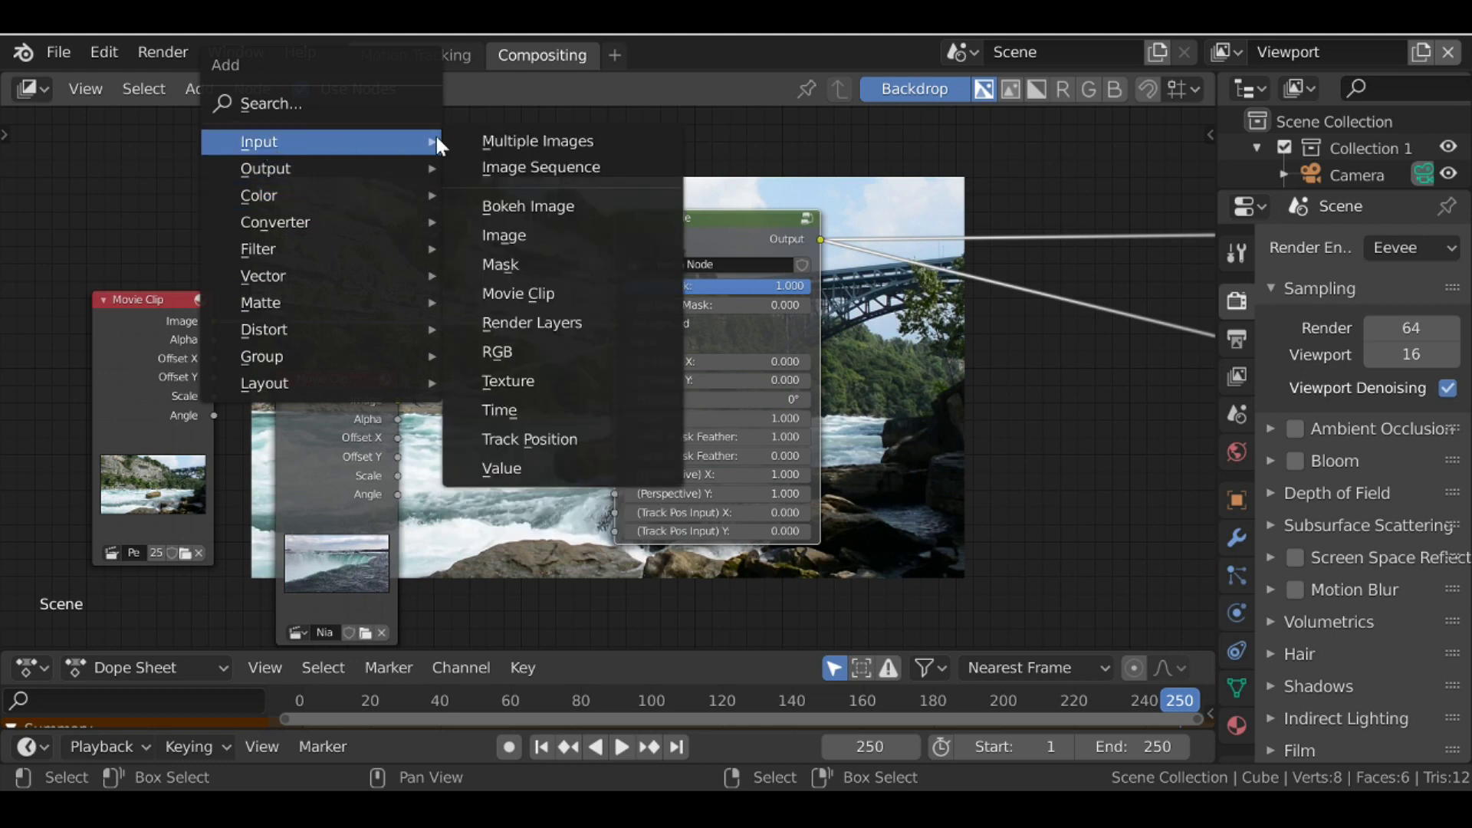
left_click(502, 264)
left_click(360, 163)
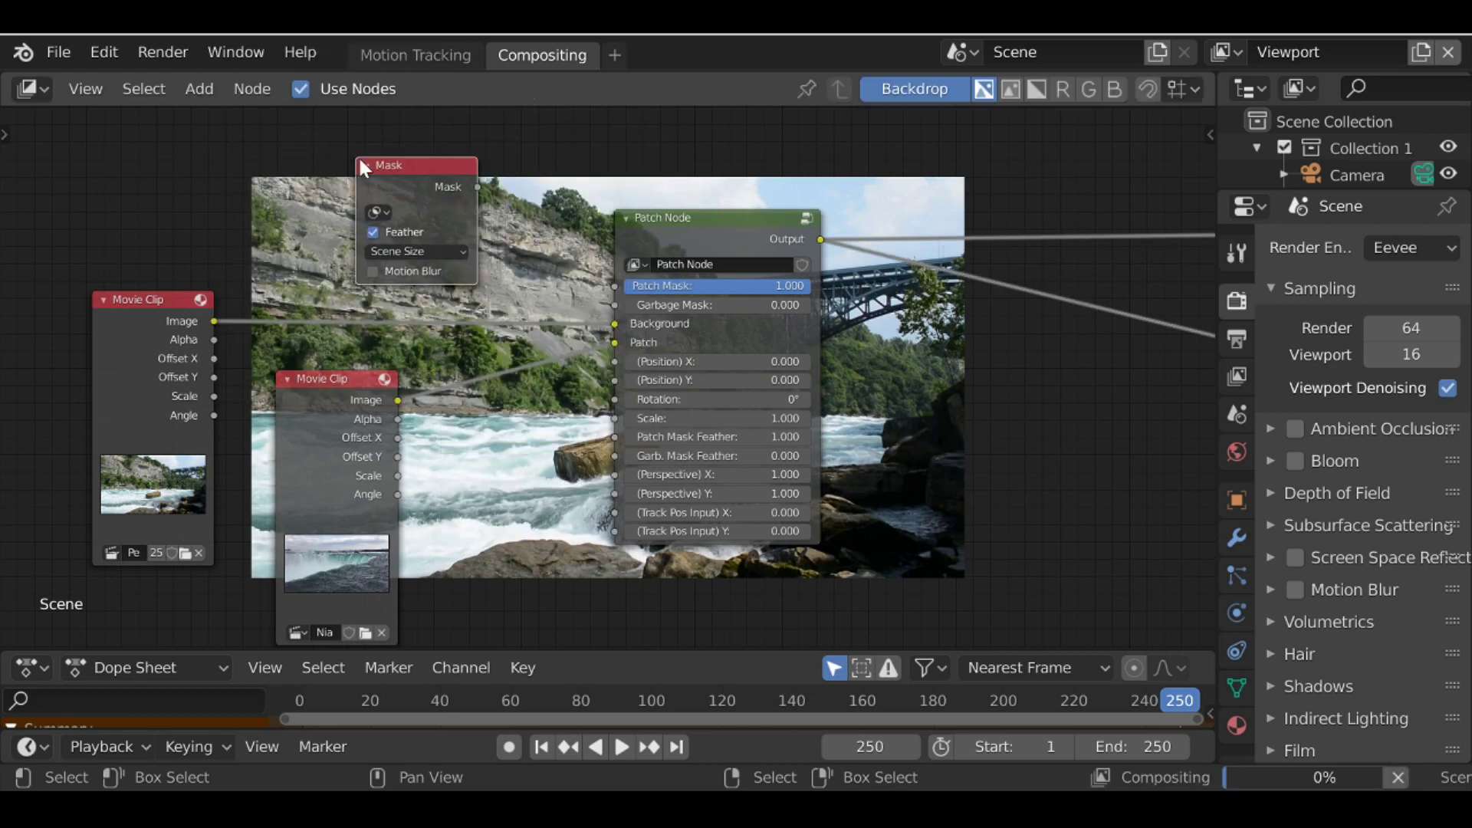
scroll(435, 254, "up", 3)
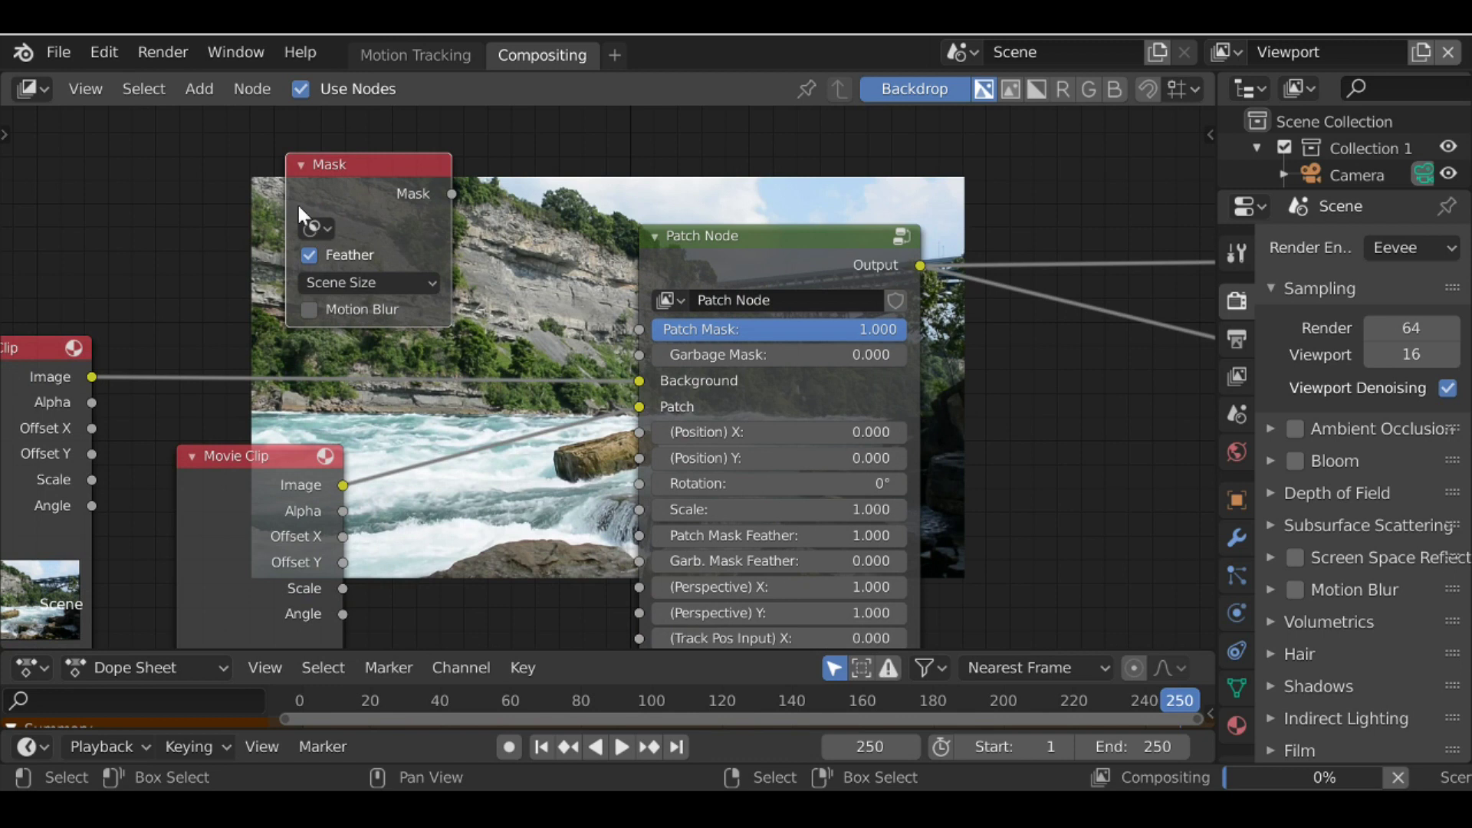
left_click(316, 227)
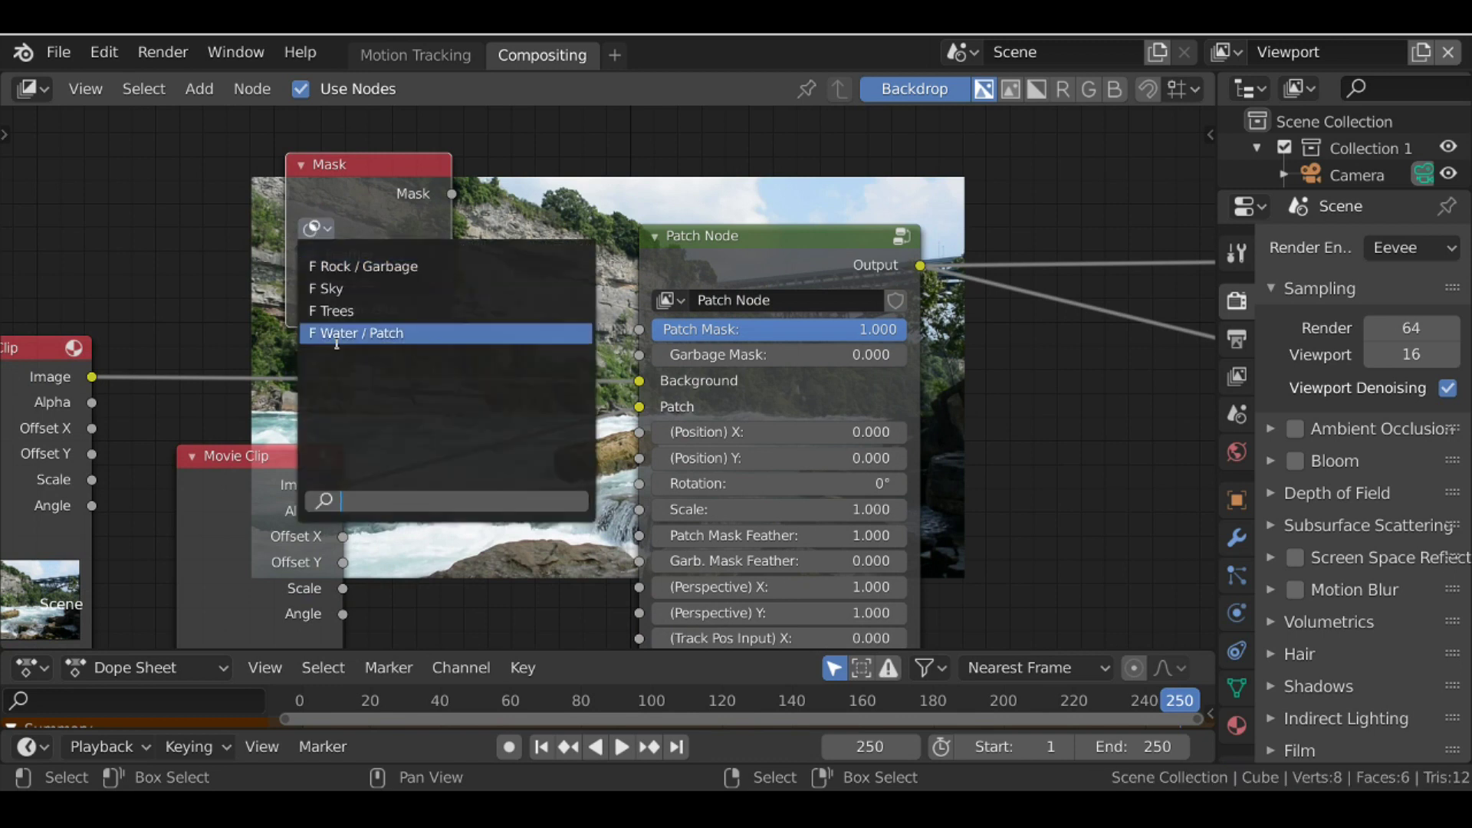
left_click(420, 332)
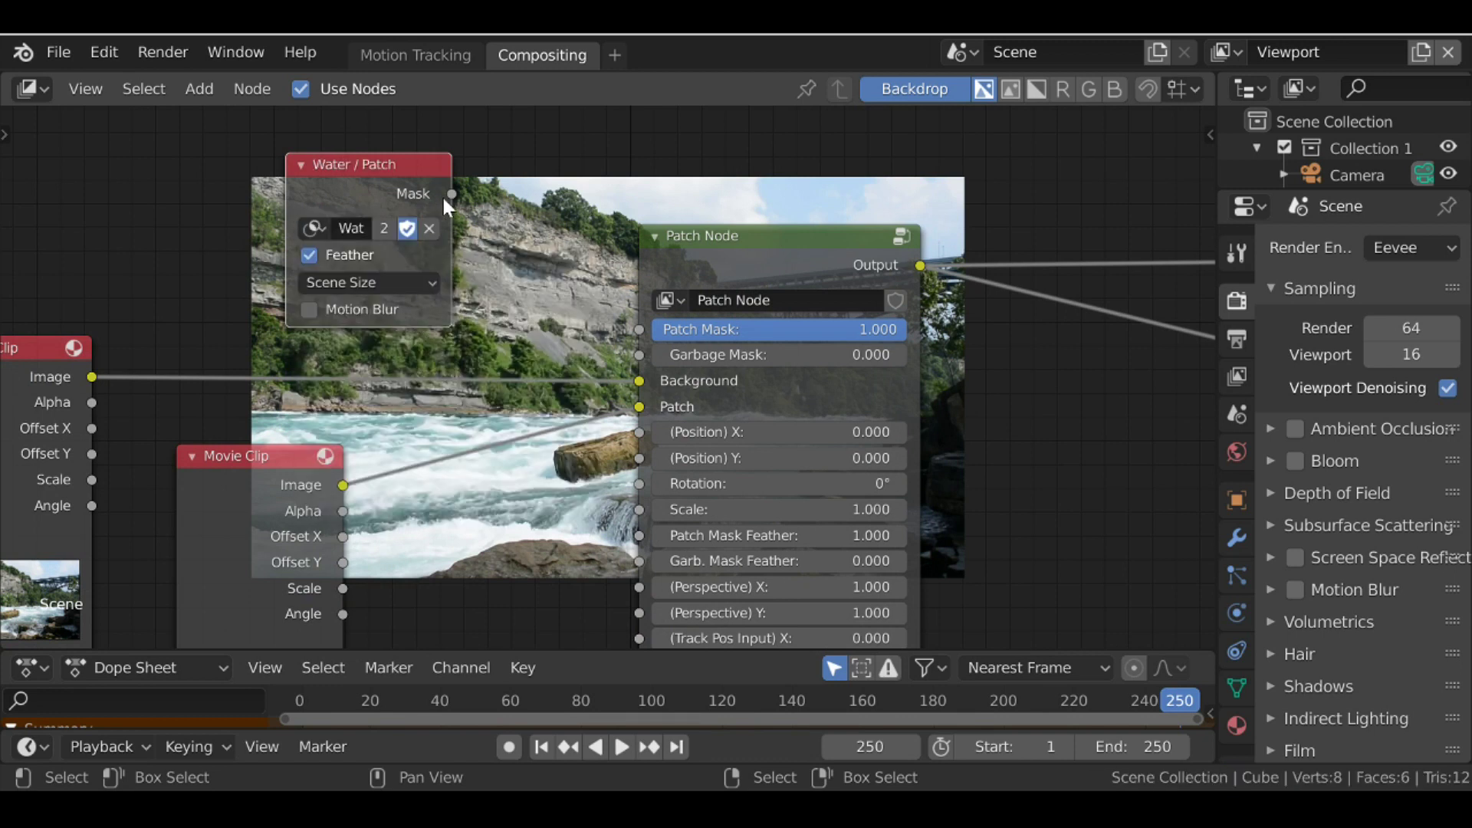
- Connect the Water / Patch node's Mask output to the Patch Node's Patch Mask input
left_click_drag(453, 193, 648, 326)
scroll(412, 214, "down", 3)
left_click_drag(347, 168, 260, 127)
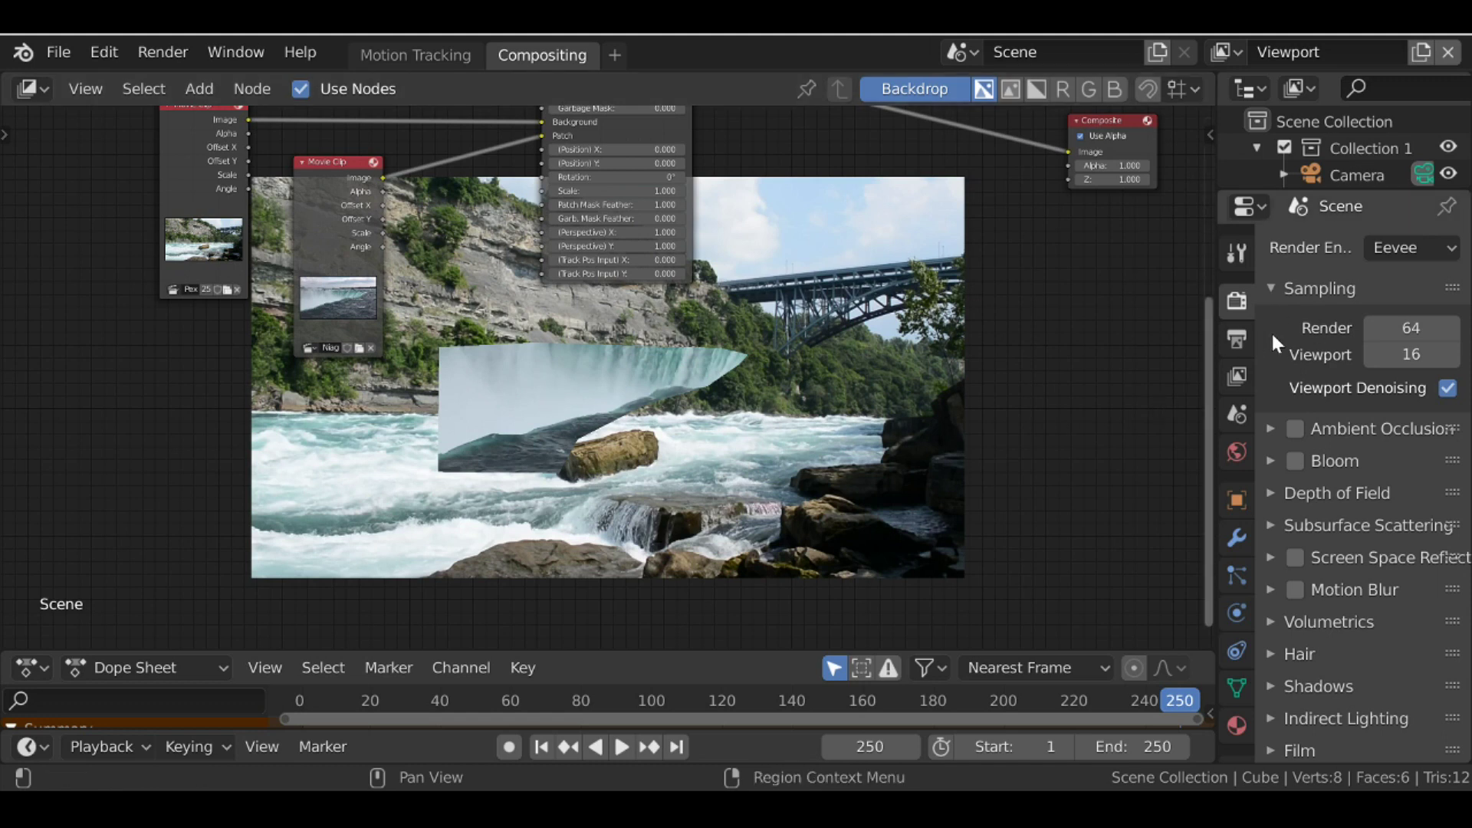
- Set the render resolution percentage to 100% and return the timeline to frame 1
left_click(1239, 342)
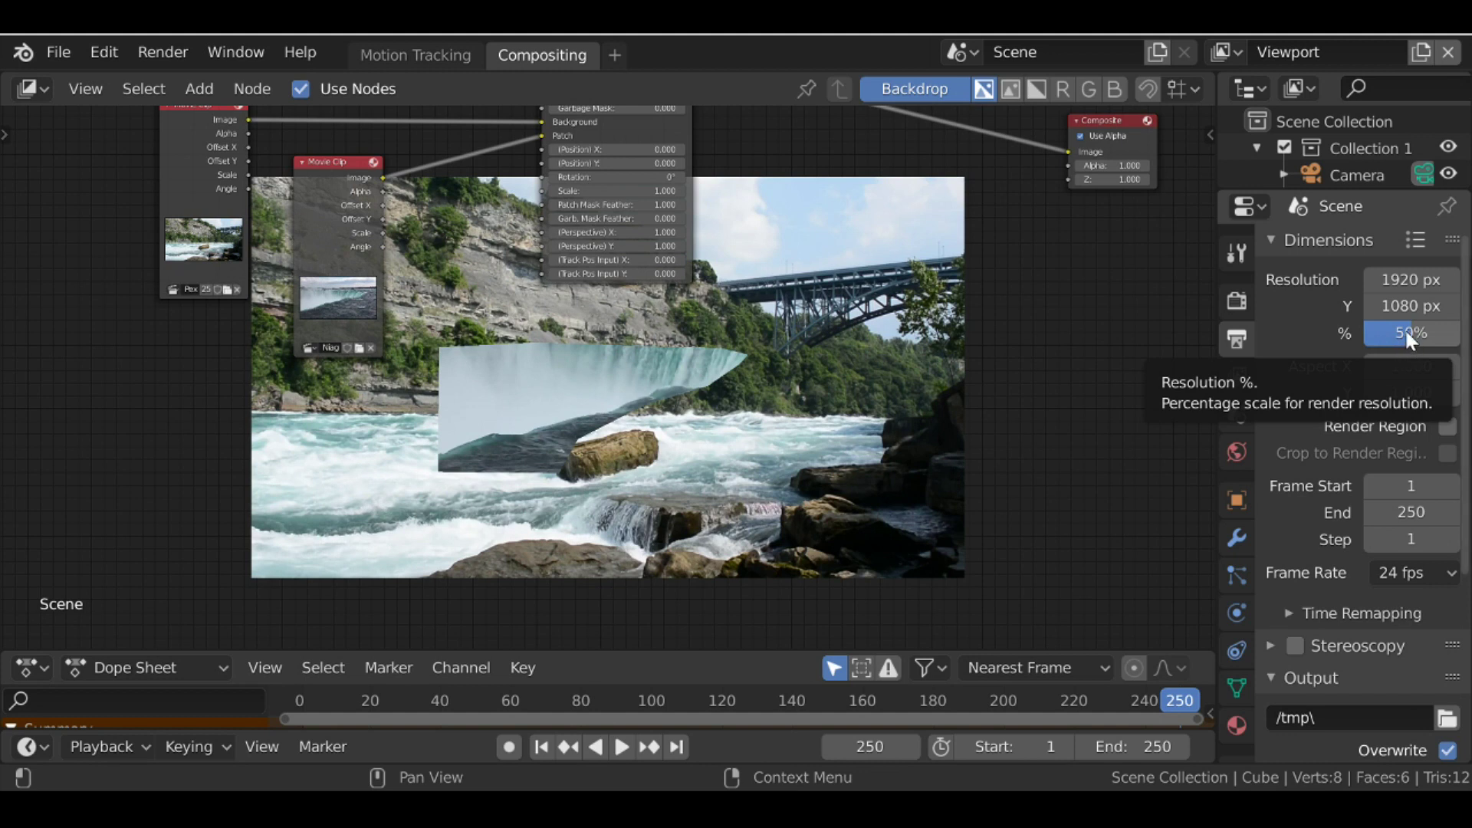
left_click_drag(1403, 330, 1423, 334)
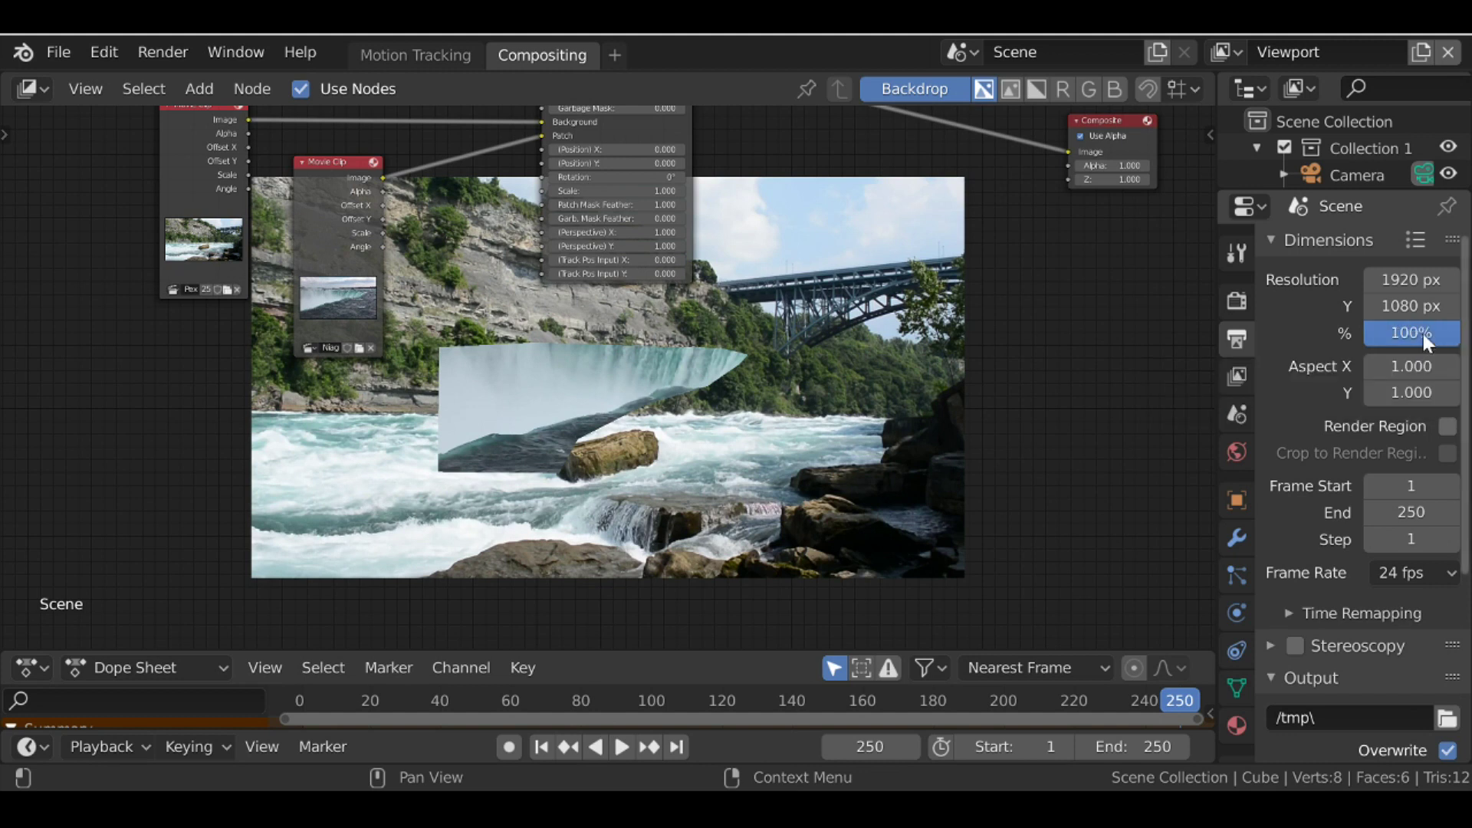
left_click(541, 746)
- Set the Patch Node's Perspective Y to 0.7 to flatten the waterfall patch
middle_click_drag(600, 325, 465, 261)
scroll(581, 316, "up", 5)
scroll(493, 284, "up", 3)
middle_click_drag(556, 295, 463, 285)
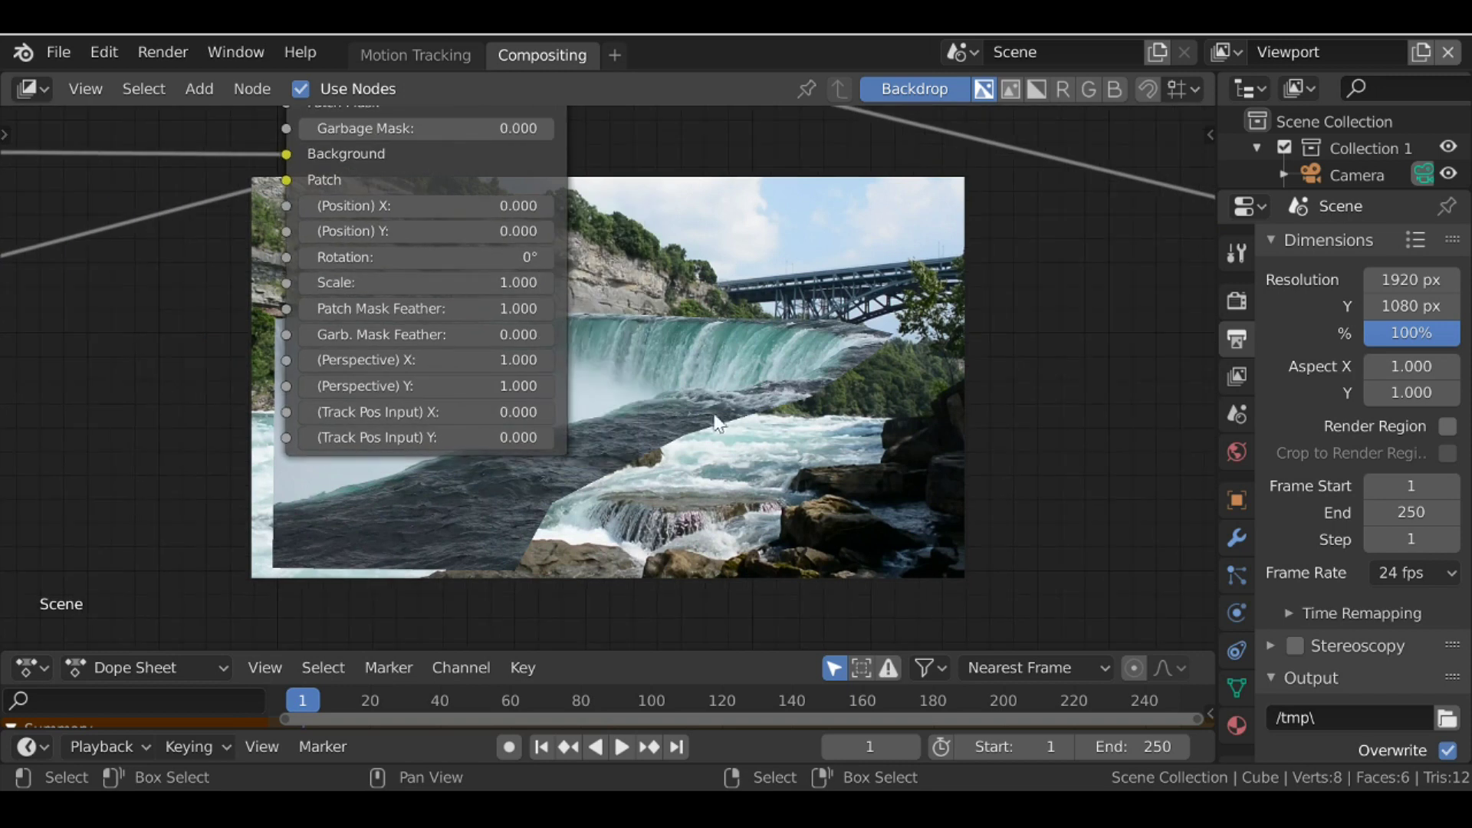
middle_click_drag(368, 334, 443, 380)
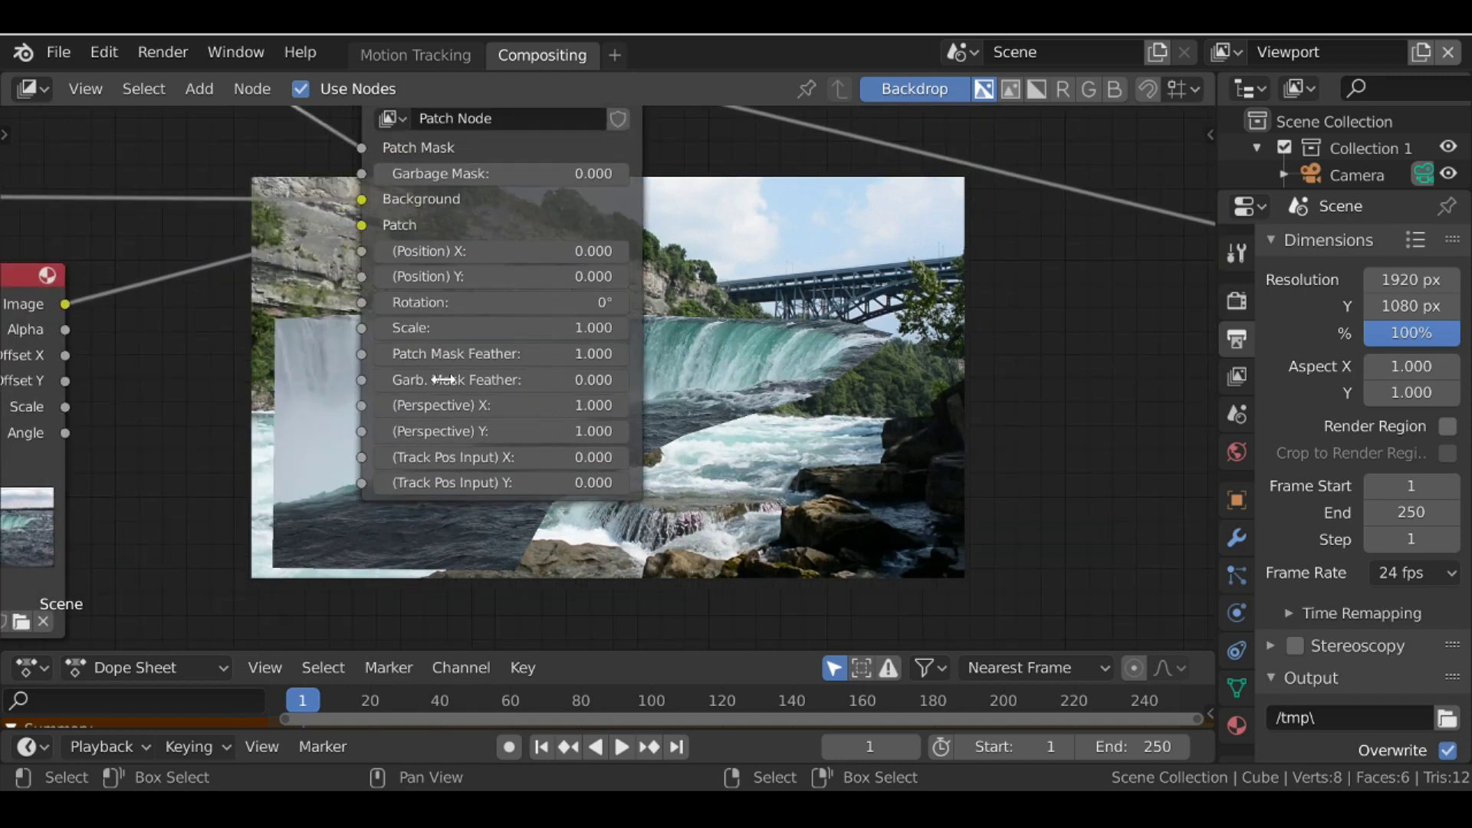
scroll(459, 312, "up", 1)
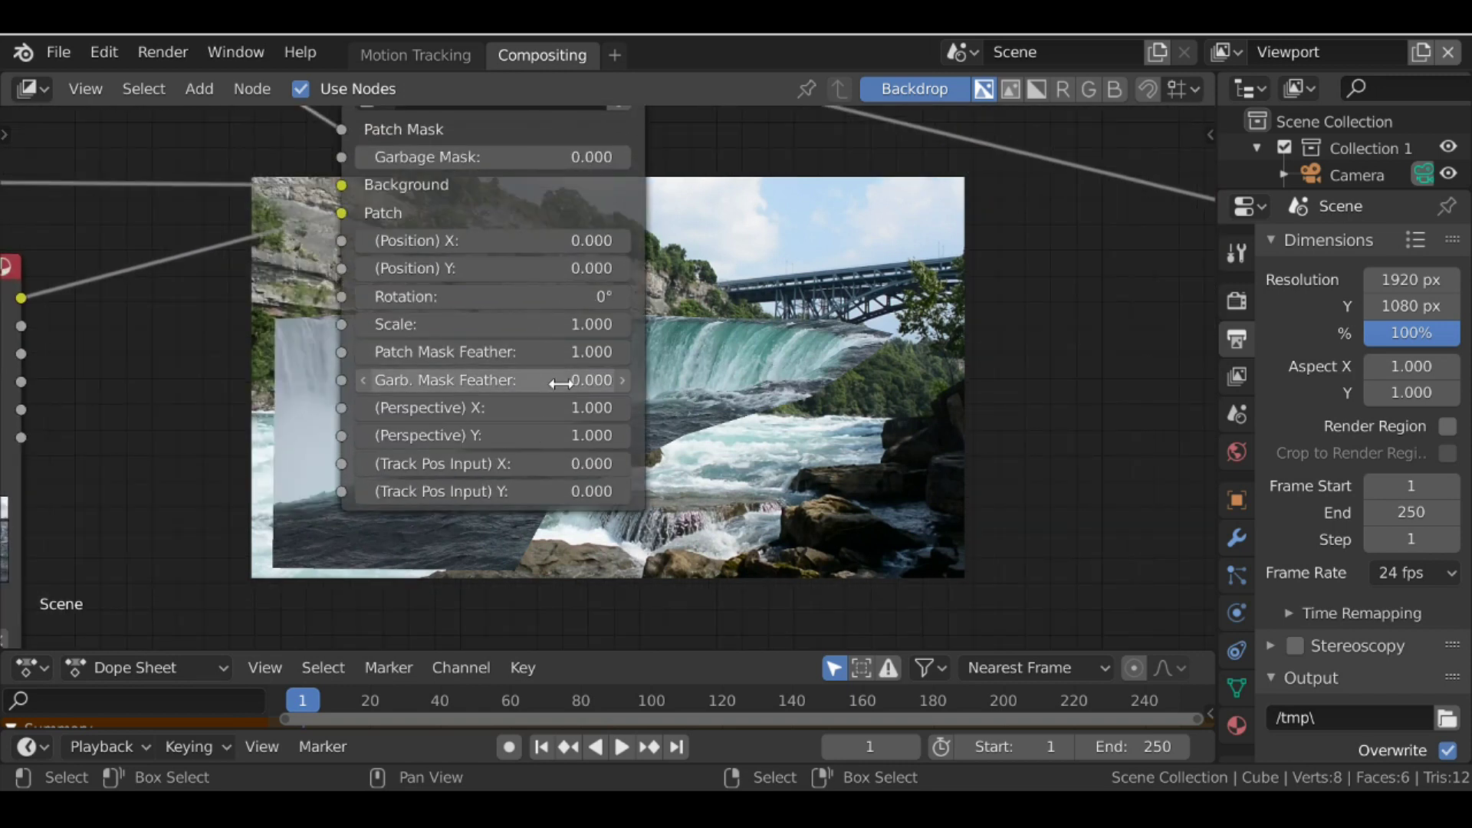
middle_click_drag(704, 392, 622, 381)
left_click(282, 424)
left_click(282, 424)
left_click(282, 423)
- Reposition the waterfall patch over the river by setting Position X to -124.2 and Position Y to -336.4
middle_click_drag(381, 398, 405, 432)
left_click_drag(445, 289, 15, 289)
left_click_drag(445, 265, 16, 266)
left_click_drag(445, 291, 46, 292)
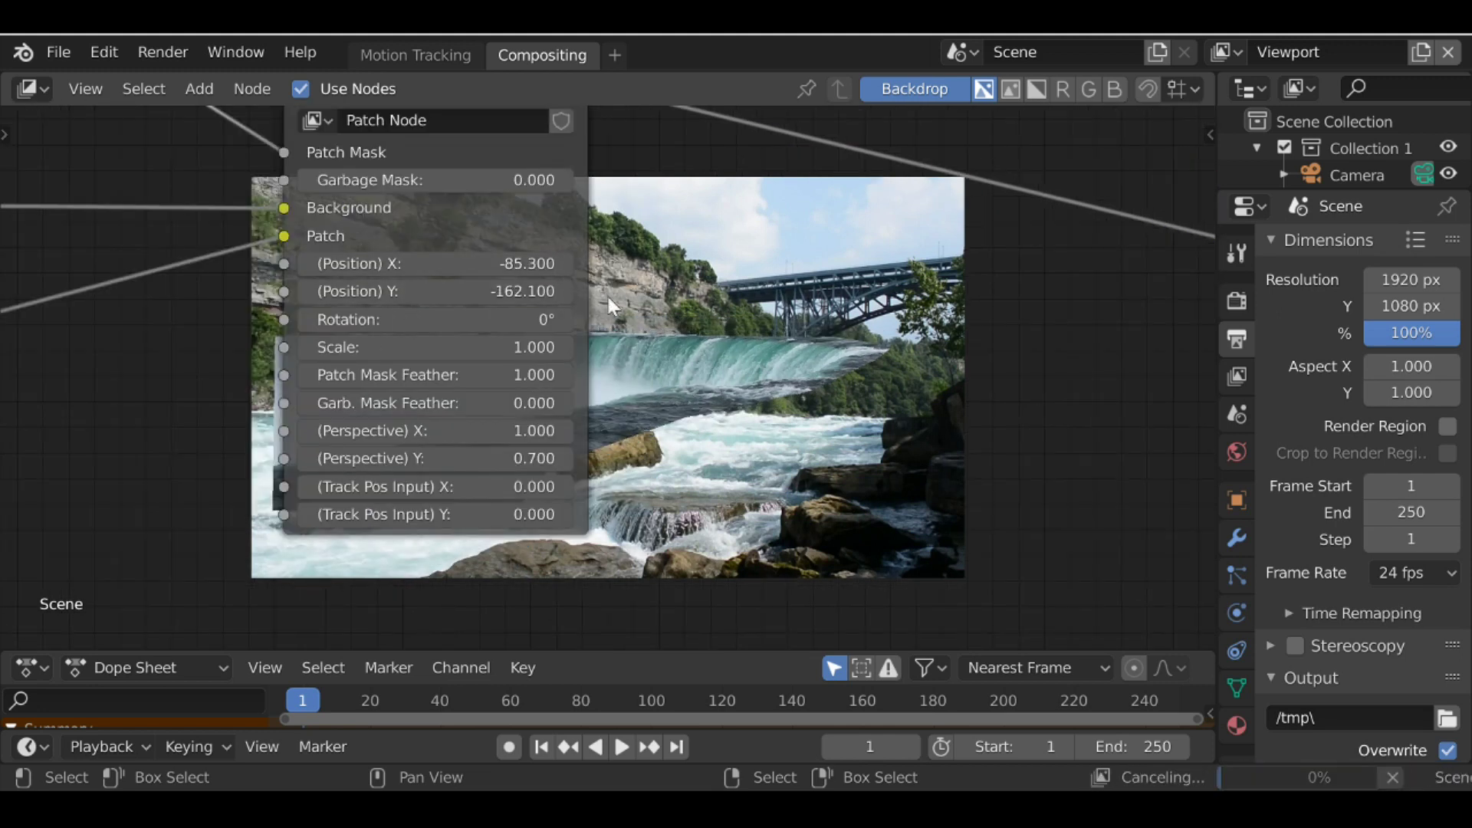
middle_click_drag(611, 306, 361, 262)
left_click_drag(211, 217, 15, 217)
left_click_drag(187, 246, 123, 243)
middle_click_drag(227, 244, 274, 240)
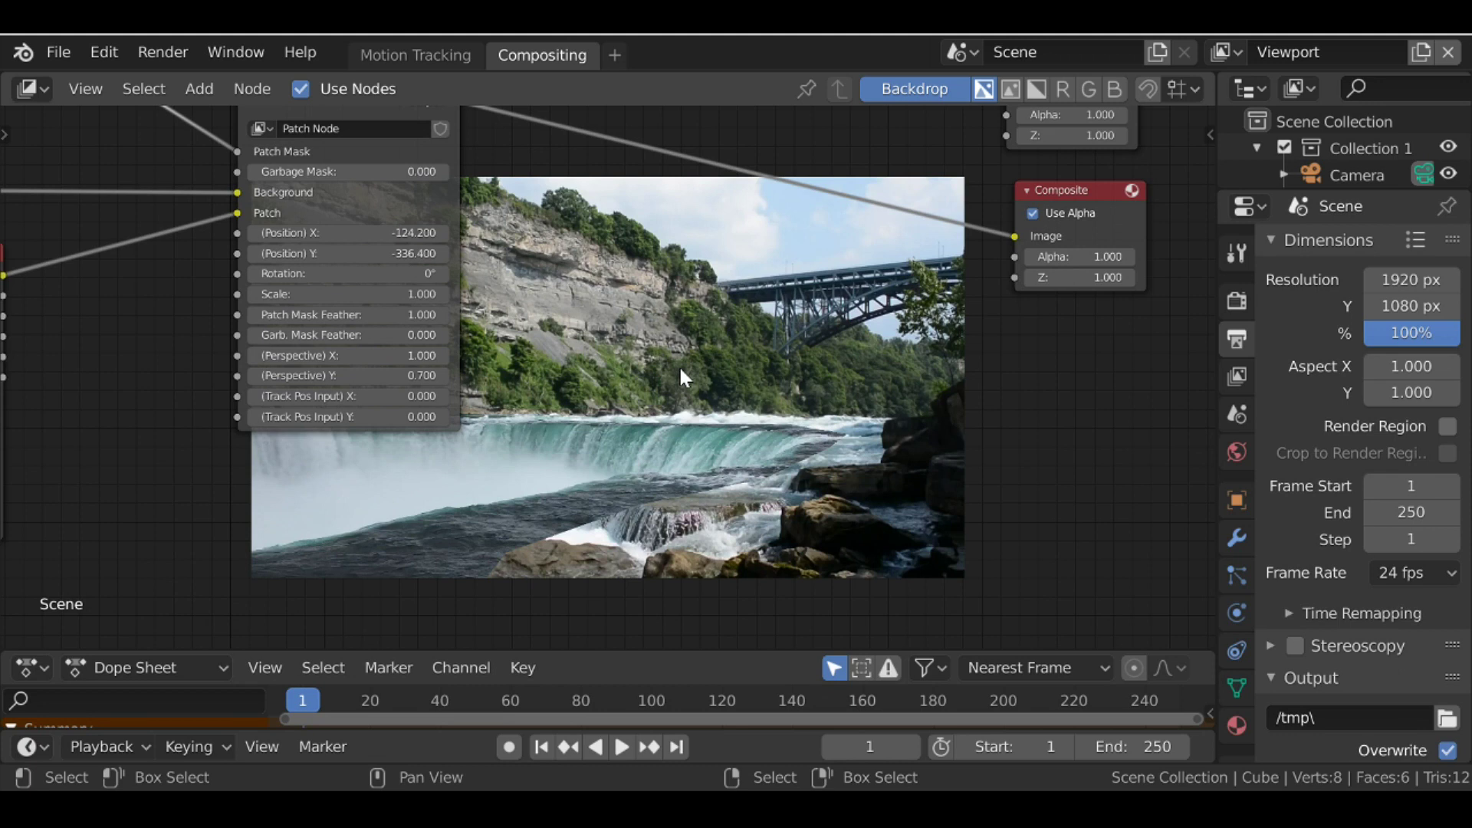
- Add a Track Position node beside the Patch Node and assign the Pexels Videos 2019791.mp4 clip to it
key("shift+a")
mouse_move(594, 374)
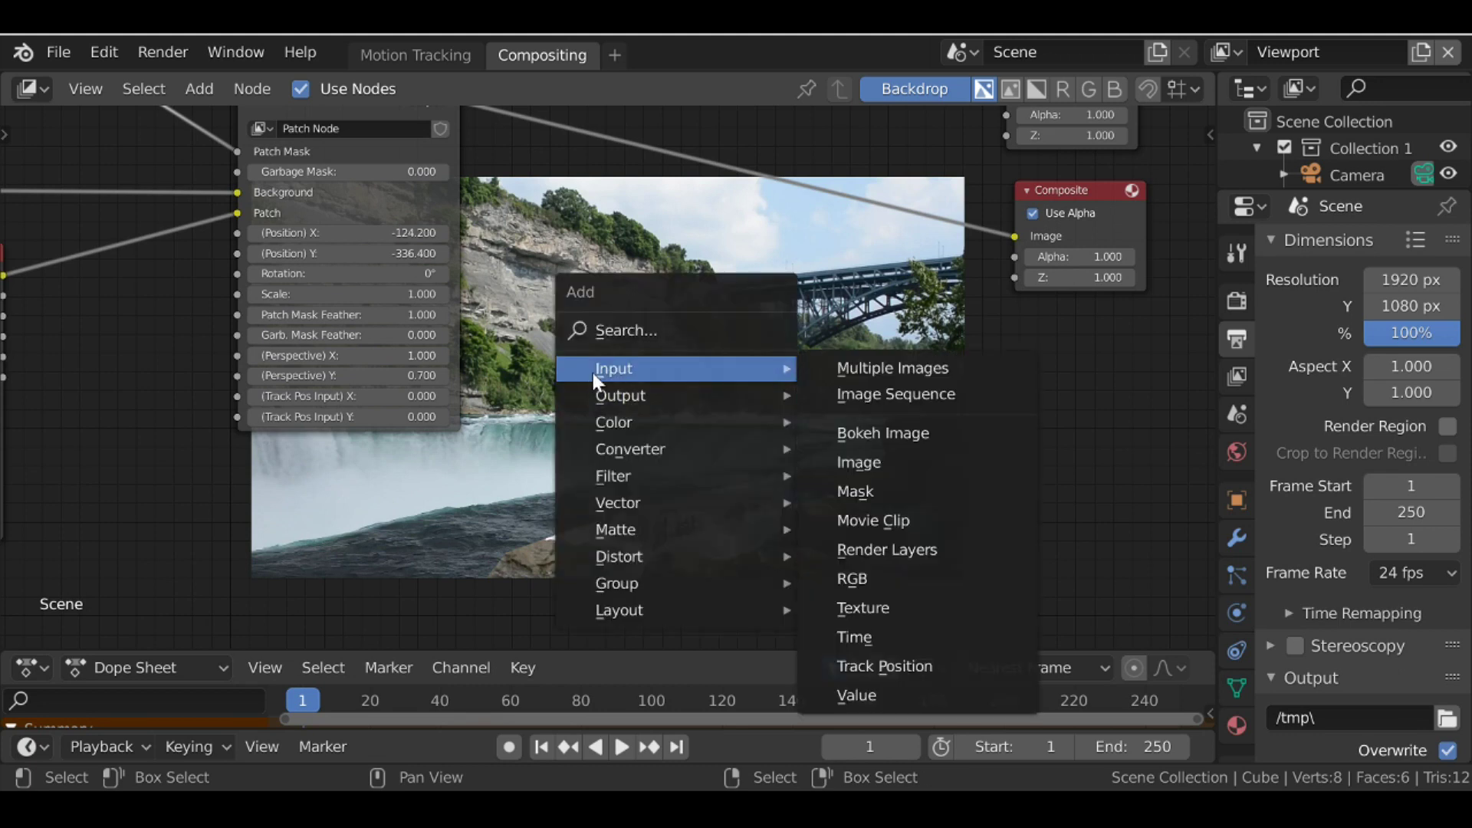
left_click(922, 673)
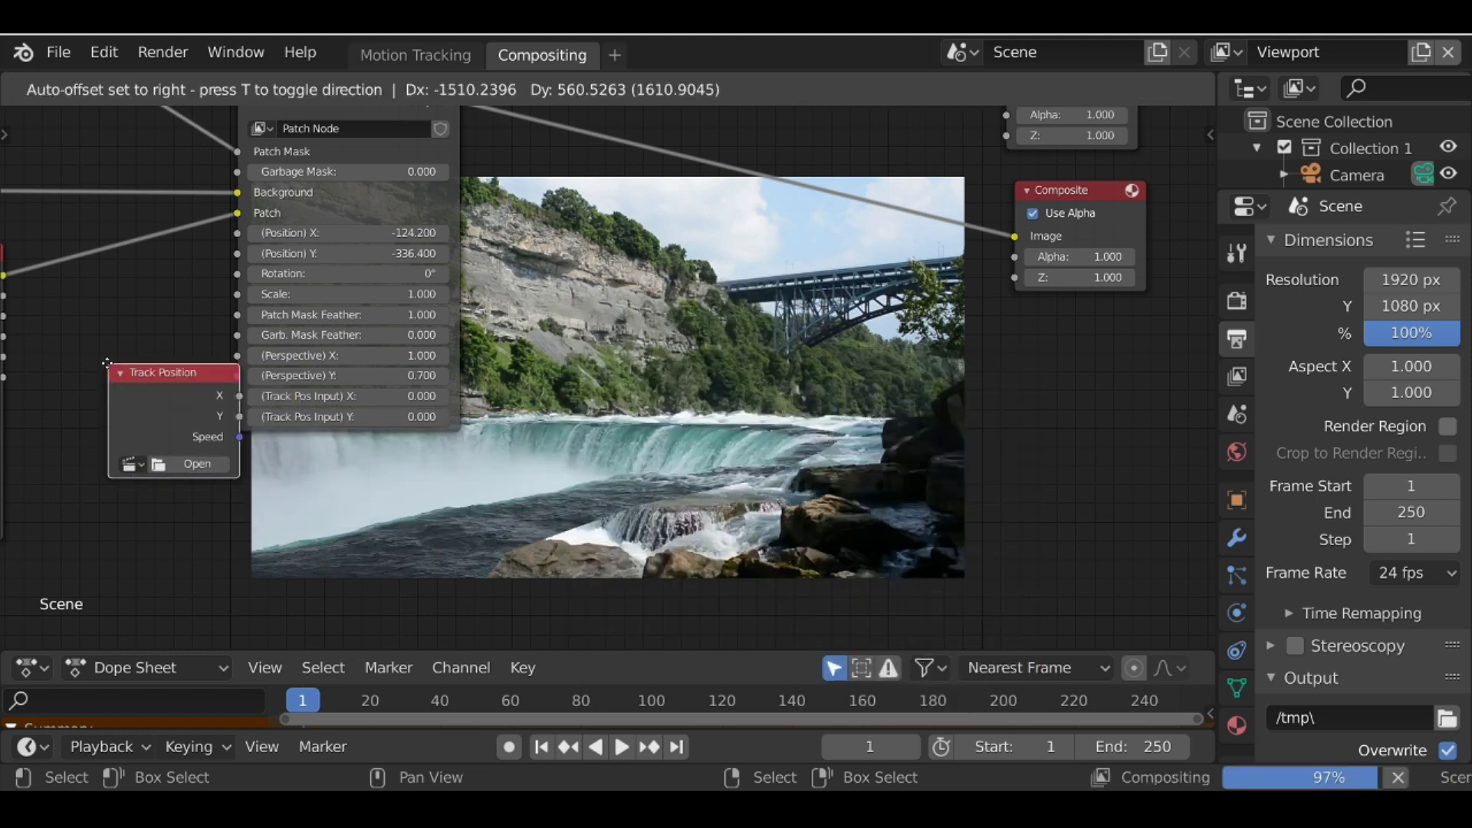
left_click(70, 362)
scroll(311, 345, "up", 3)
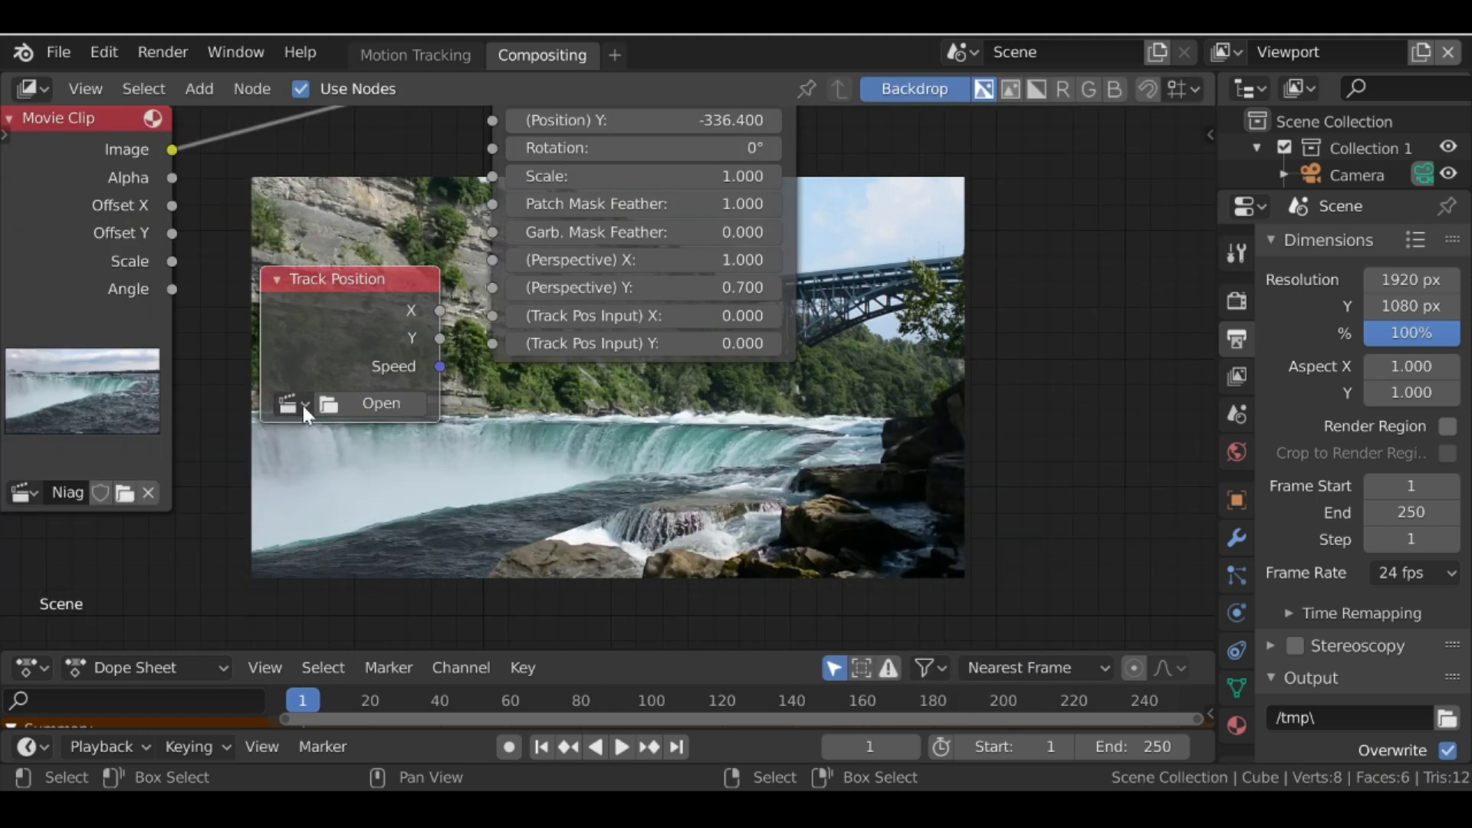
left_click(289, 405)
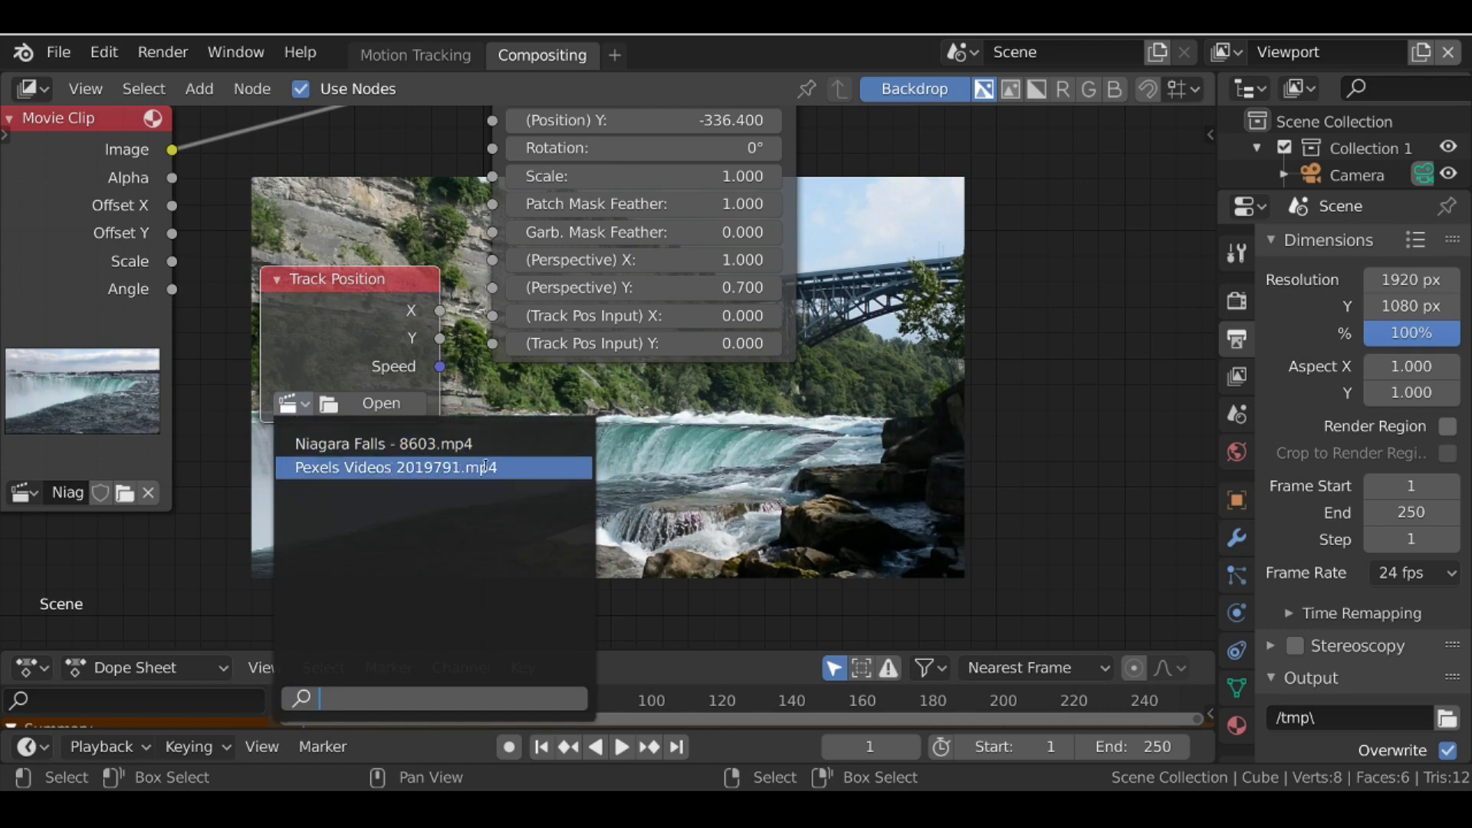
left_click(516, 468)
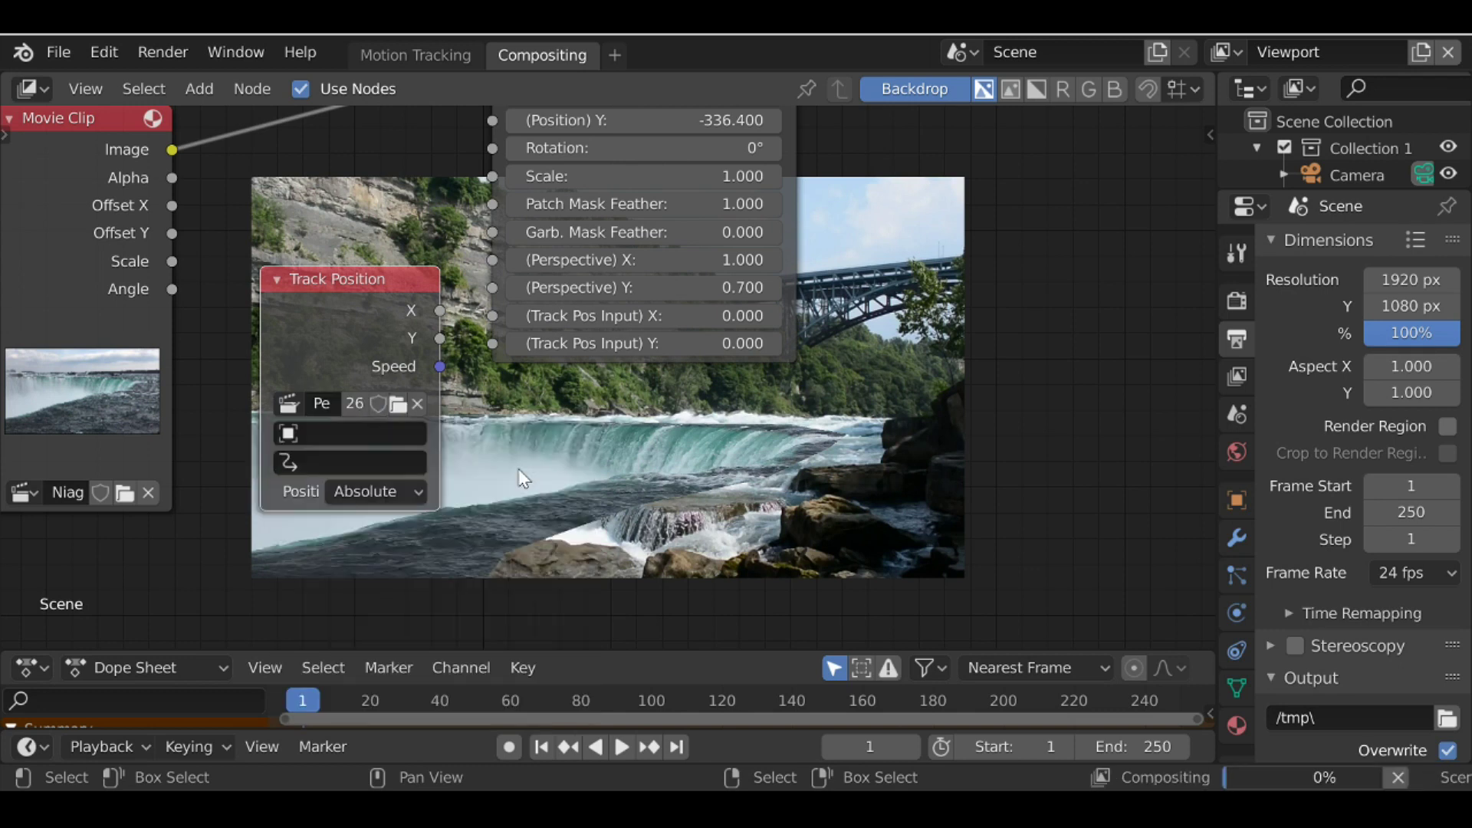
- Set the Track Position node's object to Camera, its track to Track and its position mode to Relative Start
left_click(317, 435)
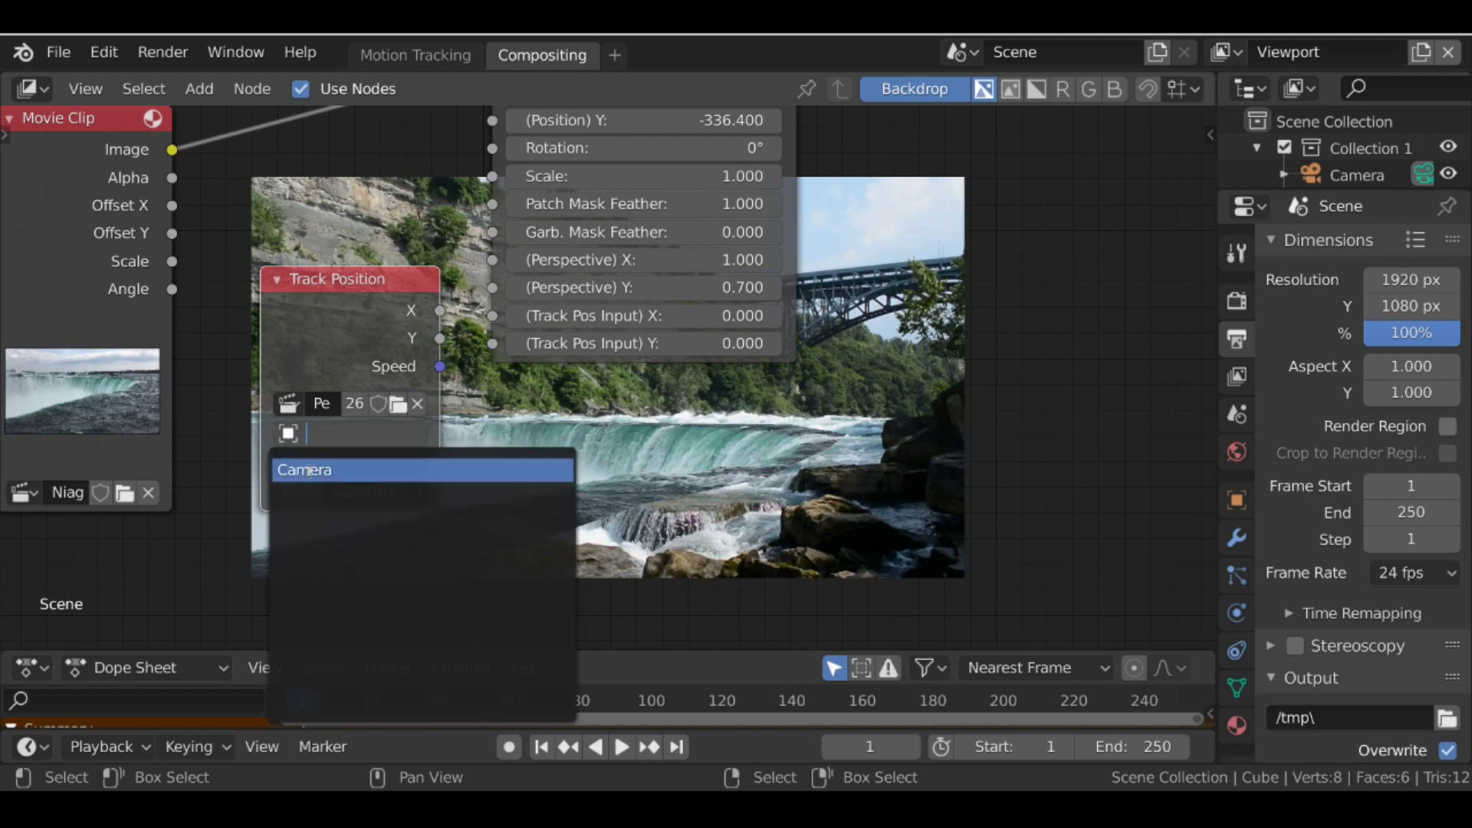
left_click(308, 471)
left_click(342, 459)
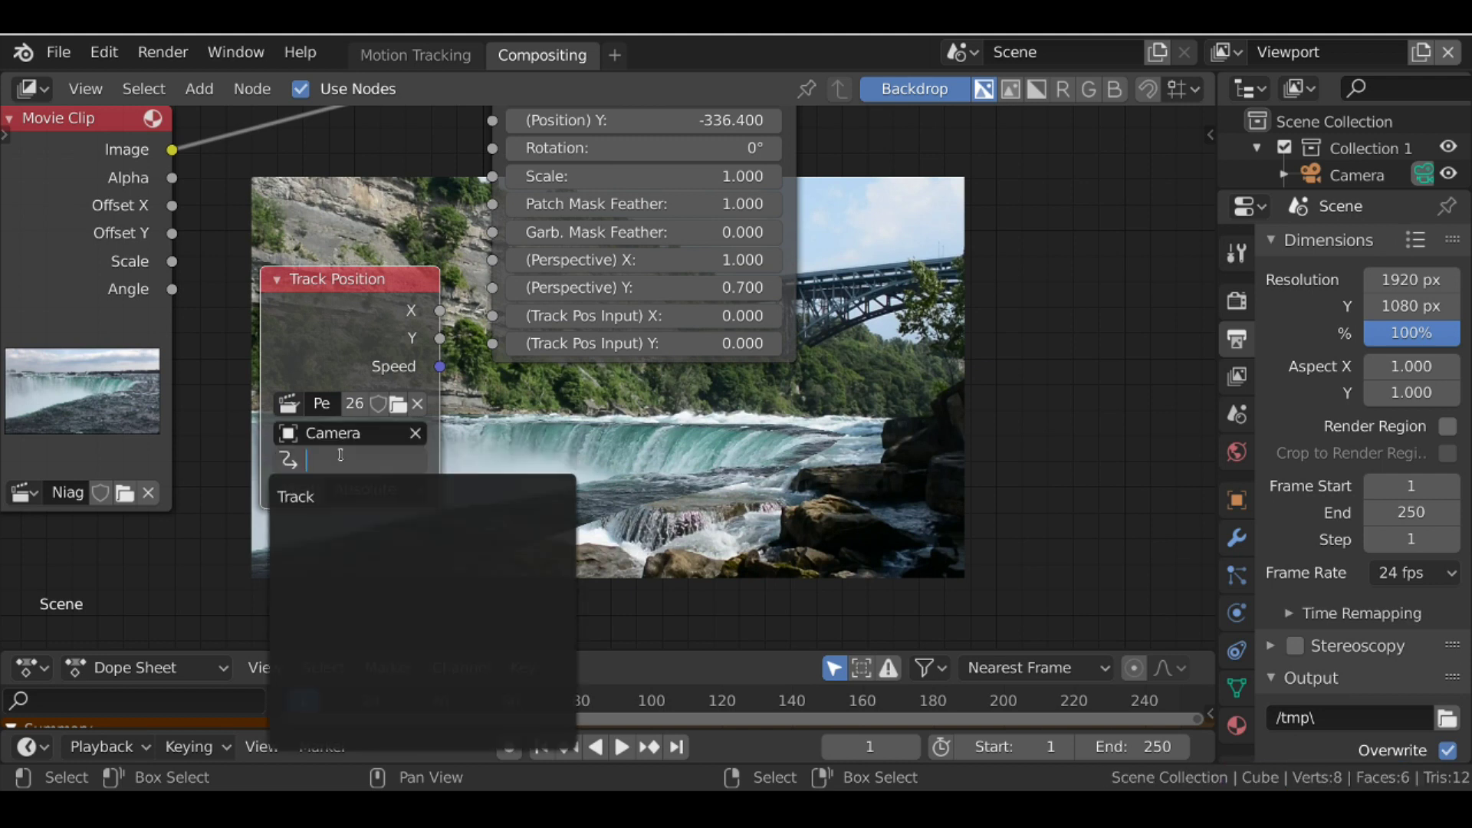
left_click(311, 496)
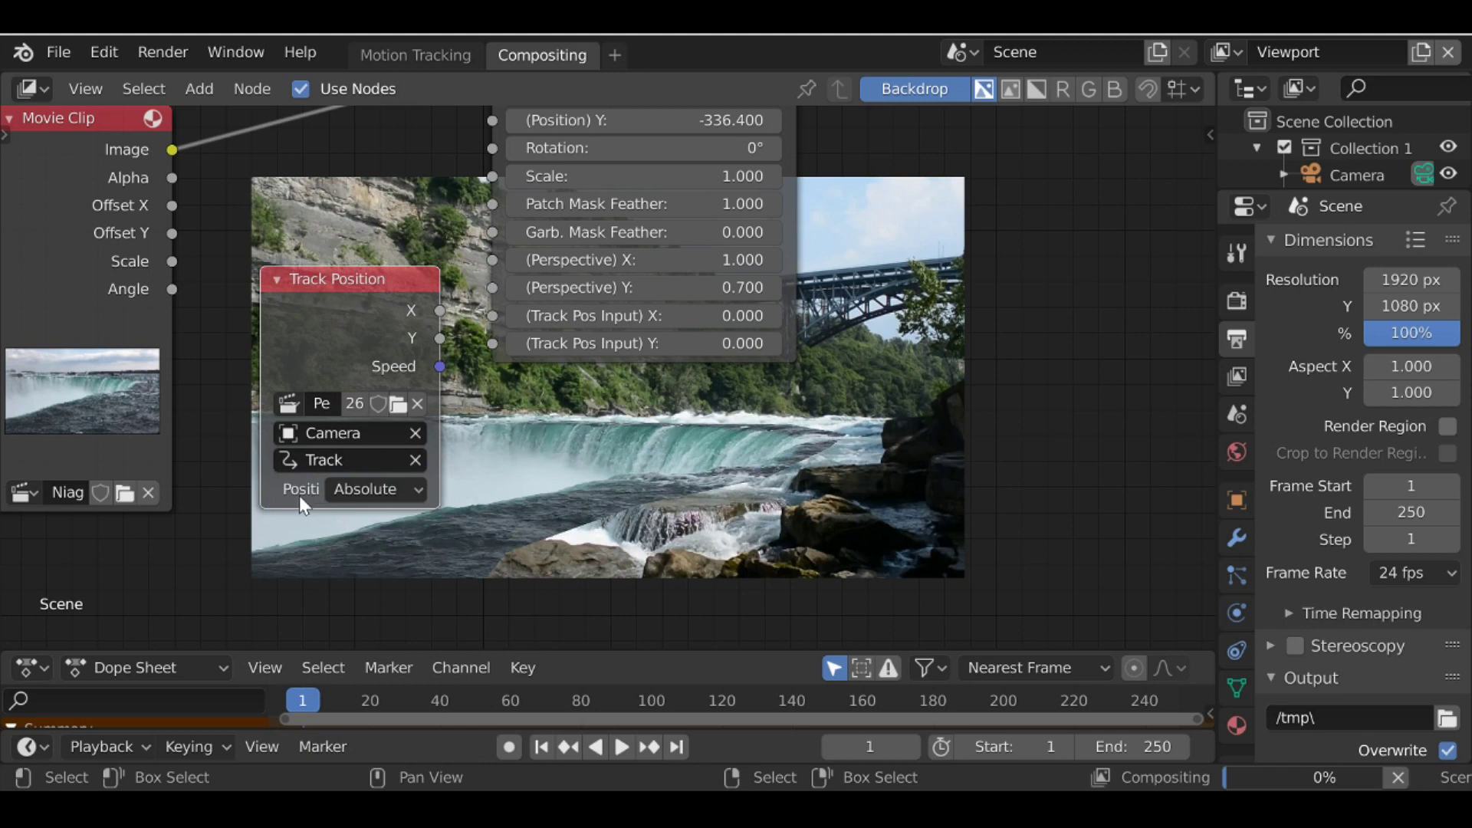
left_click(375, 491)
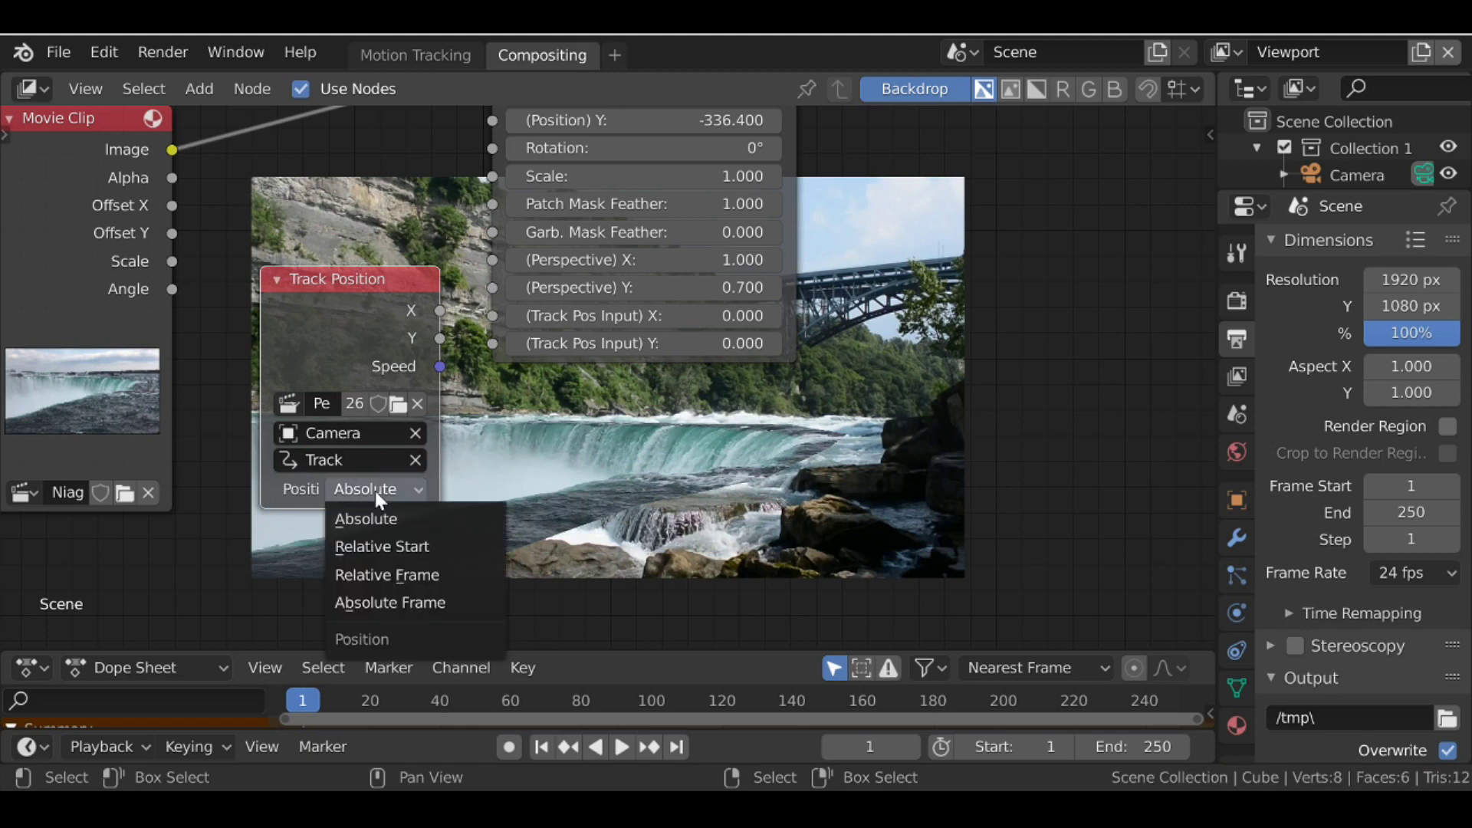
left_click(407, 548)
- Connect the Track Position node's X and Y outputs to the matching Track Pos Inputs, and collapse the node
left_click_drag(354, 325, 331, 338)
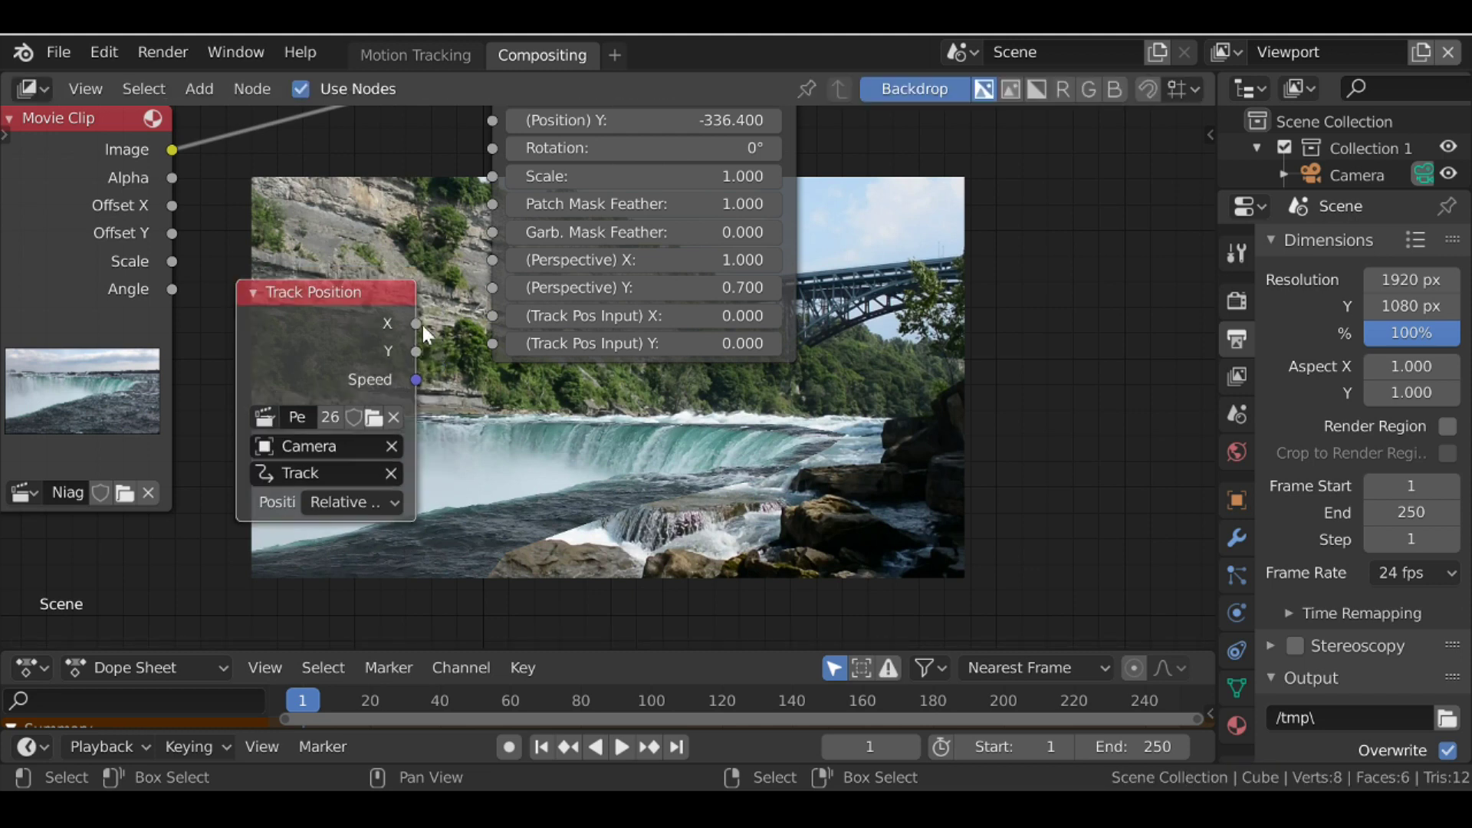
left_click_drag(419, 325, 503, 314)
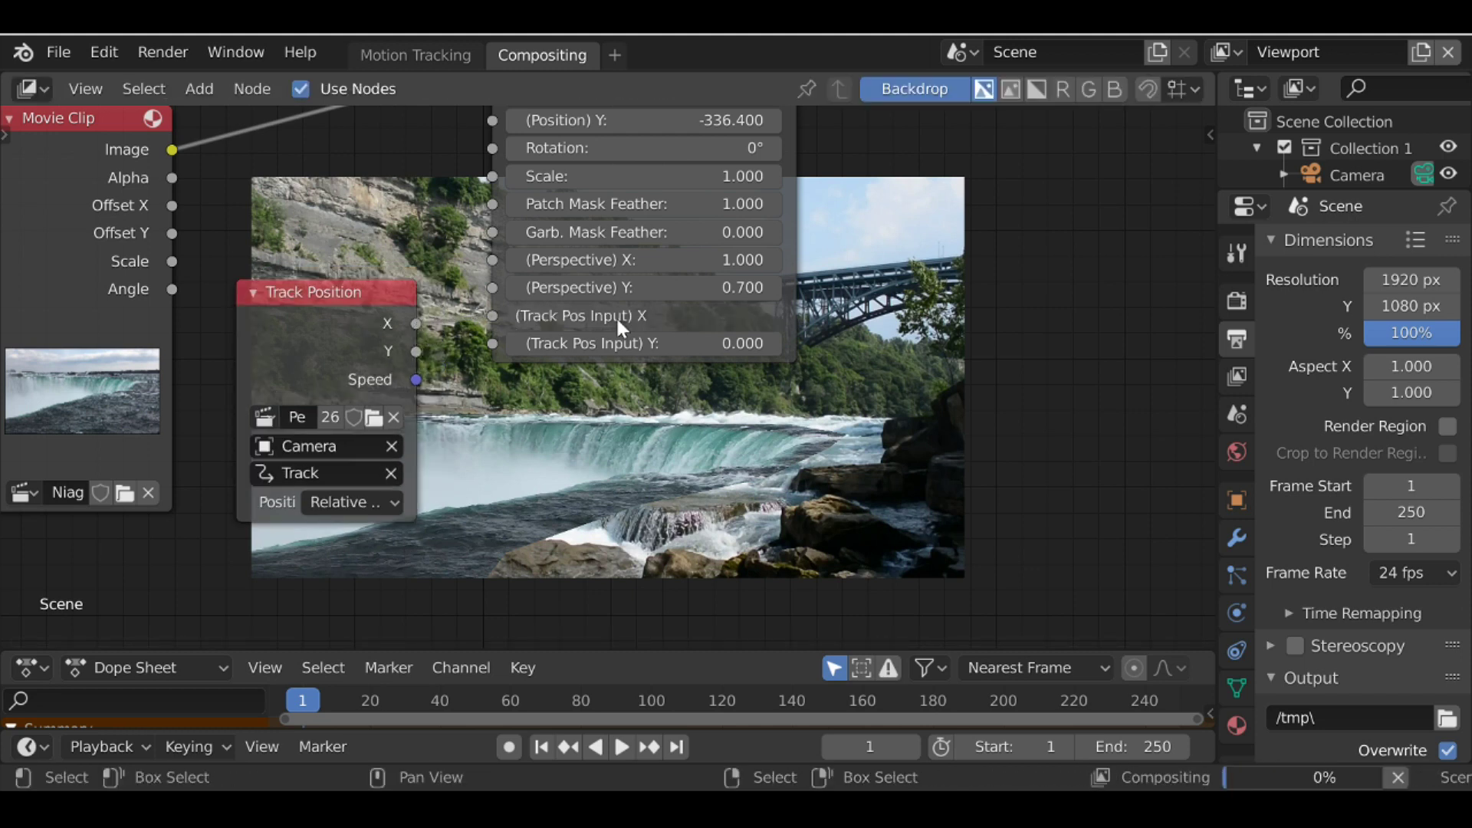
left_click_drag(414, 353, 503, 341)
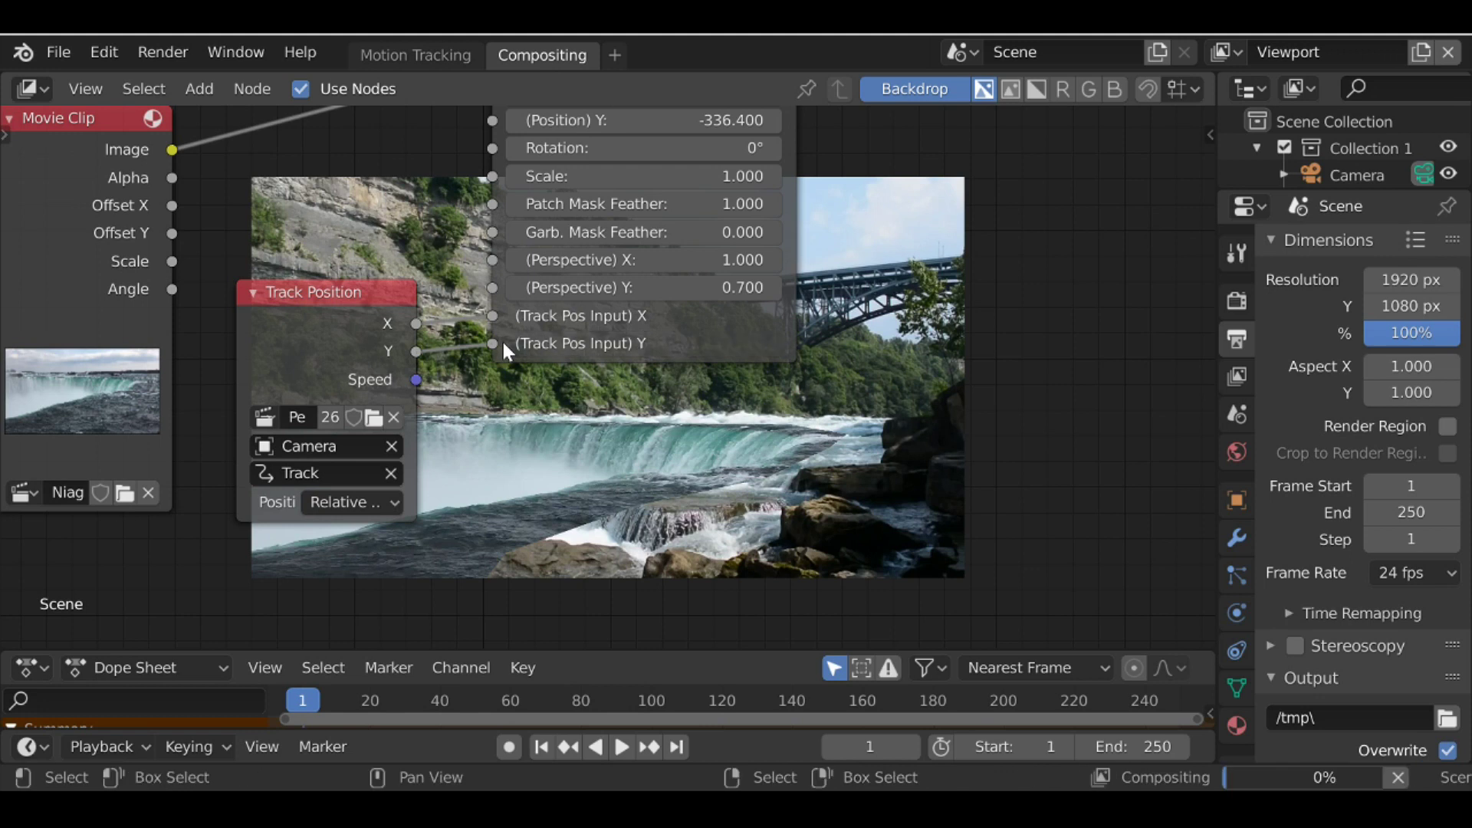
left_click(253, 291)
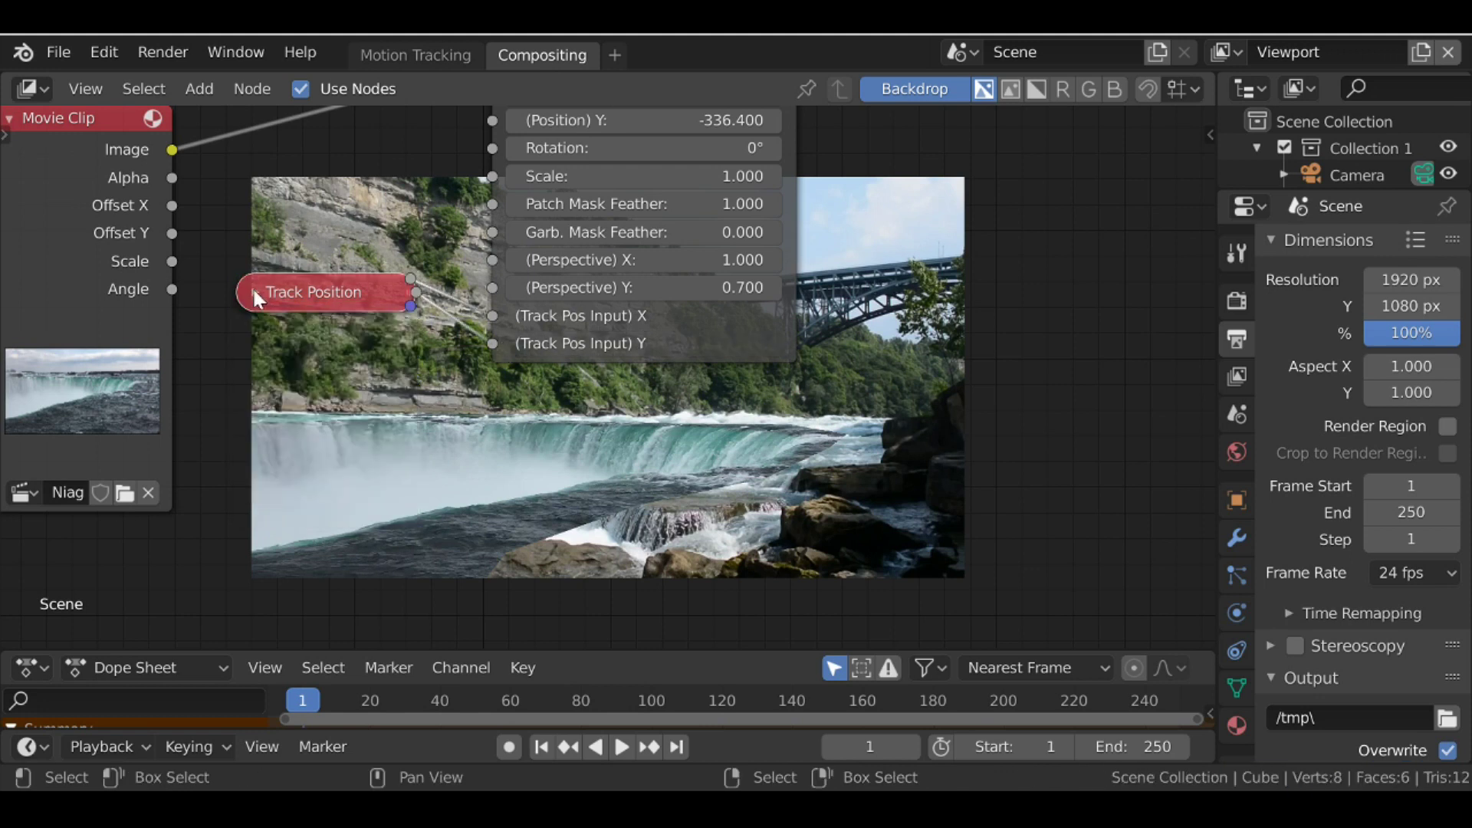
- Set the Patch Mask Feather to 30 and move the collapsed Track Position node level with its inputs
scroll(528, 438, "down", 3)
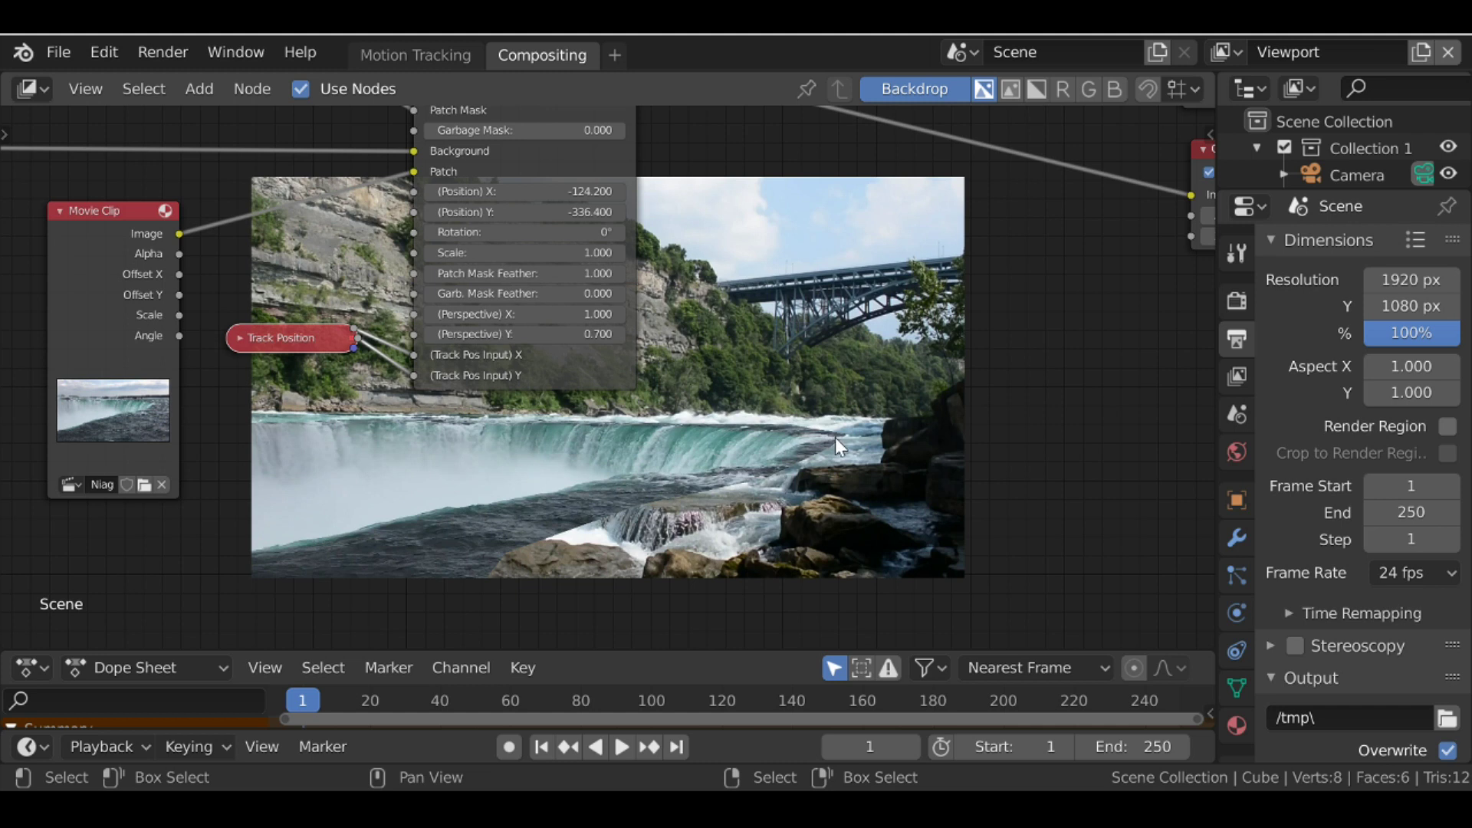
scroll(806, 408, "up", 2)
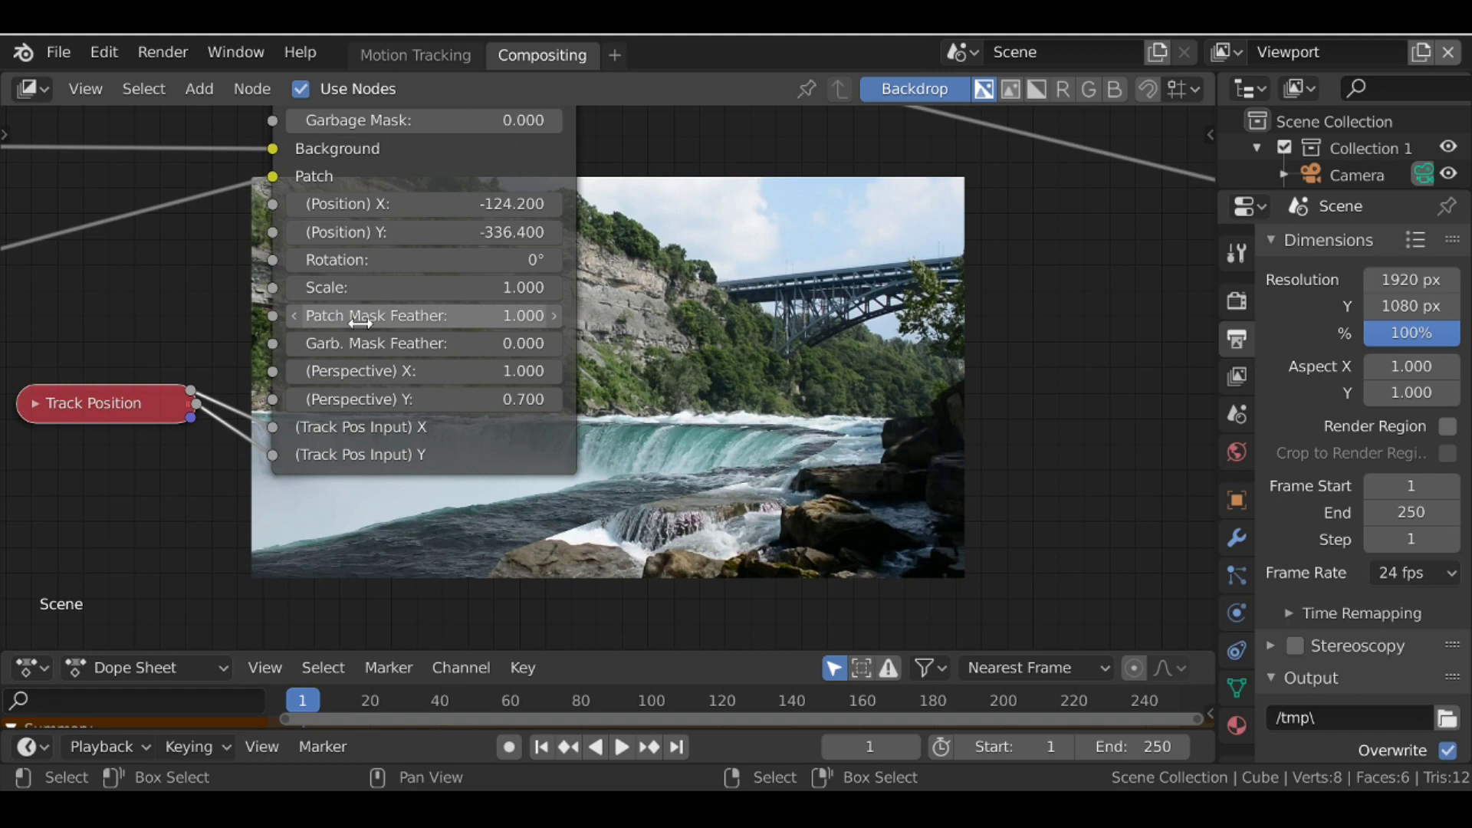
left_click_drag(399, 315, 518, 315)
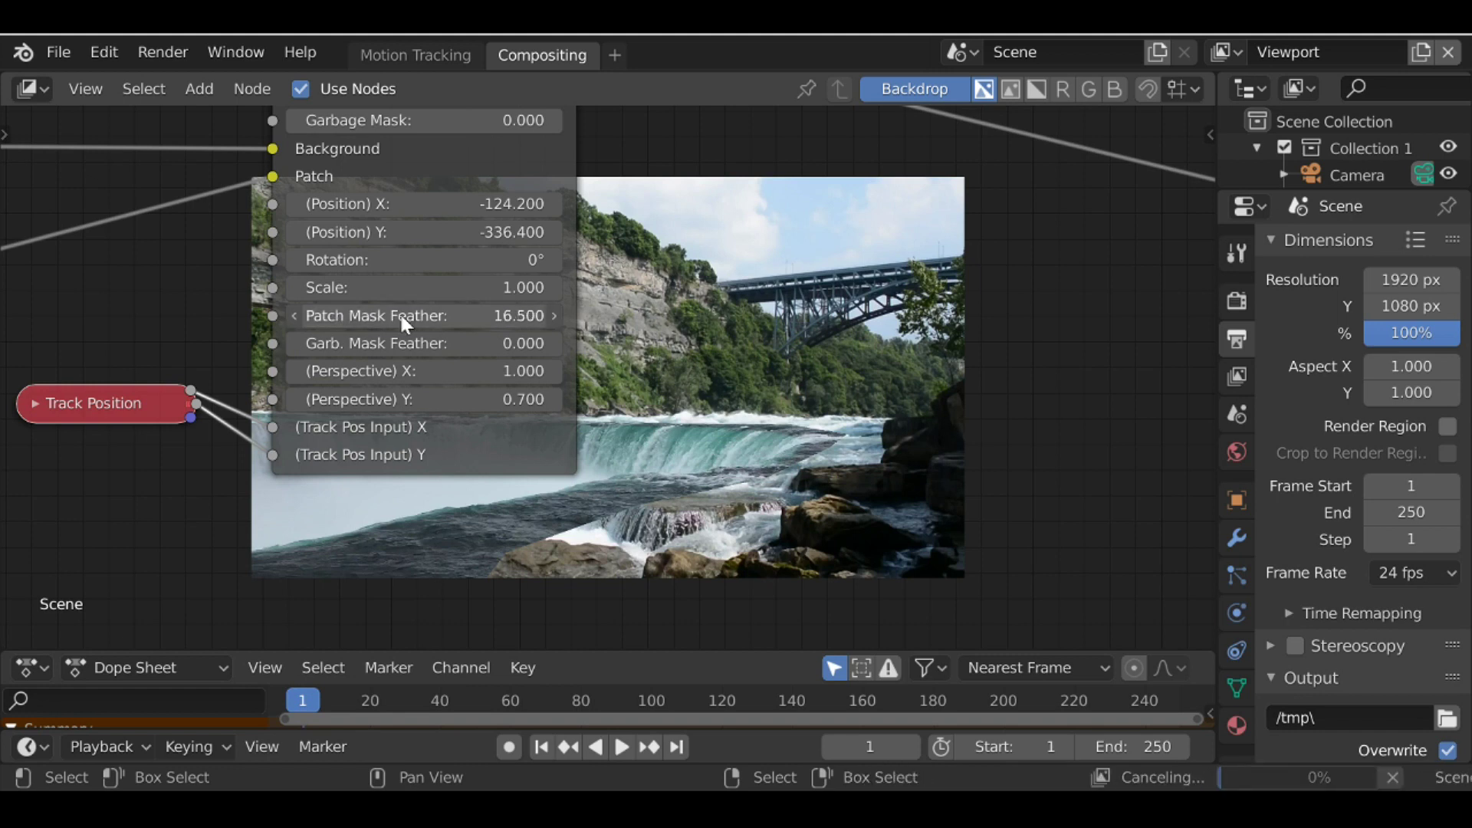
left_click(400, 316)
type("30")
key("Return")
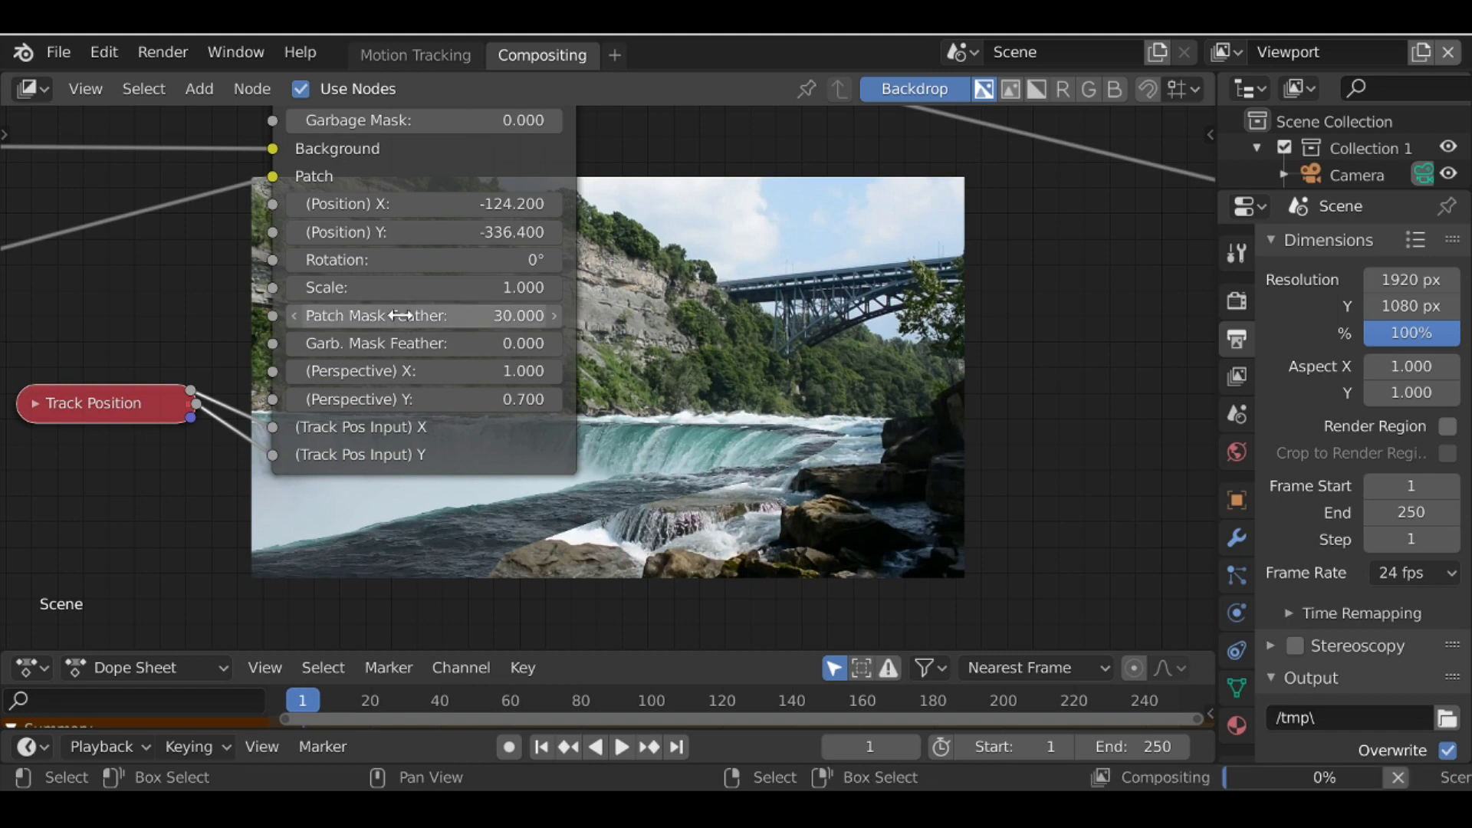
left_click_drag(129, 401, 127, 439)
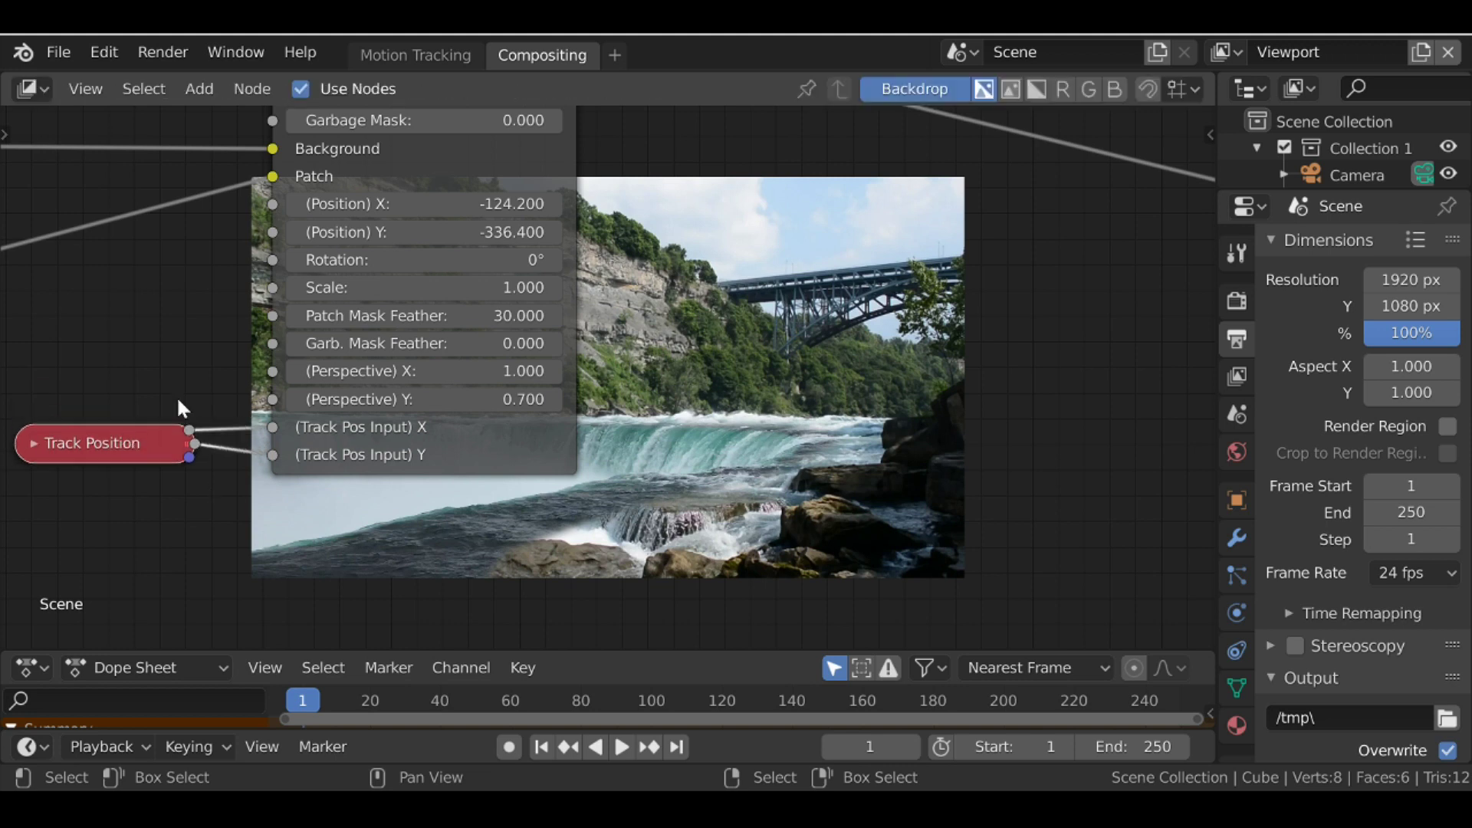
- Move the Water / Patch mask node closer to the Patch Node and place a duplicate of it below
scroll(247, 391, "down", 4)
middle_click_drag(313, 266, 393, 224)
scroll(460, 338, "down", 3)
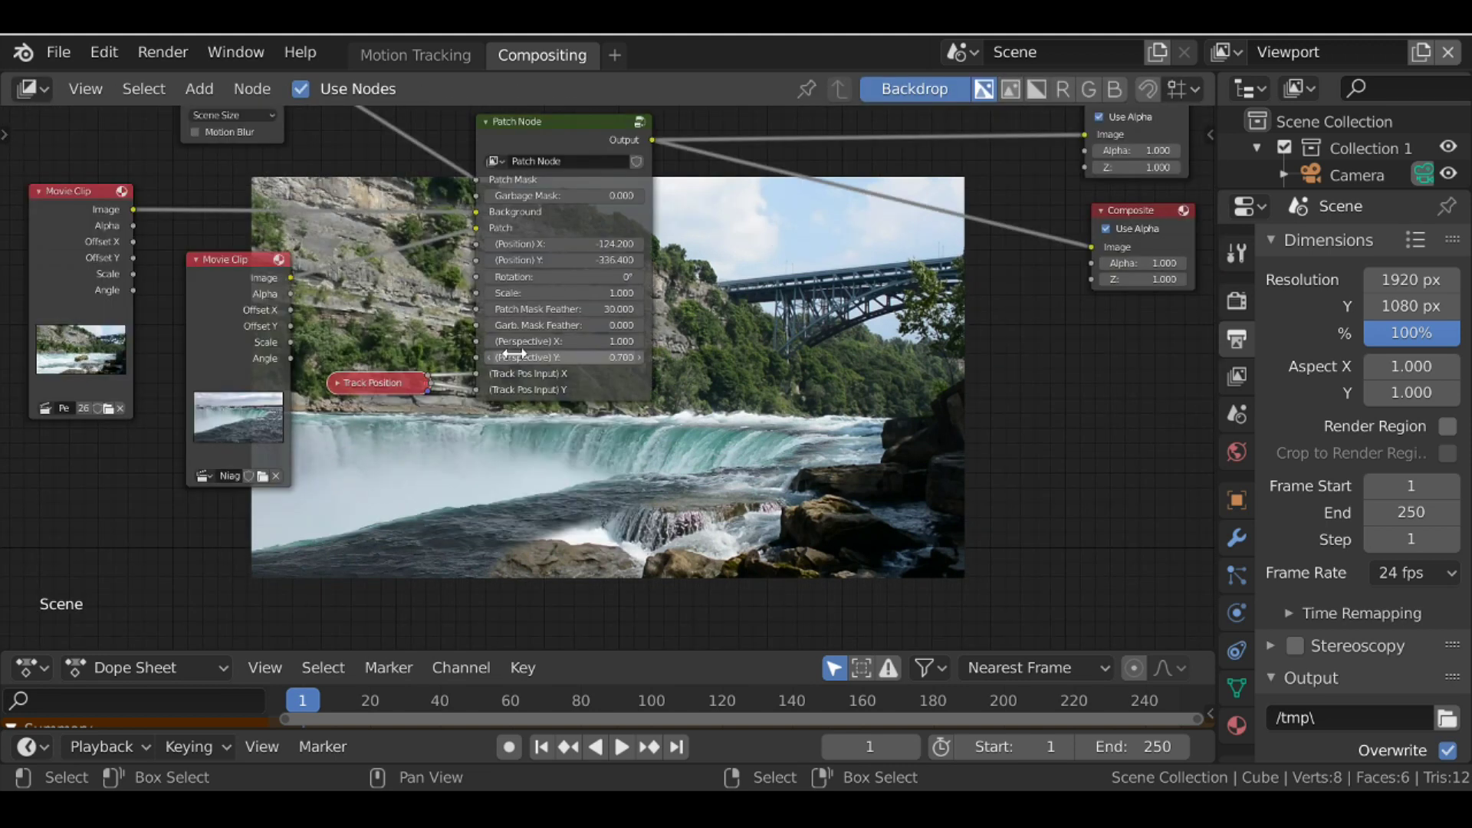
middle_click_drag(513, 354, 498, 316)
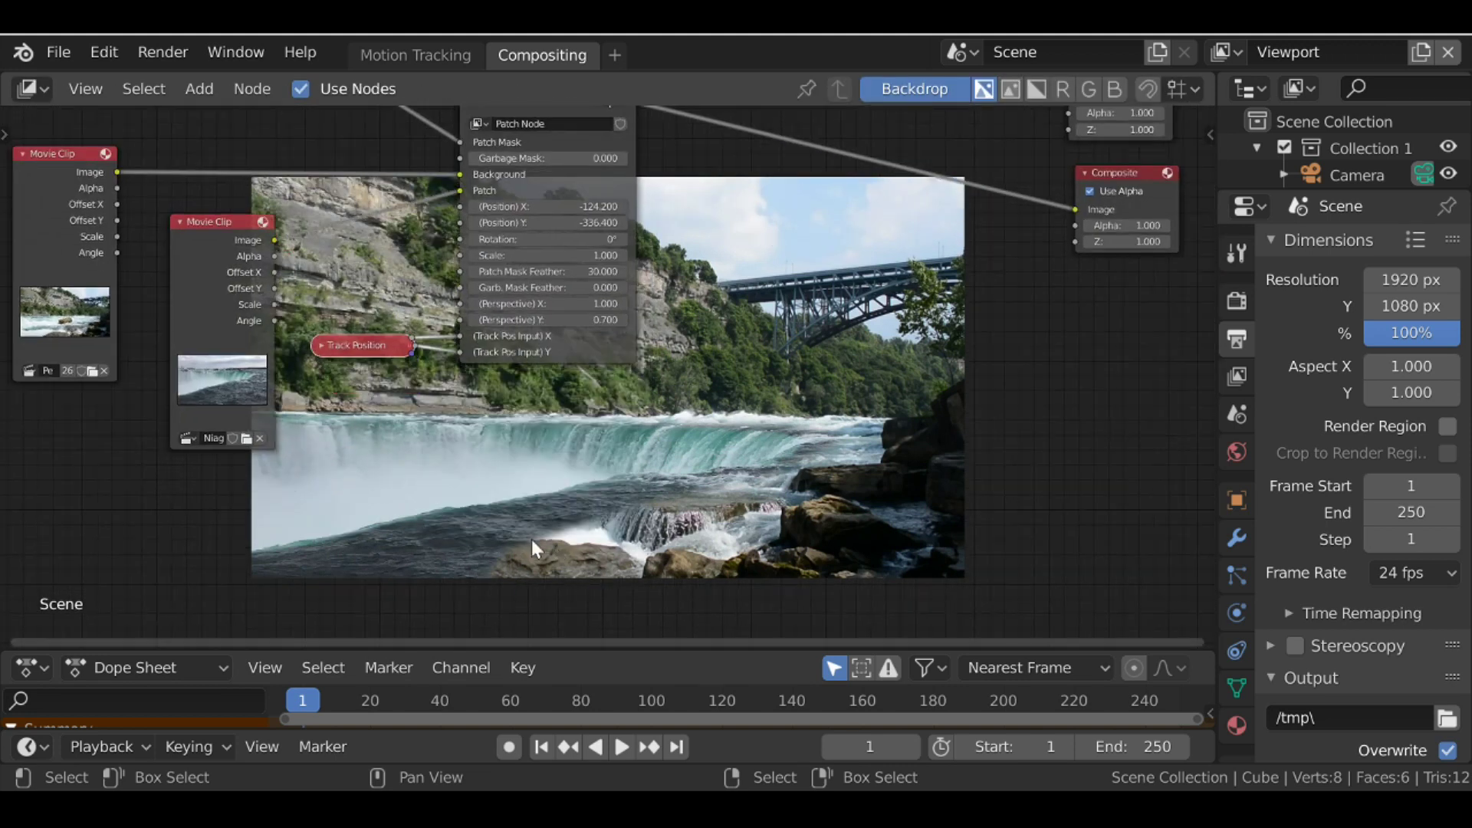
middle_click_drag(515, 317, 532, 416)
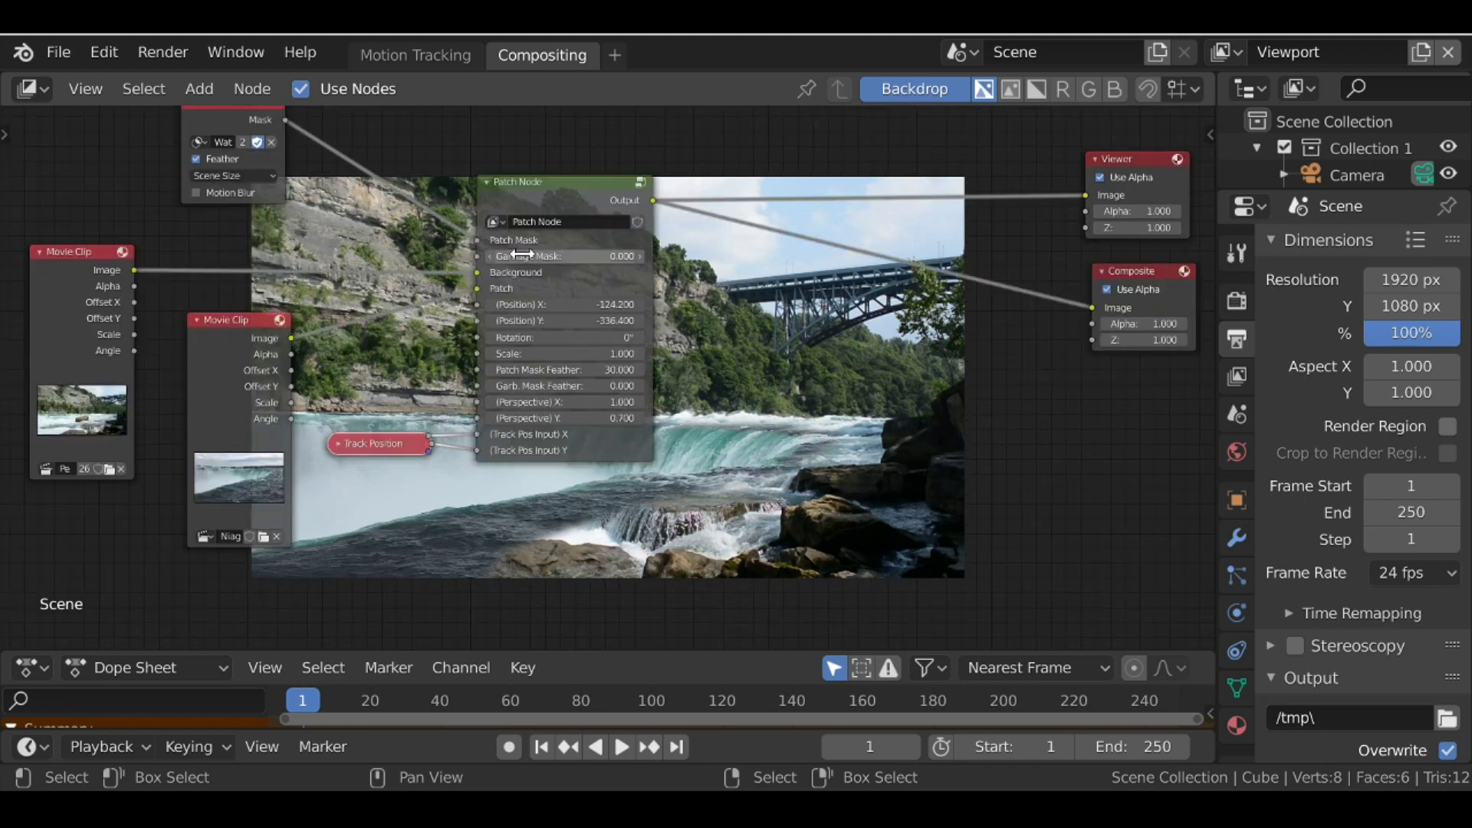
middle_click_drag(255, 123, 306, 221)
left_click_drag(306, 228, 358, 296)
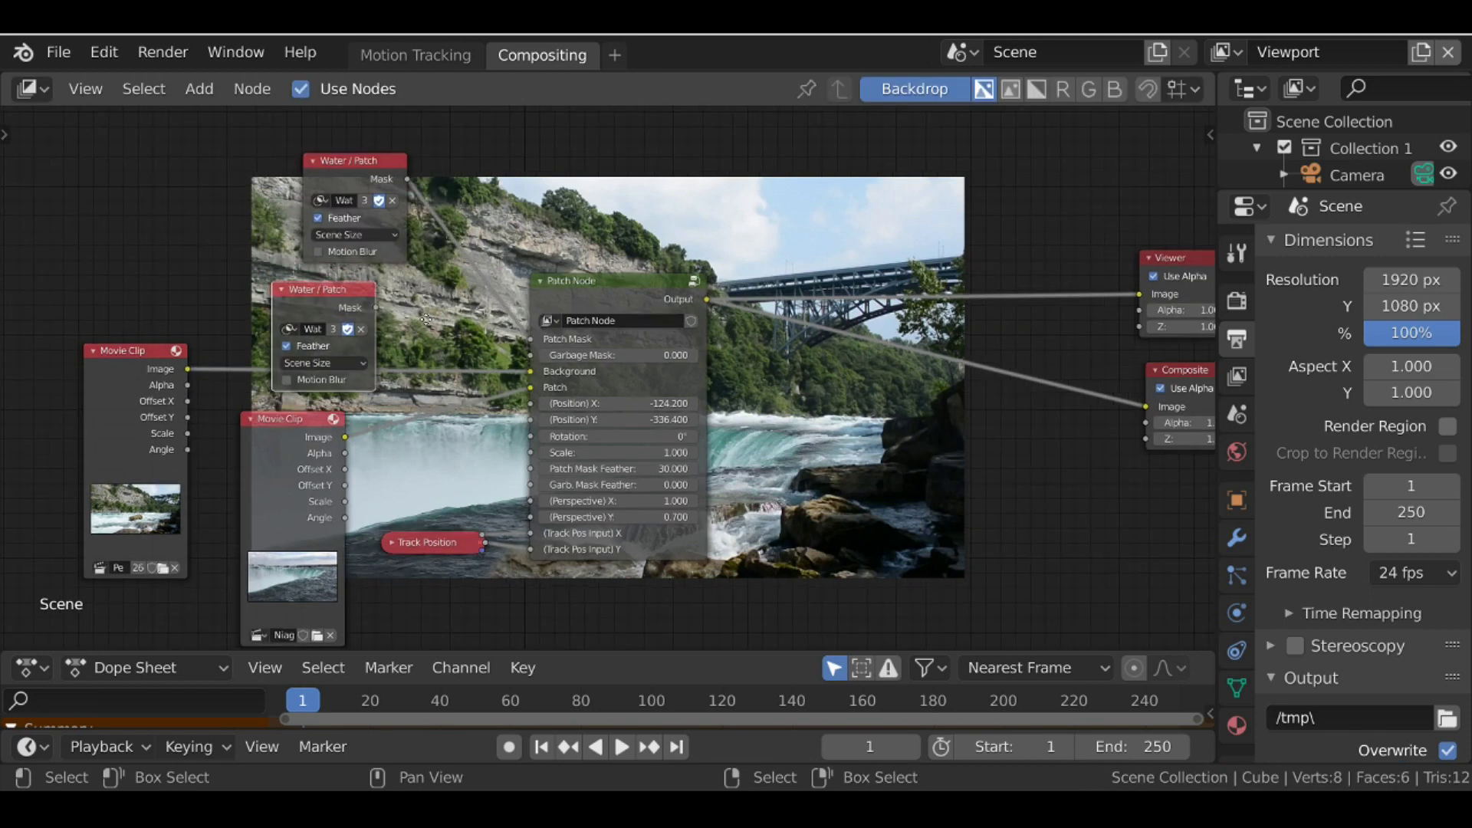
- Switch the duplicated mask node to the Rock / Garbage mask and connect its Mask output to the Patch Node's Garbage Mask input
scroll(341, 269, "up", 2)
left_click(265, 359)
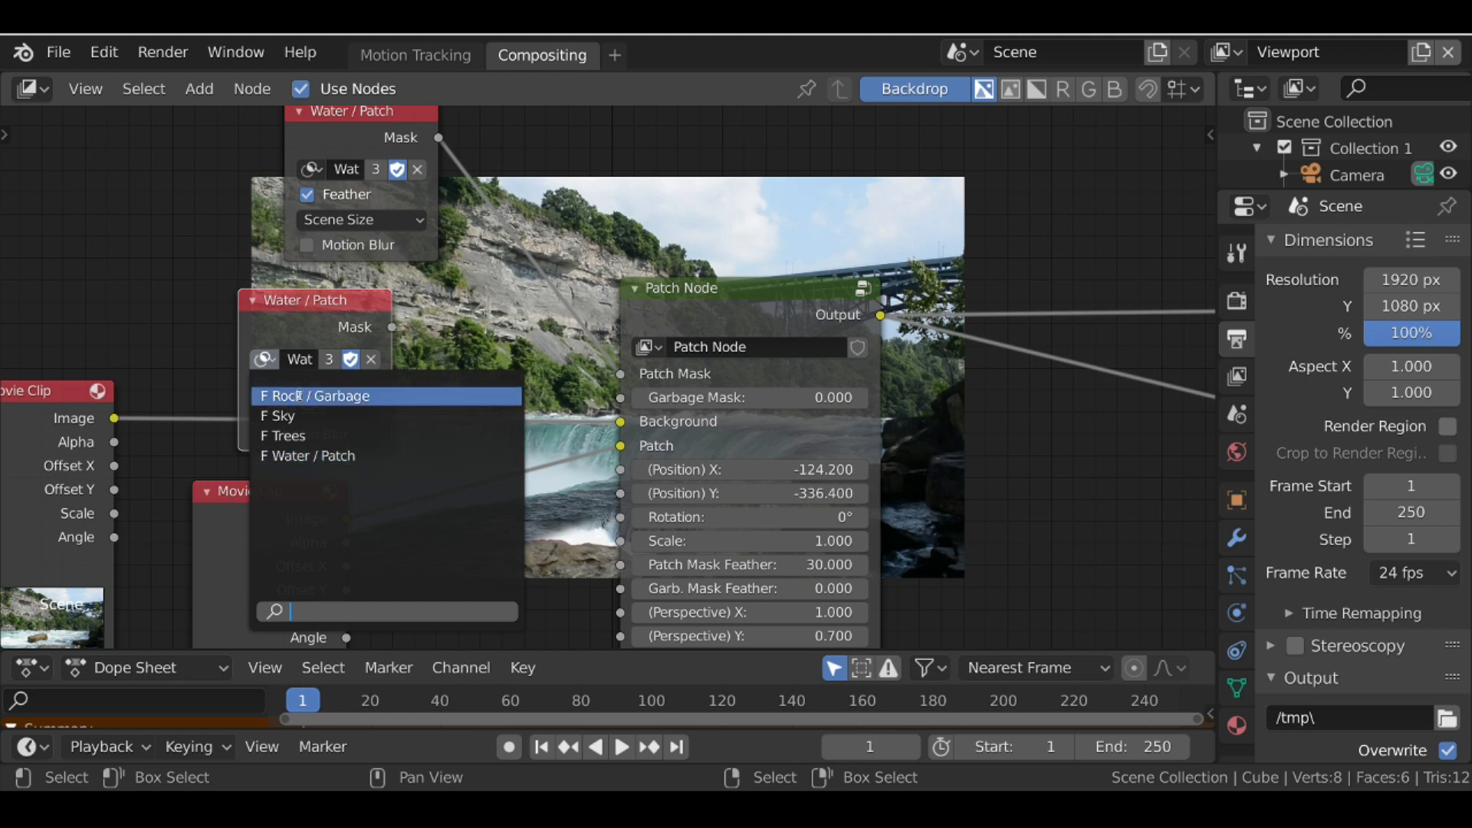
left_click(374, 395)
scroll(480, 326, "down", 2, "shift")
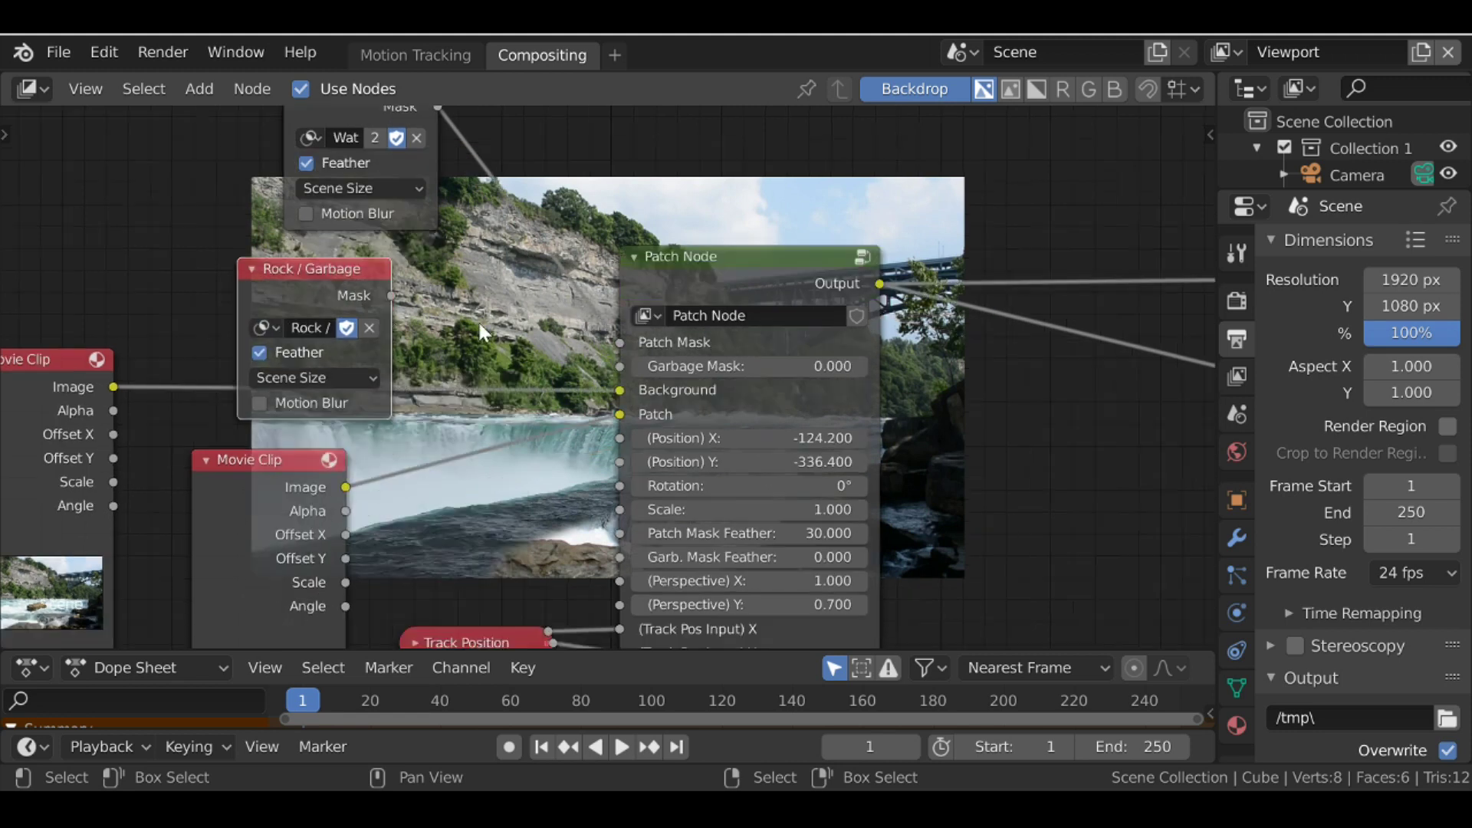
left_click_drag(392, 297, 627, 367)
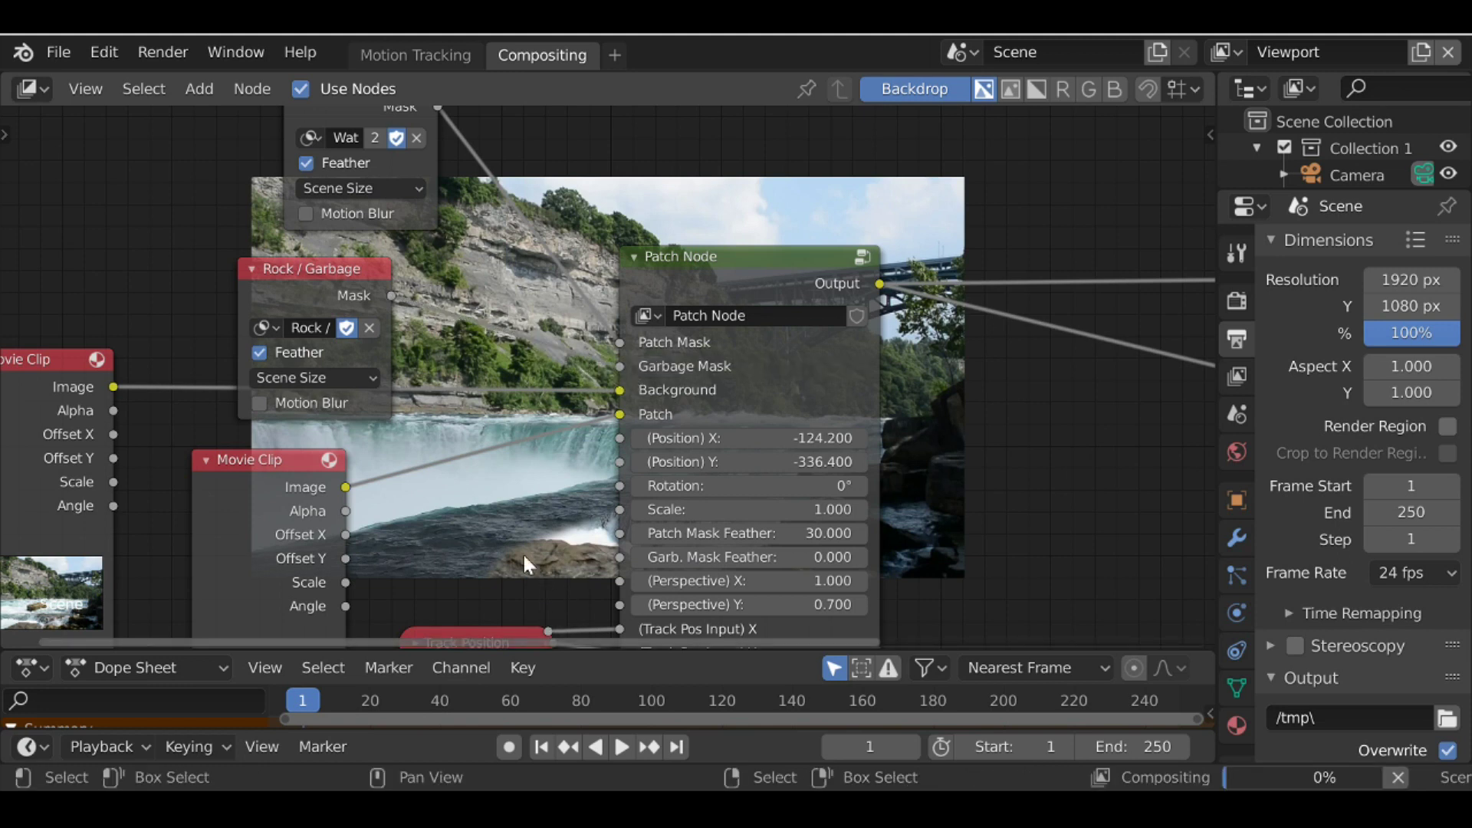
- Set the Patch Node's Garb. Mask Feather to 5
middle_click_drag(509, 559, 358, 383)
middle_click_drag(506, 521, 500, 523)
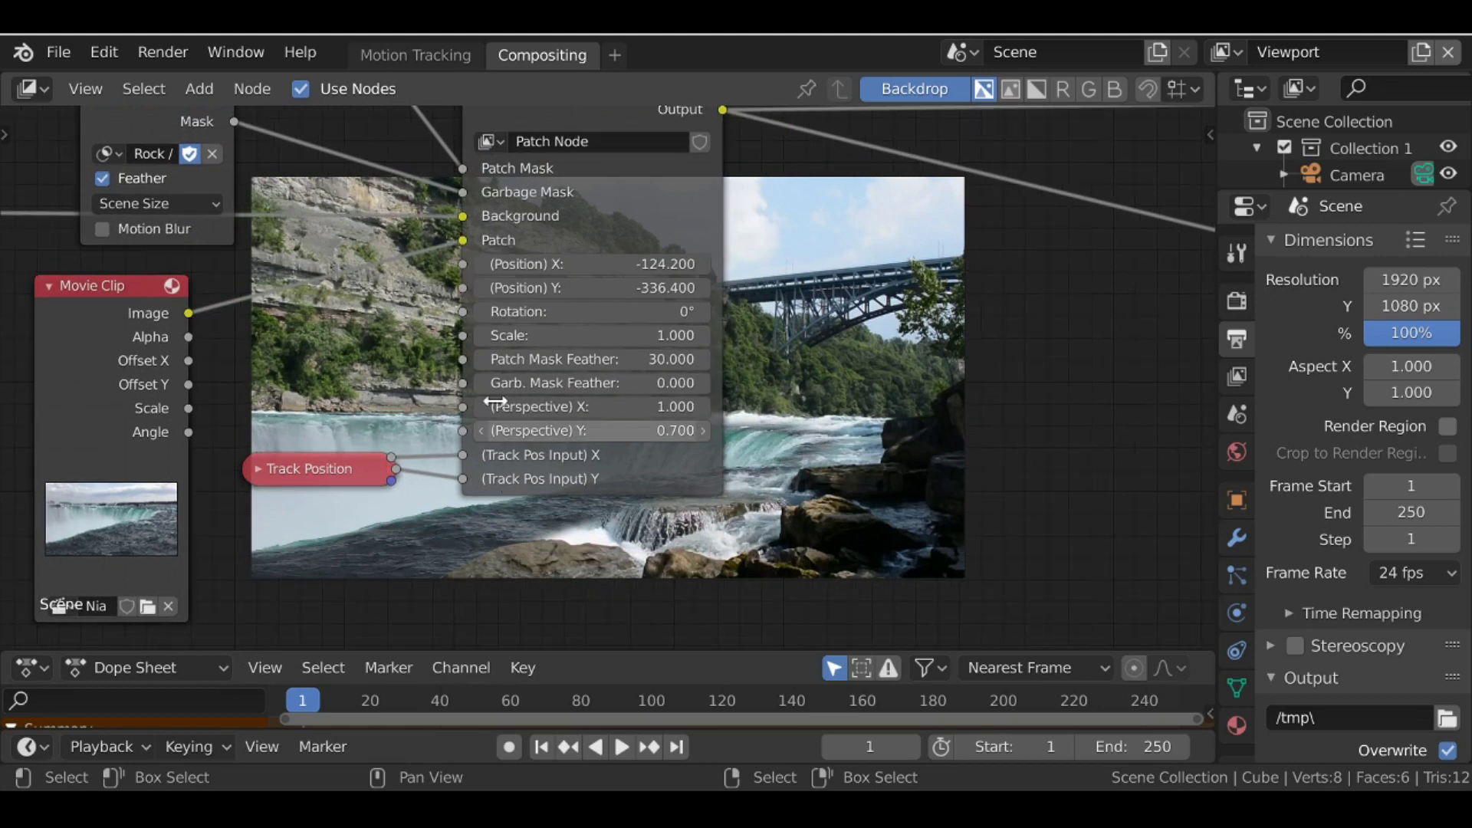
left_click(571, 379)
type("4")
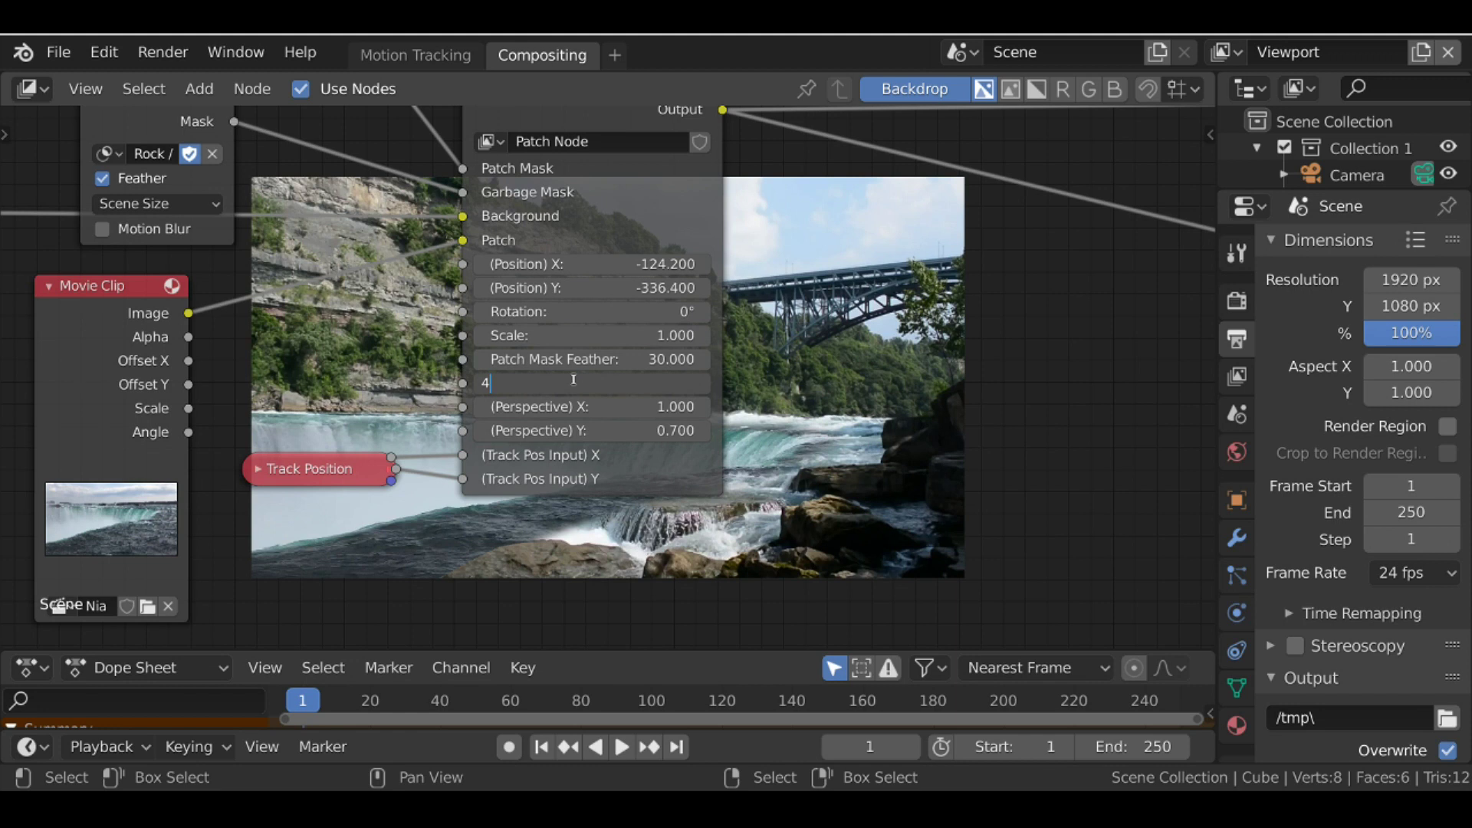
key("BackSpace")
type("5")
key("Return")
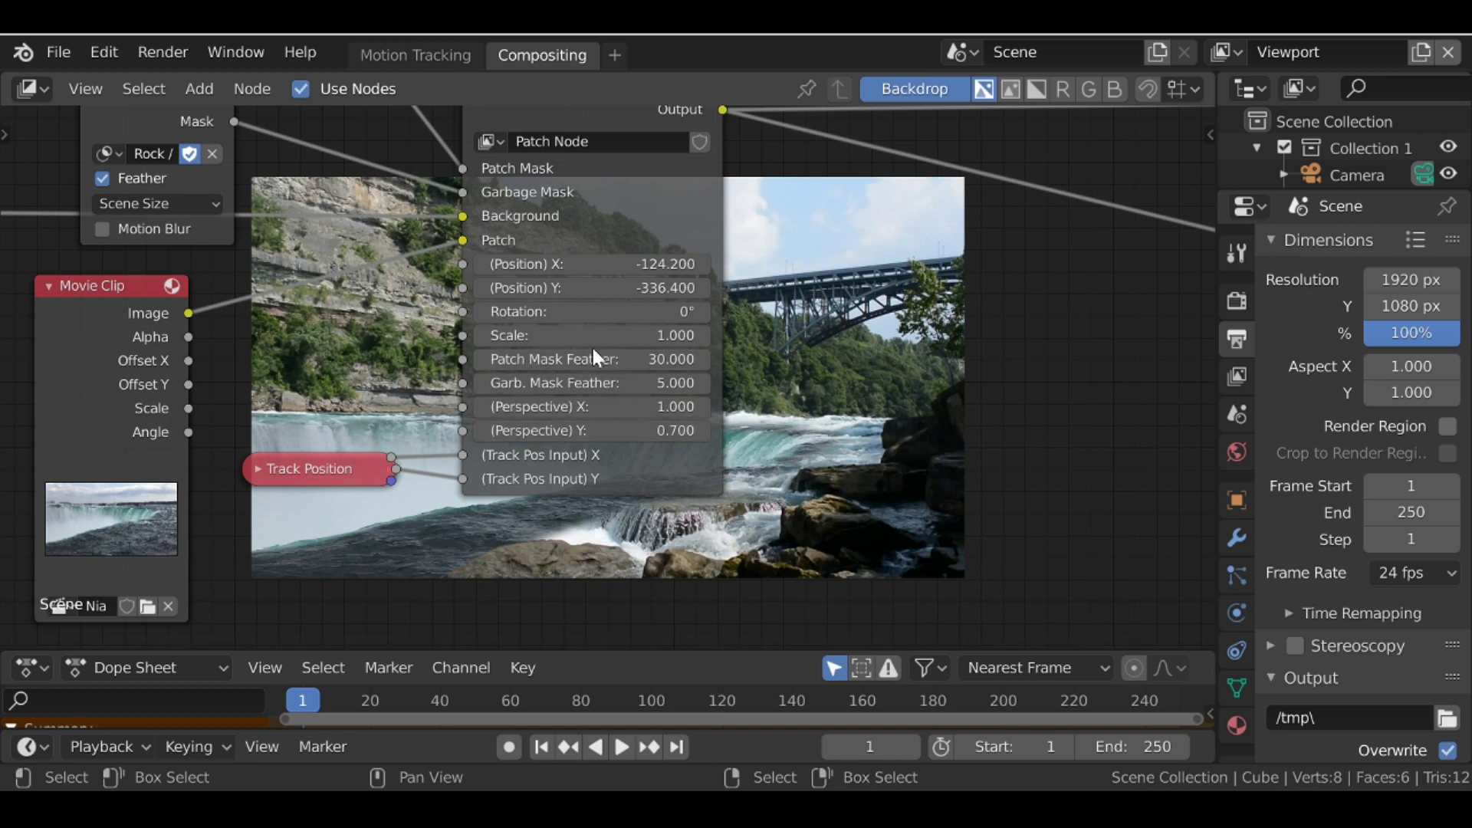
- Move the Niagara Movie Clip node off the backdrop image to below the river footage's Movie Clip node
middle_click_drag(609, 576, 595, 515)
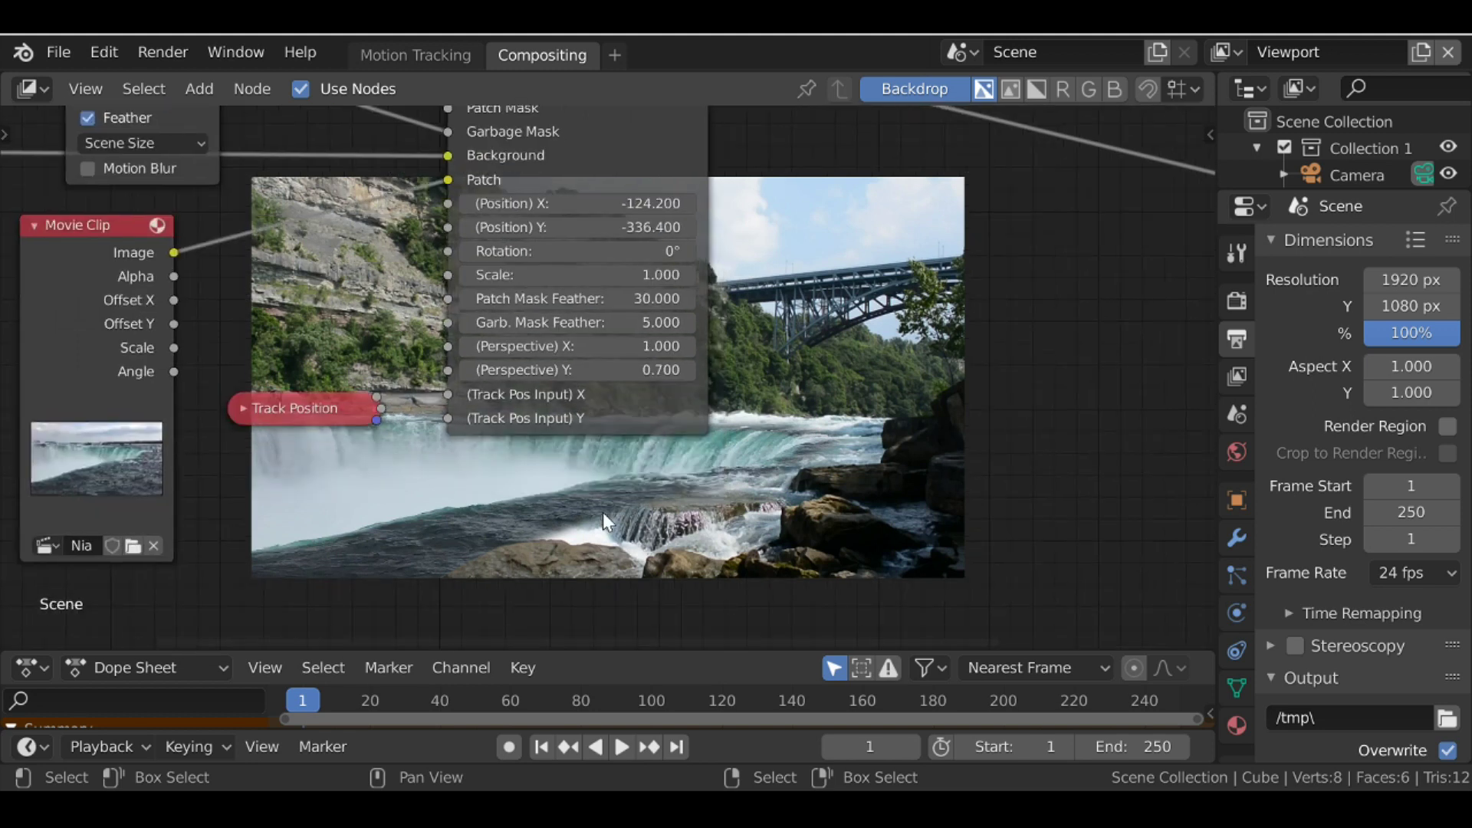
scroll(603, 512, "down", 3)
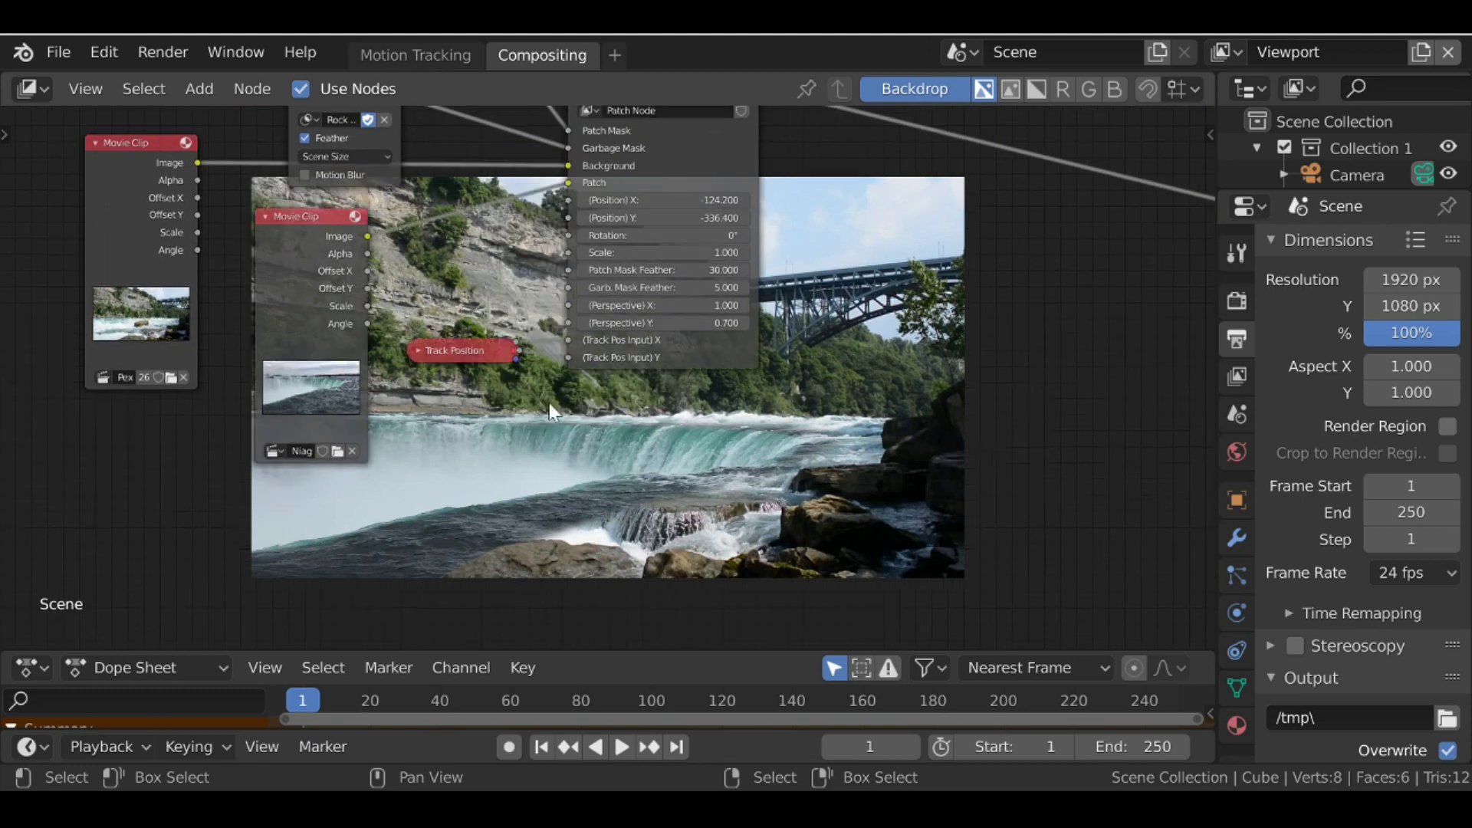
left_click_drag(316, 296, 95, 536)
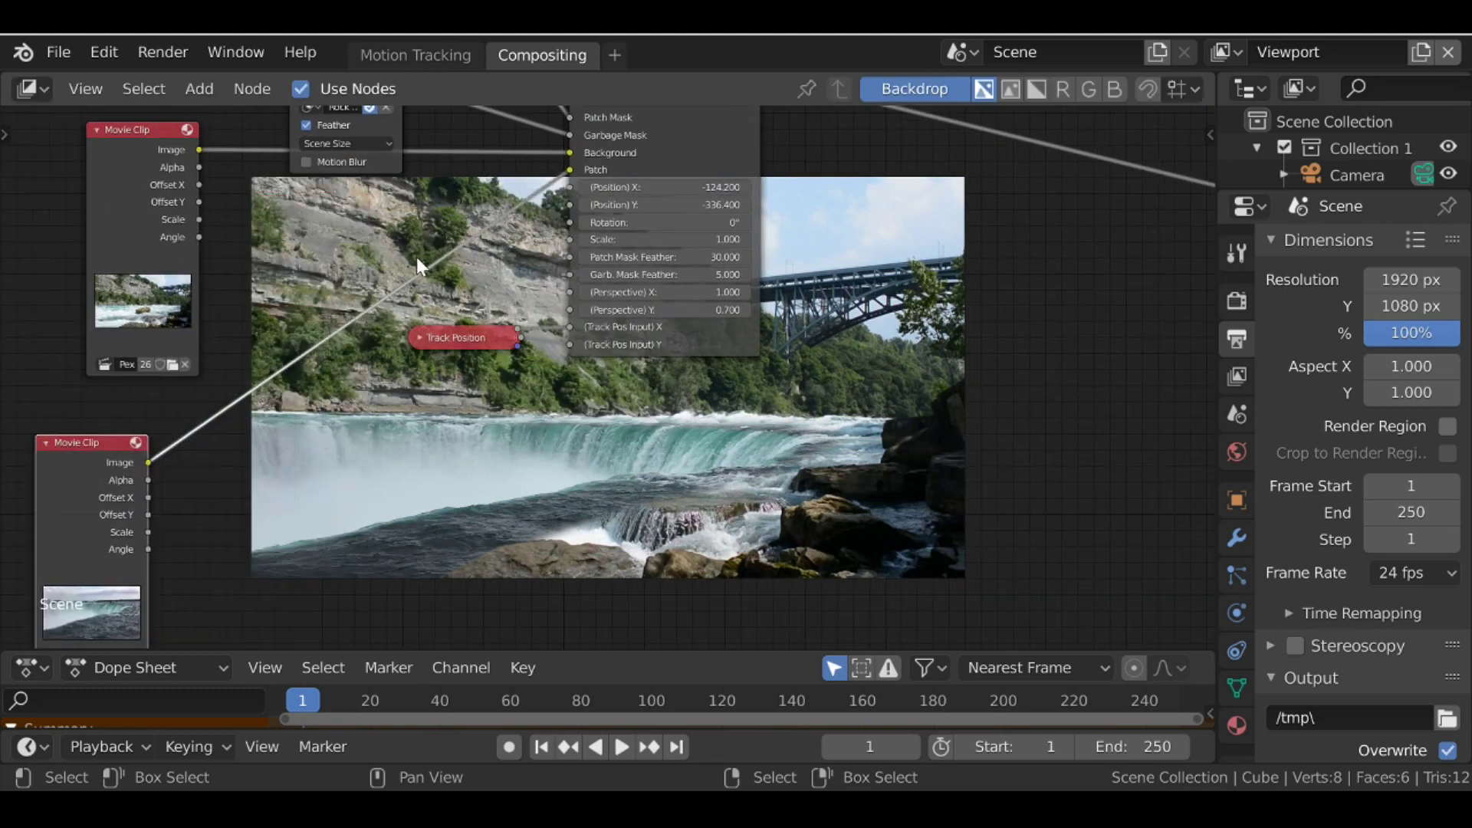
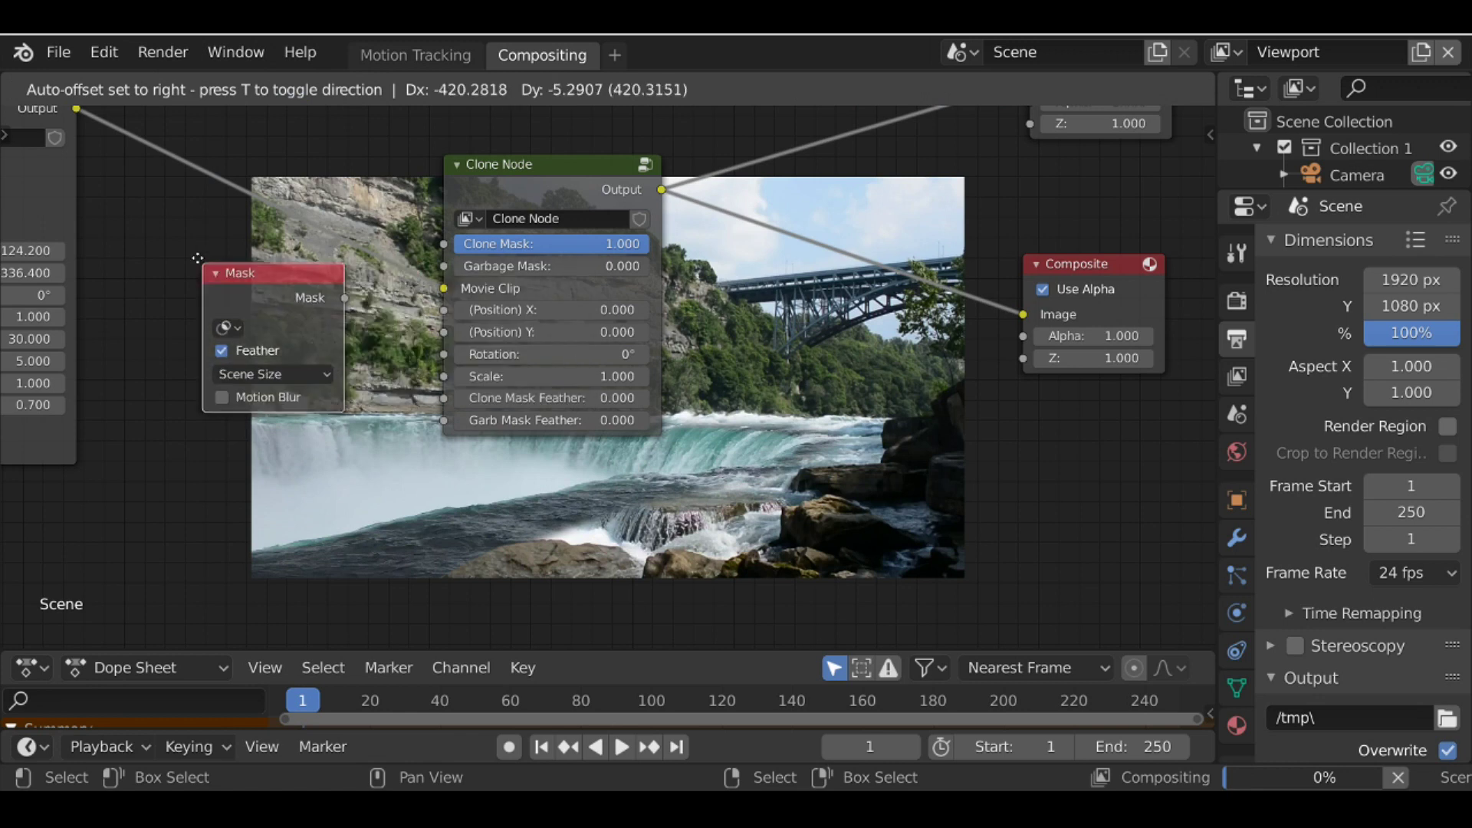
- Assign the Trees mask to the new mask node and connect its Mask output to the Clone Node's Clone Mask input
scroll(233, 323, "up", 2)
left_click(161, 307)
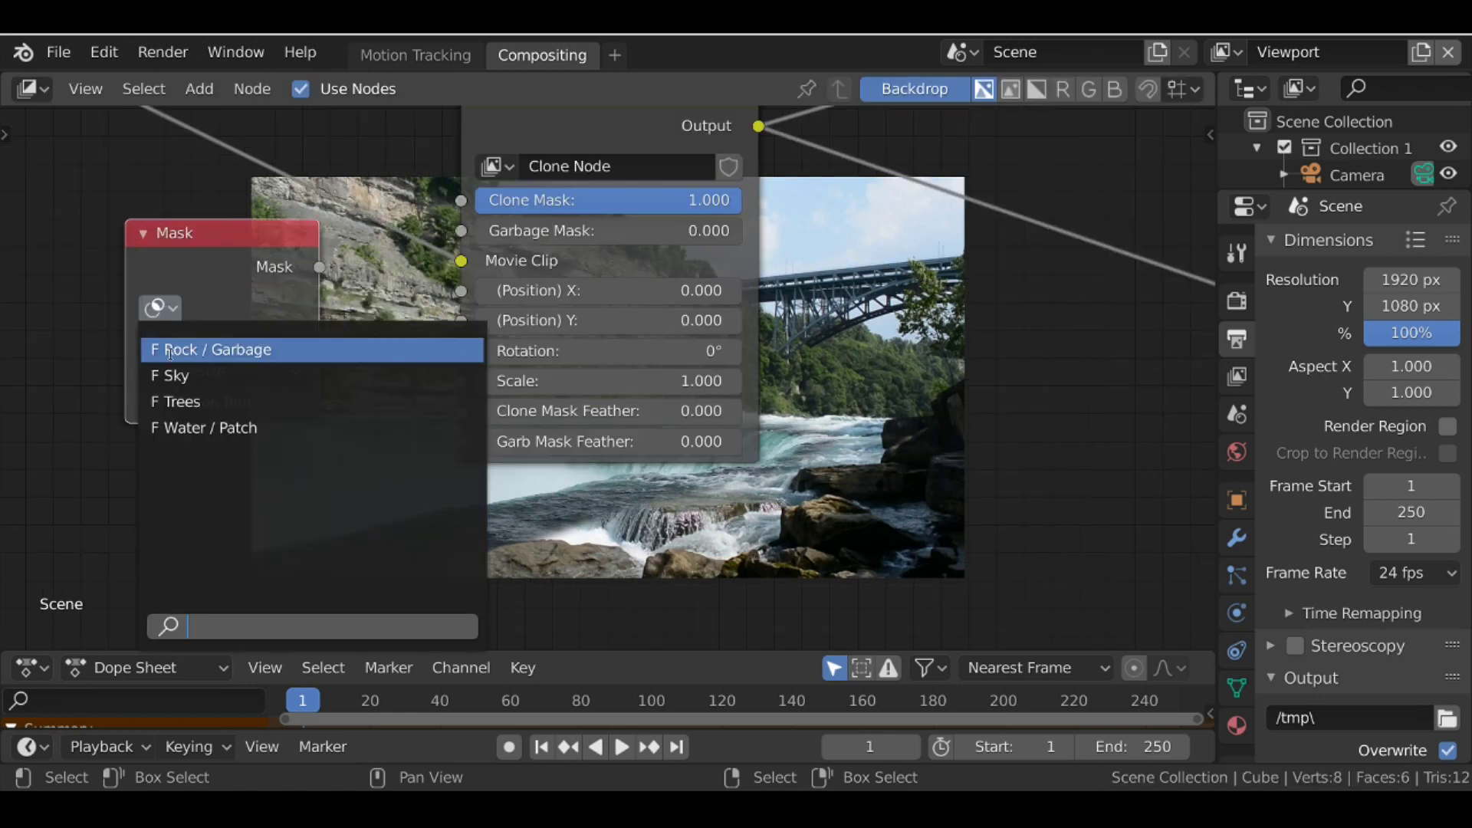
left_click(186, 399)
middle_click_drag(878, 406, 768, 351)
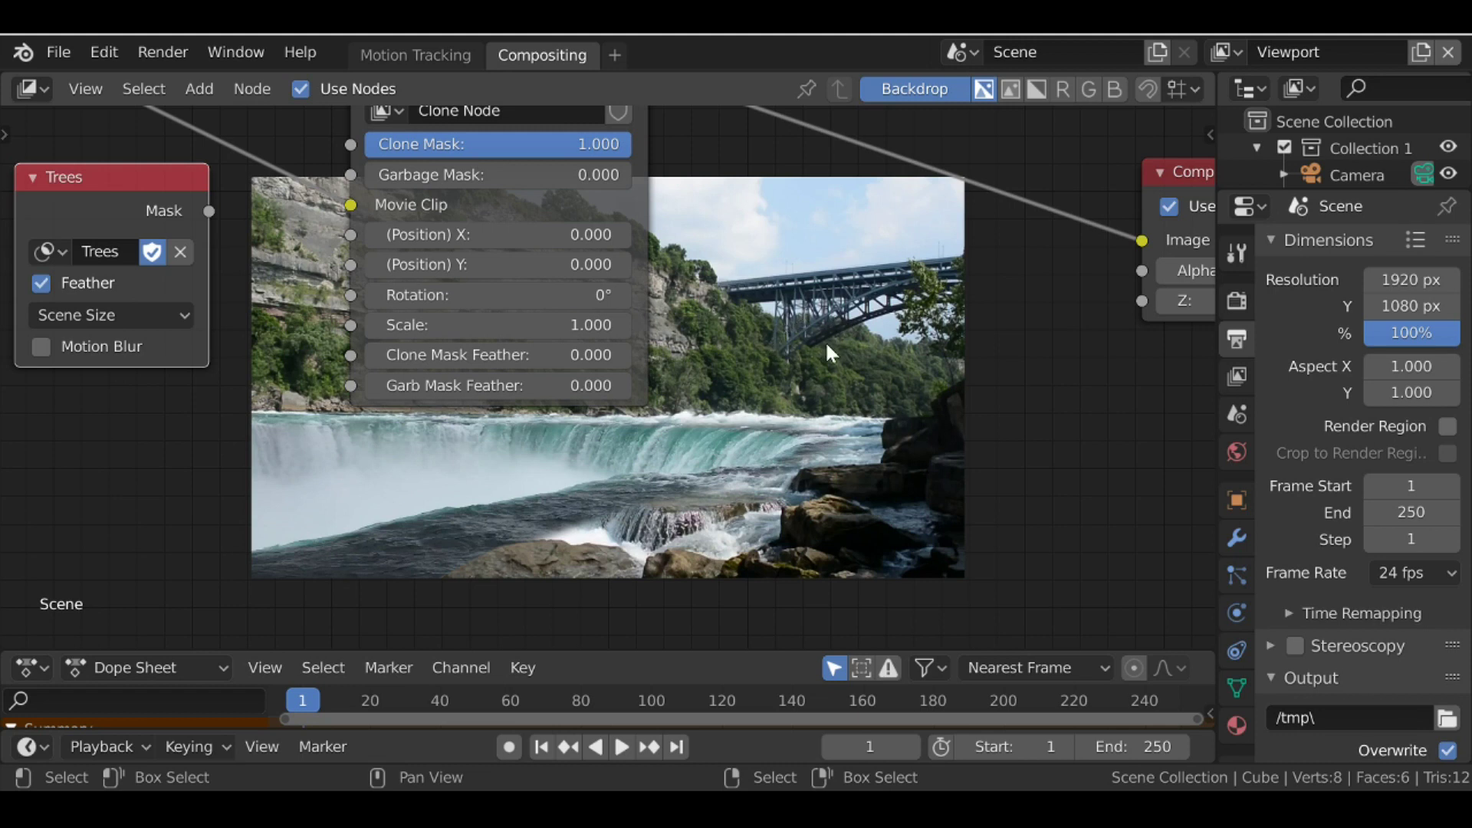
middle_click_drag(537, 356, 656, 444)
mouse_move(330, 299)
left_mouse_down()
mouse_move(440, 242)
mouse_move(506, 232)
left_mouse_up()
middle_click_drag(595, 350, 437, 276)
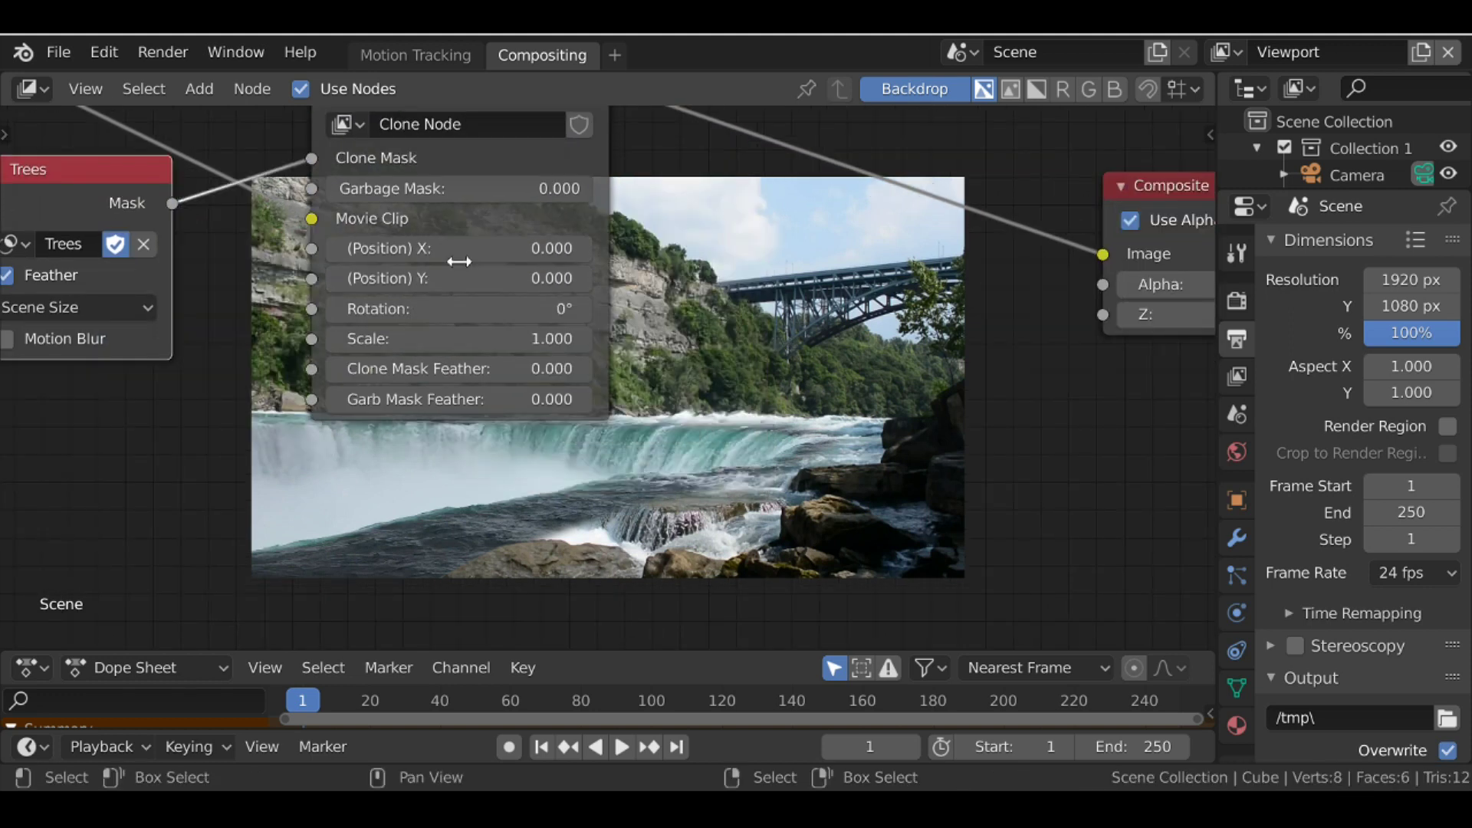
- Offset the Clone Node's source to Position X -149.3 and Position Y 64.9
mouse_move(456, 254)
left_mouse_down()
mouse_move(429, 254)
mouse_move(456, 247)
mouse_move(460, 273)
mouse_move(479, 272)
left_mouse_up()
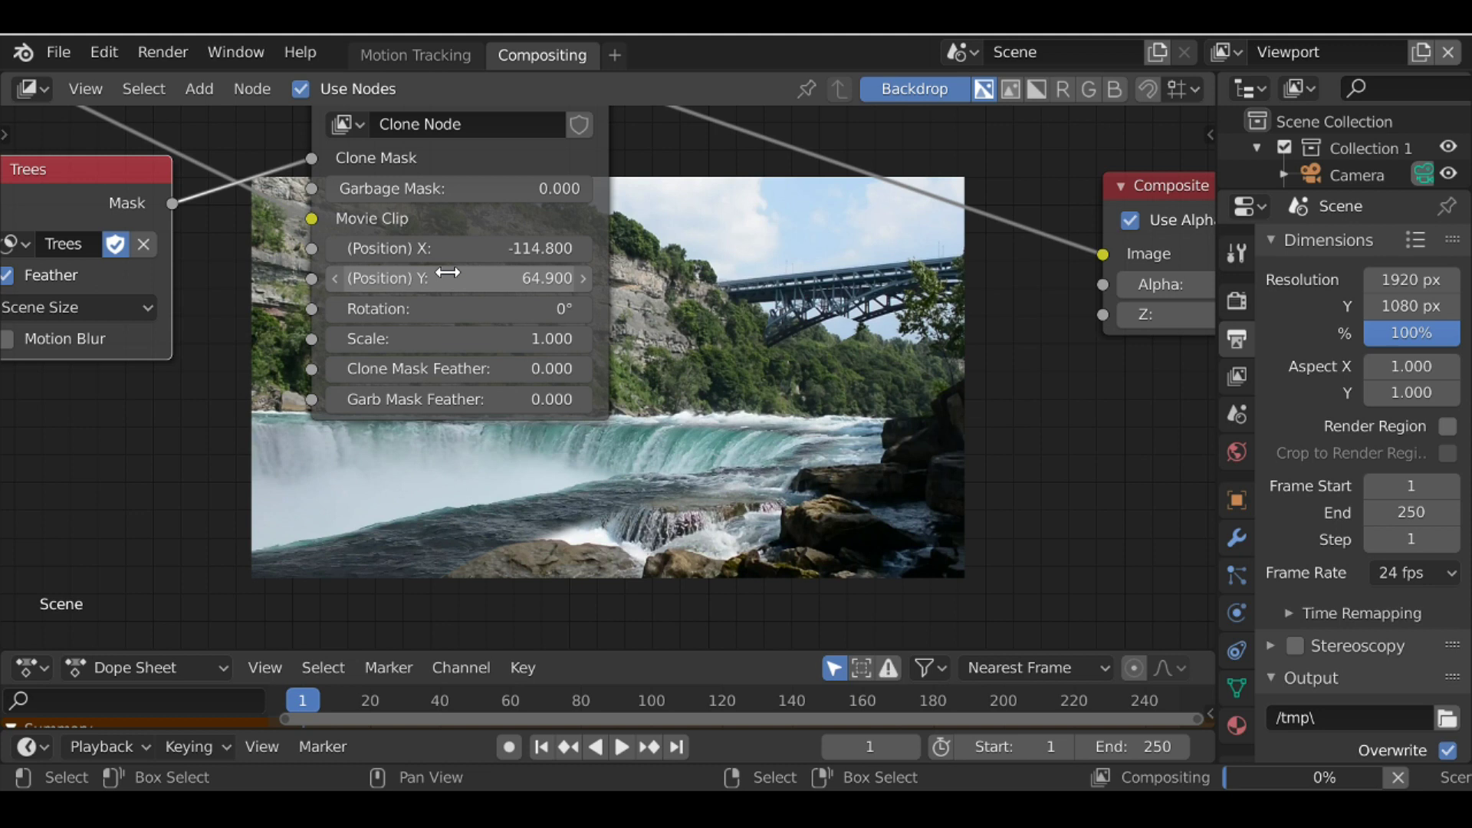
left_click_drag(450, 248, 422, 247)
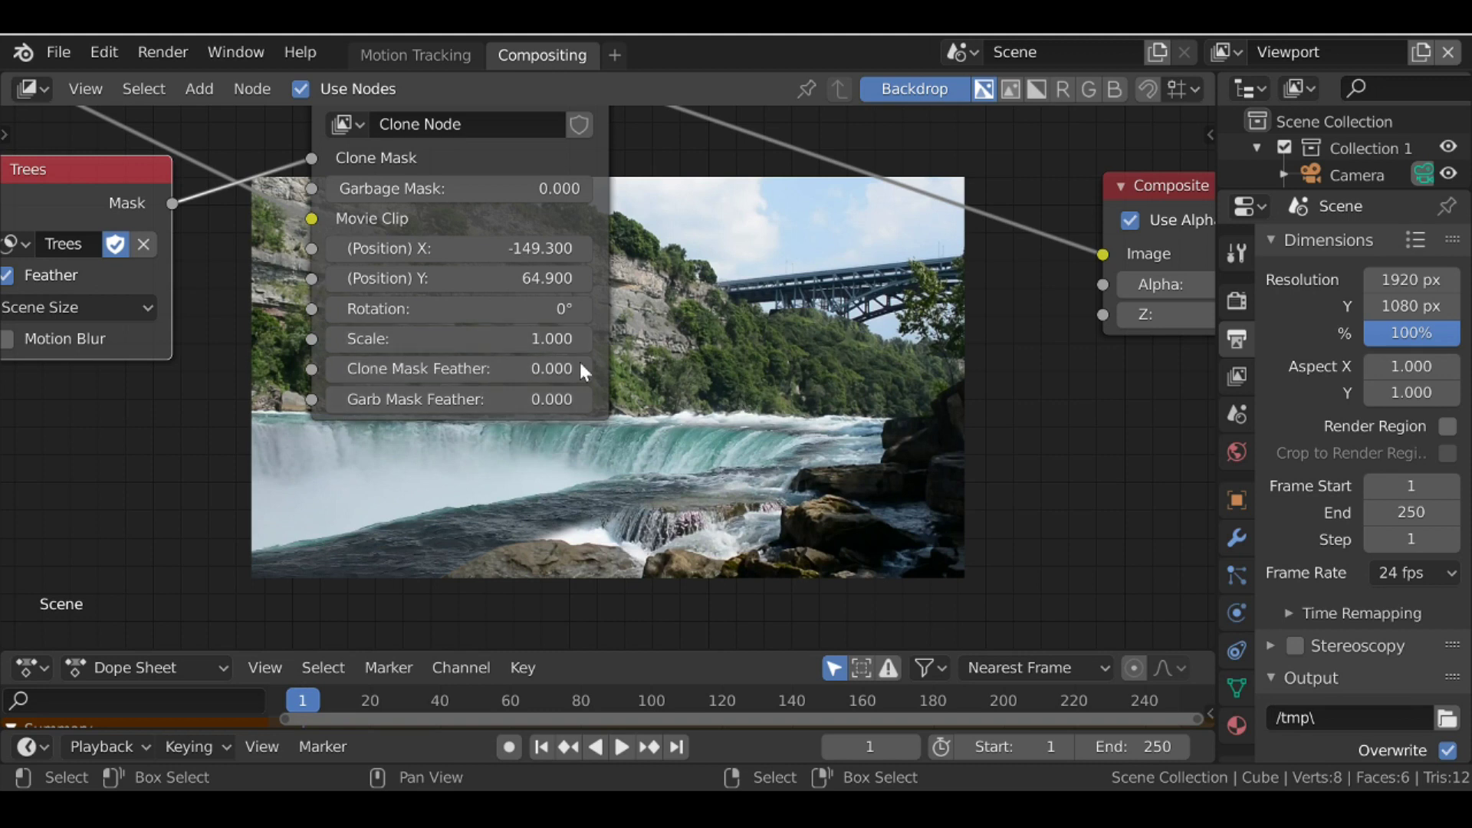
- Set the Clone Node's Clone Mask Feather to 15
left_click(428, 369)
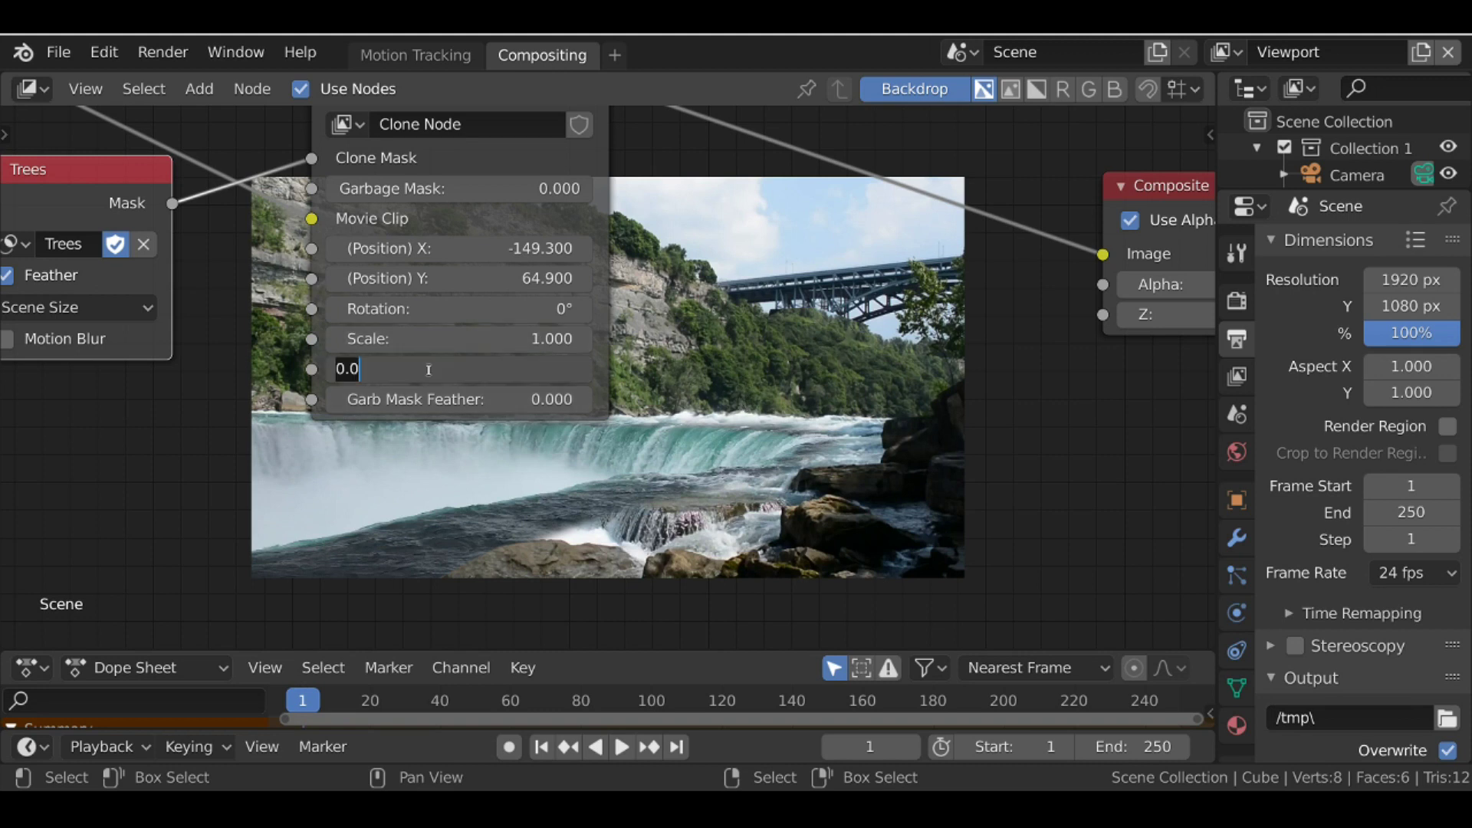
type("10")
key("Return")
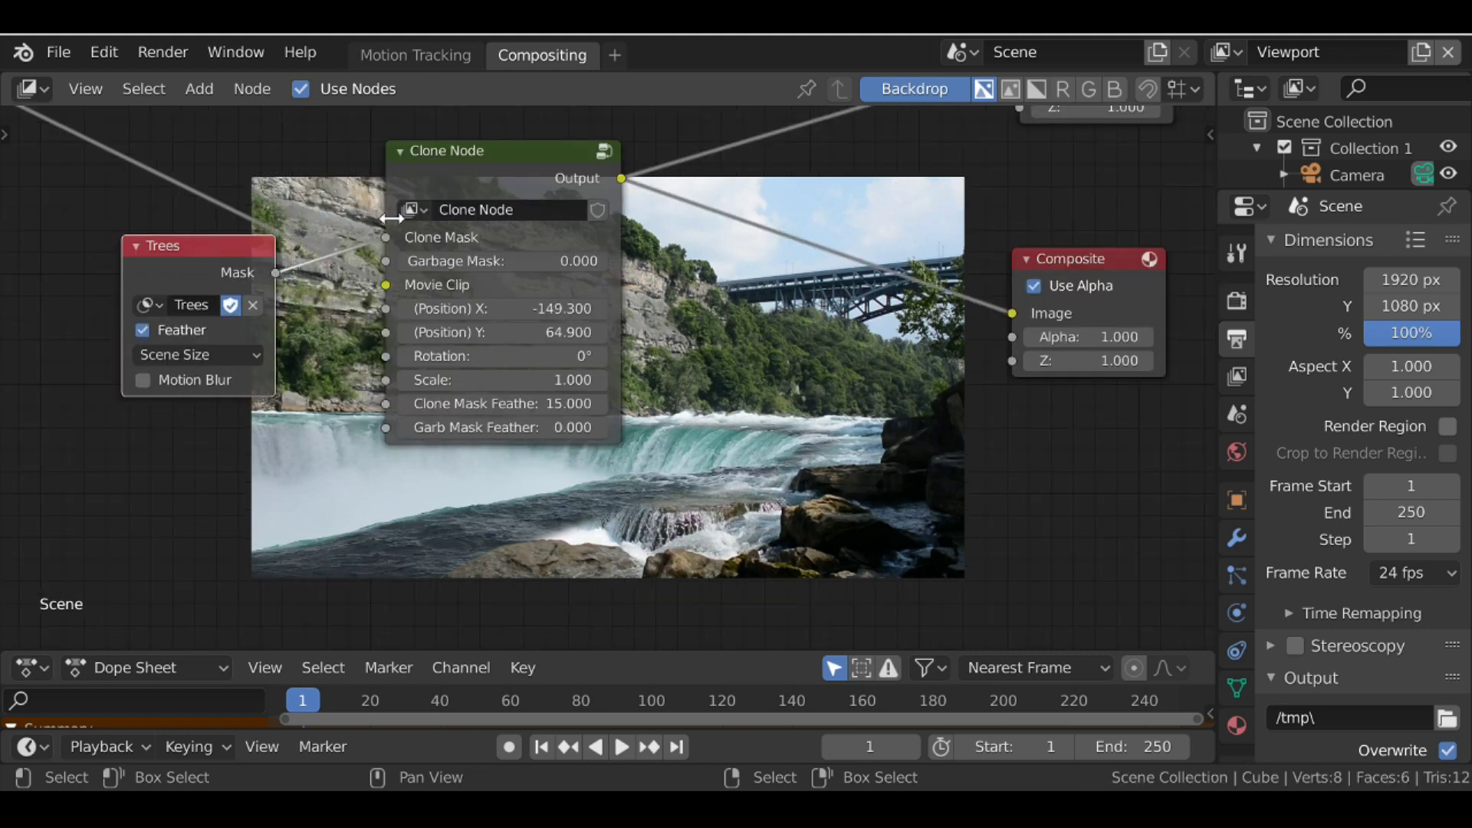
- Move the Trees mask node up, level with the Clone Node's header, and collapse it
mouse_move(386, 260)
left_mouse_down()
mouse_move(361, 291)
mouse_move(361, 322)
left_mouse_up()
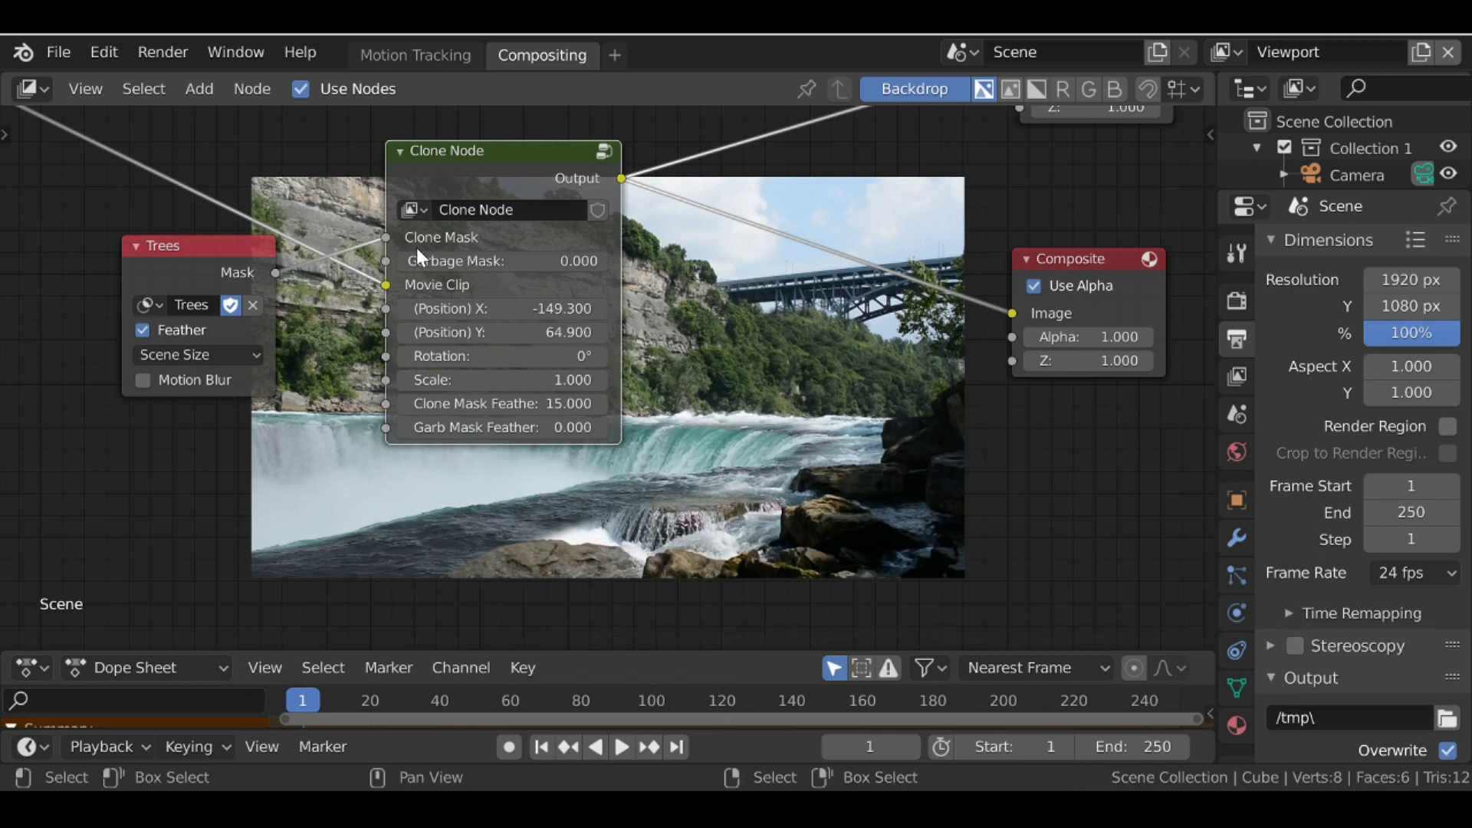
left_click_drag(237, 247, 154, 194)
left_click(320, 278)
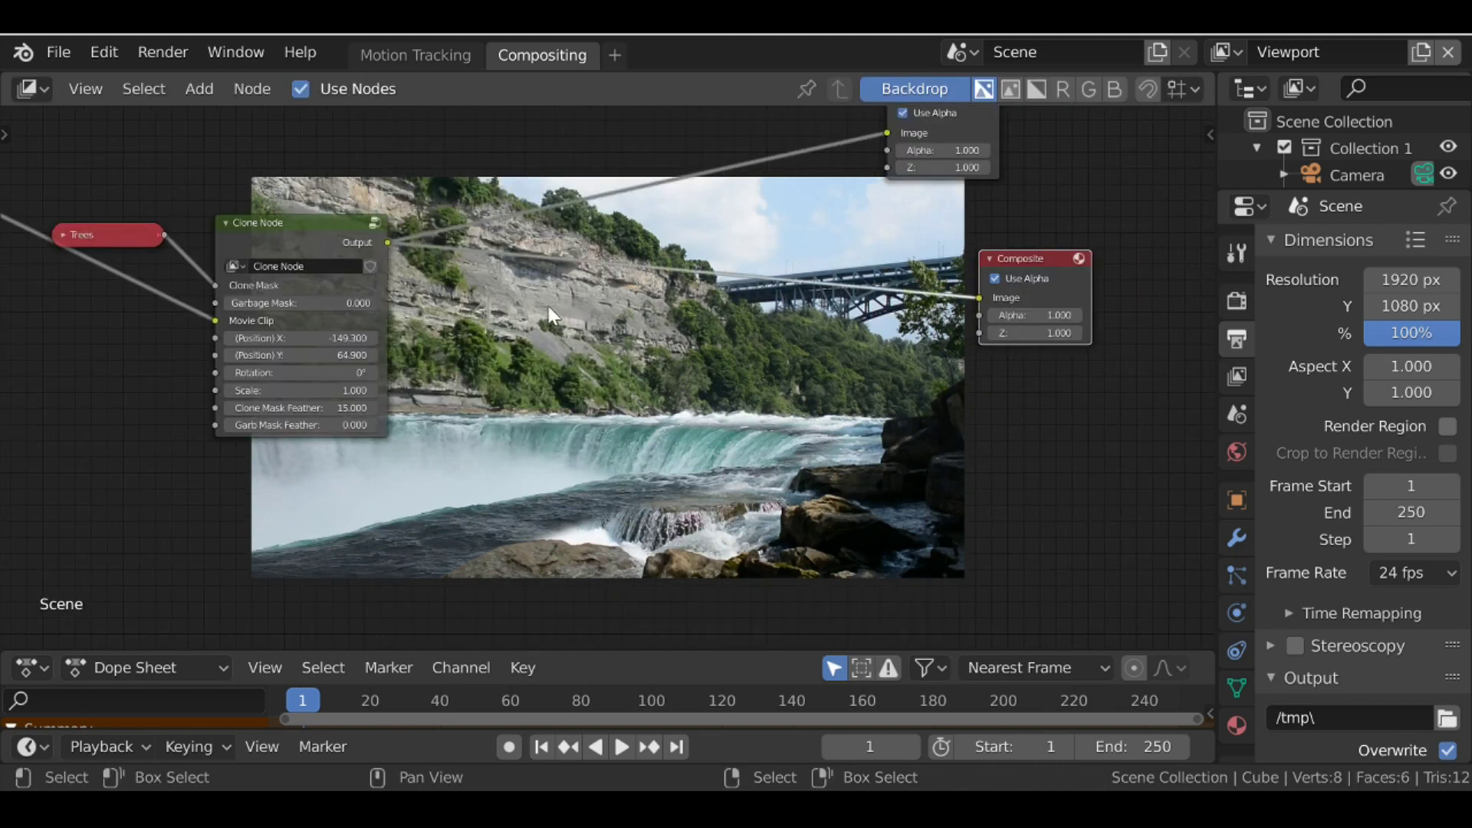
- Add an Area Fill Node group between the Clone Node and the Composite node, below their link
key("shift+a")
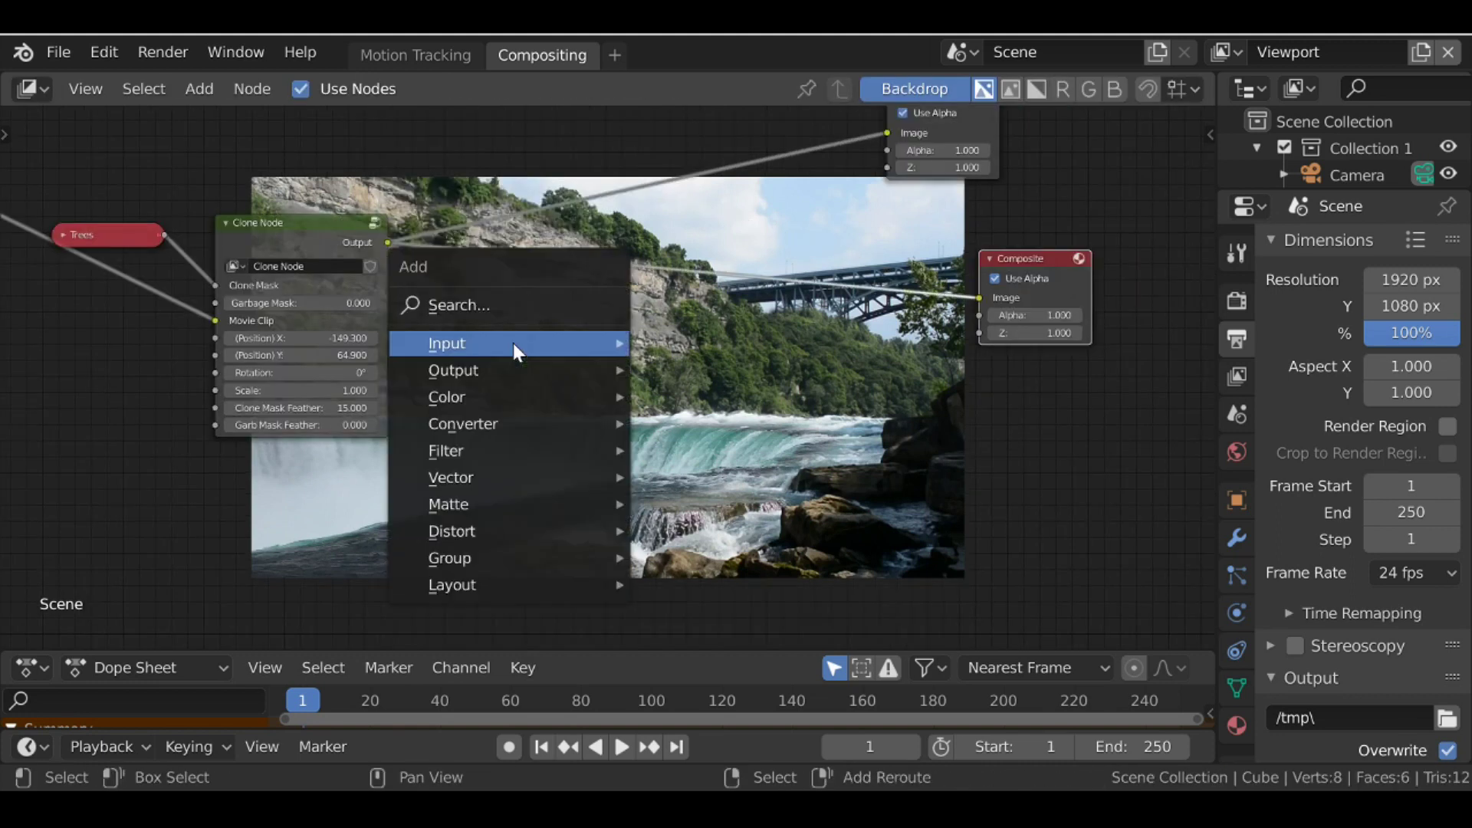
mouse_move(473, 559)
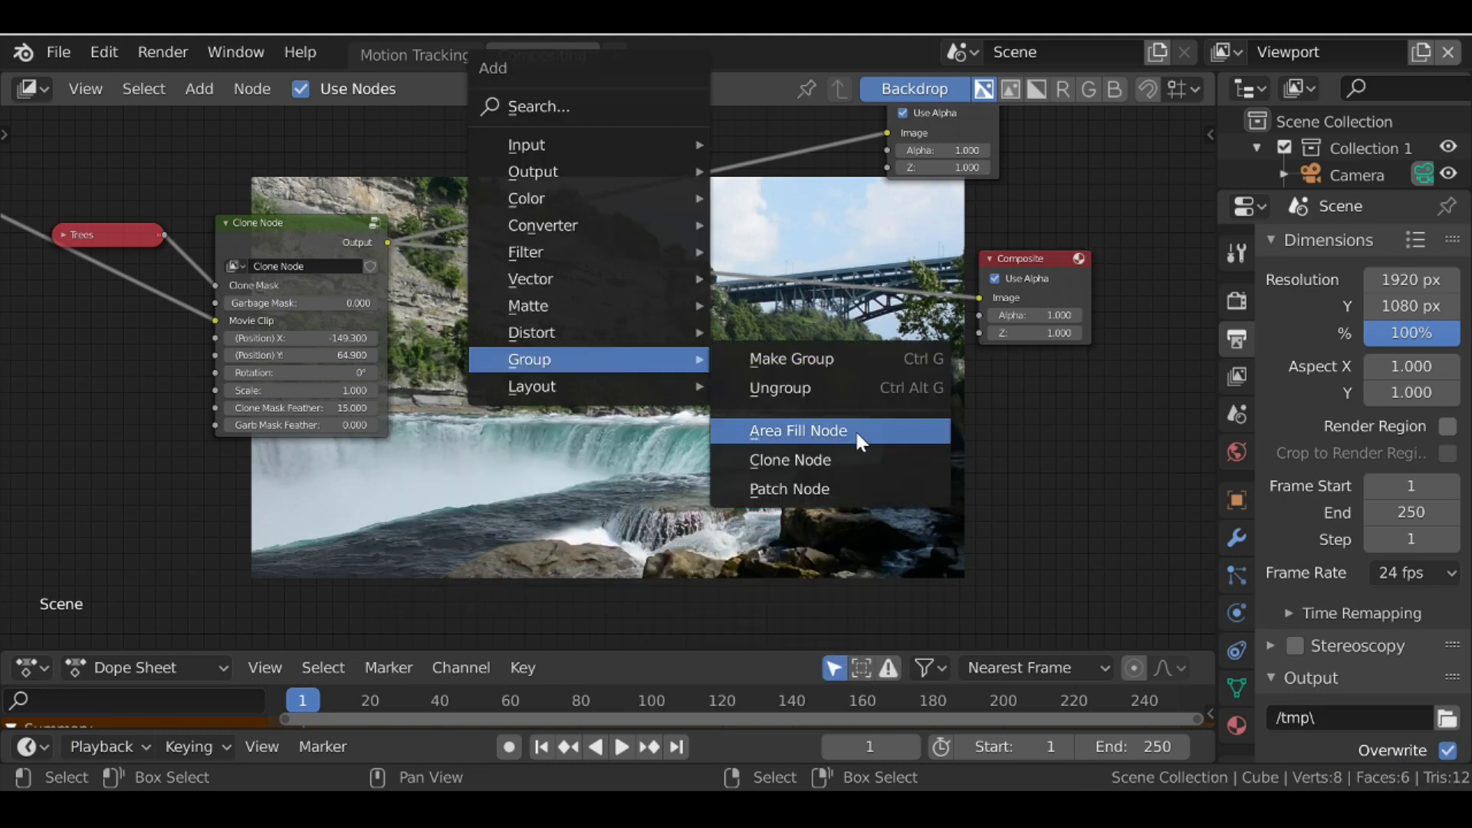
left_click(854, 429)
left_click(655, 343)
mouse_move(709, 381)
middle_mouse_down()
mouse_move(633, 268)
mouse_move(638, 230)
middle_mouse_up()
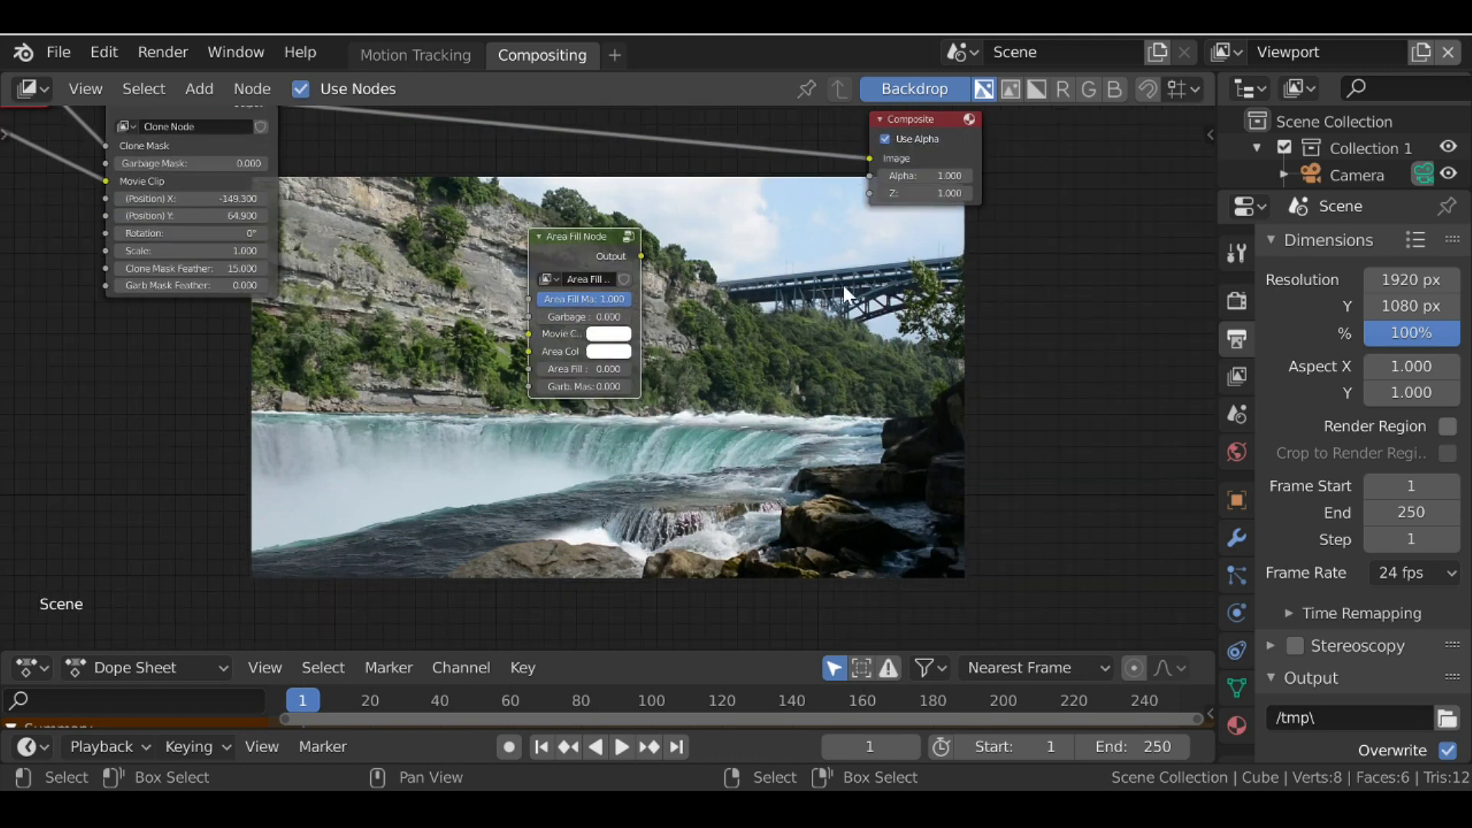
middle_click_drag(698, 252, 743, 313)
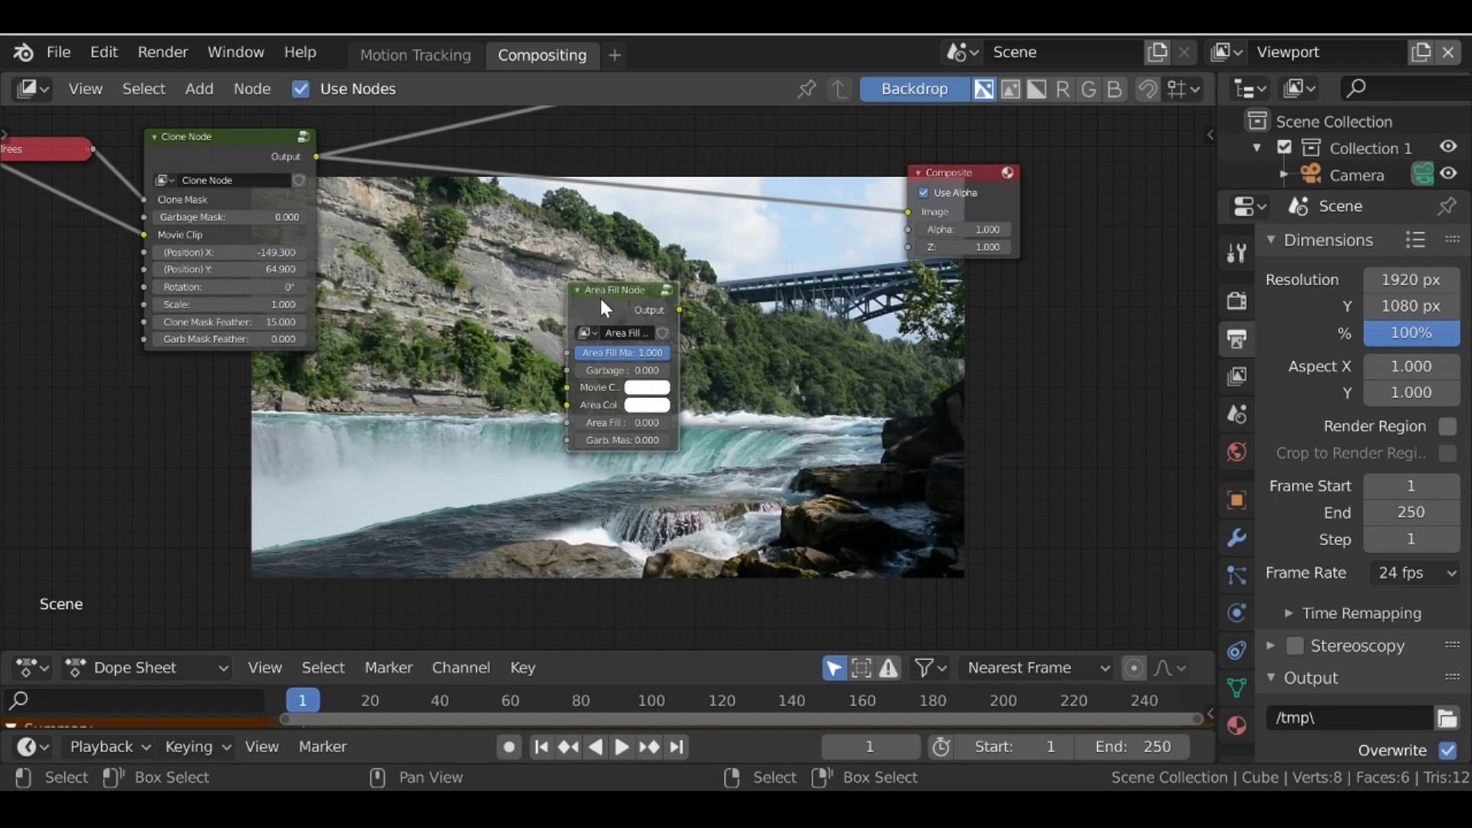
- Examine the Subtract and Mix nodes inside the Area Fill Node group and return to the main node tree
key("Tab")
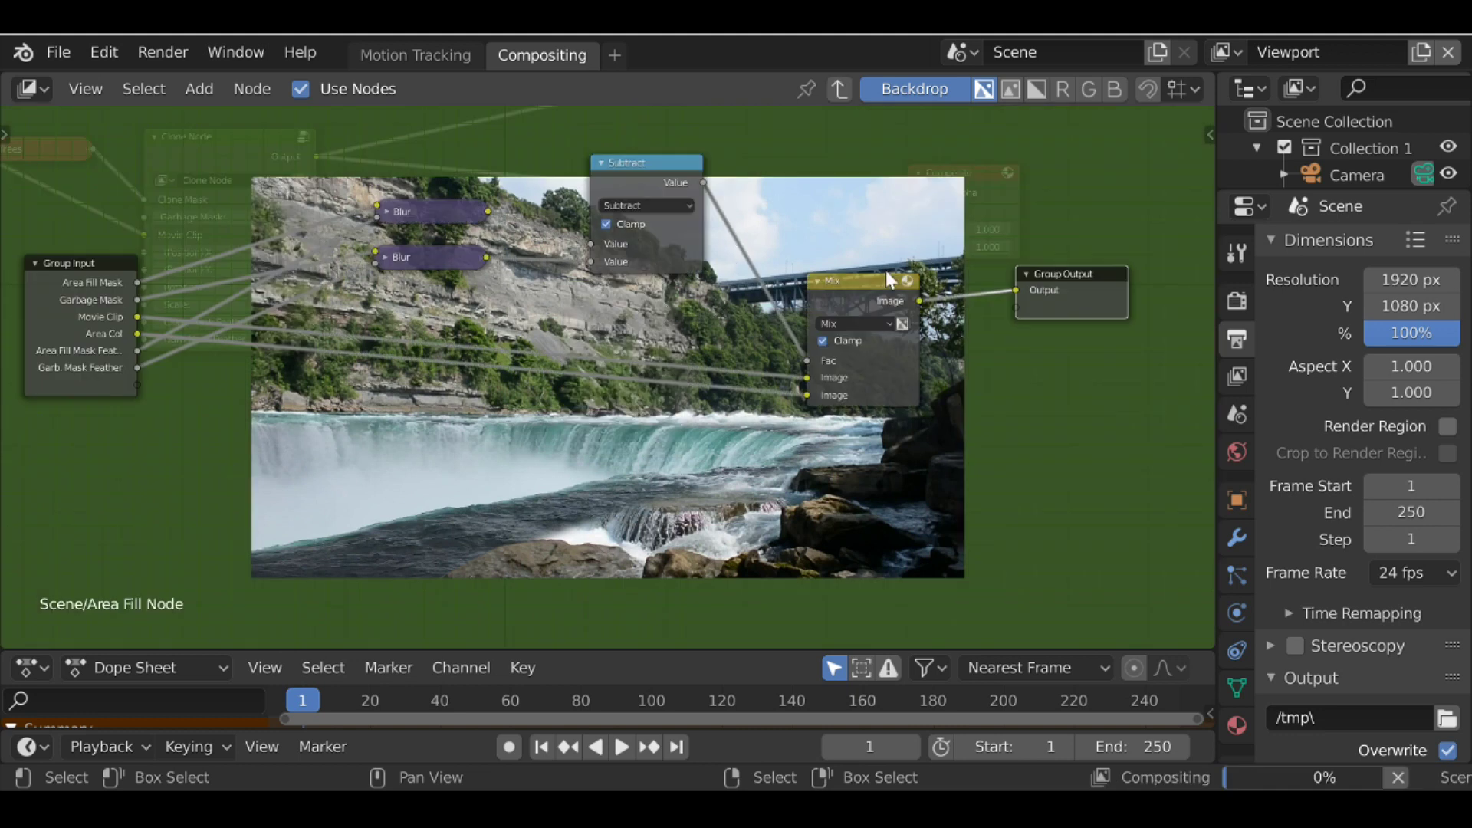
left_click_drag(869, 288, 884, 277)
mouse_move(618, 175)
left_mouse_down()
mouse_move(644, 176)
mouse_move(622, 167)
left_mouse_up()
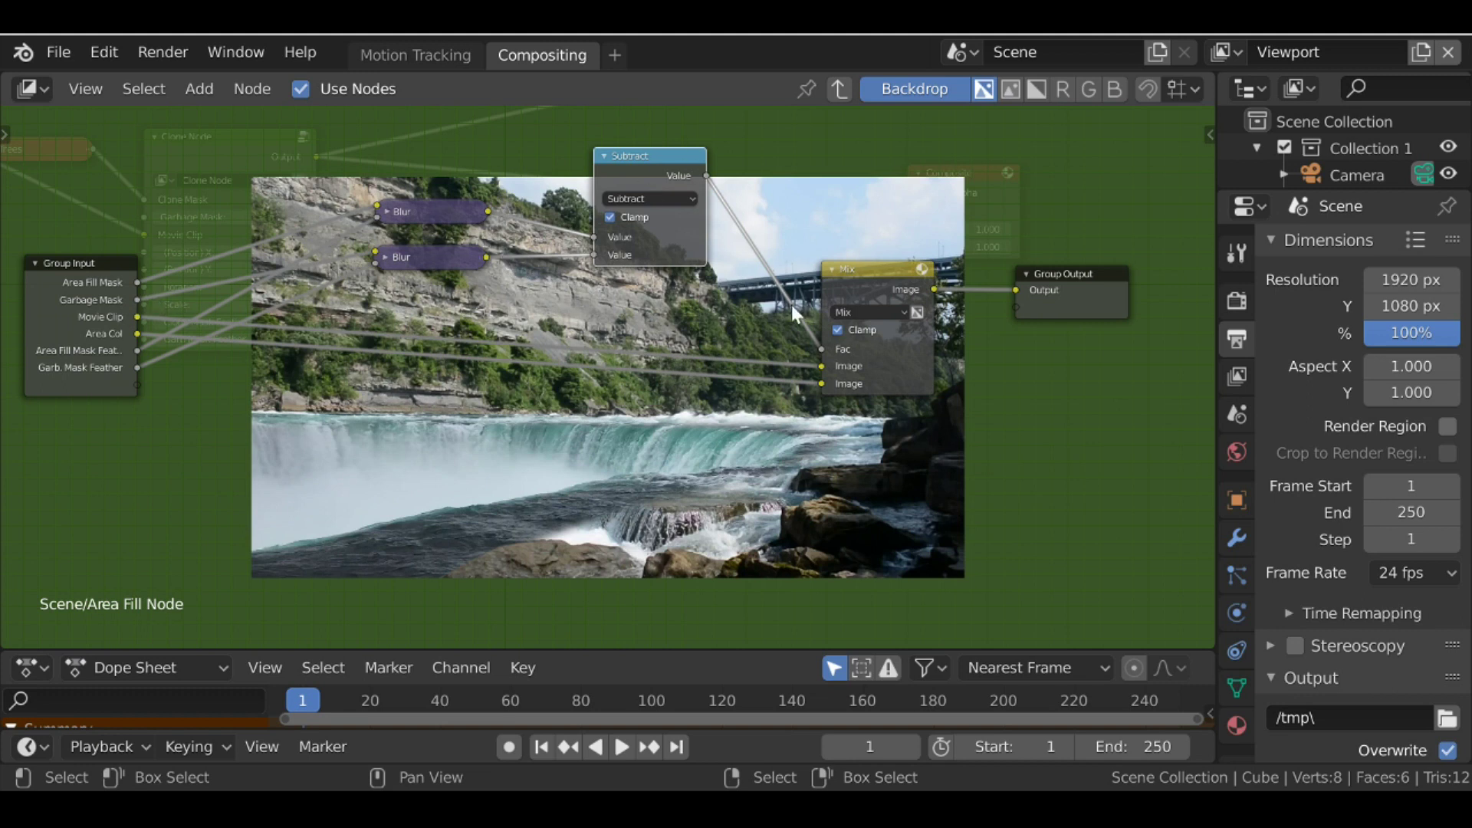
key("Tab")
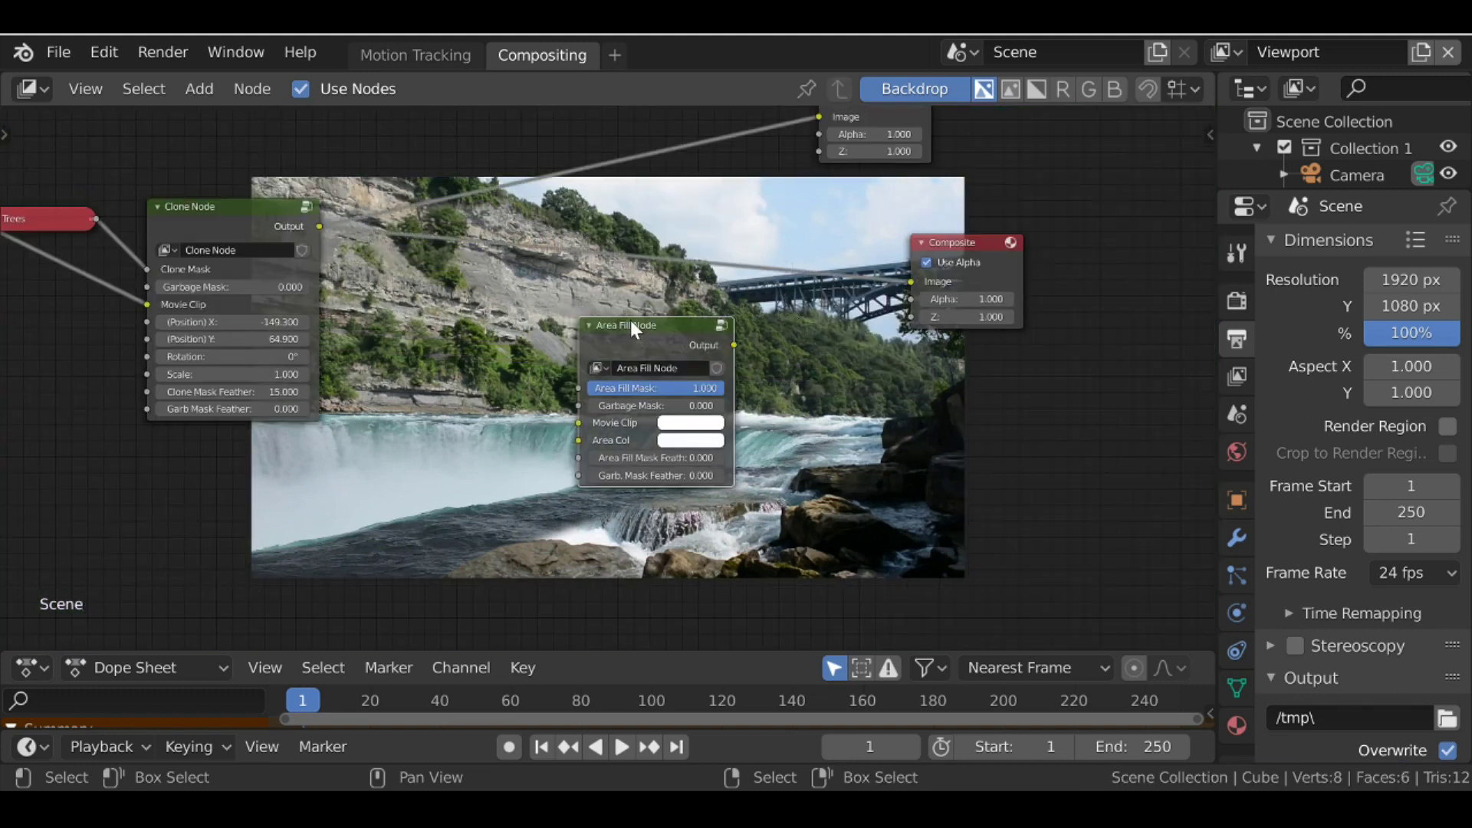
- Narrow the Area Fill Node and insert it into the link from the Clone Node to the output nodes
left_click_drag(641, 324, 620, 300)
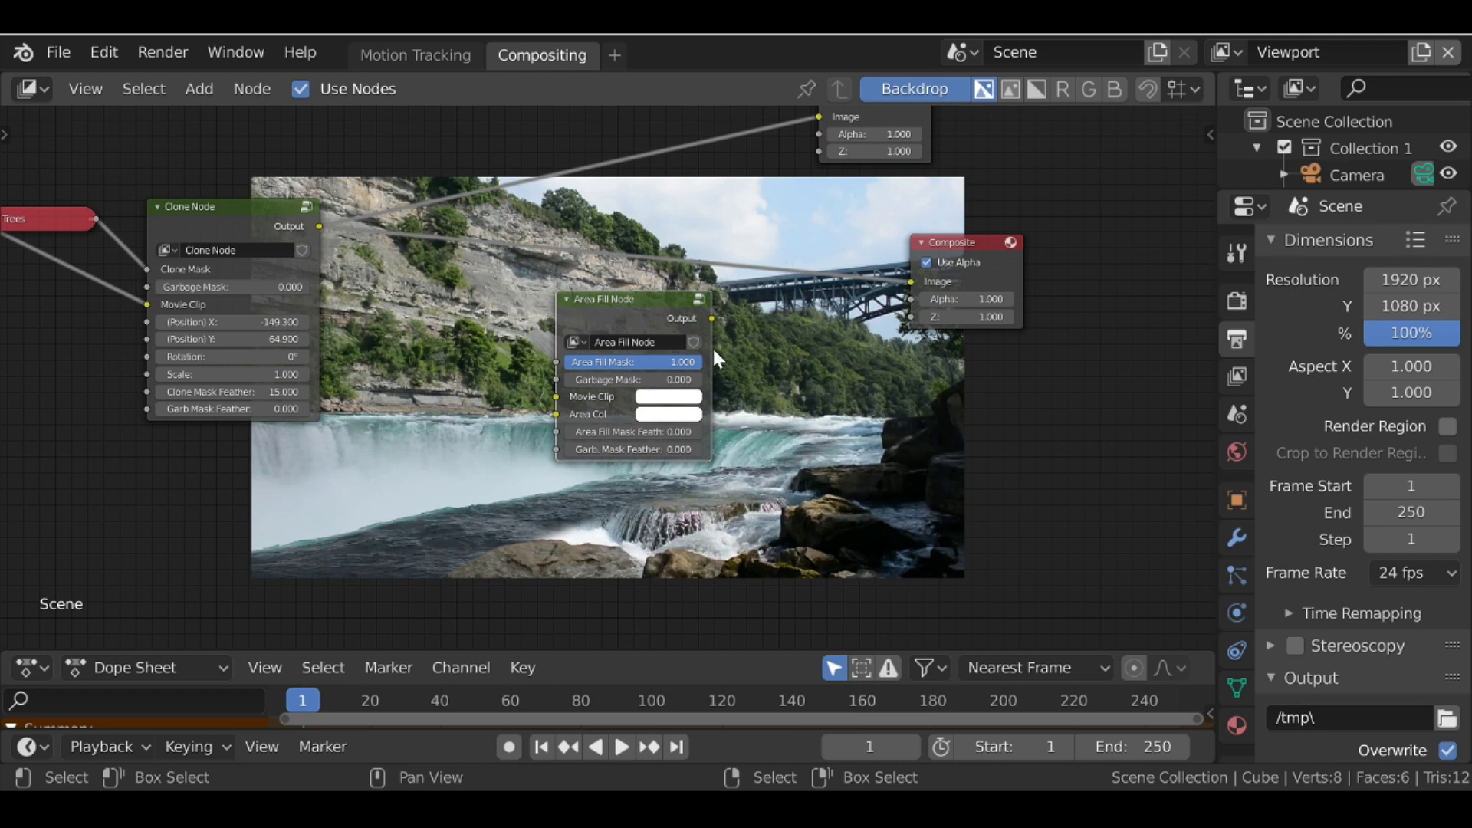
left_click_drag(709, 344, 684, 344)
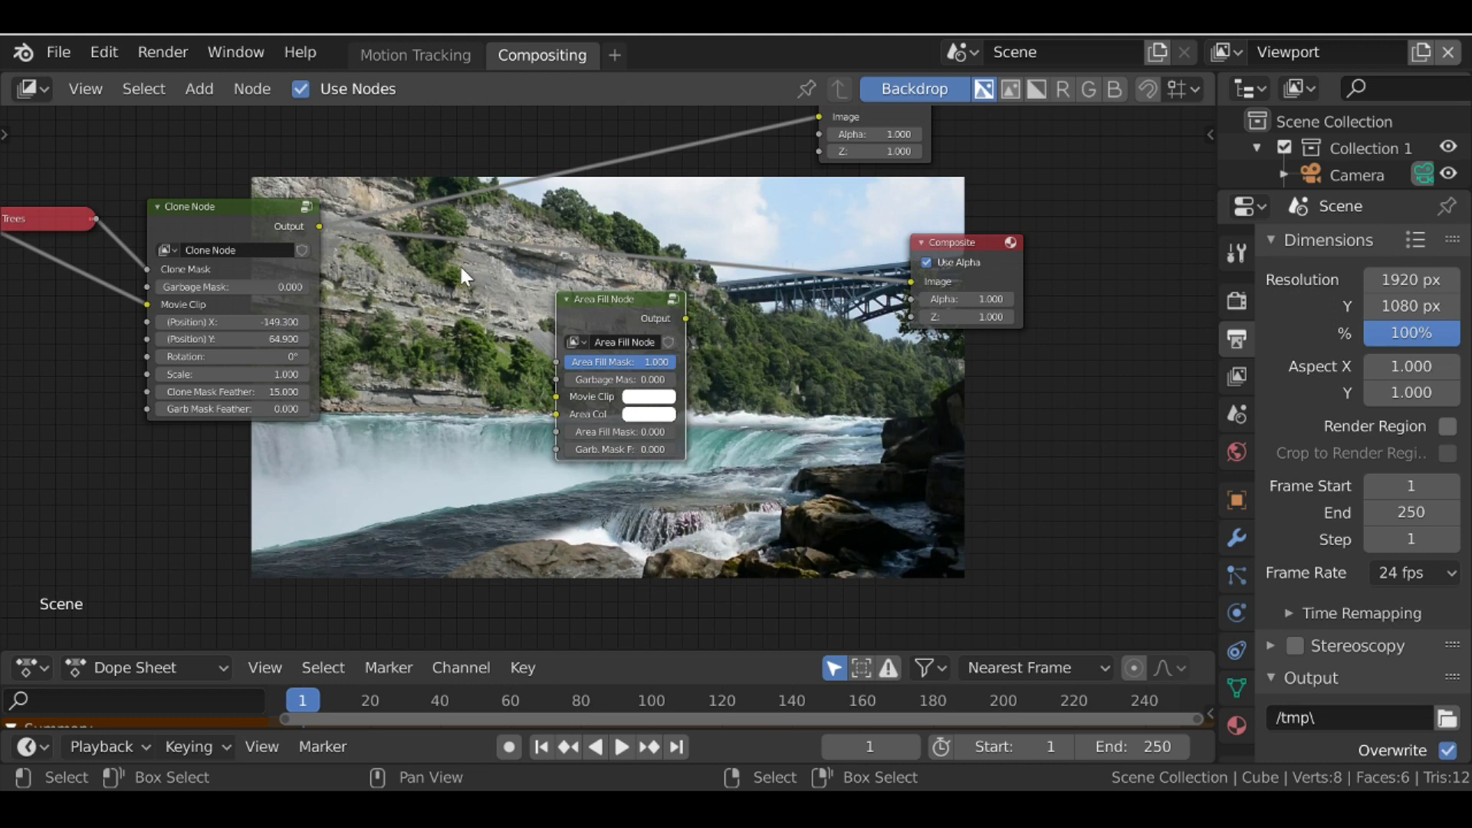
left_click_drag(598, 305, 578, 235)
- Place a duplicate of the collapsed Trees mask node between the Clone Node and the Area Fill Node, and expand it
left_click_drag(49, 214, 71, 188)
key("shift+d")
left_click(411, 174)
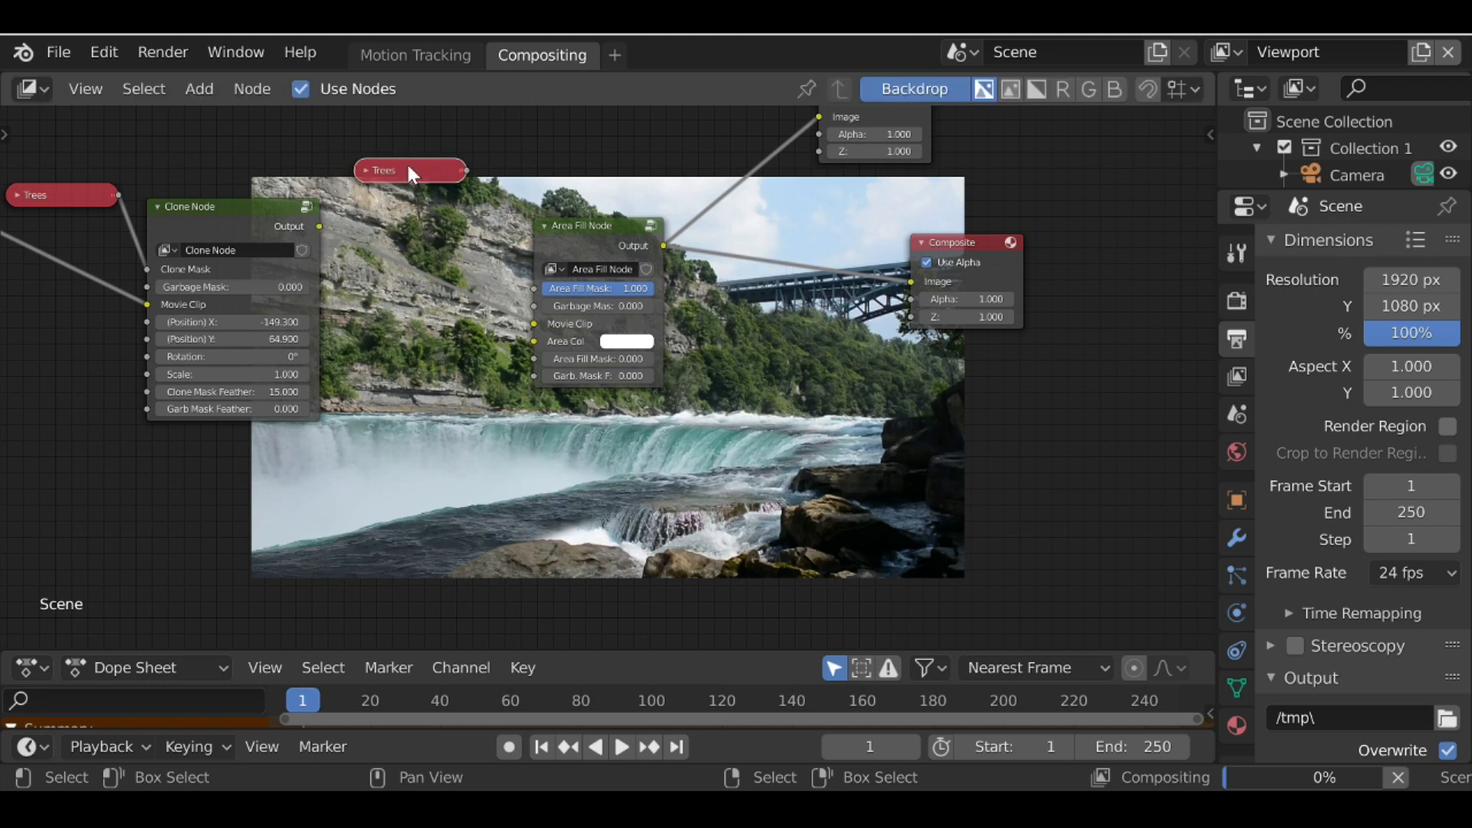
left_click(366, 172)
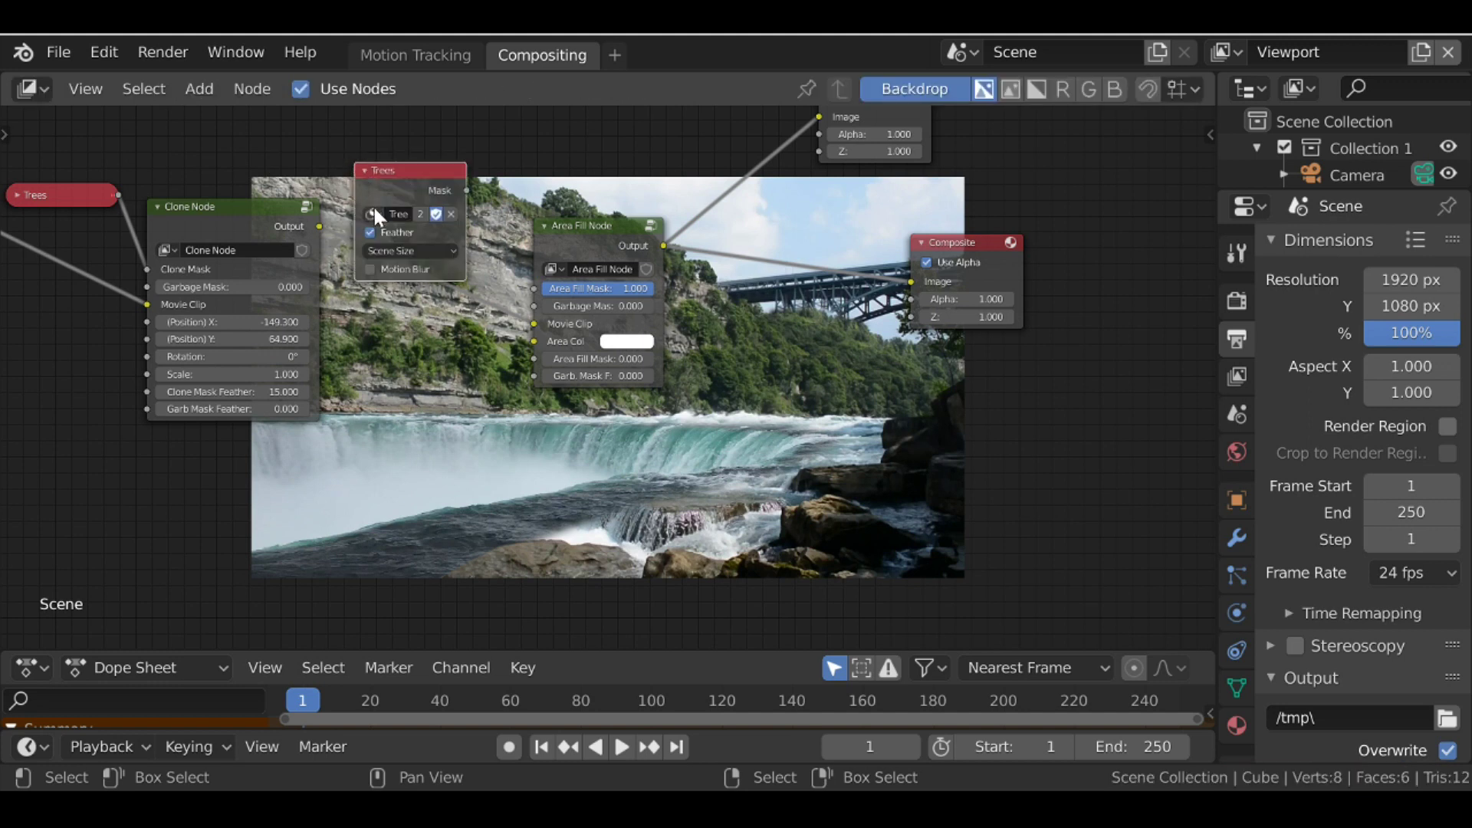
- Switch the duplicated mask node to the Sky mask and connect its Mask output to the Area Fill Mask input
left_click(373, 214)
left_click(387, 258)
scroll(429, 262, "up", 2)
left_click_drag(569, 371, 567, 370)
middle_click_drag(565, 371, 466, 190)
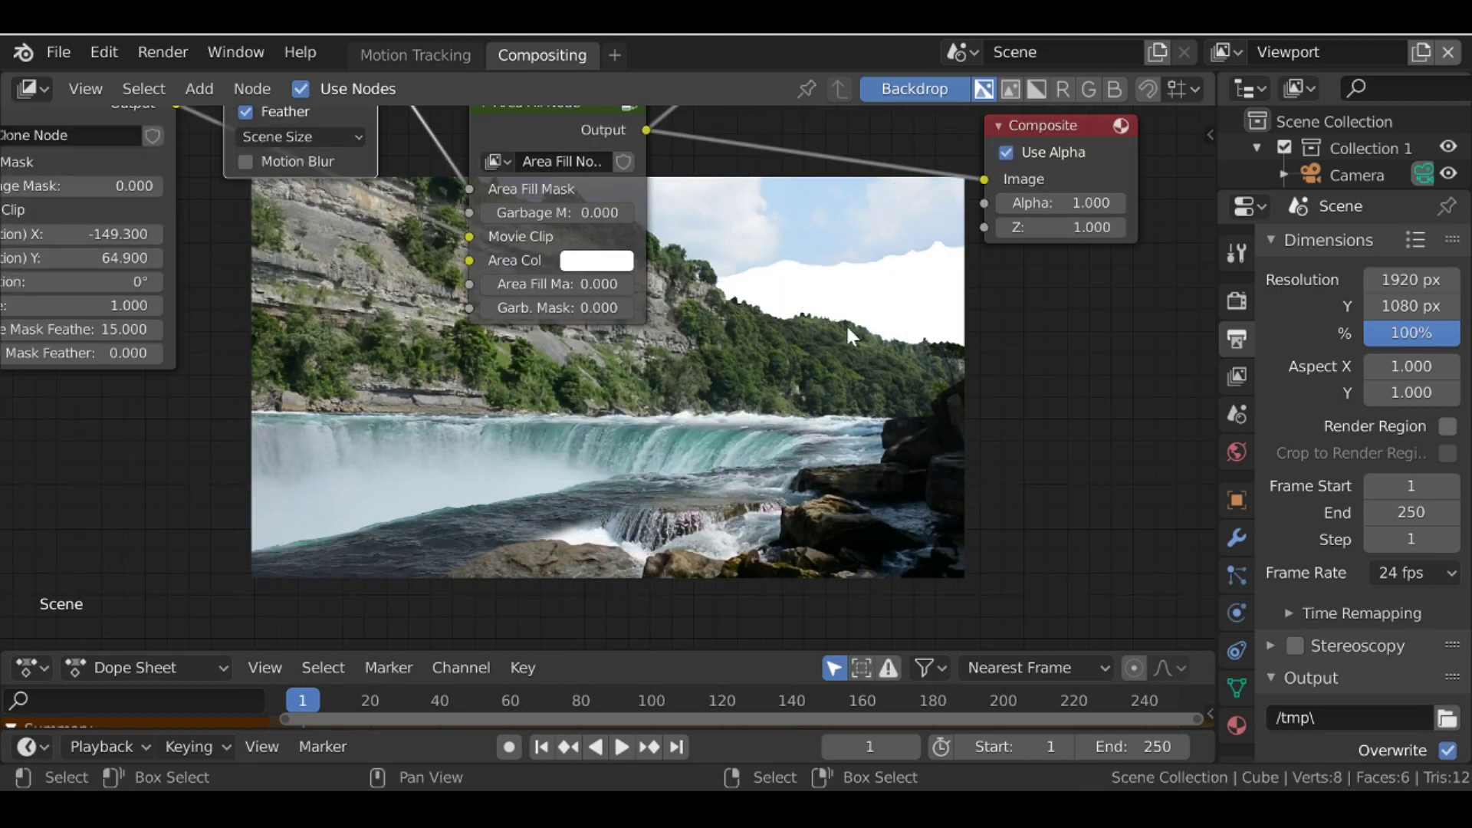
- Sample the pale blue sky in the backdrop image as the Area Fill Node's Area Col
middle_click_drag(655, 310, 664, 346)
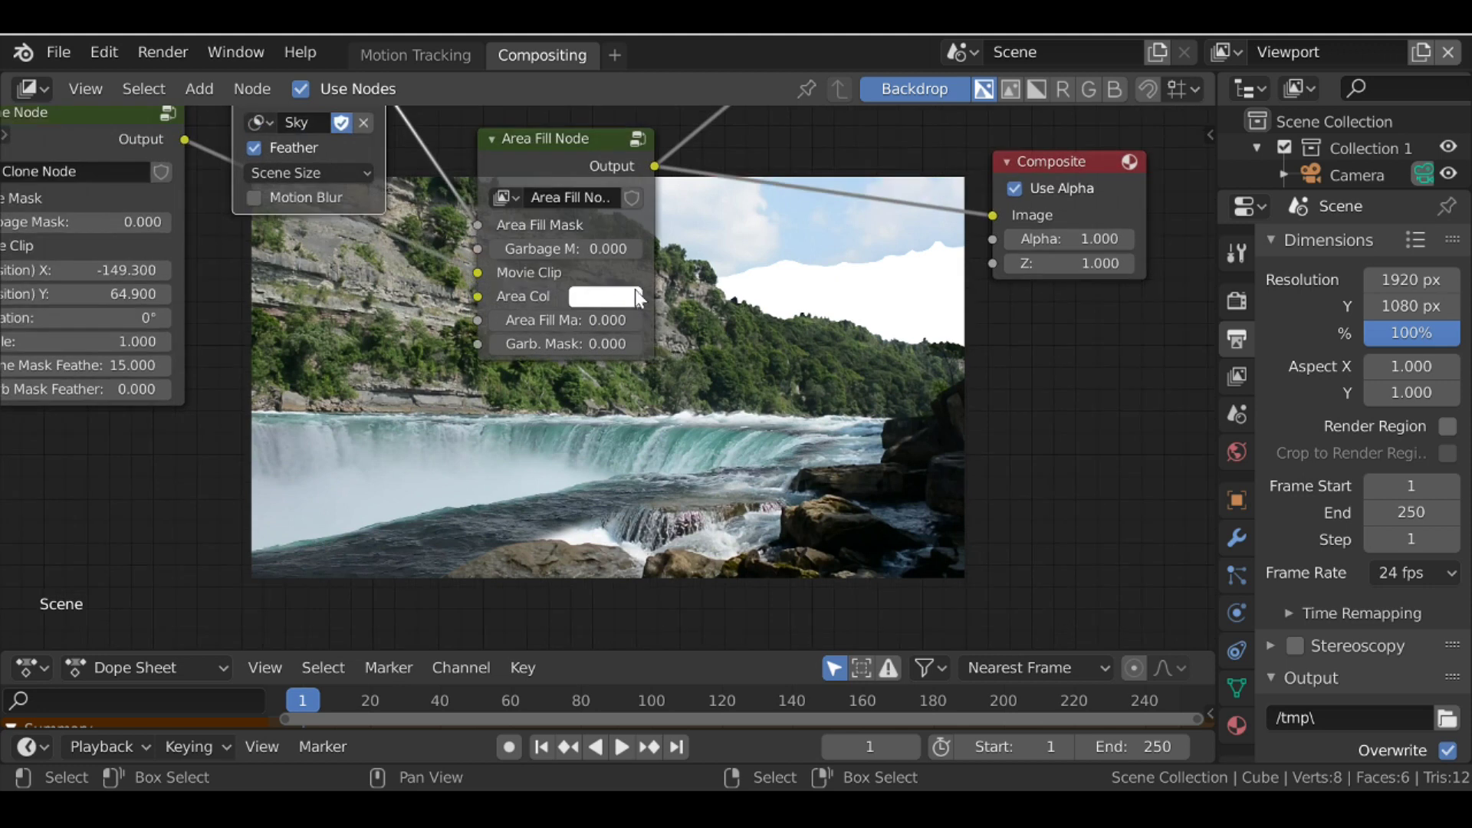
left_click(601, 299)
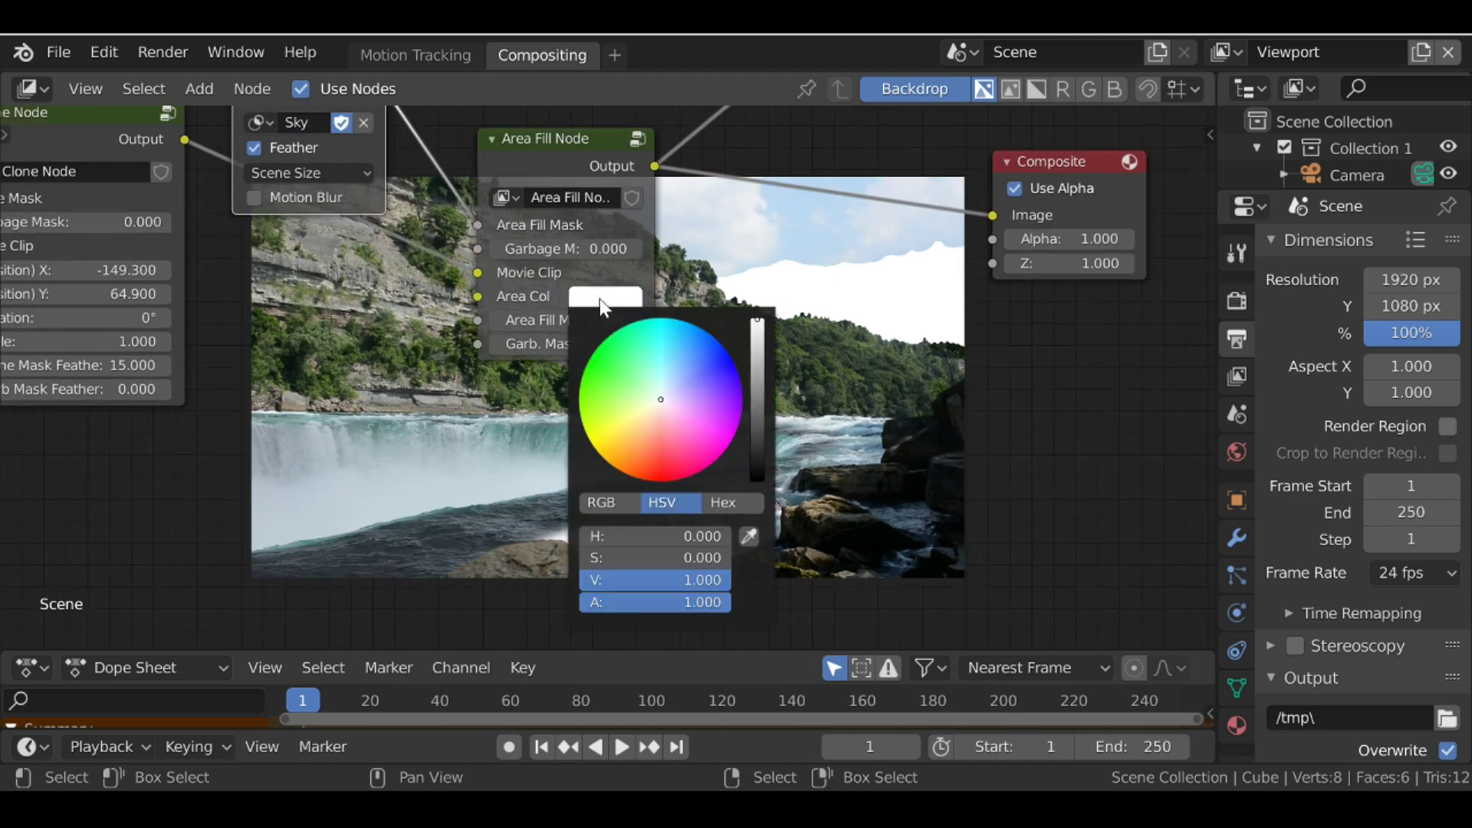
left_click(747, 535)
left_click(793, 243)
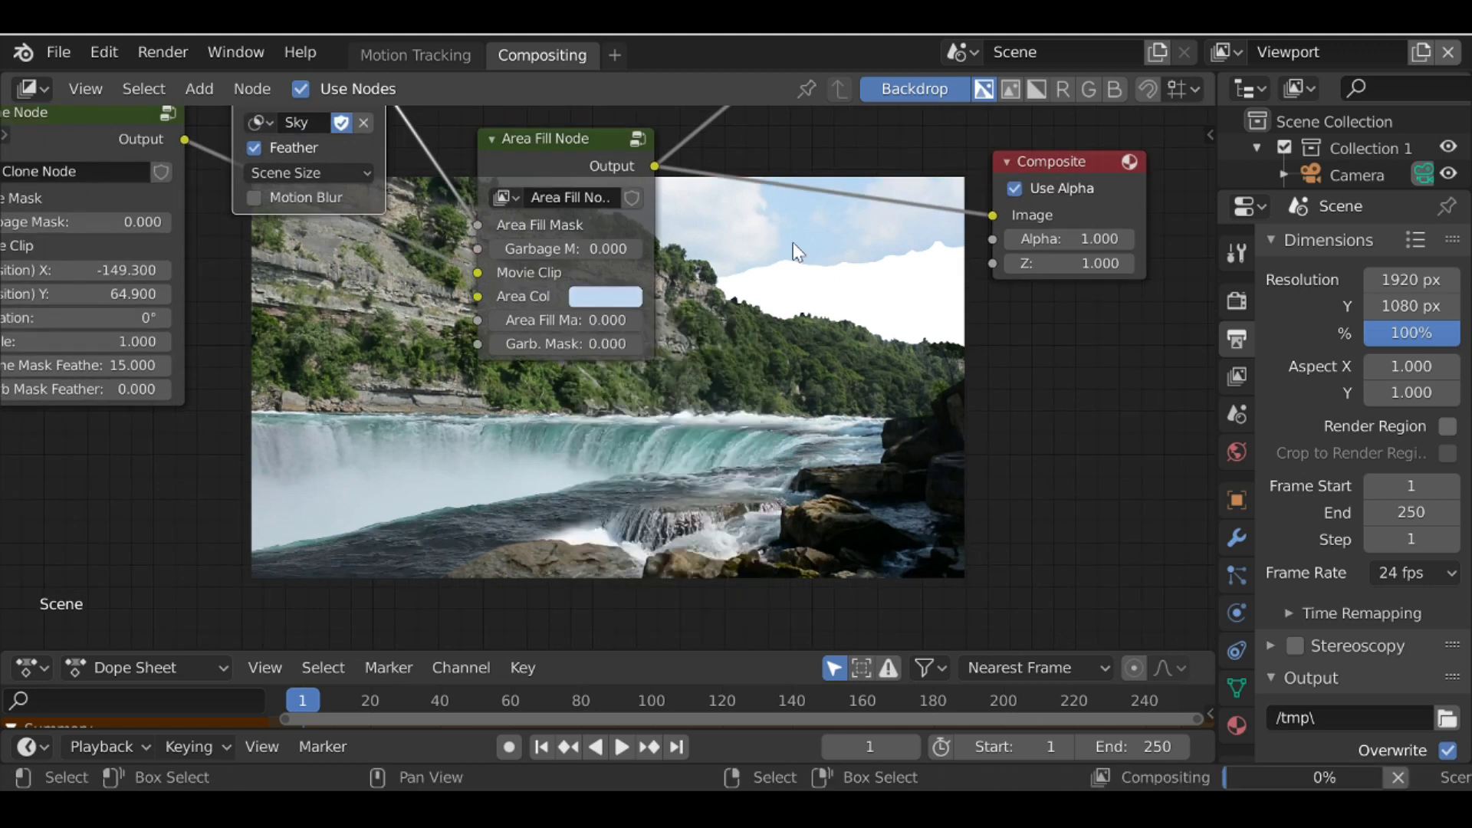
- Set the Area Fill Node's Area Fill Mask Feather to 4
middle_click_drag(816, 324, 738, 231)
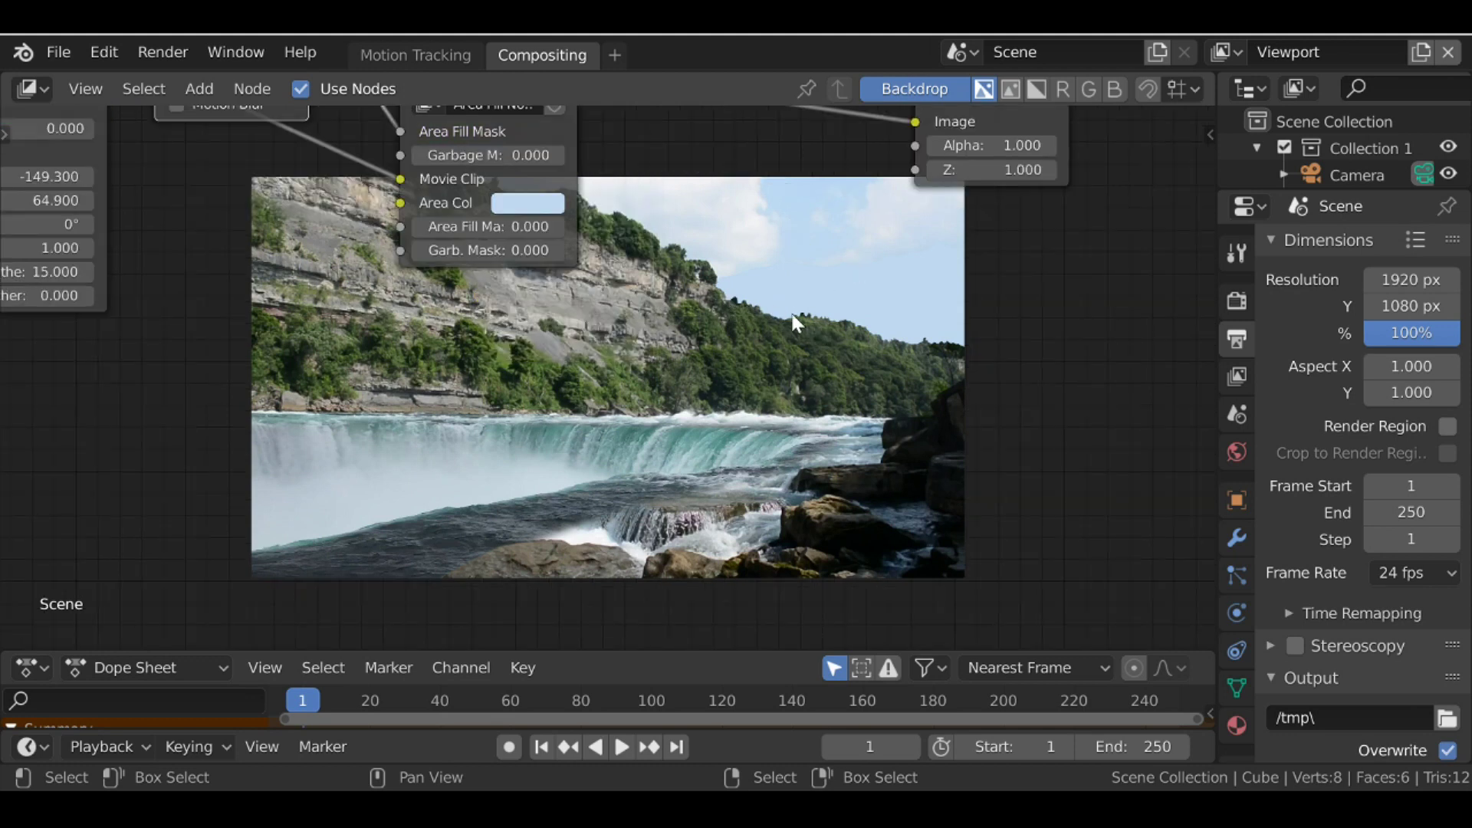
scroll(657, 253, "down", 2)
scroll(658, 253, "up", 4)
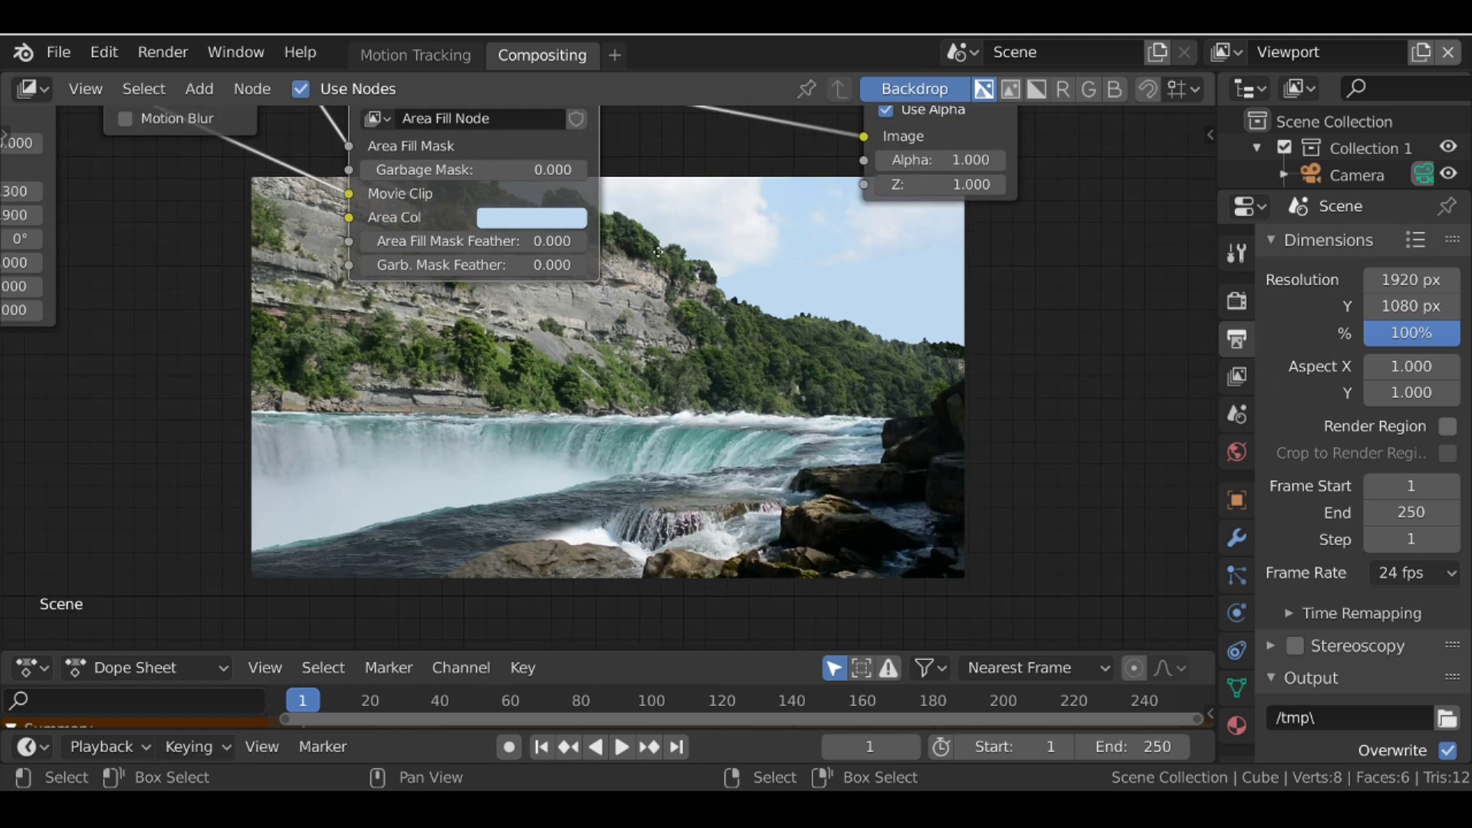
left_click(449, 246)
type("0.0")
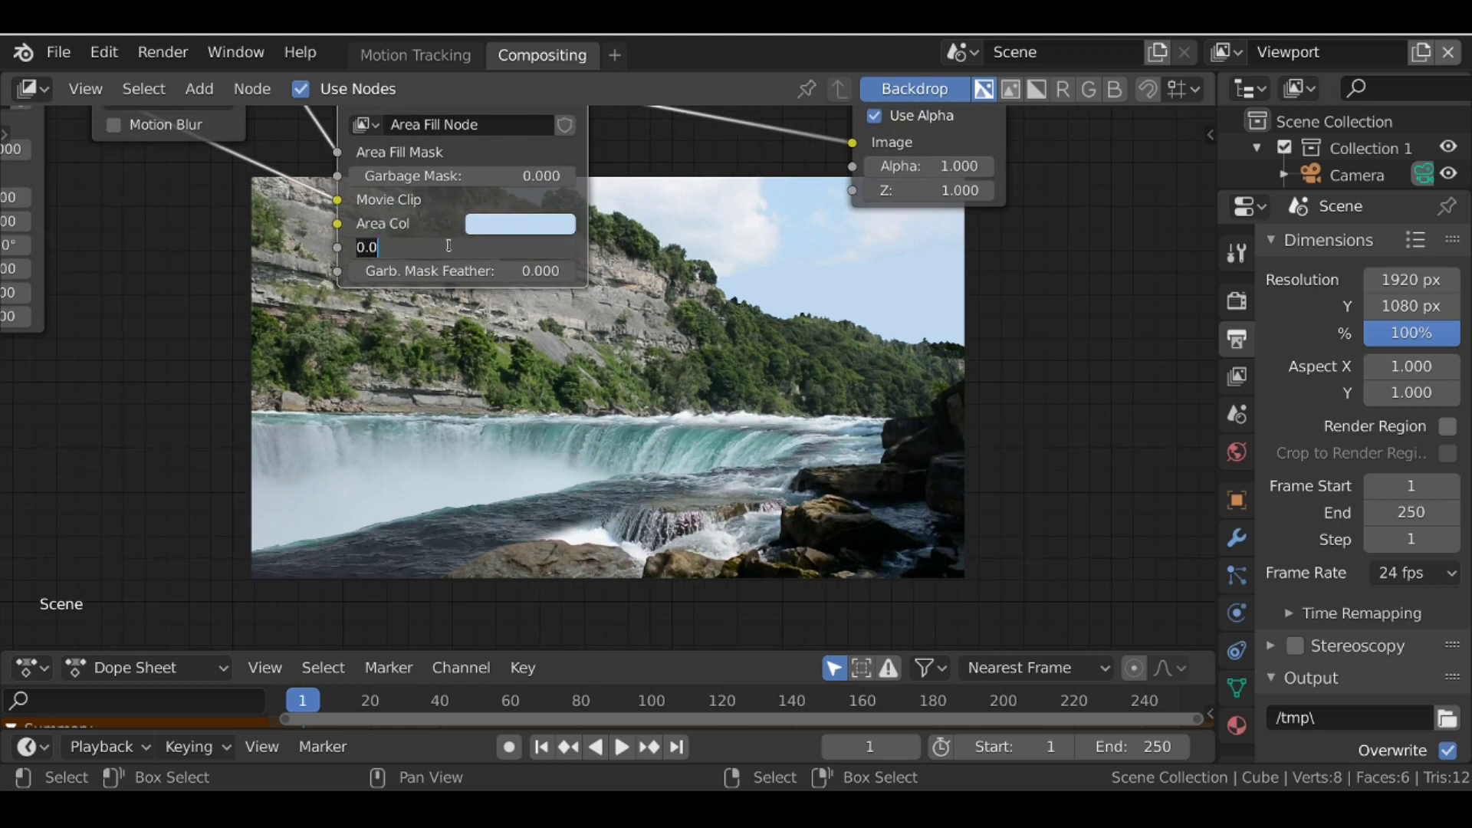
type("4")
key("Return")
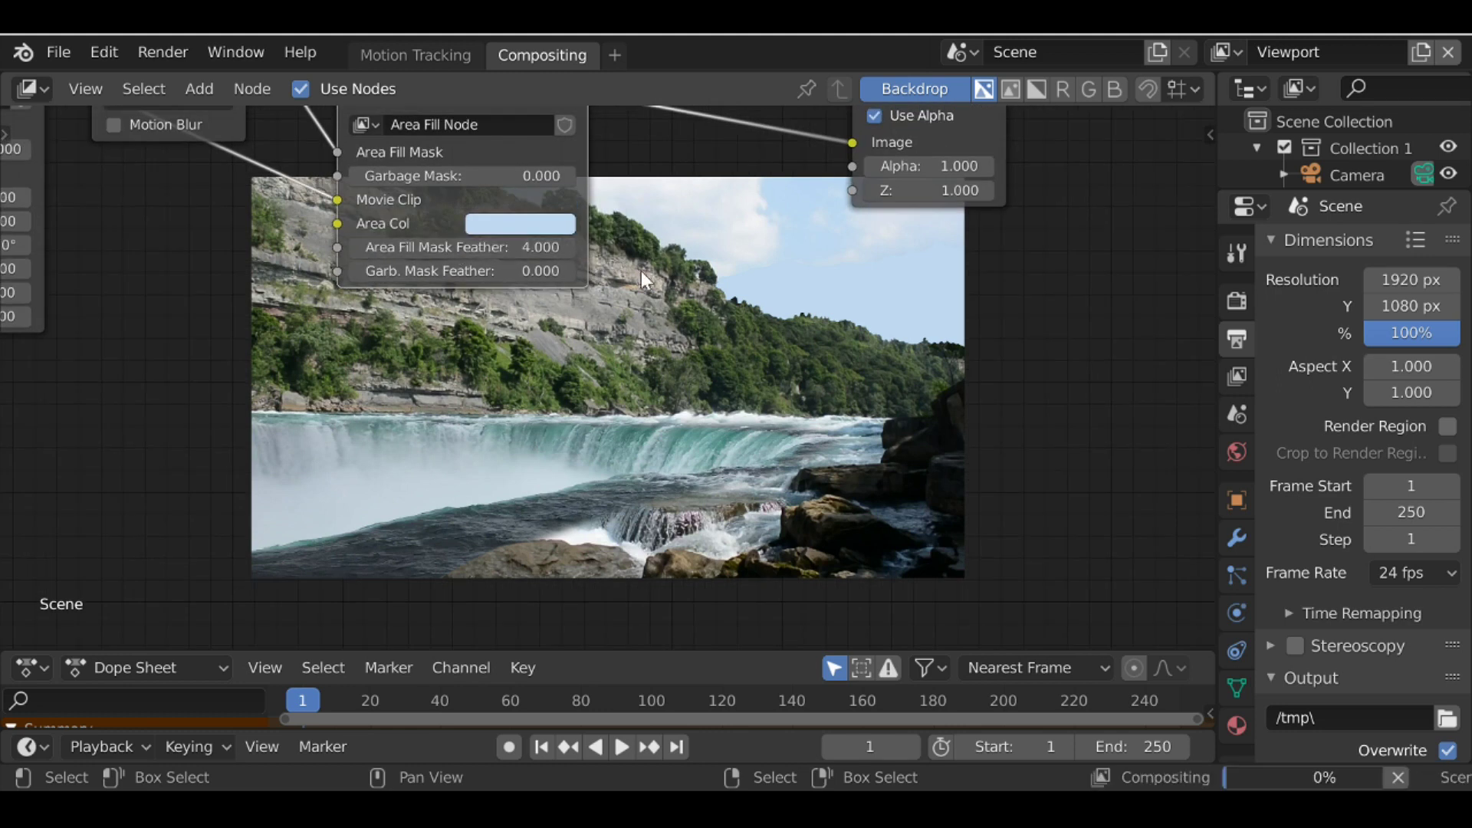
- Adjust the positions of the Patch, Clone and Area Fill nodes slightly in the node tree
scroll(531, 353, "down", 5)
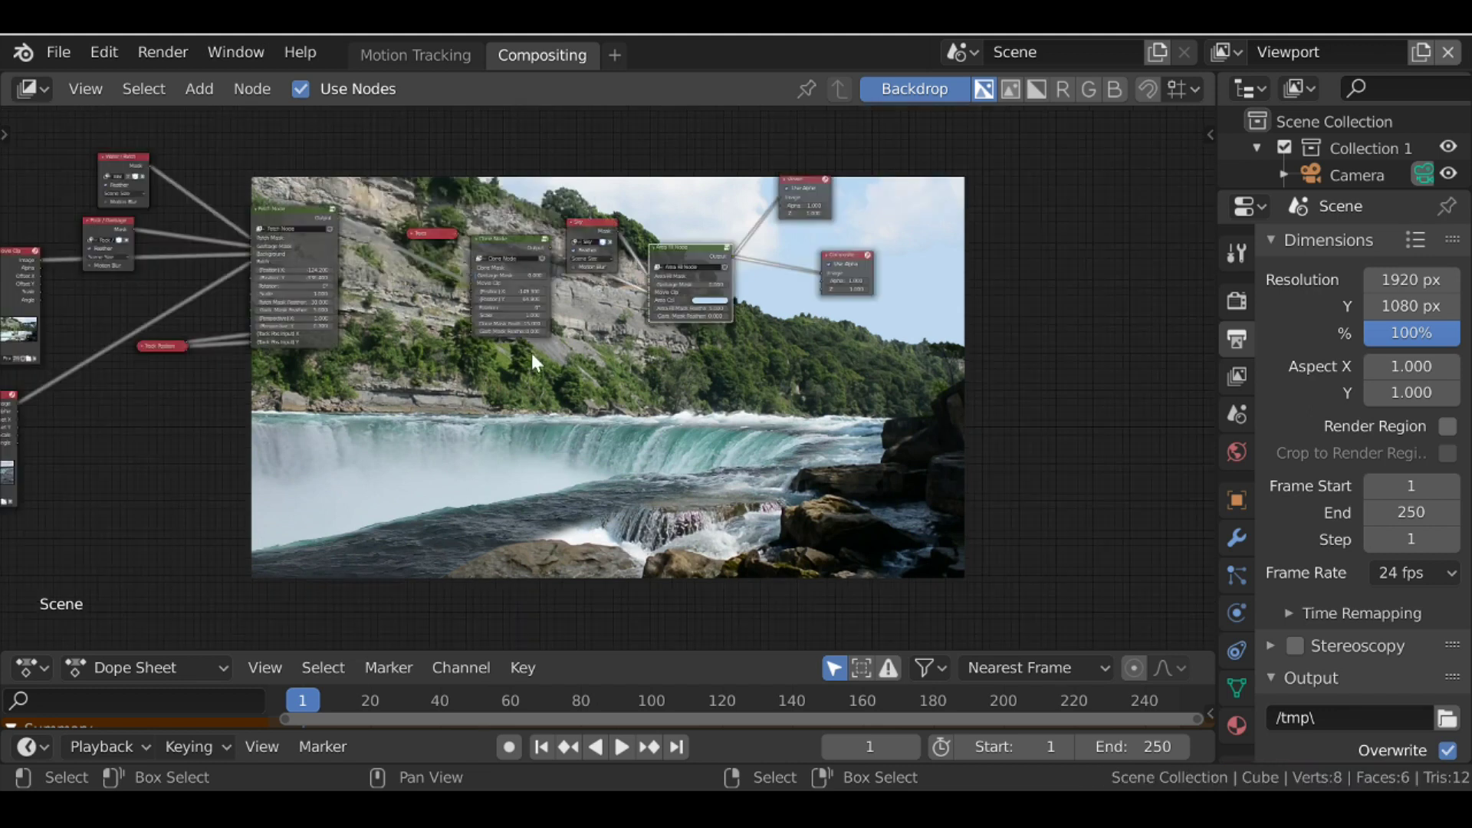
left_click_drag(285, 205, 279, 219)
left_click_drag(513, 245, 517, 237)
left_click_drag(710, 253, 726, 261)
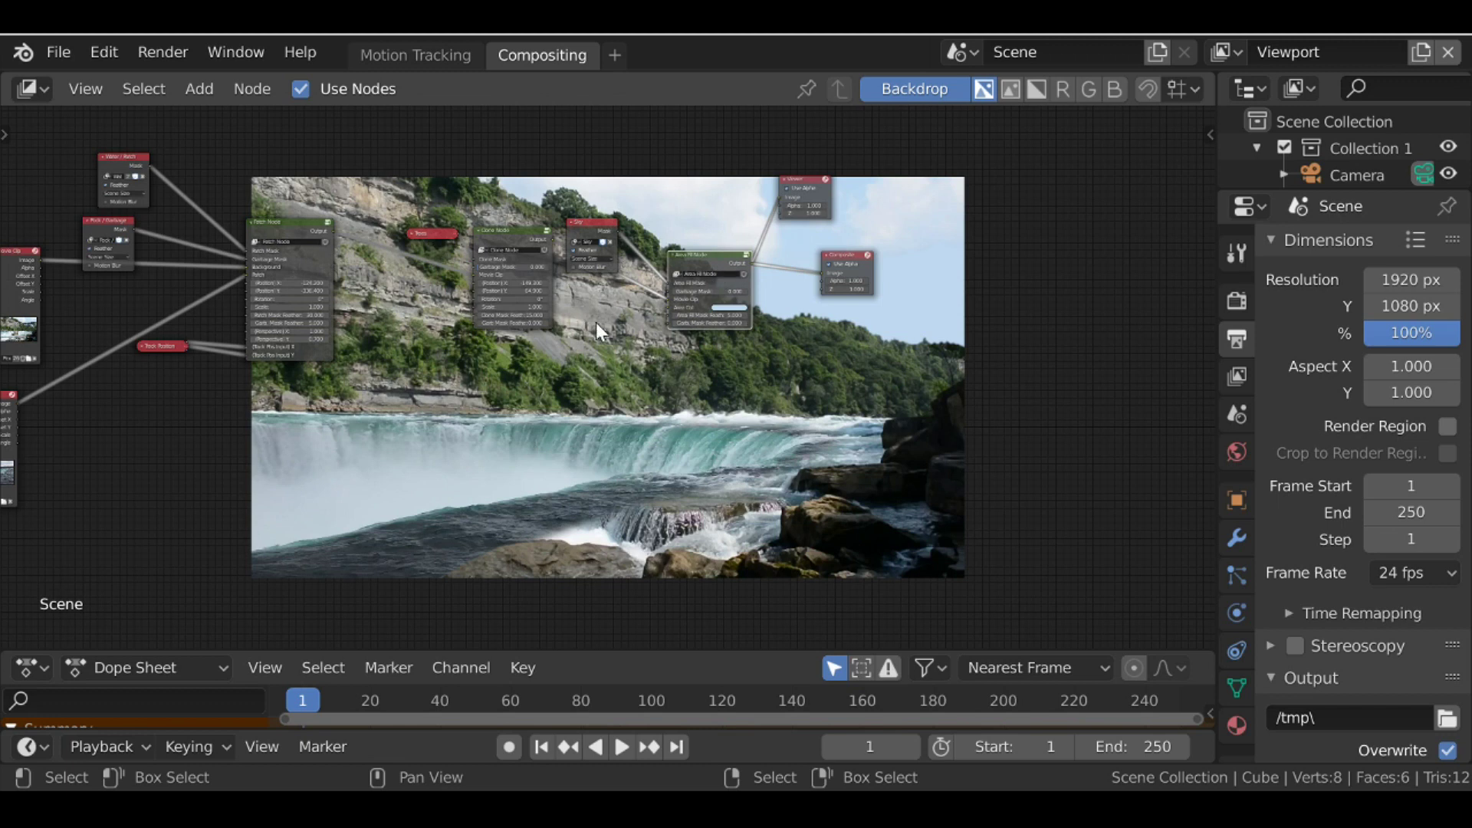
left_click_drag(295, 238, 299, 221)
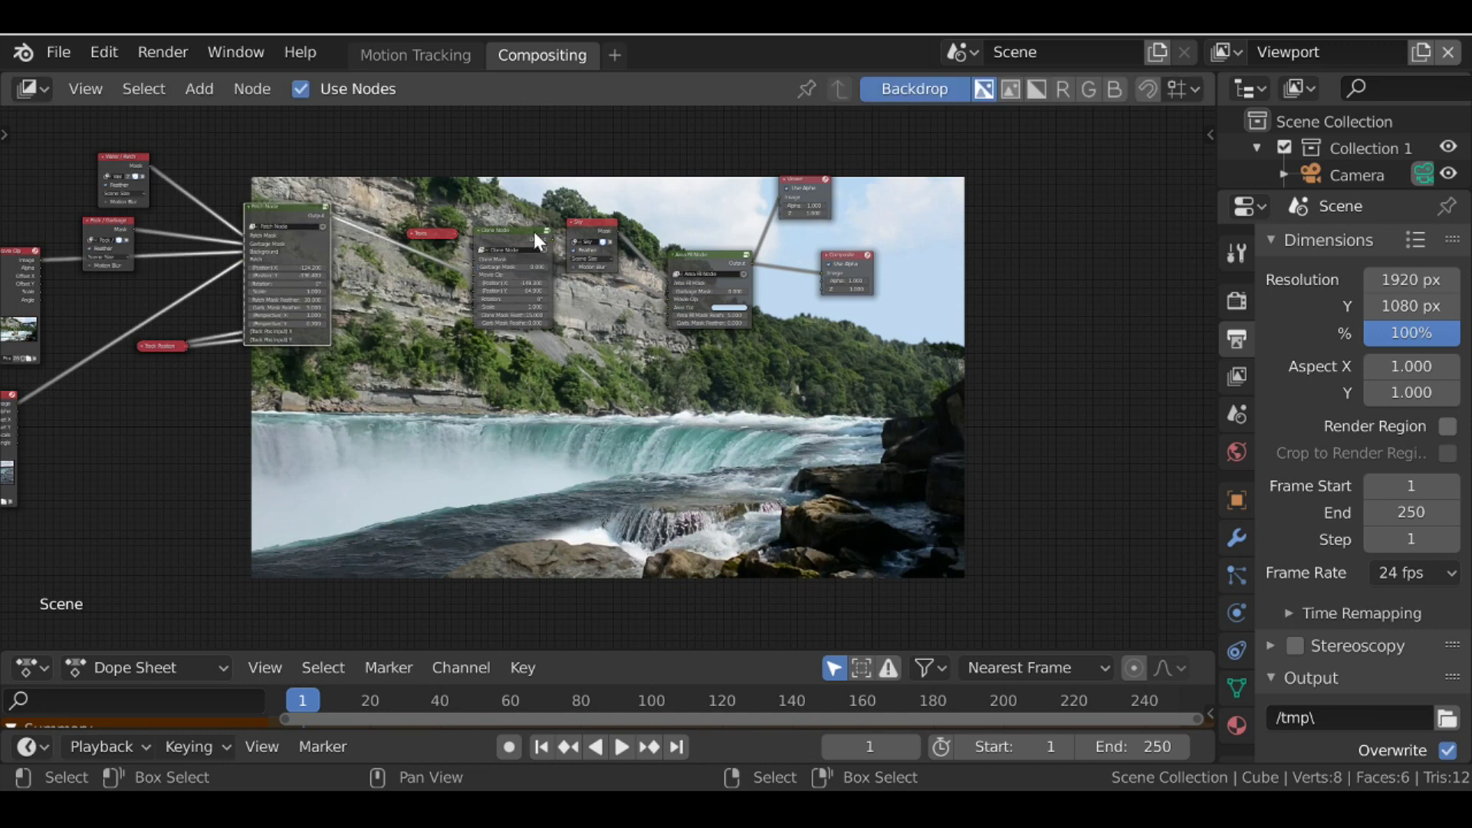
left_click_drag(533, 232, 522, 228)
left_click(715, 256)
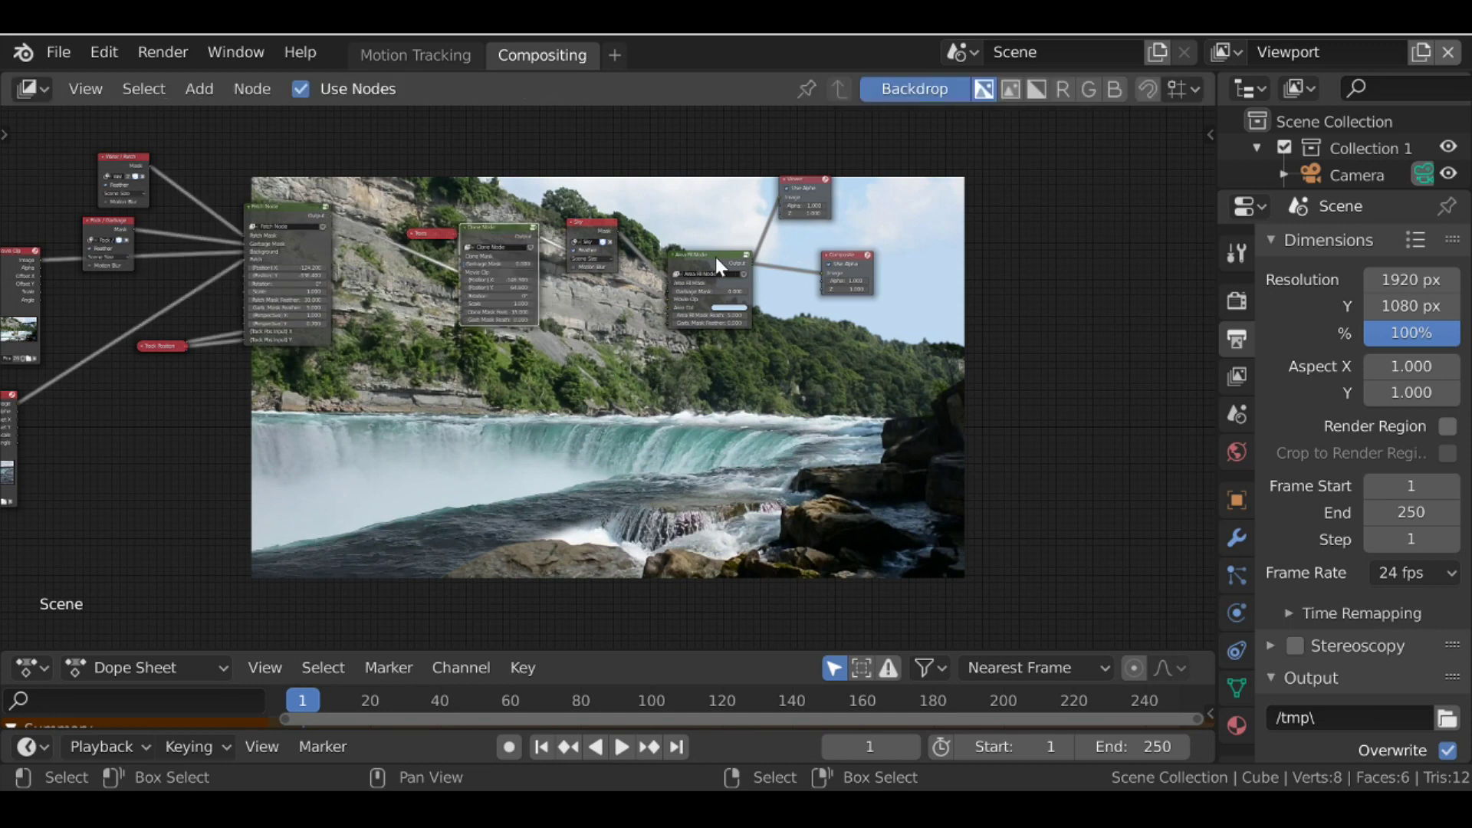
- Box-select the Patch, Clone and Area Fill nodes together with their mask and track nodes
scroll(603, 267, "down", 1)
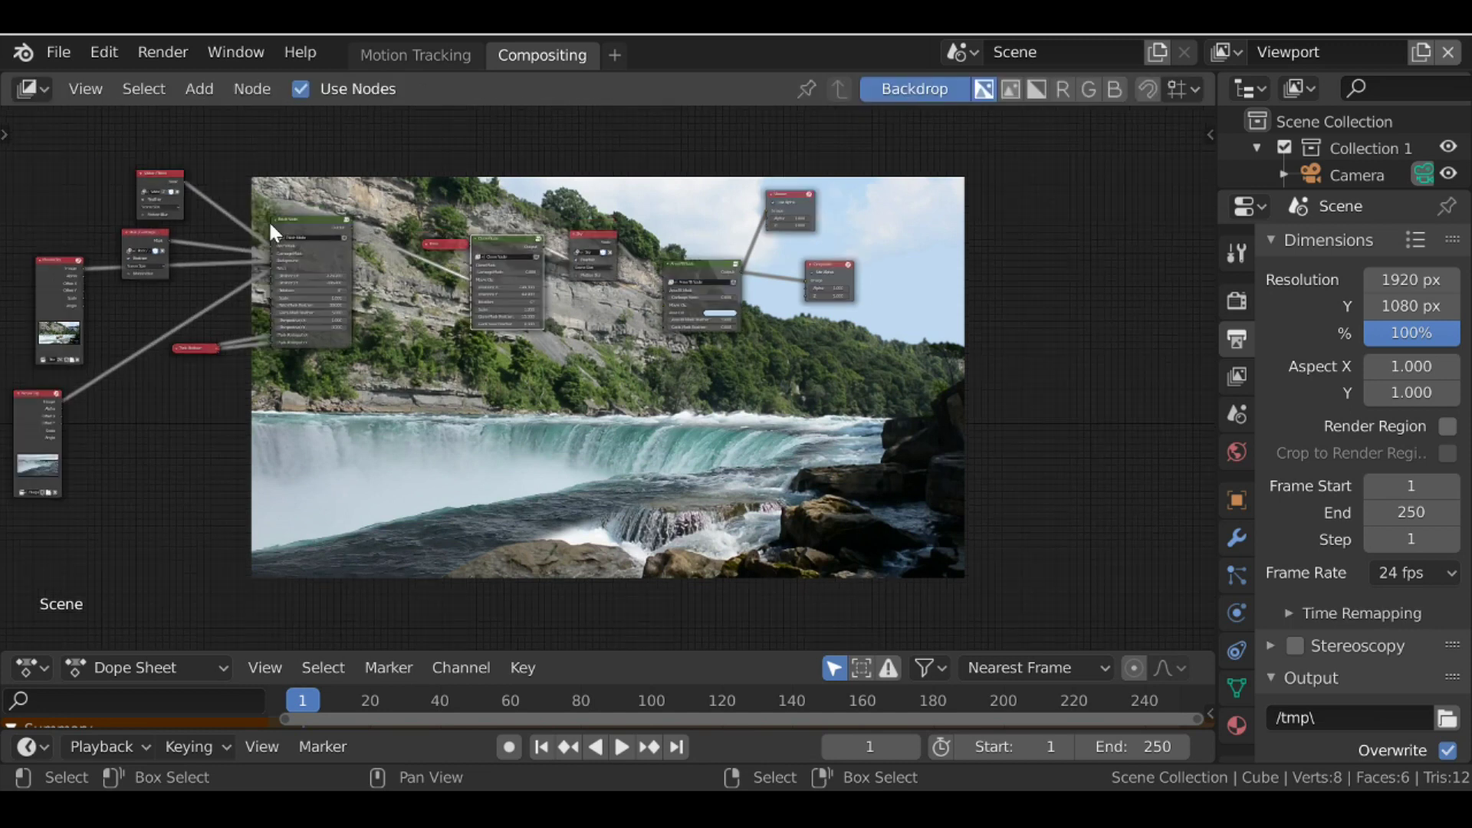
scroll(520, 256, "down", 2)
key("b")
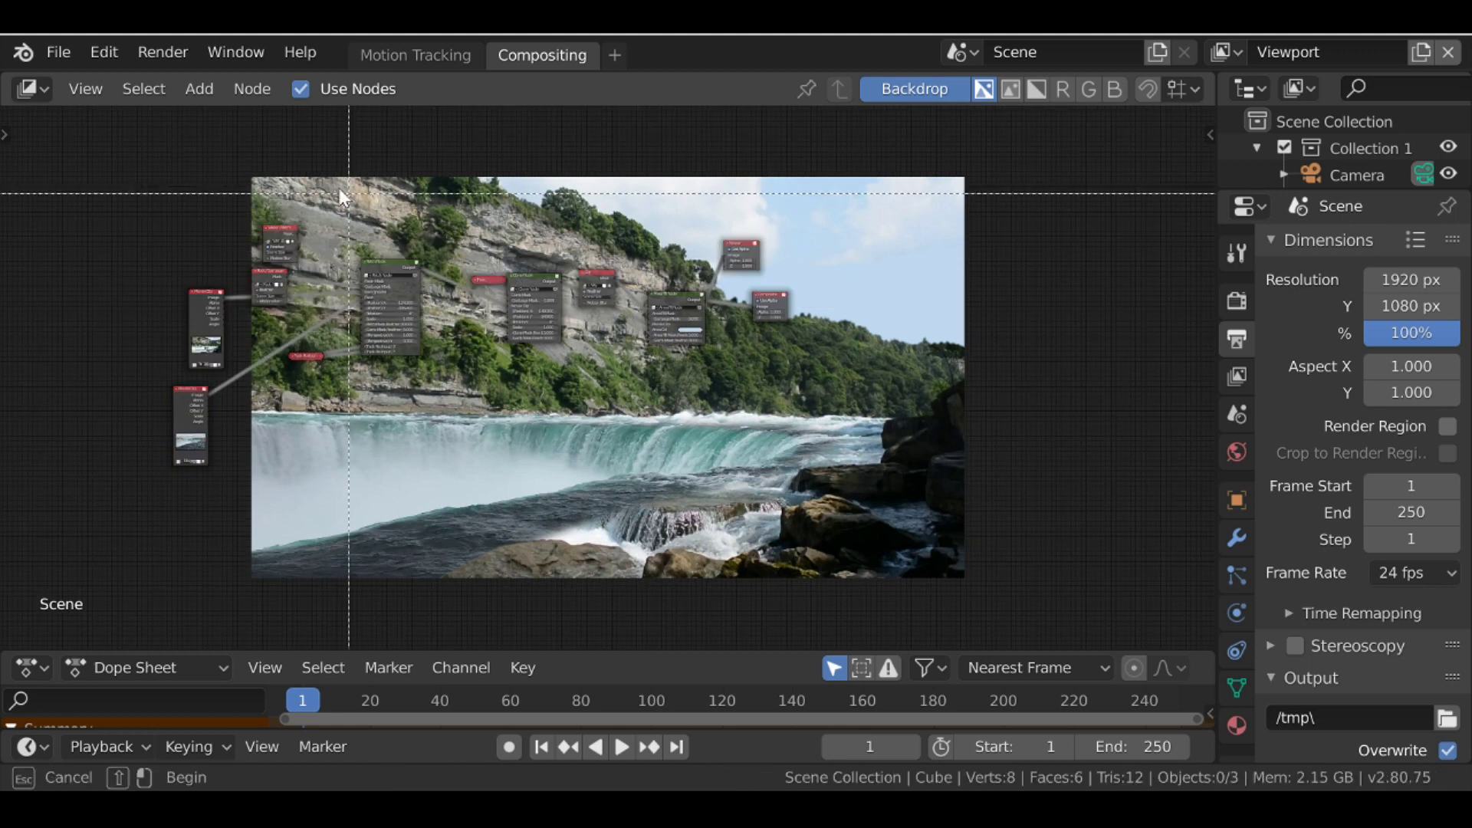
left_click_drag(252, 154, 691, 432)
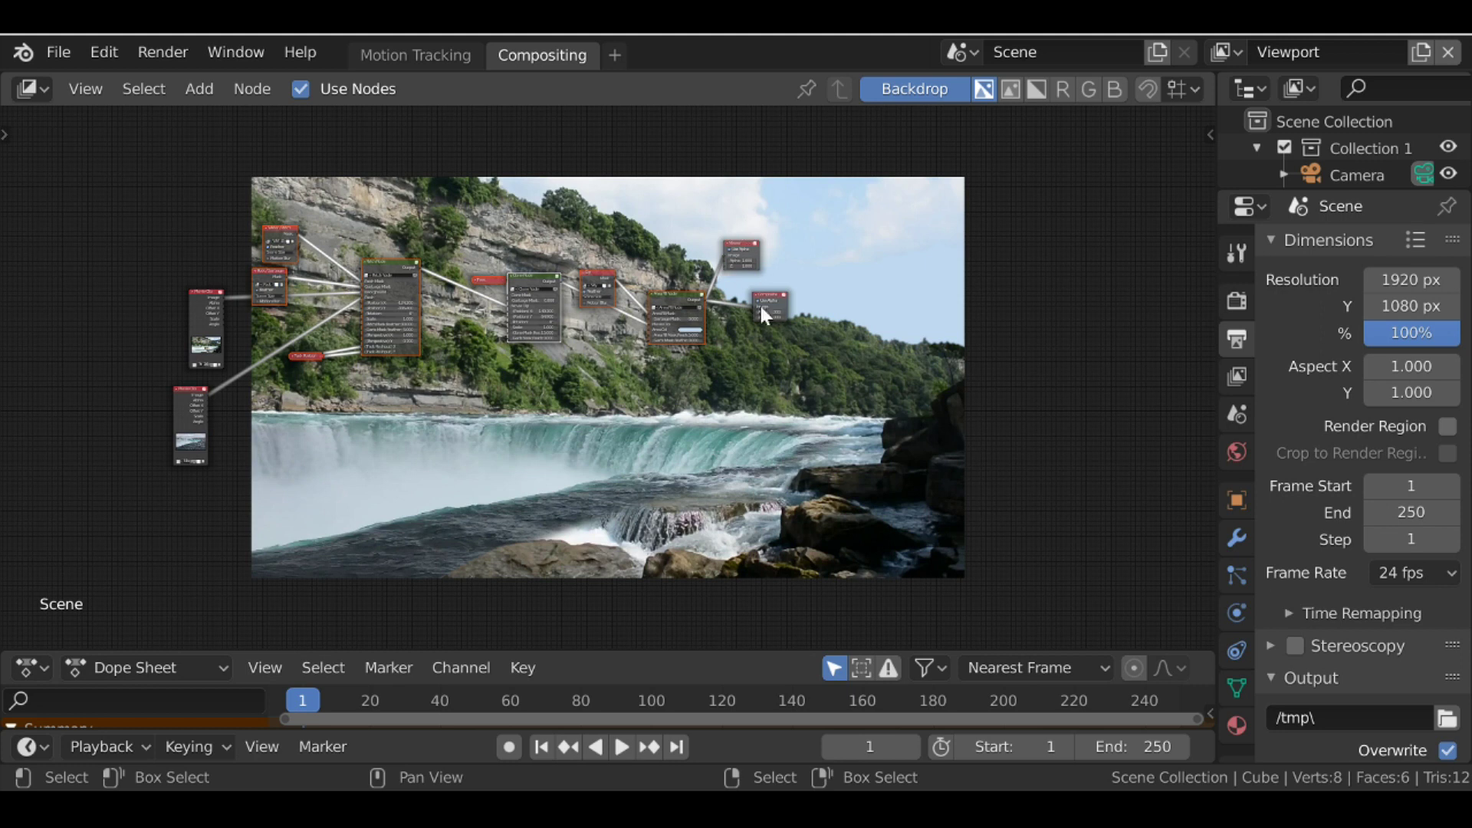
scroll(752, 242, "up", 1)
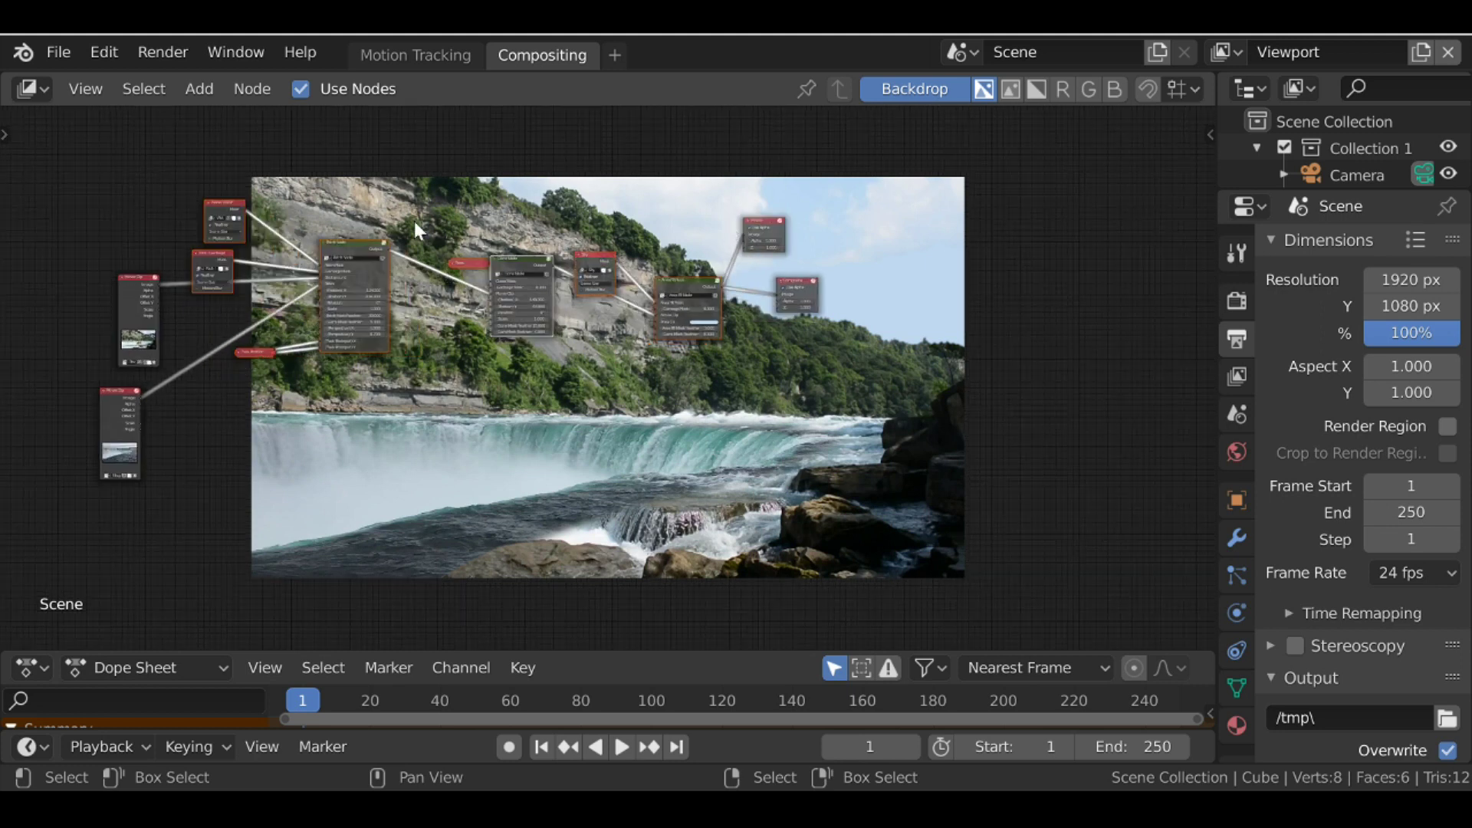
- Delete the Patch, Clone and Area Fill groups and their extra nodes with links kept, and rearrange the remaining mask and clip nodes
scroll(414, 221, "up", 2)
key("b")
left_click_drag(286, 192, 354, 229)
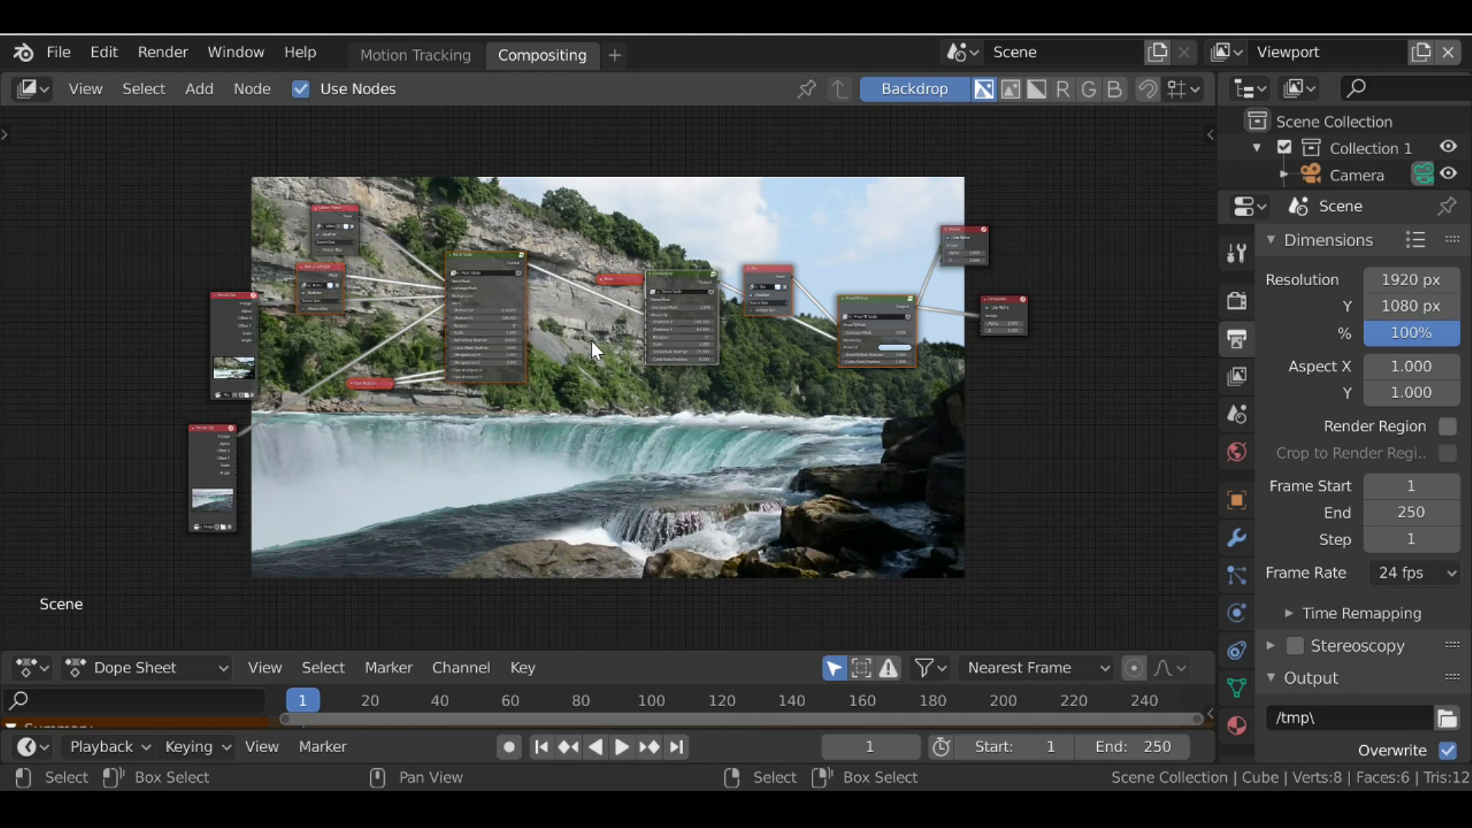
key("ctrl")
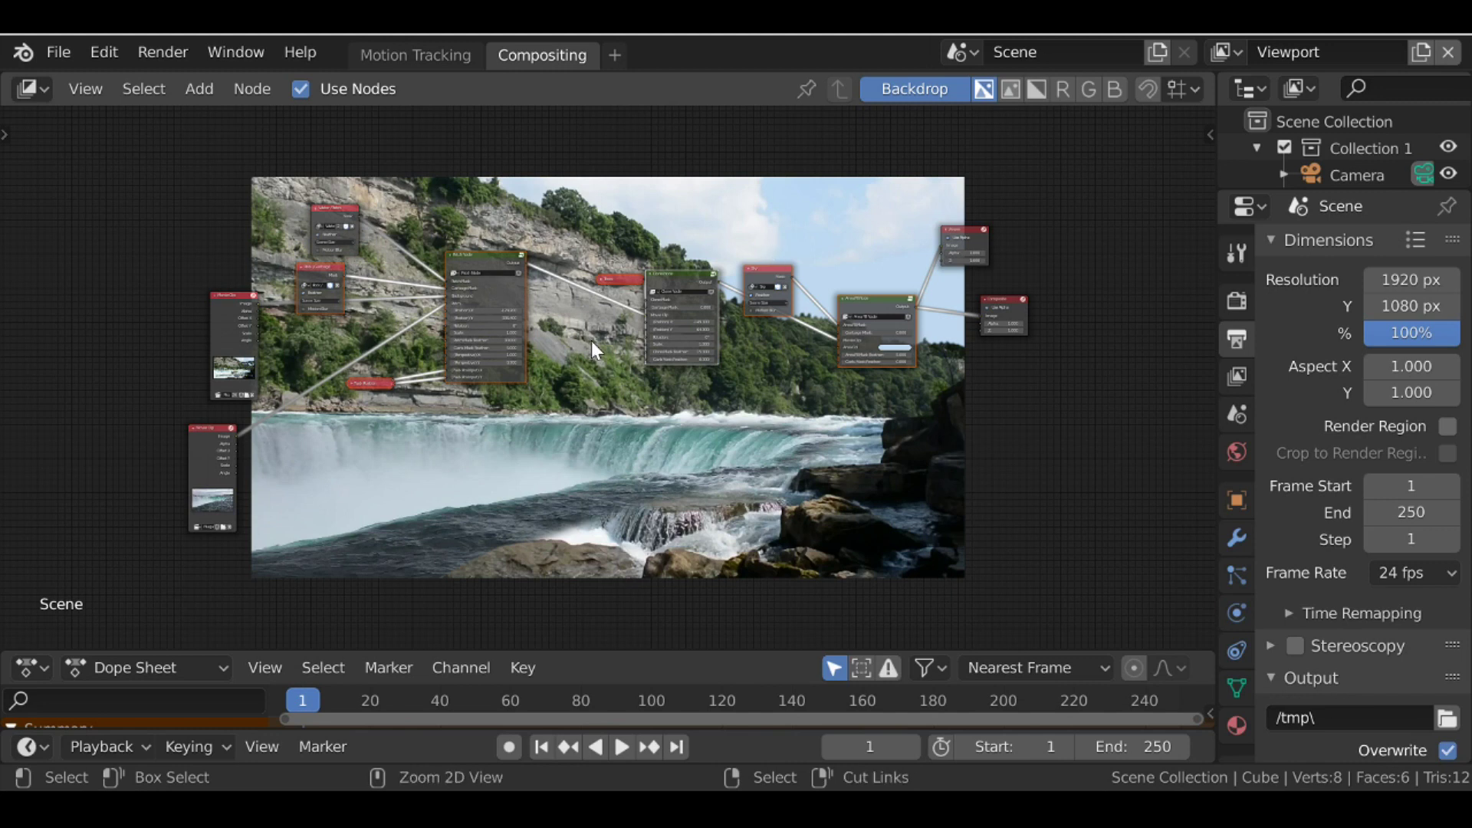
key("ctrl+x")
scroll(272, 350, "up", 1)
middle_click_drag(321, 294, 351, 257)
left_click_drag(212, 263, 153, 219)
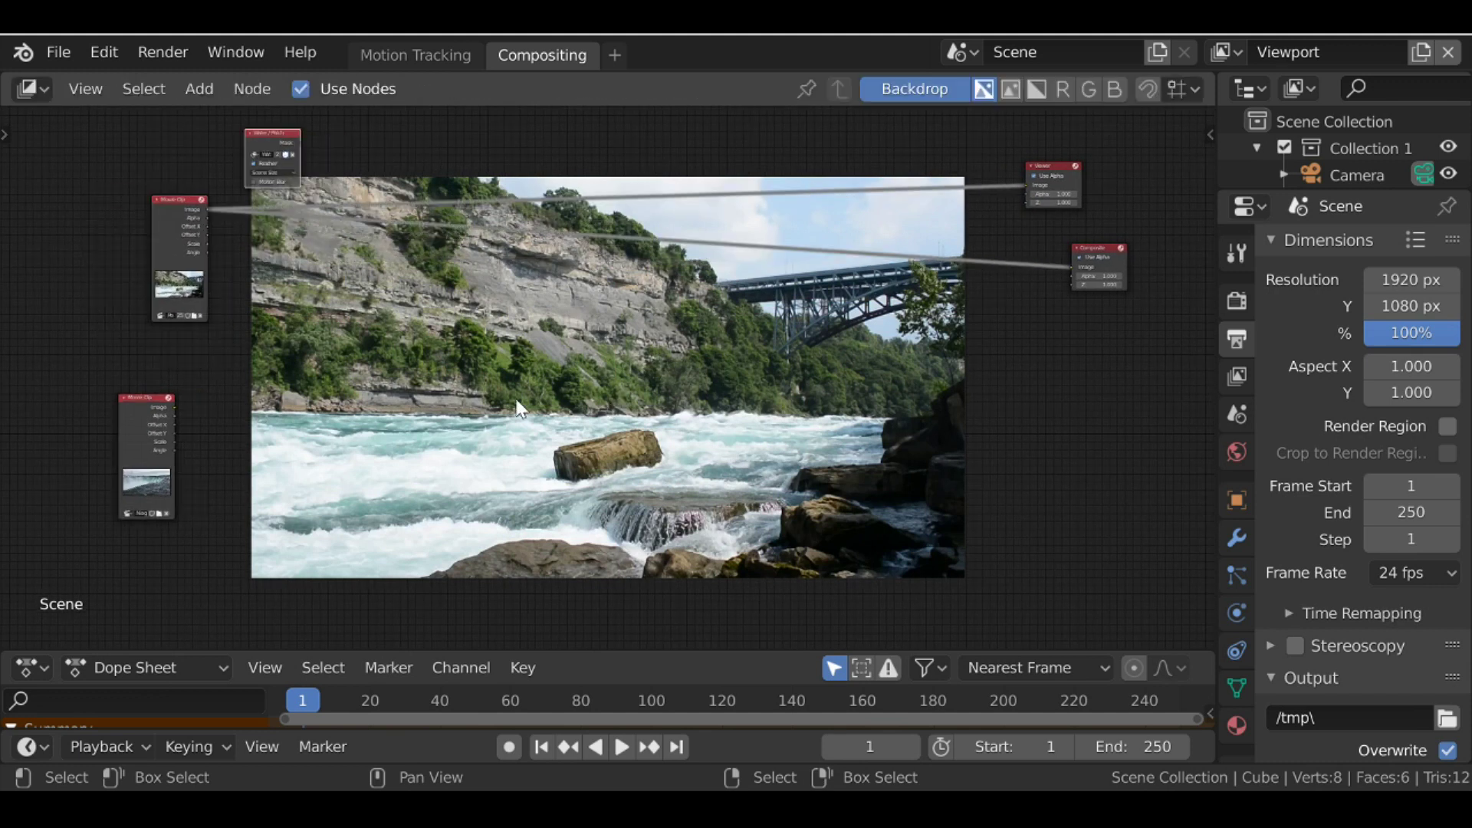
- Insert a Mix node between the river Movie Clip and the Viewer and Composite outputs
scroll(429, 368, "up", 1)
key("shift+a")
mouse_move(257, 284)
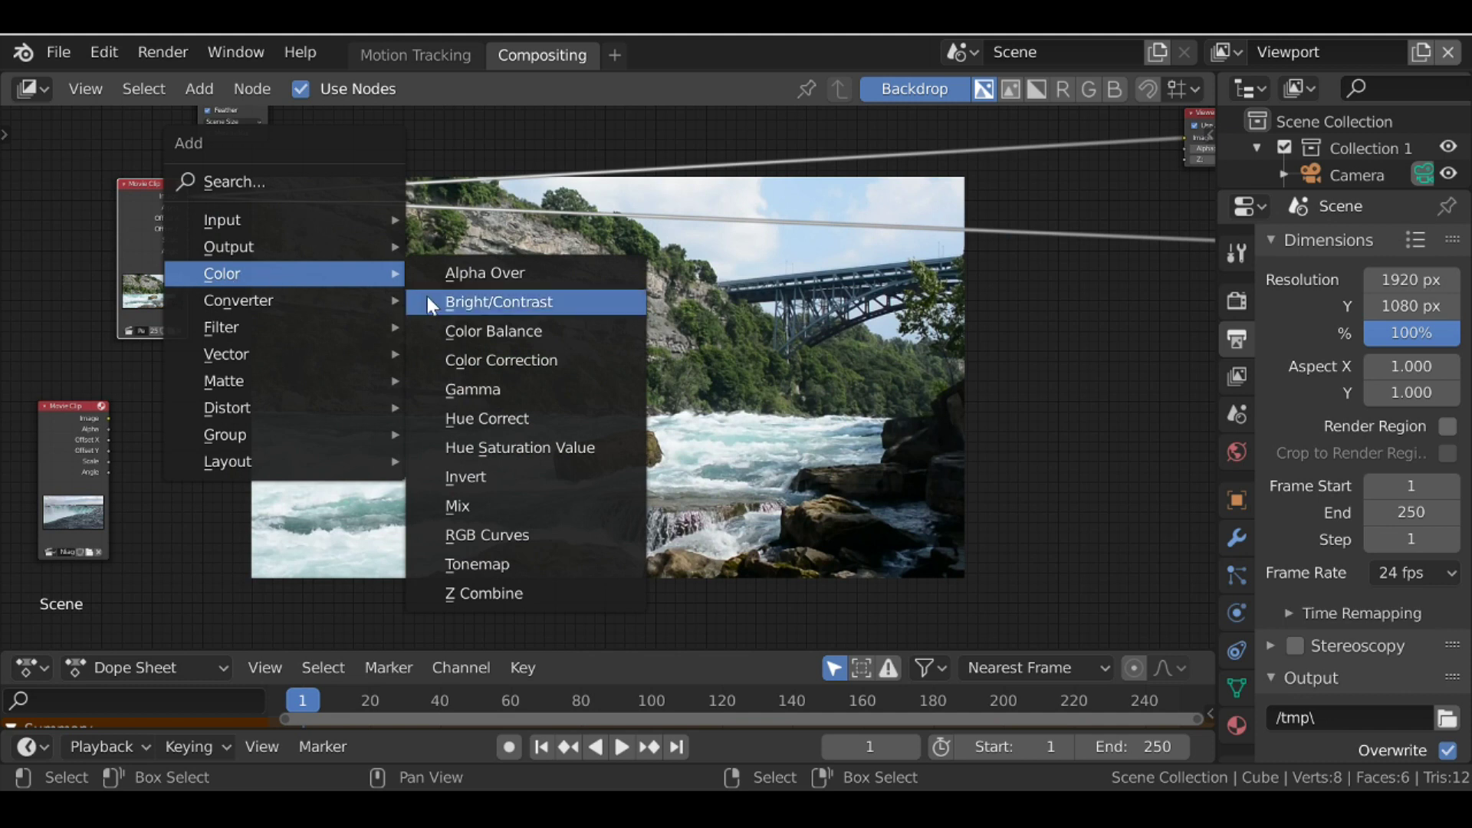
left_click(457, 506)
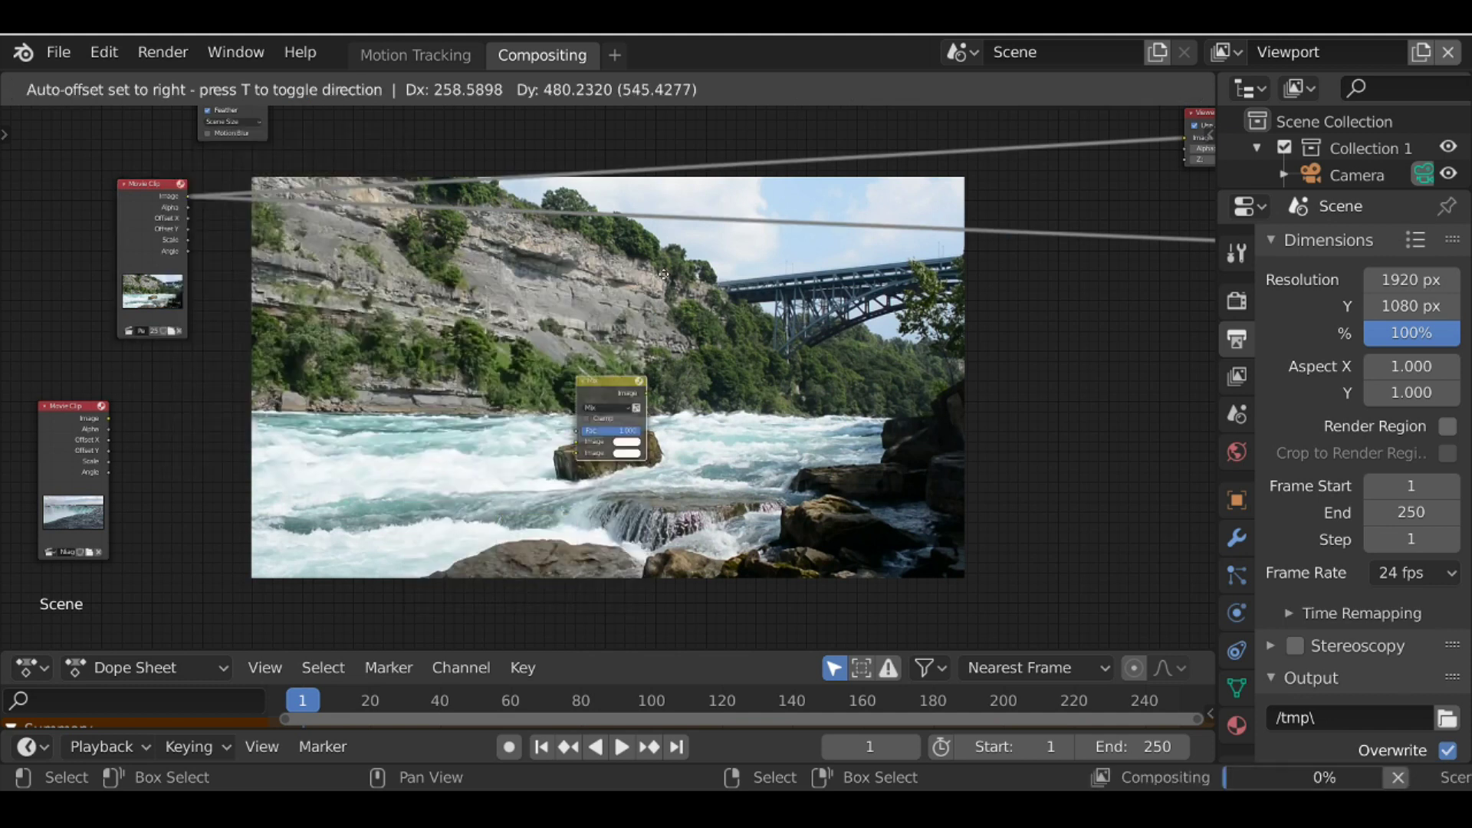
left_click(609, 196)
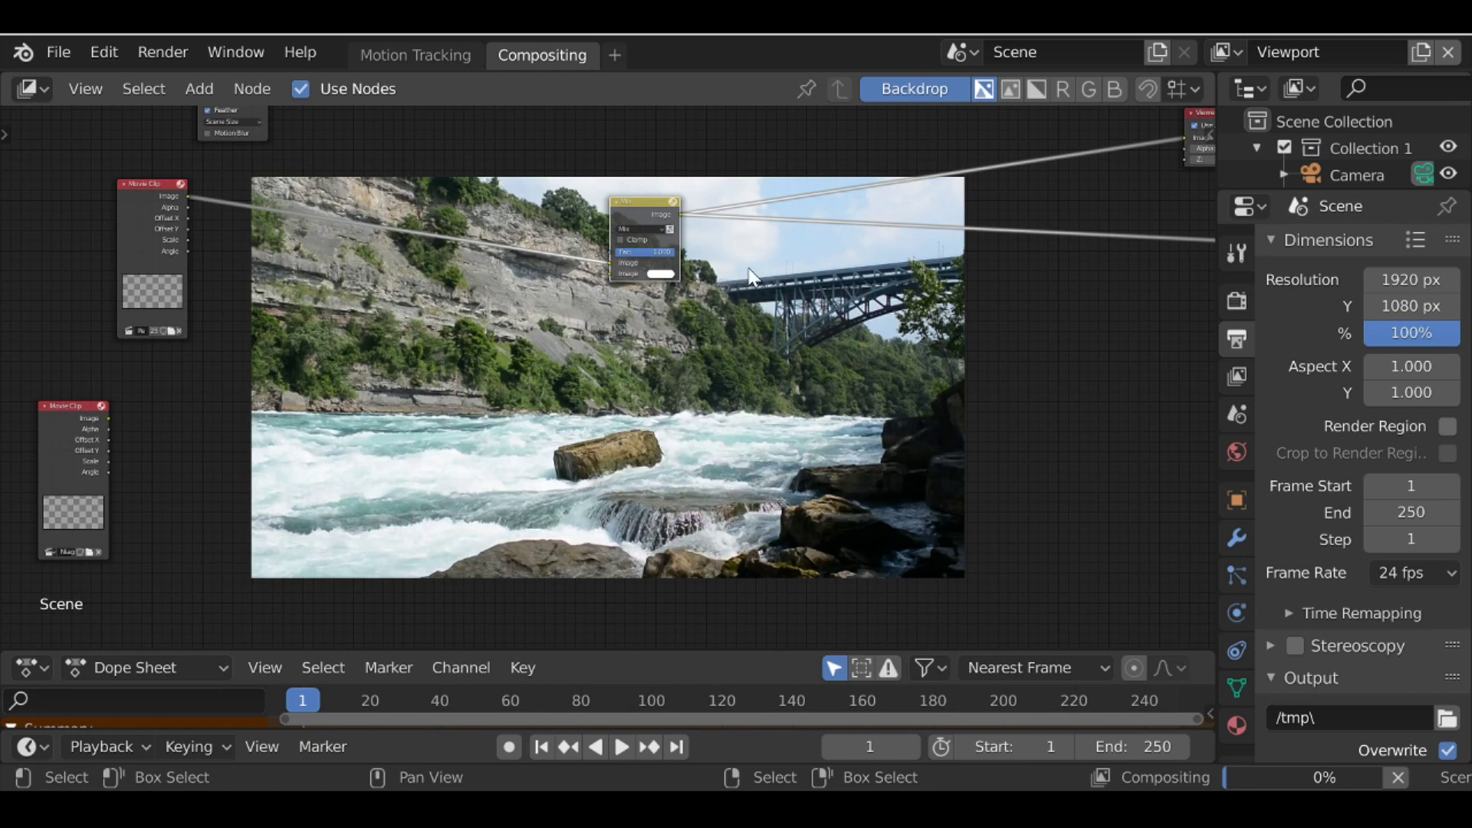
- Link the Water / Patch mask to the Mix node's Fac and the waterfall Movie Clip to its second Image input
scroll(568, 322, "up", 1)
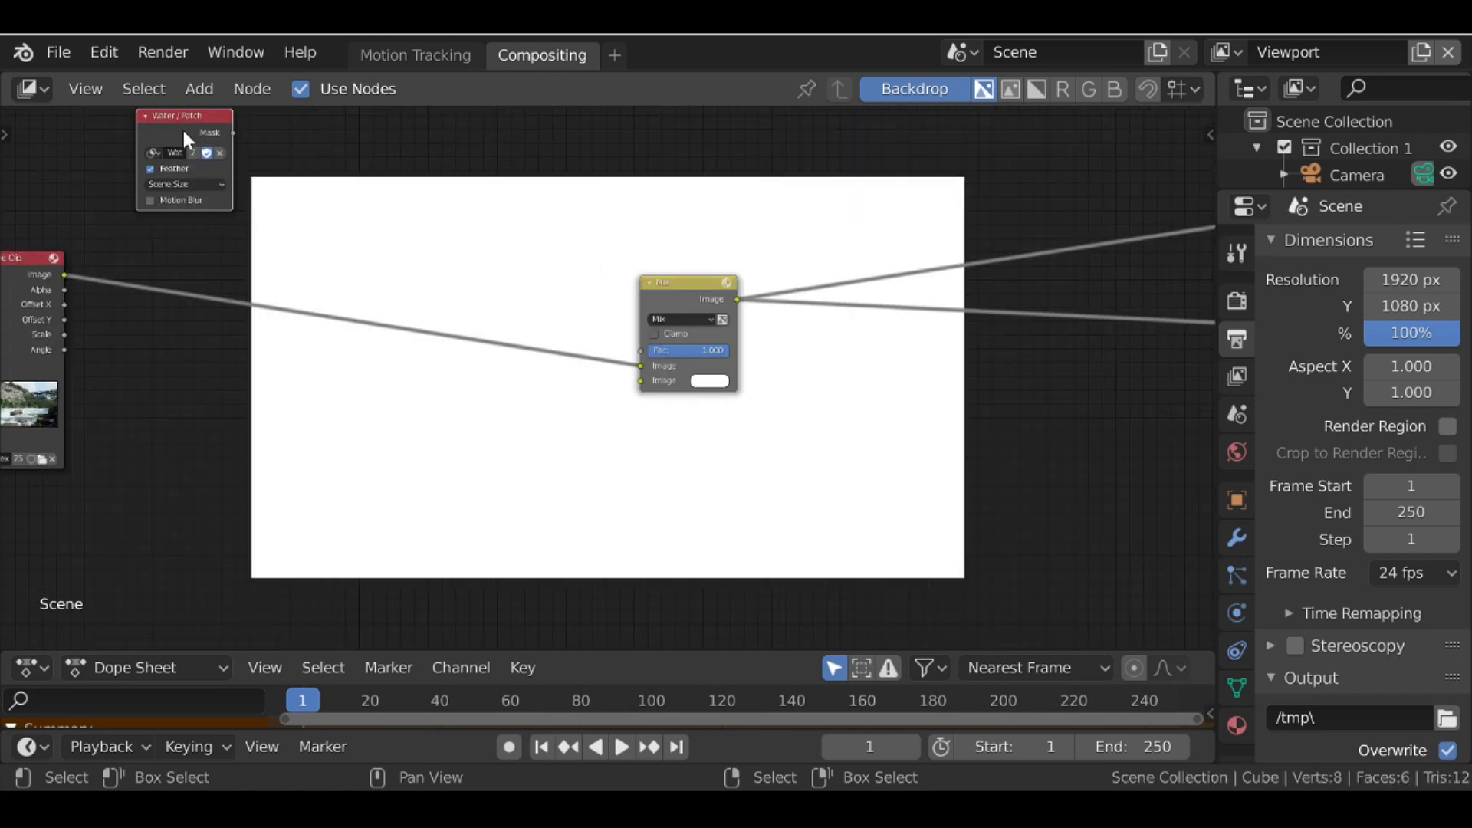
left_click_drag(182, 128, 652, 355)
left_click(240, 174)
left_click(292, 236)
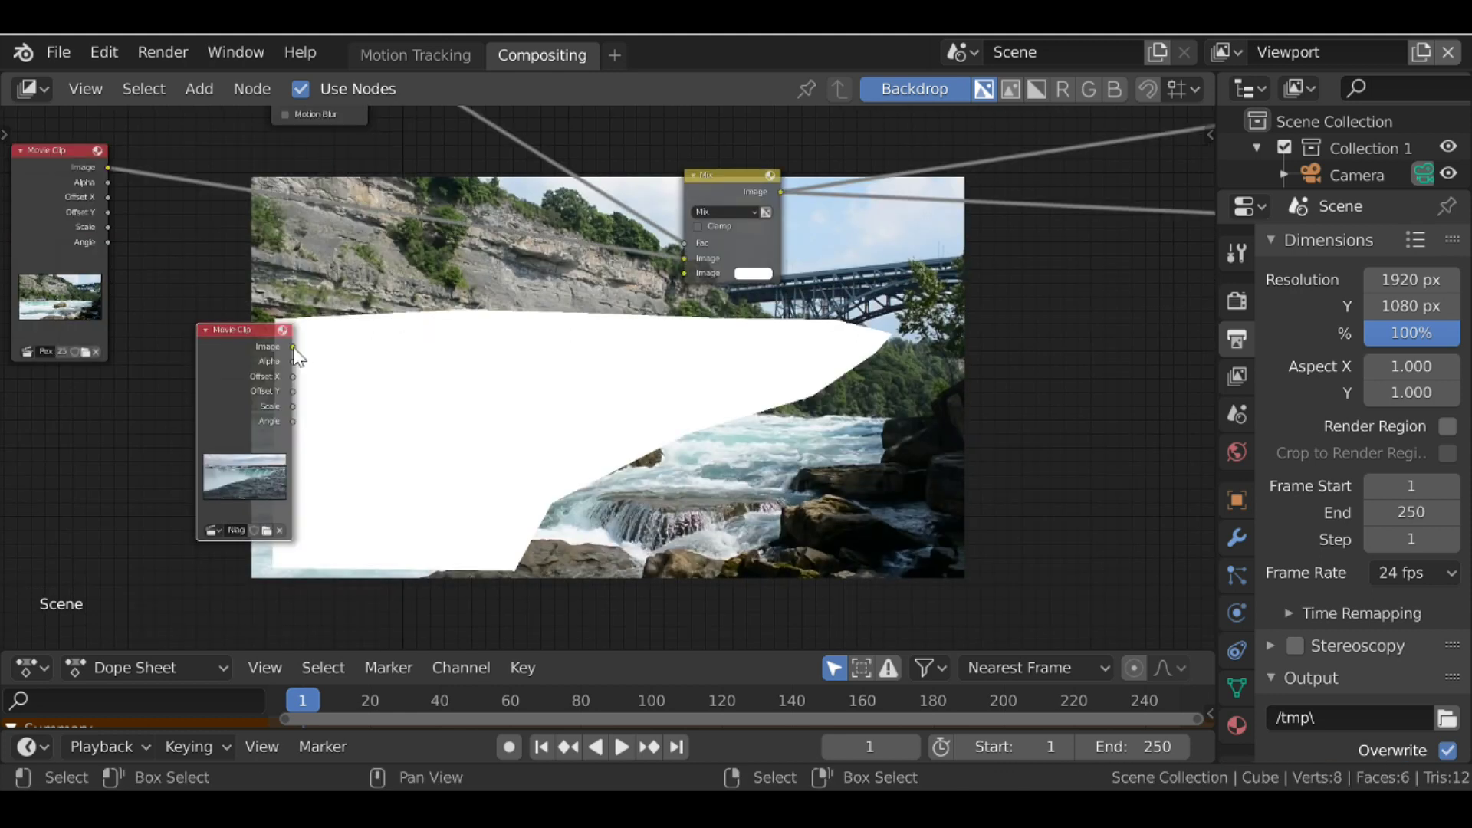
left_click_drag(294, 349, 690, 272)
scroll(567, 292, "down", 1)
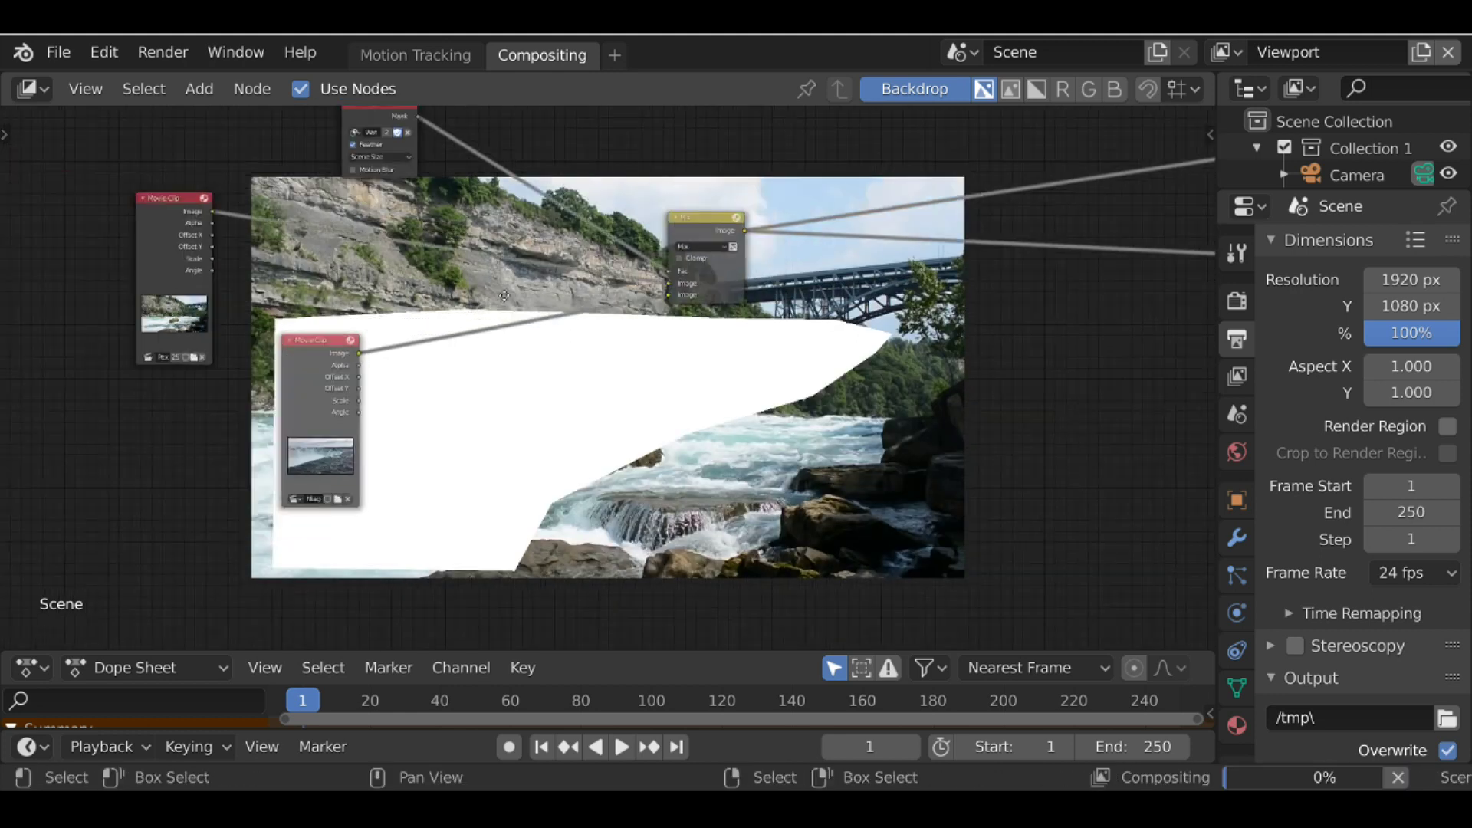
middle_click_drag(514, 273, 462, 335)
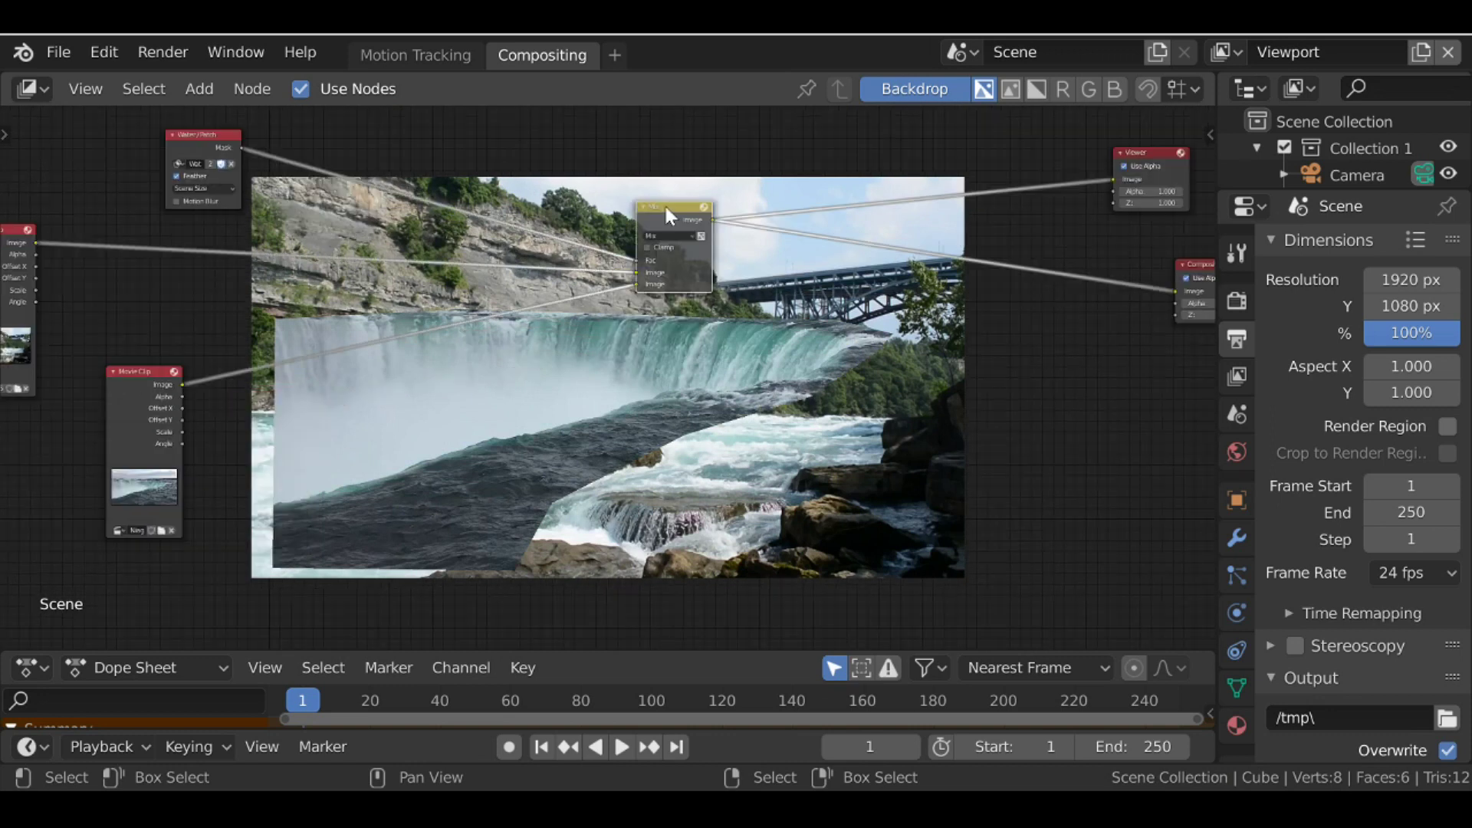
left_click_drag(664, 204, 646, 228)
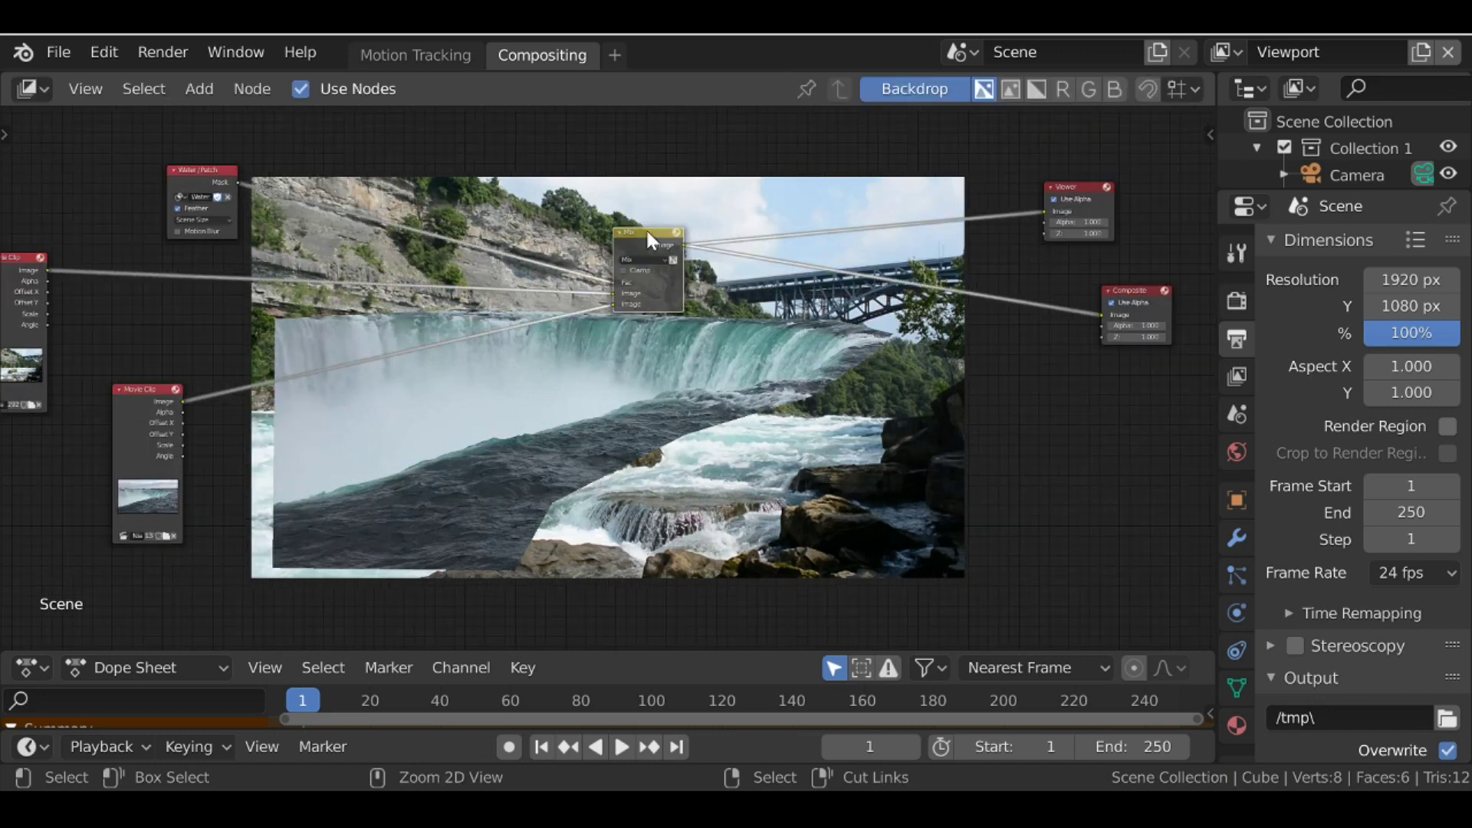
- Make a node group from the Mix node and select its Group Input node
key("ctrl+g")
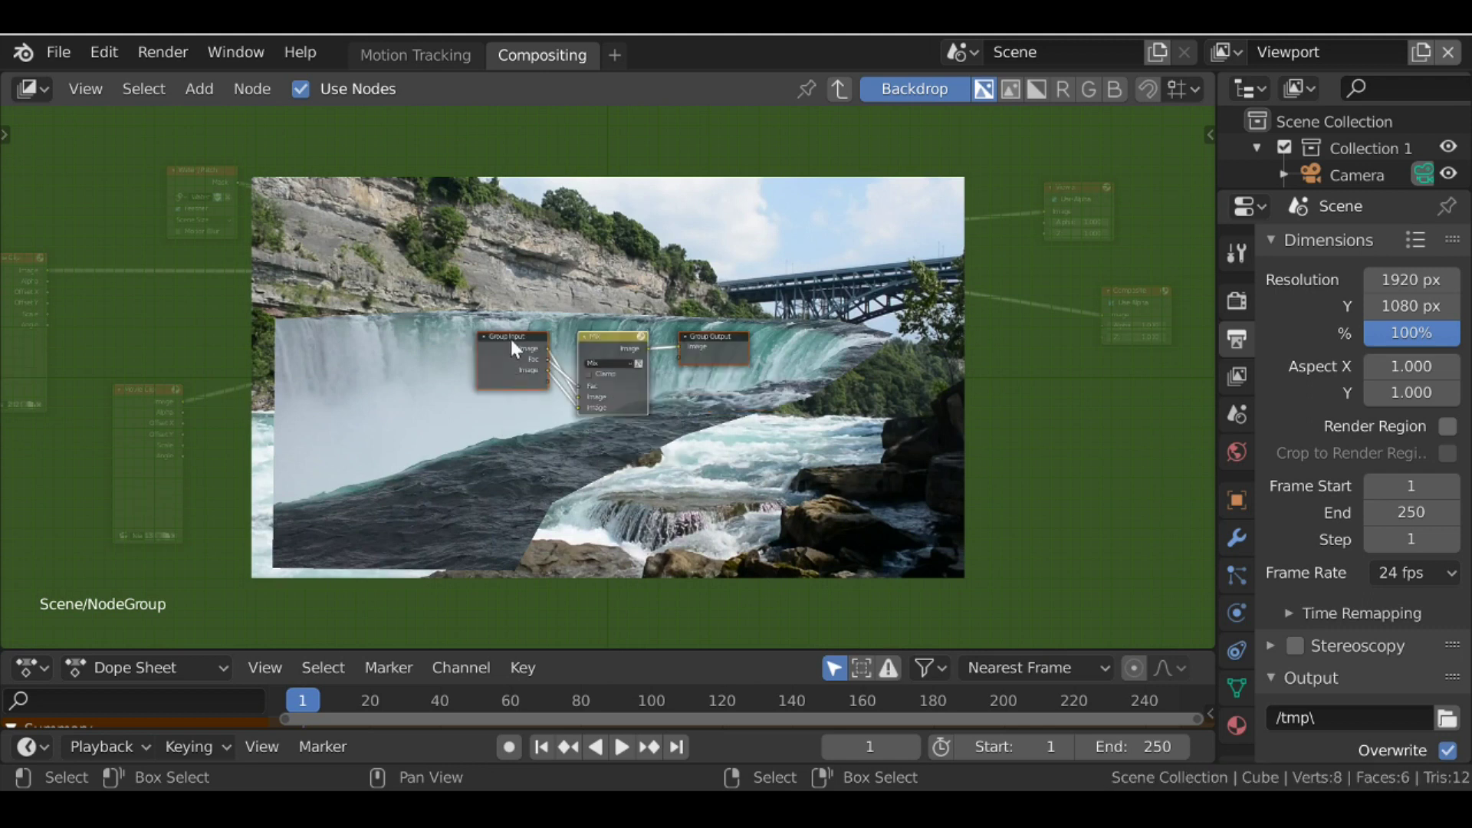
scroll(510, 336, "up", 1)
left_click_drag(487, 348, 450, 325)
left_click(451, 325)
- Show the group's Interface settings in a wider sidebar and turn the backdrop off
key("n")
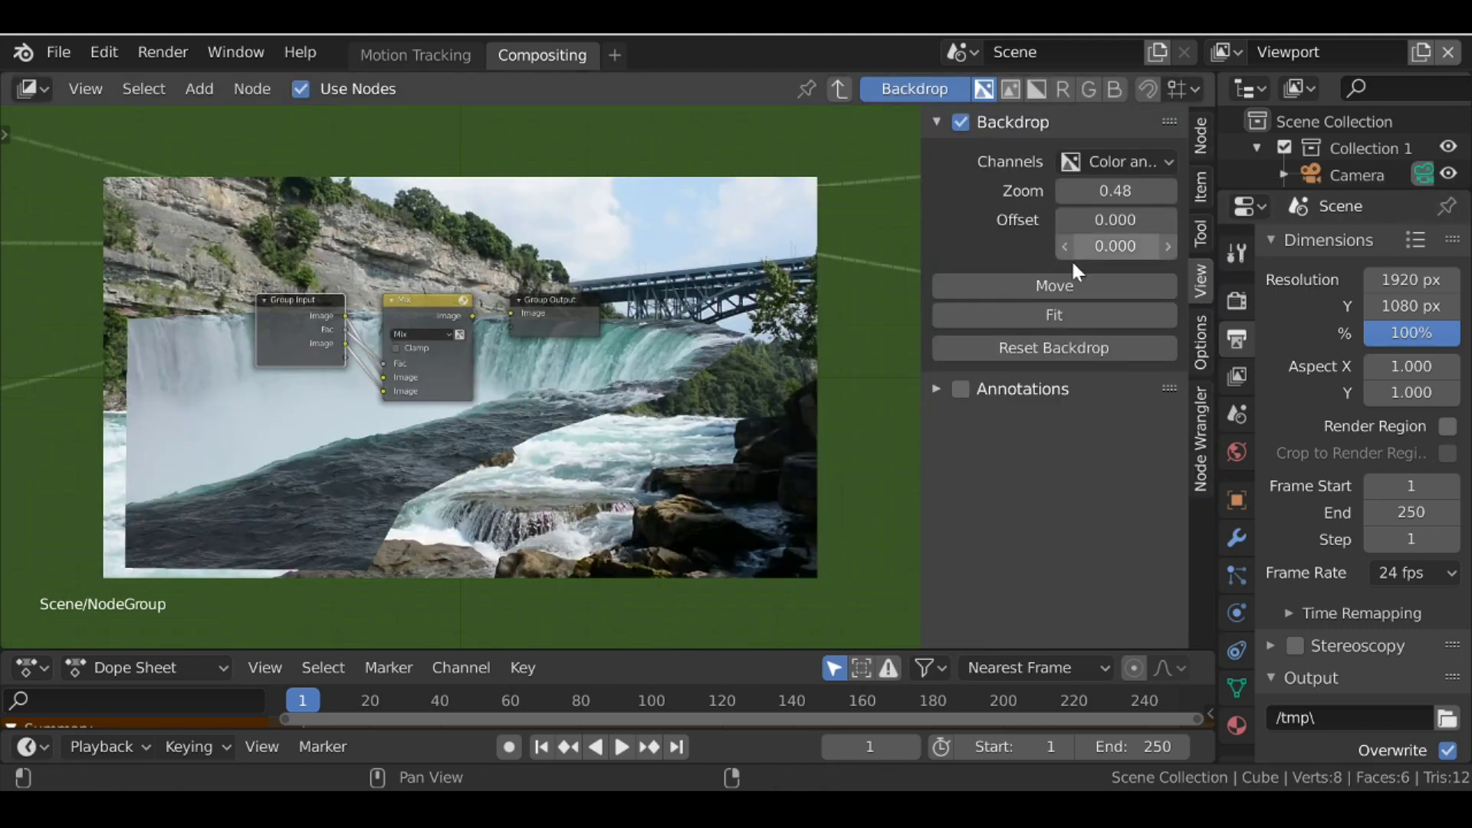
left_click(1199, 135)
left_click_drag(920, 191, 847, 214)
scroll(641, 260, "up", 2)
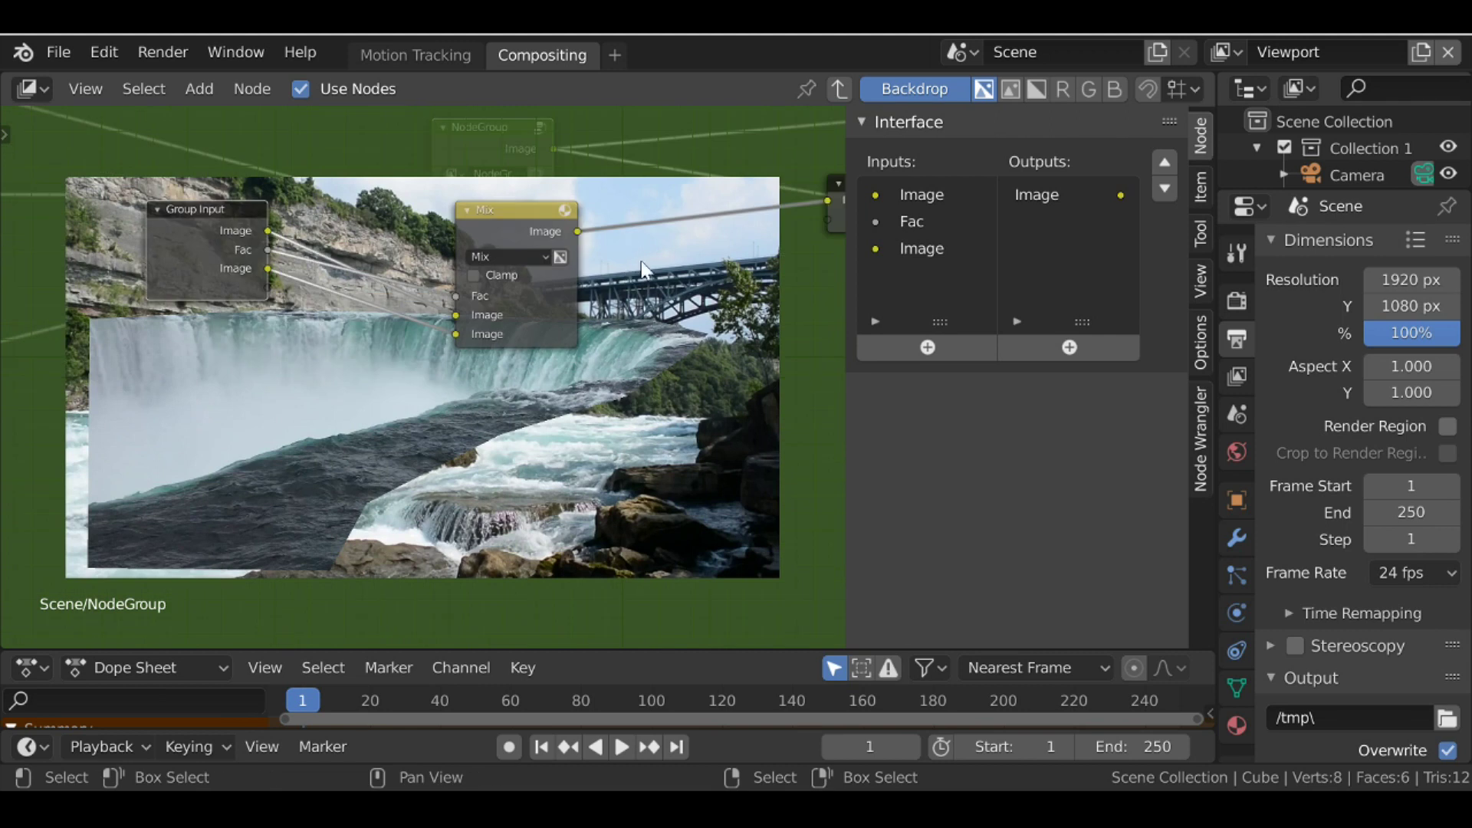
left_click(917, 89)
left_click_drag(222, 247, 182, 303)
key("Home")
left_click_drag(844, 240, 795, 244)
- Rename the group's first Image input to "Background Video"
left_click(830, 196)
left_click(969, 384)
type("Background video")
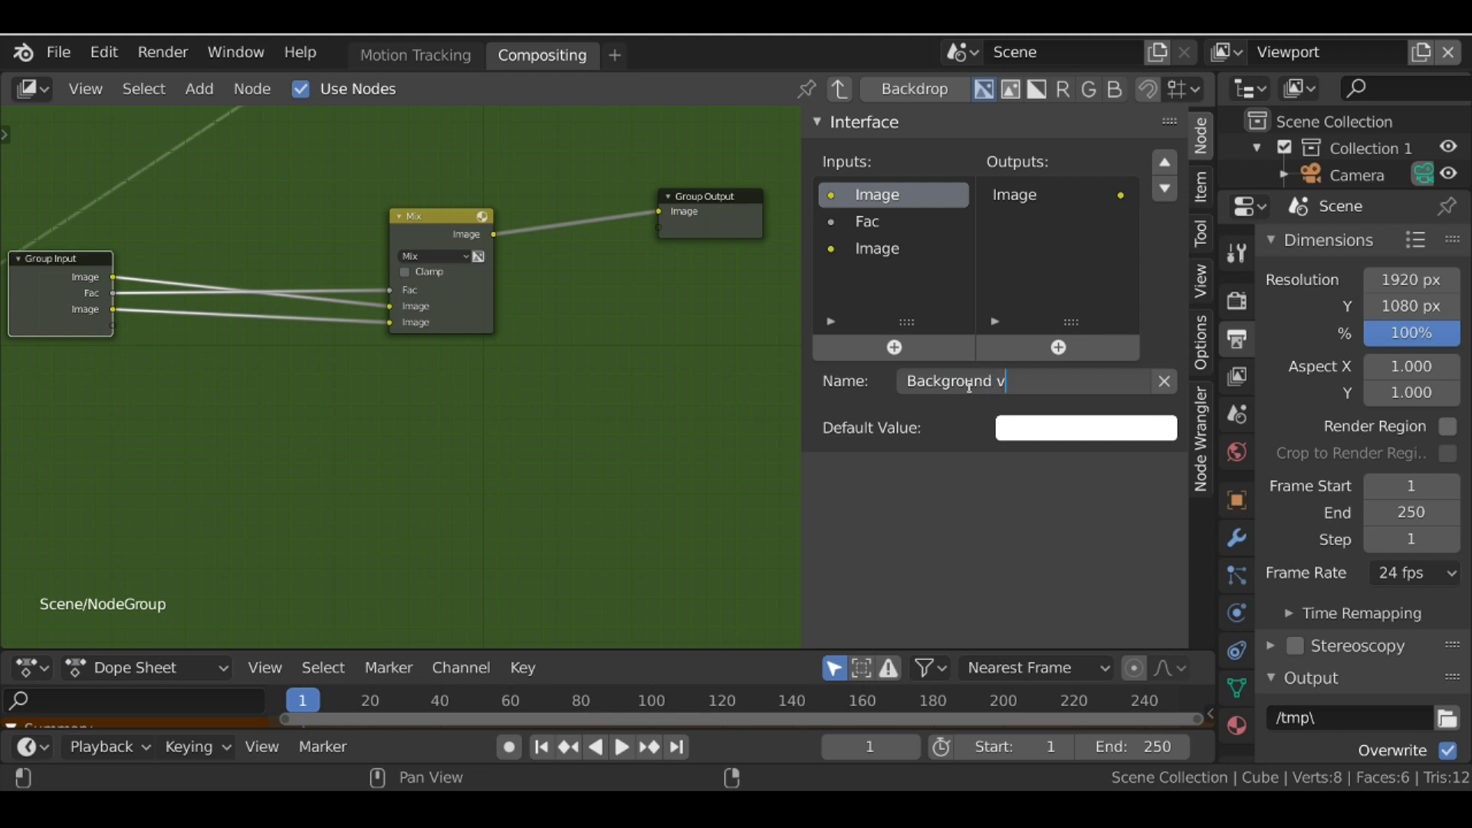
key("Return")
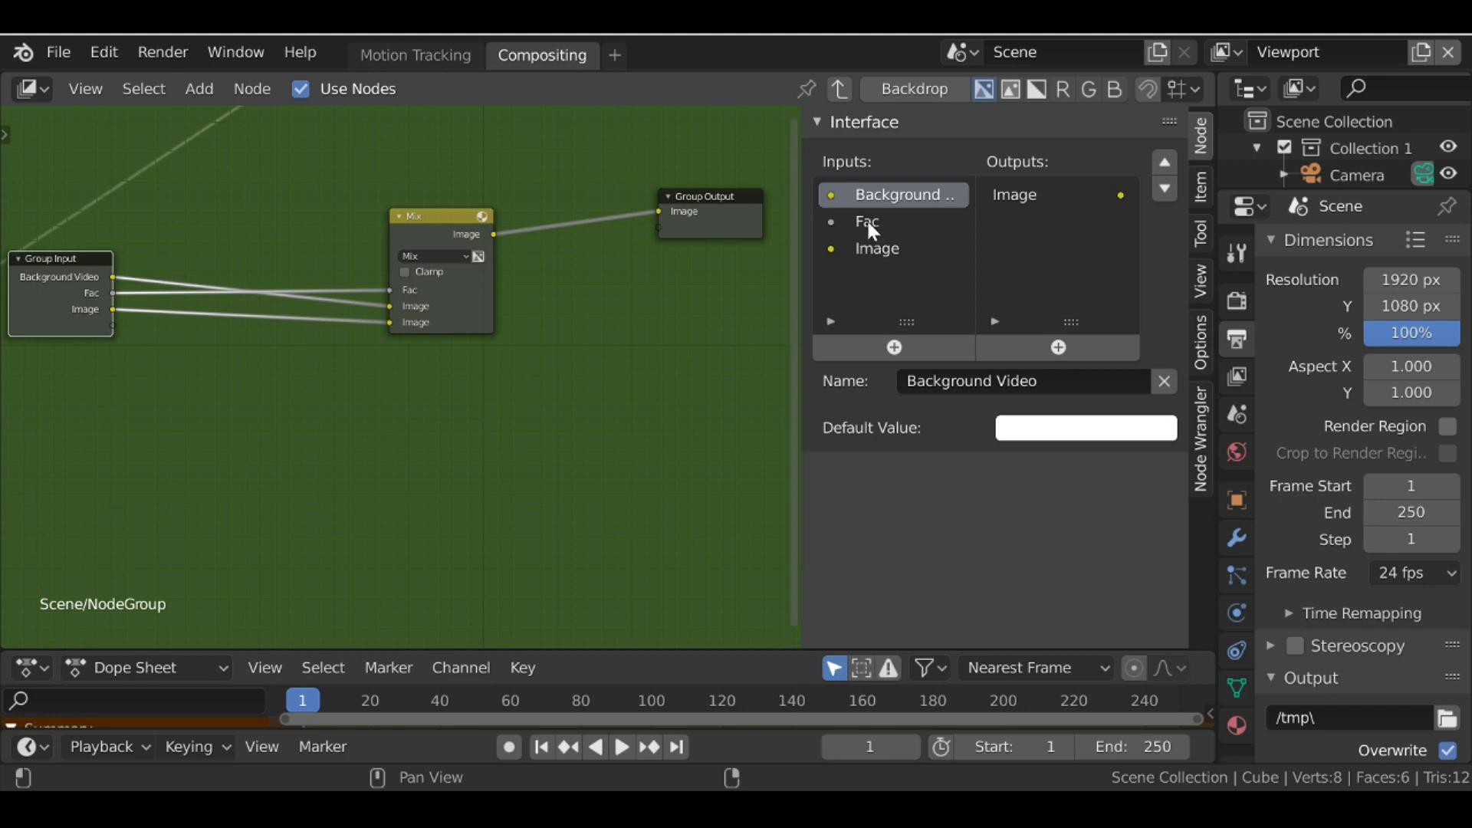
- Rename the group's Fac input to "Patch Mask" and move it to the top of the inputs
left_click(868, 222)
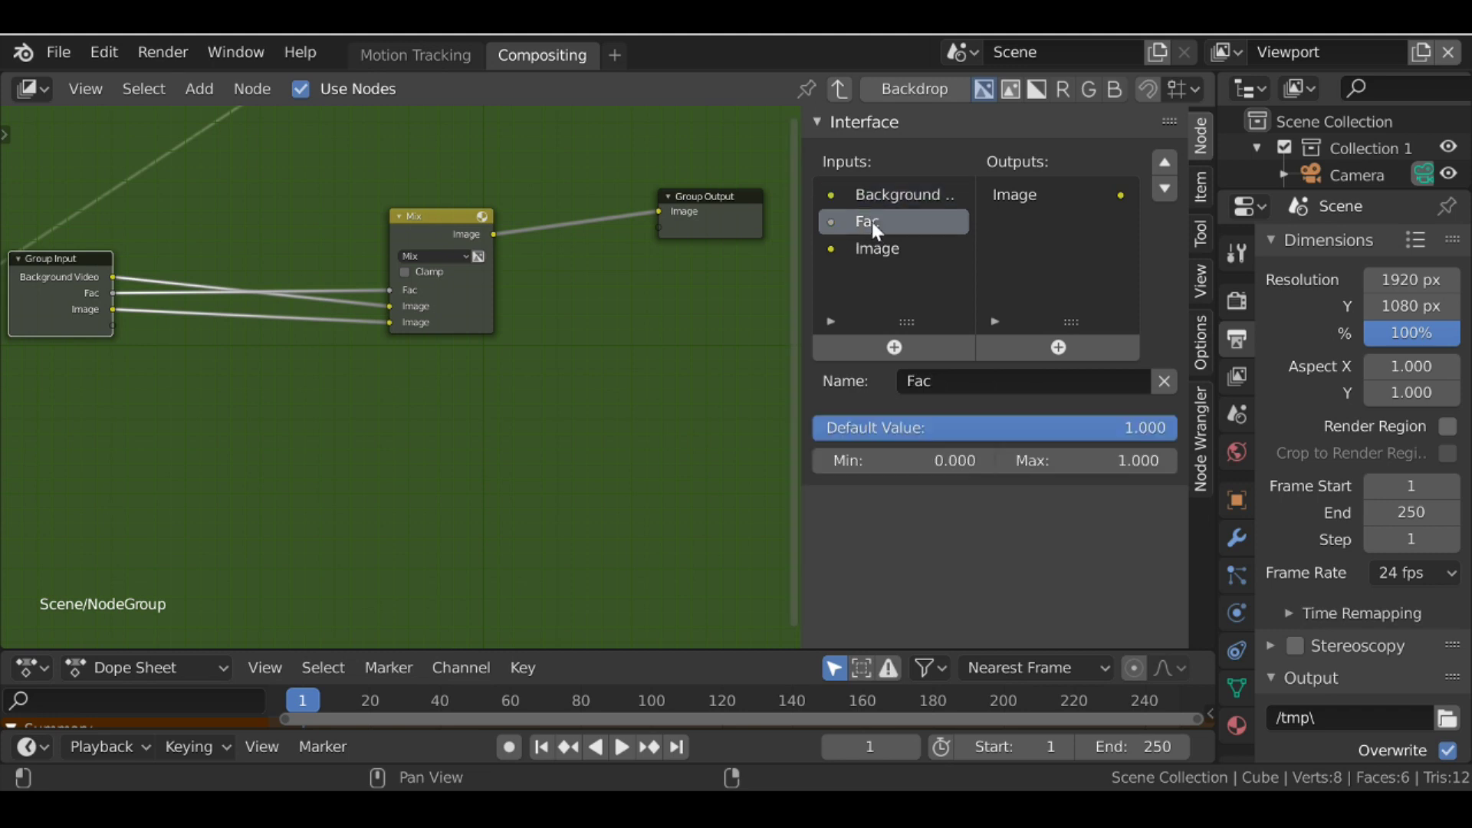
left_click(952, 378)
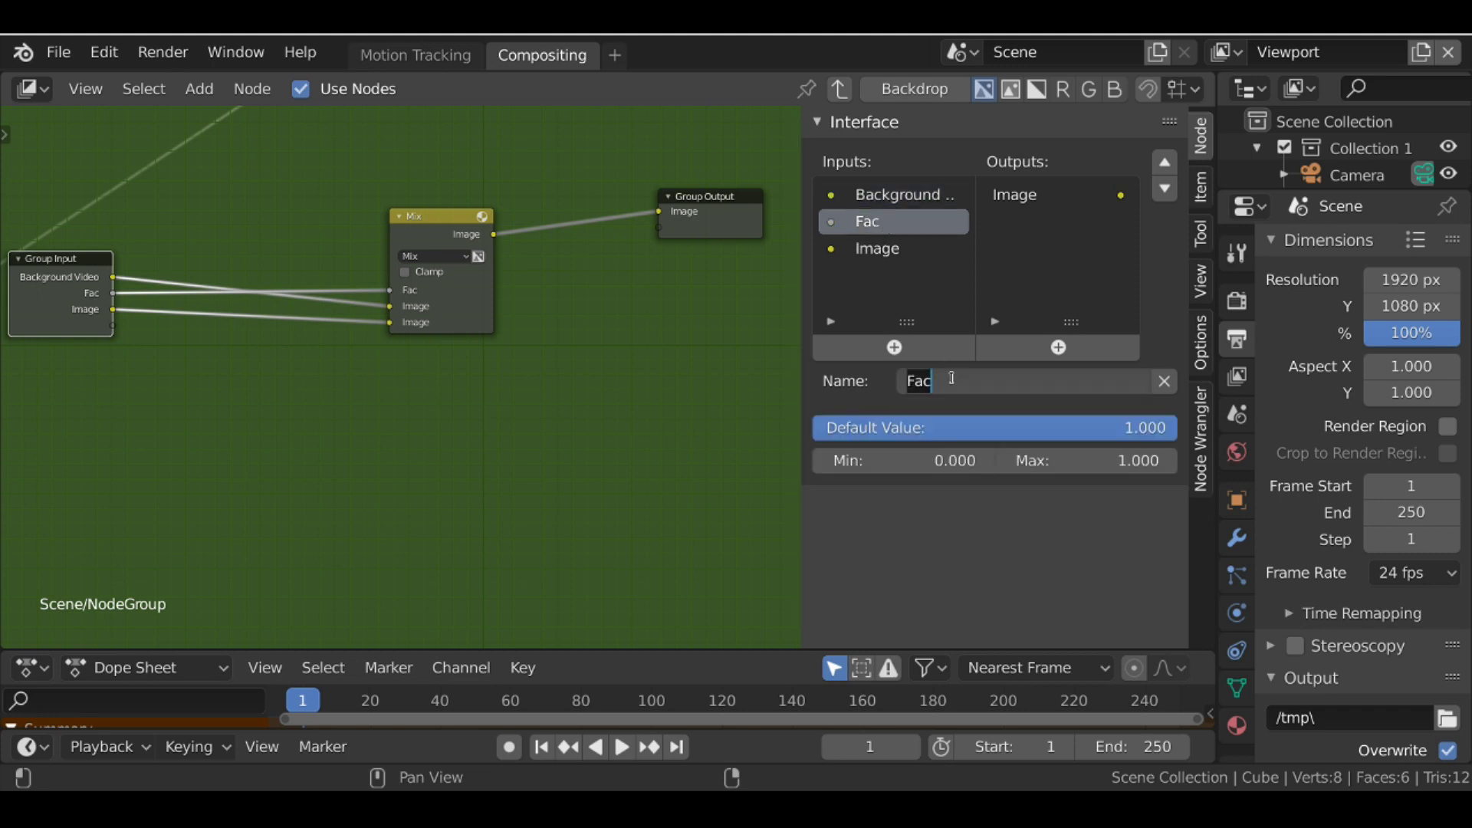
type("Patch Mask")
key("Return")
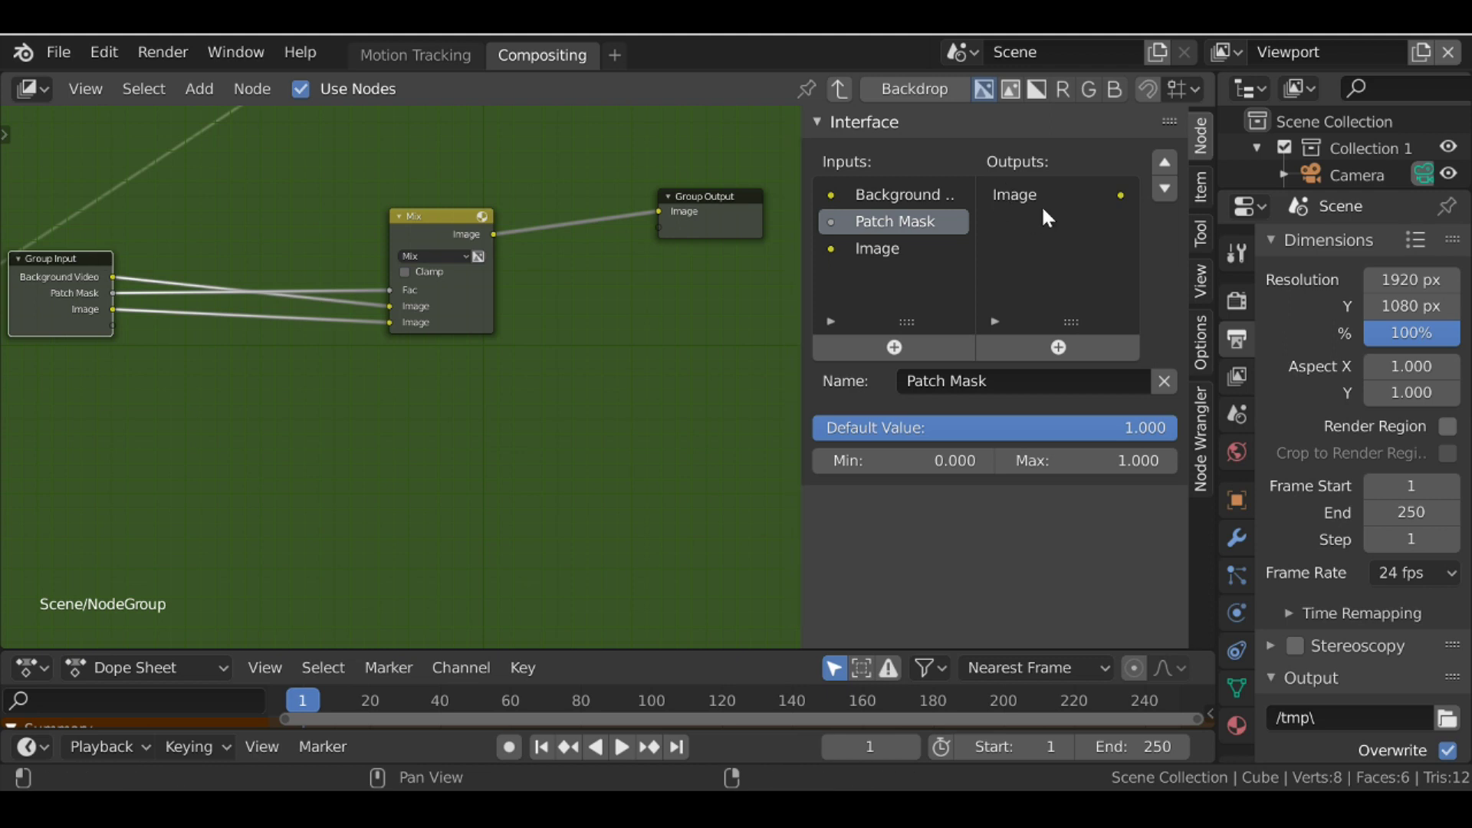
left_click(1162, 165)
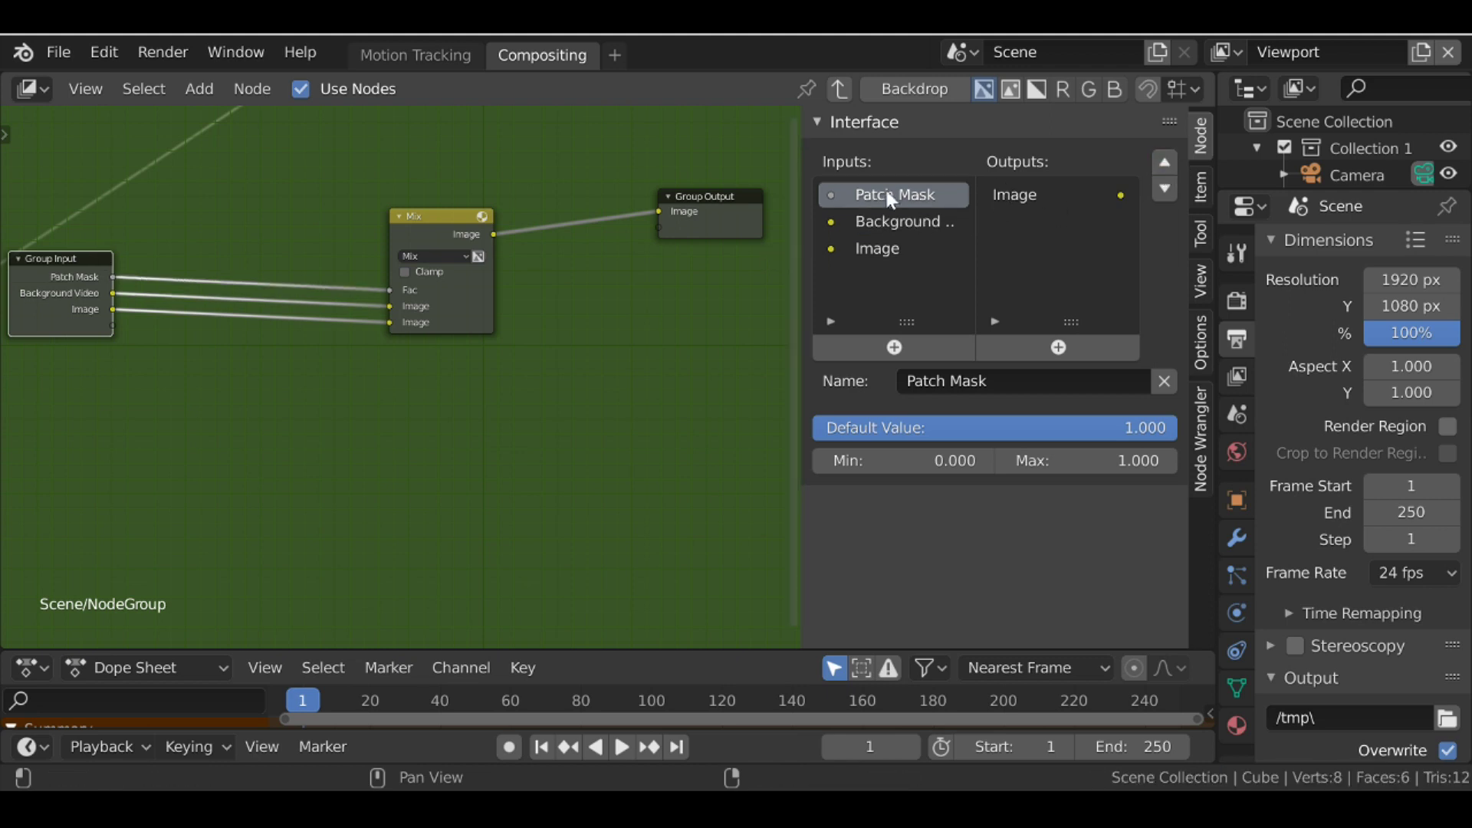
- Rename the group's remaining Image input to "Patch Video"
left_click(879, 247)
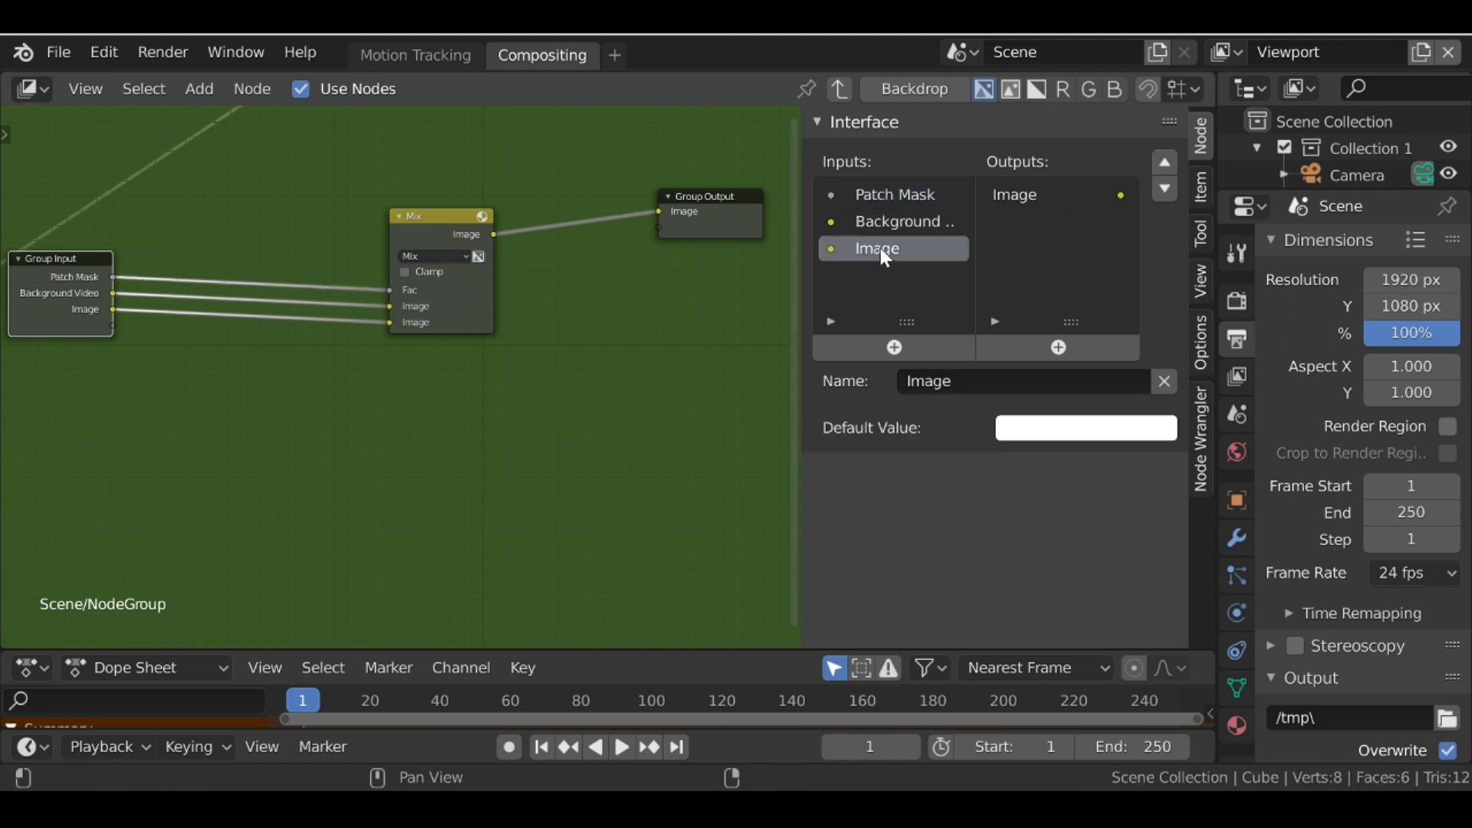
left_click(955, 376)
type("Patch Video")
key("Return")
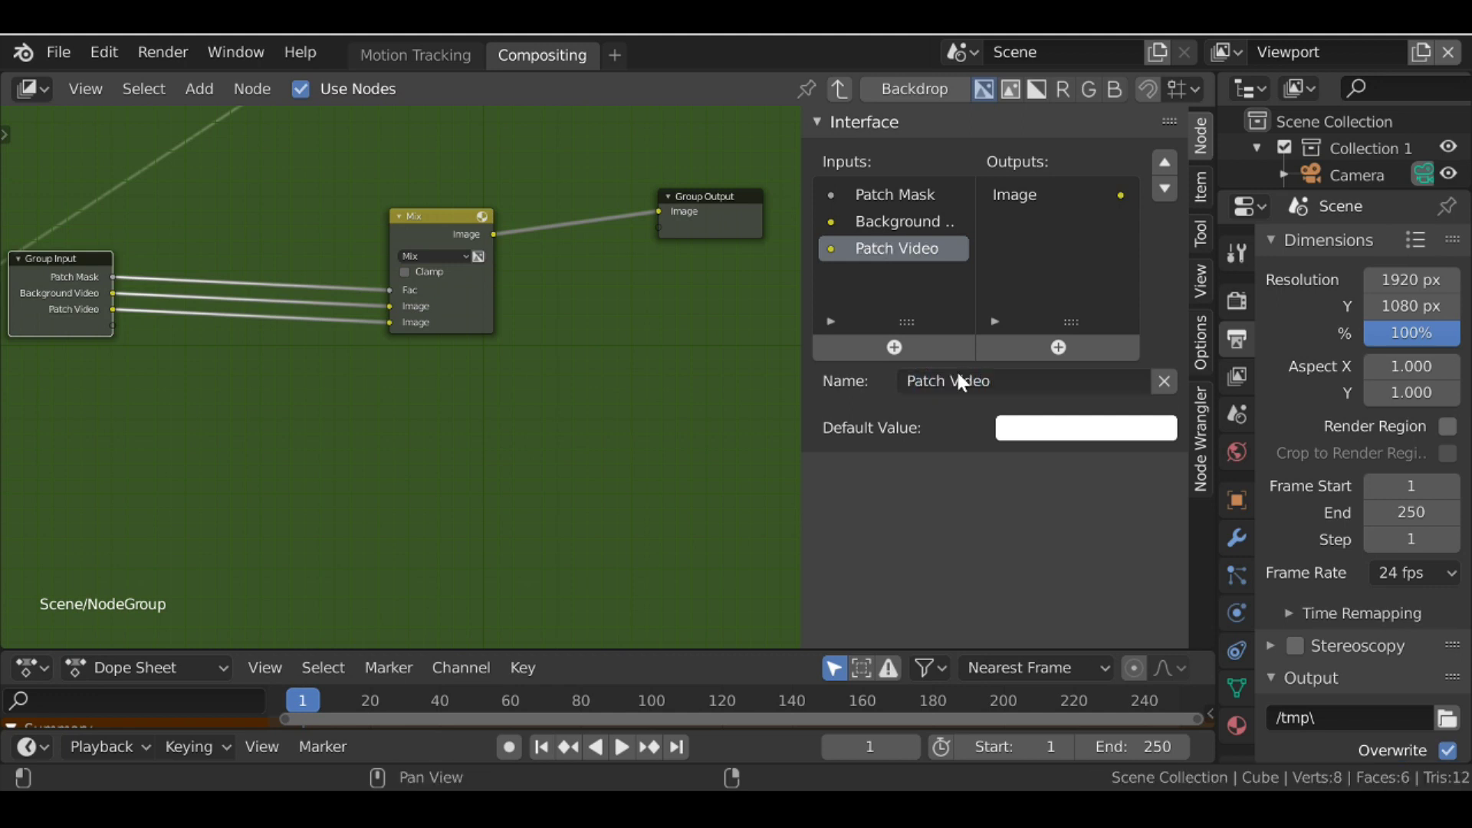
- Reposition the node group in the main node tree and return to editing inside it
key("Tab")
middle_click_drag(429, 299, 474, 393)
left_click_drag(429, 195, 438, 327)
key("Tab")
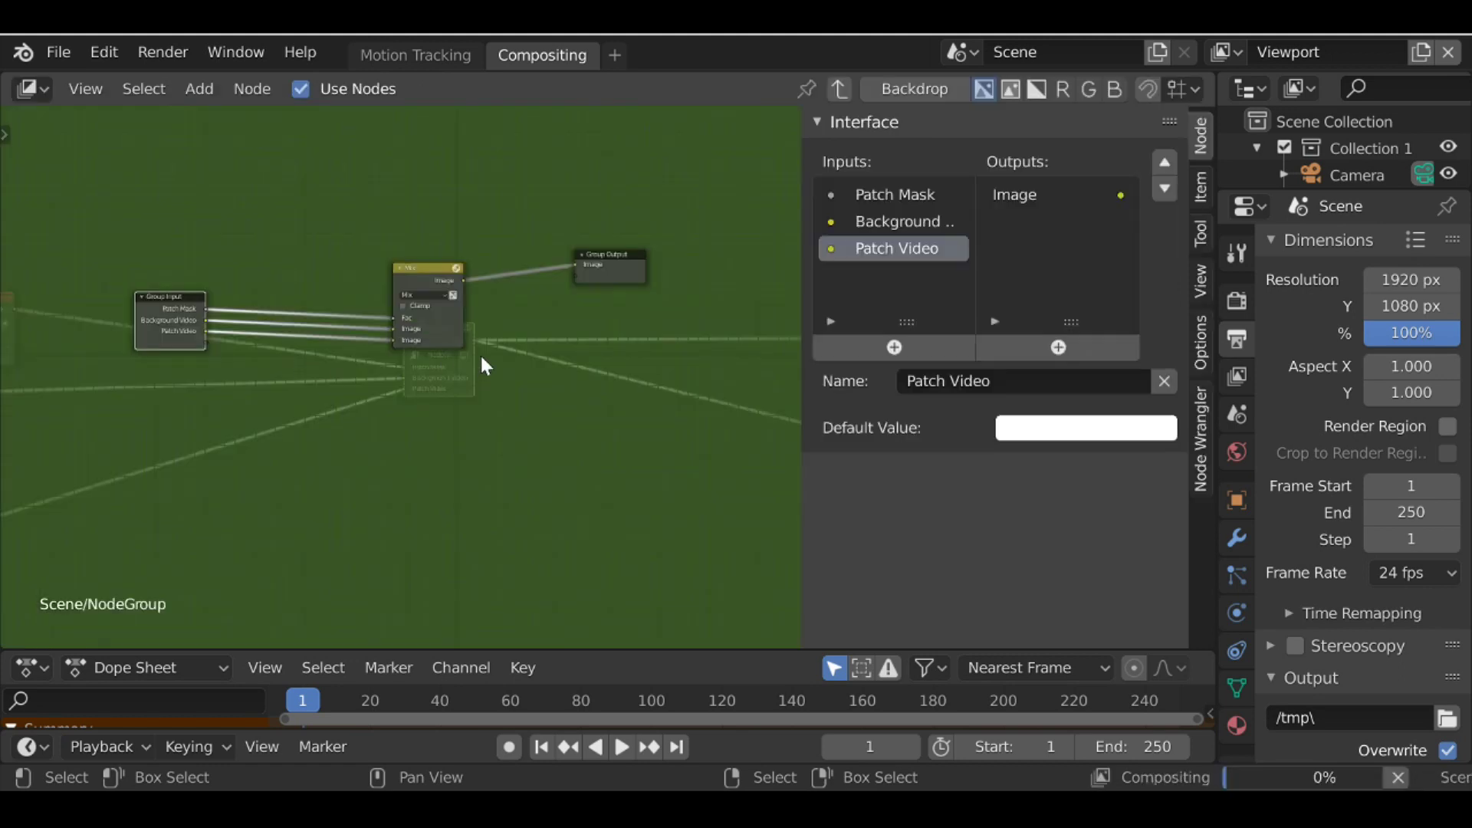
- Insert a Transform node on the link from Patch Video to the Mix node and space the nodes apart
scroll(462, 342, "up", 3)
middle_click_drag(462, 341, 592, 280)
mouse_move(237, 246)
left_mouse_down()
mouse_move(375, 255)
mouse_move(227, 244)
left_mouse_up()
key("shift+a")
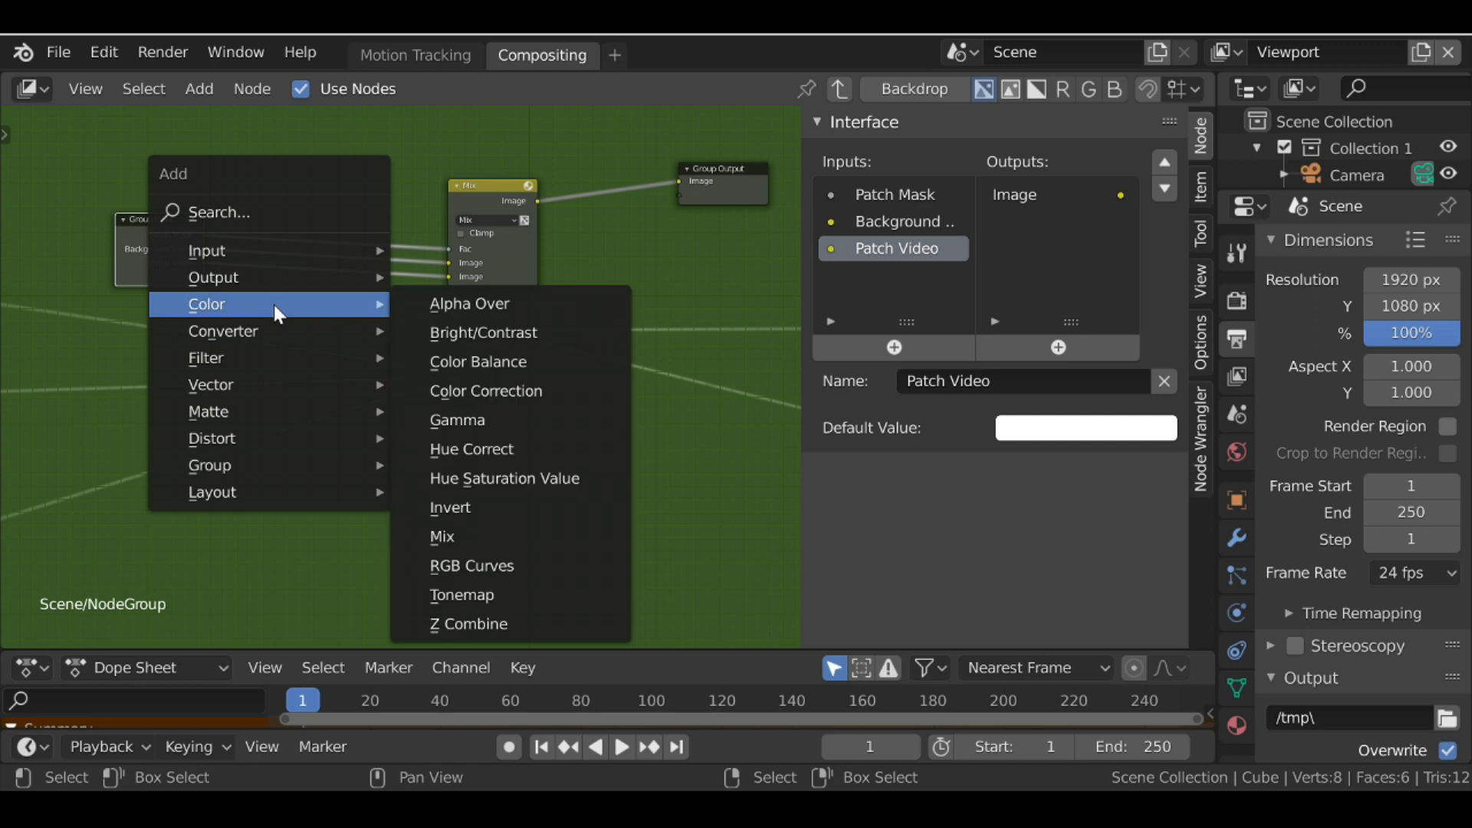
mouse_move(242, 420)
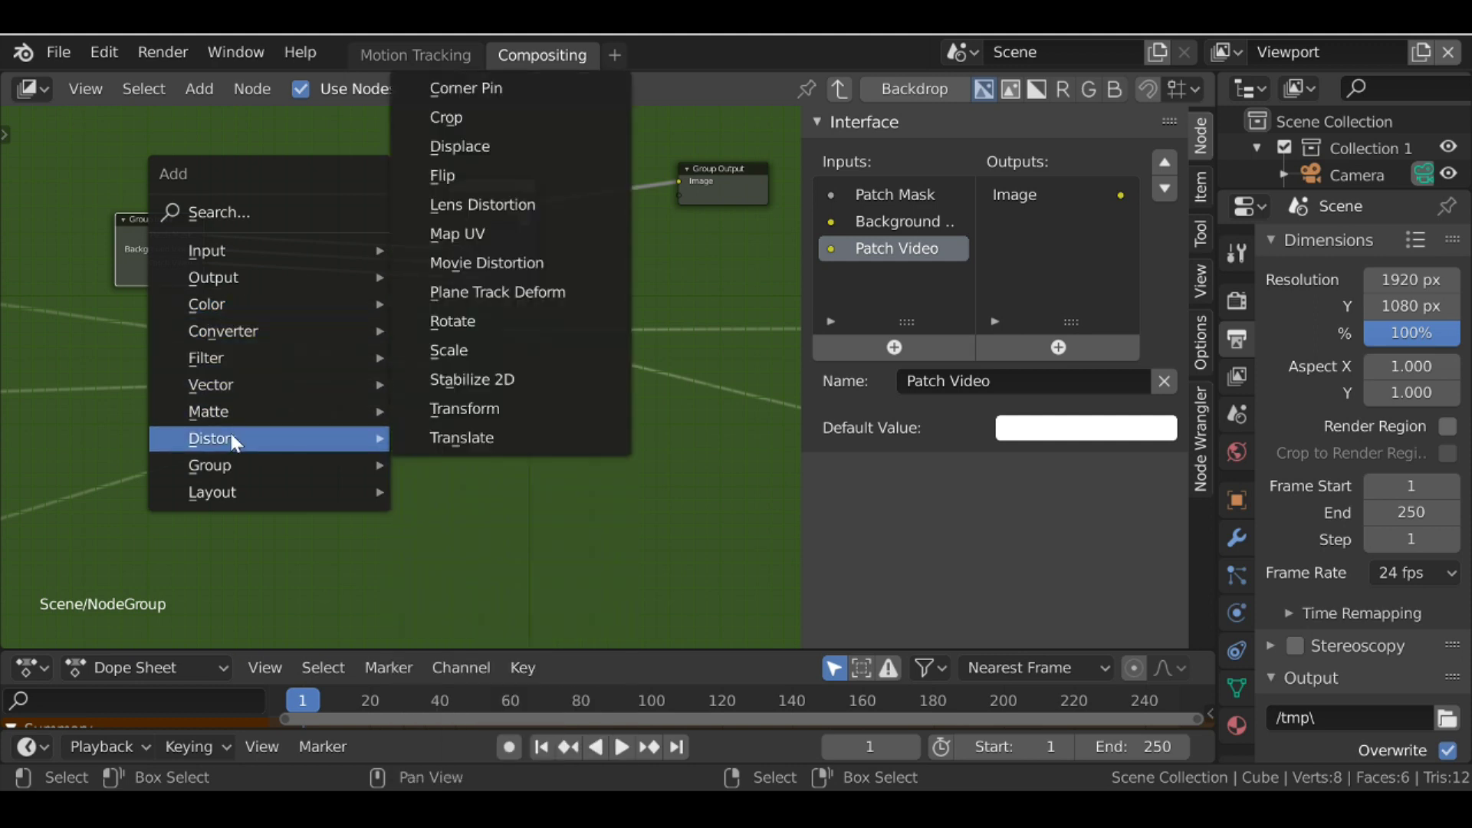
left_click(465, 408)
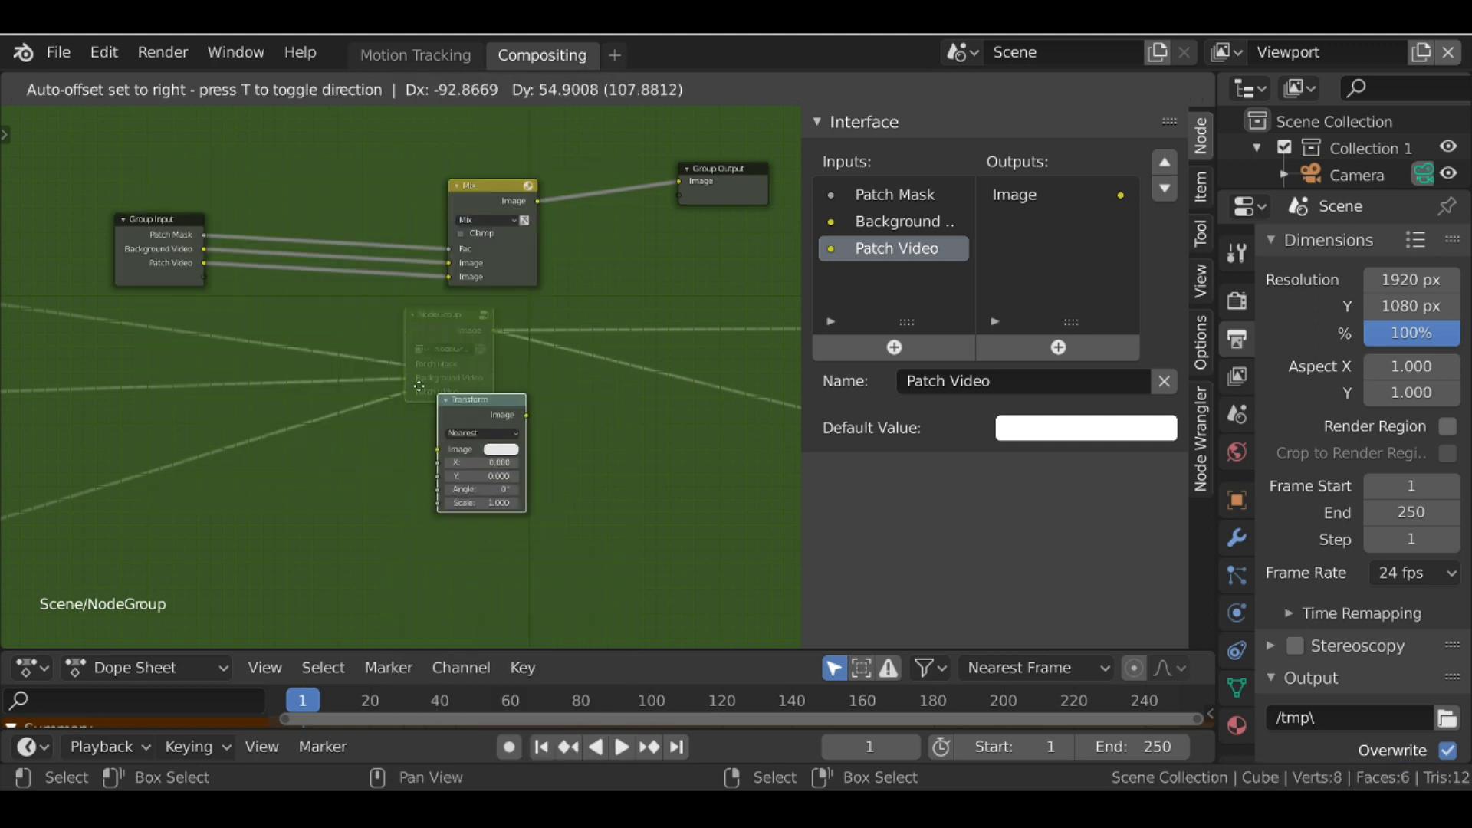
scroll(419, 386, "up", 2)
left_click(414, 237)
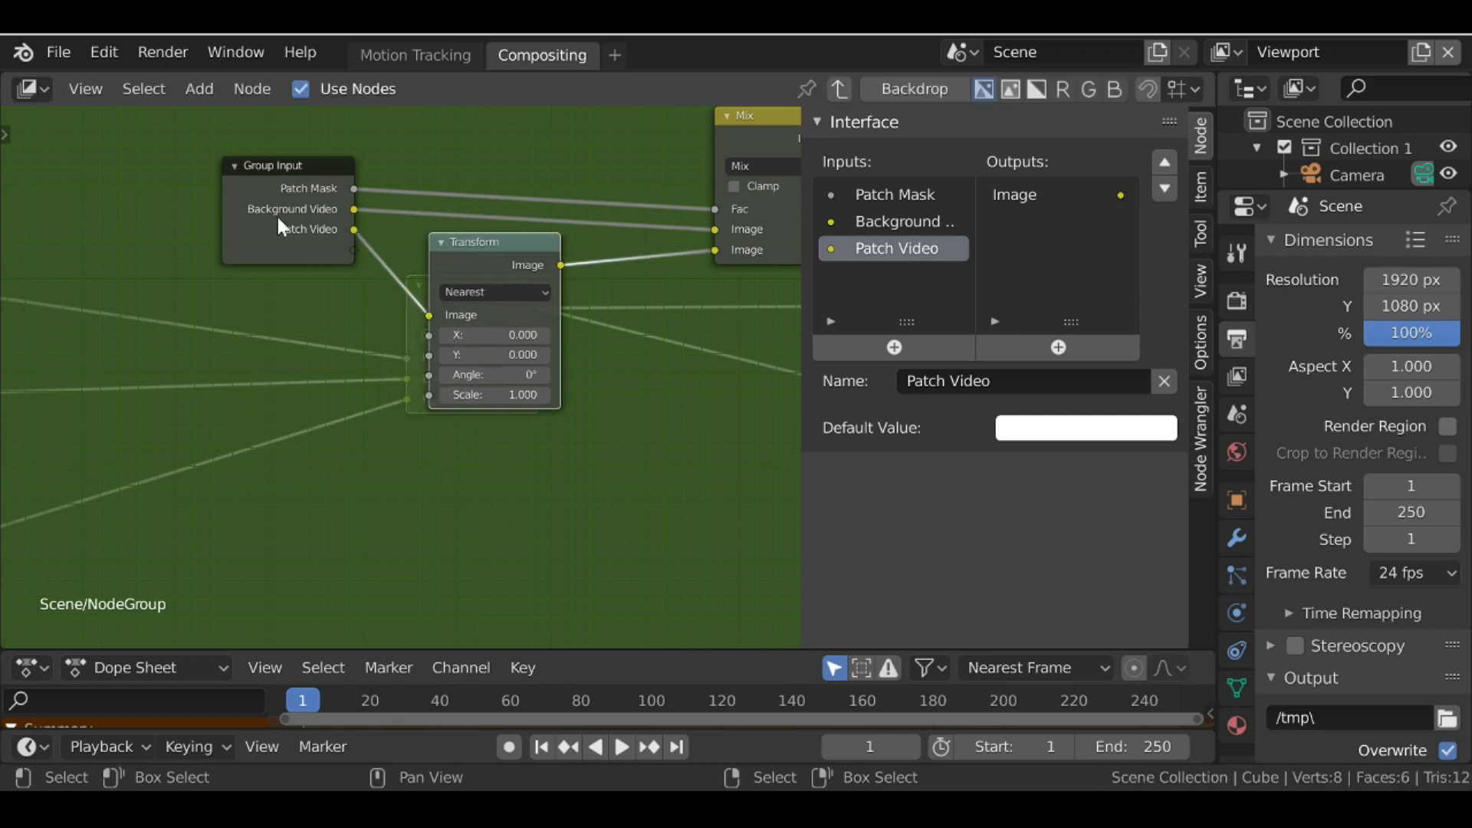
left_click_drag(278, 218, 154, 221)
left_click_drag(545, 258, 546, 280)
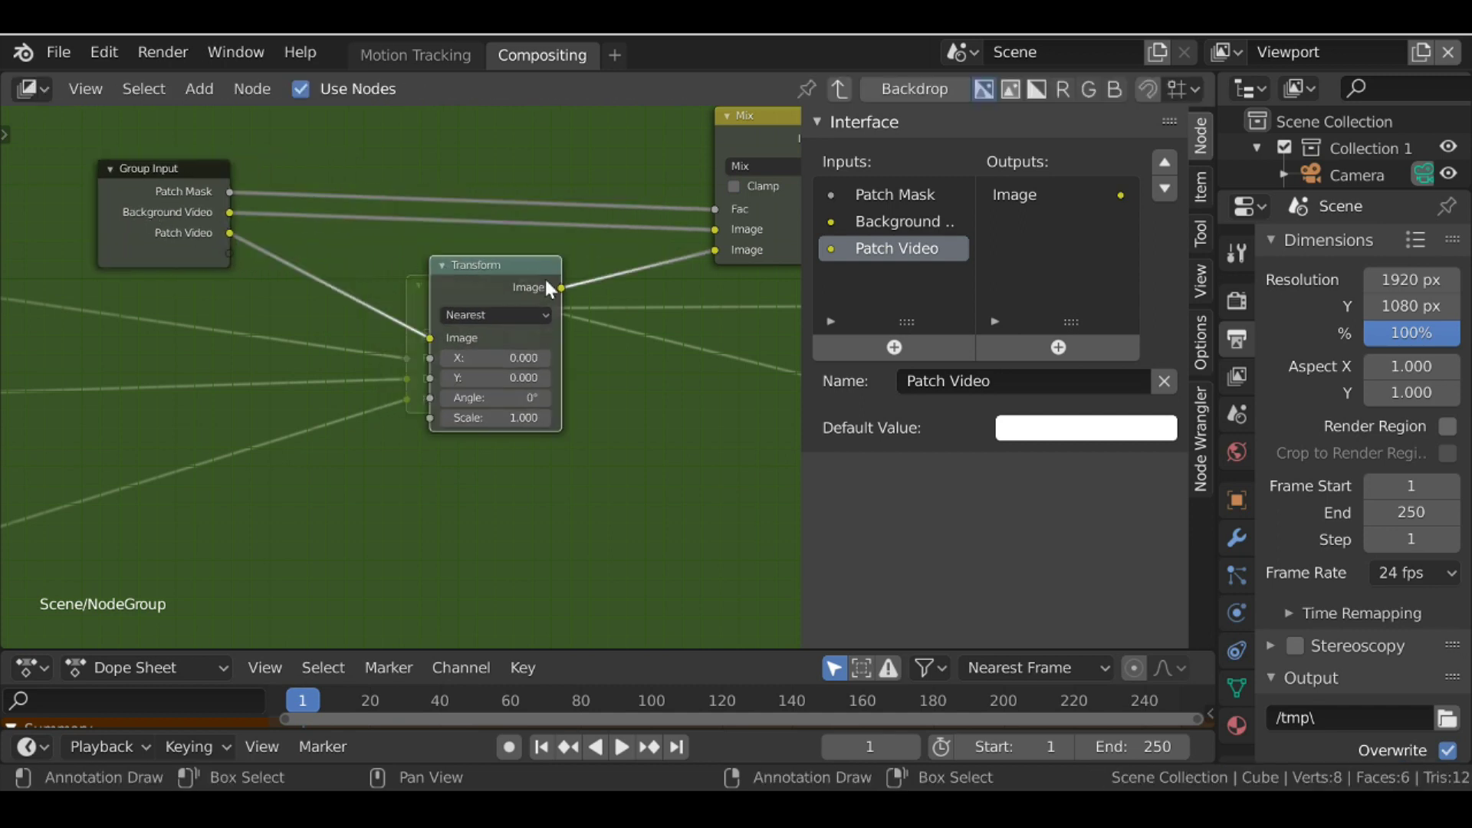
- Duplicate the Transform node onto the link from Patch Mask to the Mix node's Fac
key("shift+d")
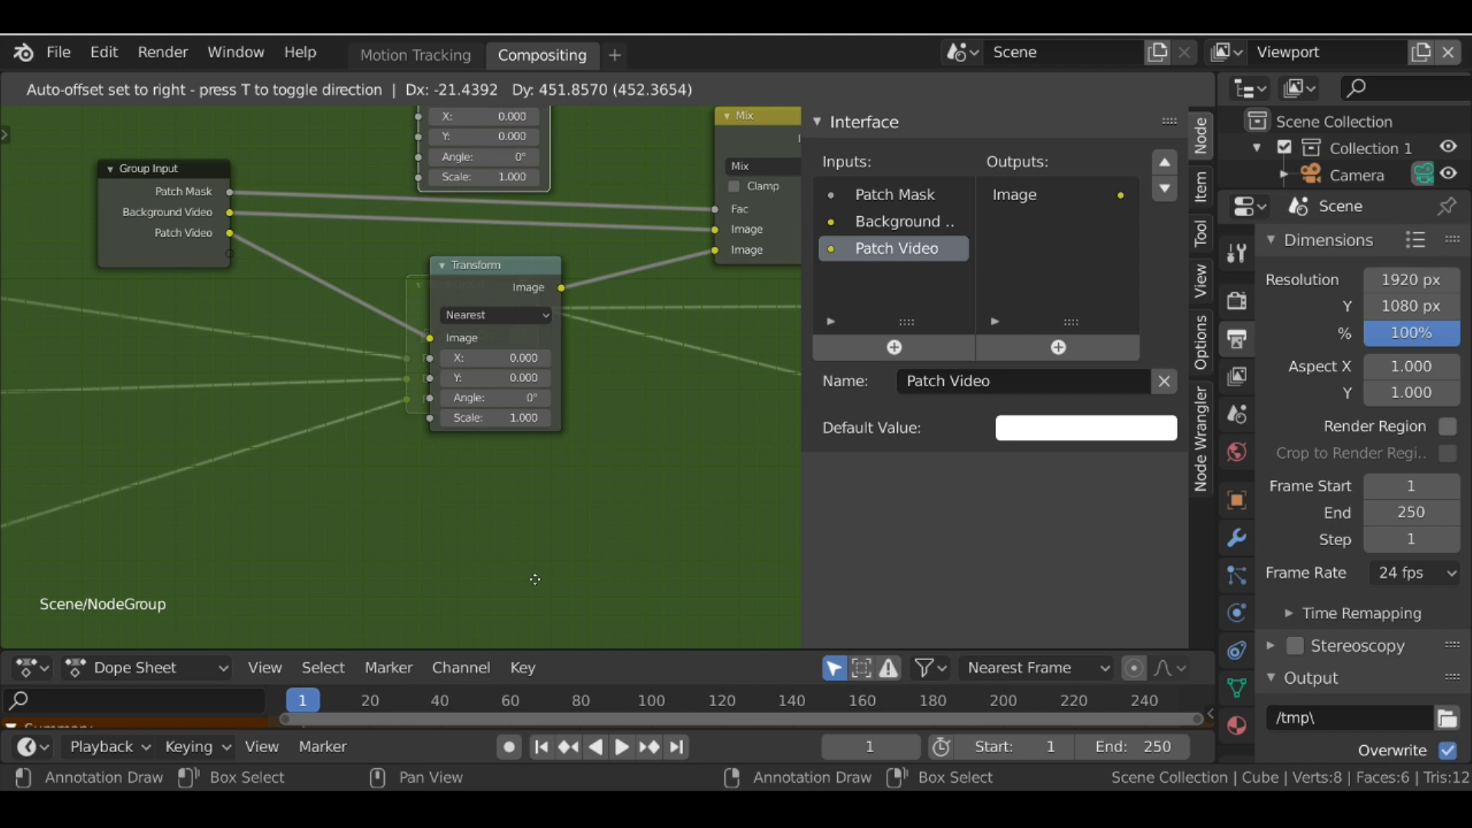
left_click(535, 579)
scroll(535, 216, "up", 1)
- Expose X and Y of both Transform nodes as shared sockets on the Group Input
left_click_drag(540, 217, 223, 350)
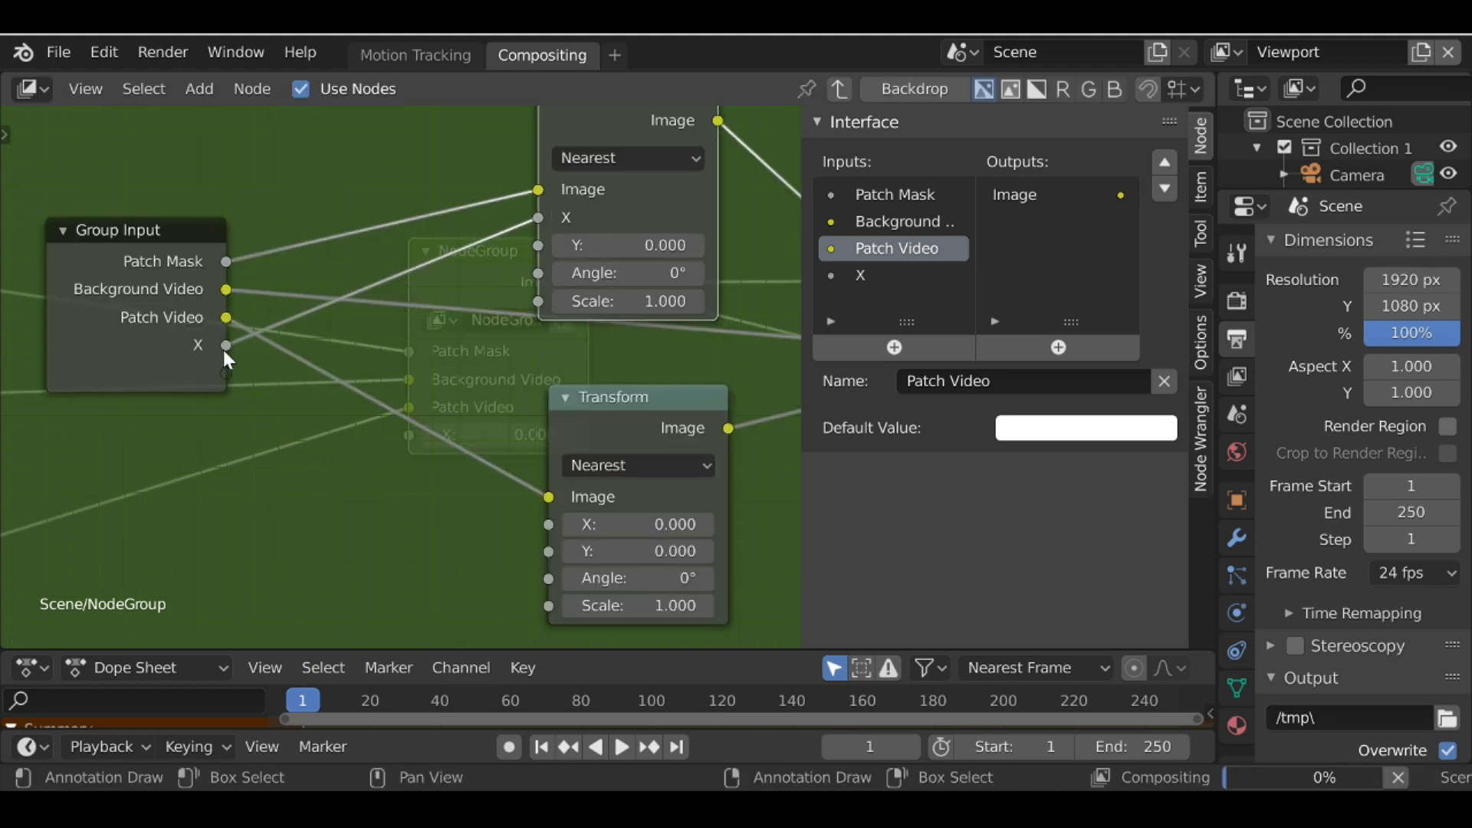
left_click_drag(549, 525, 226, 344)
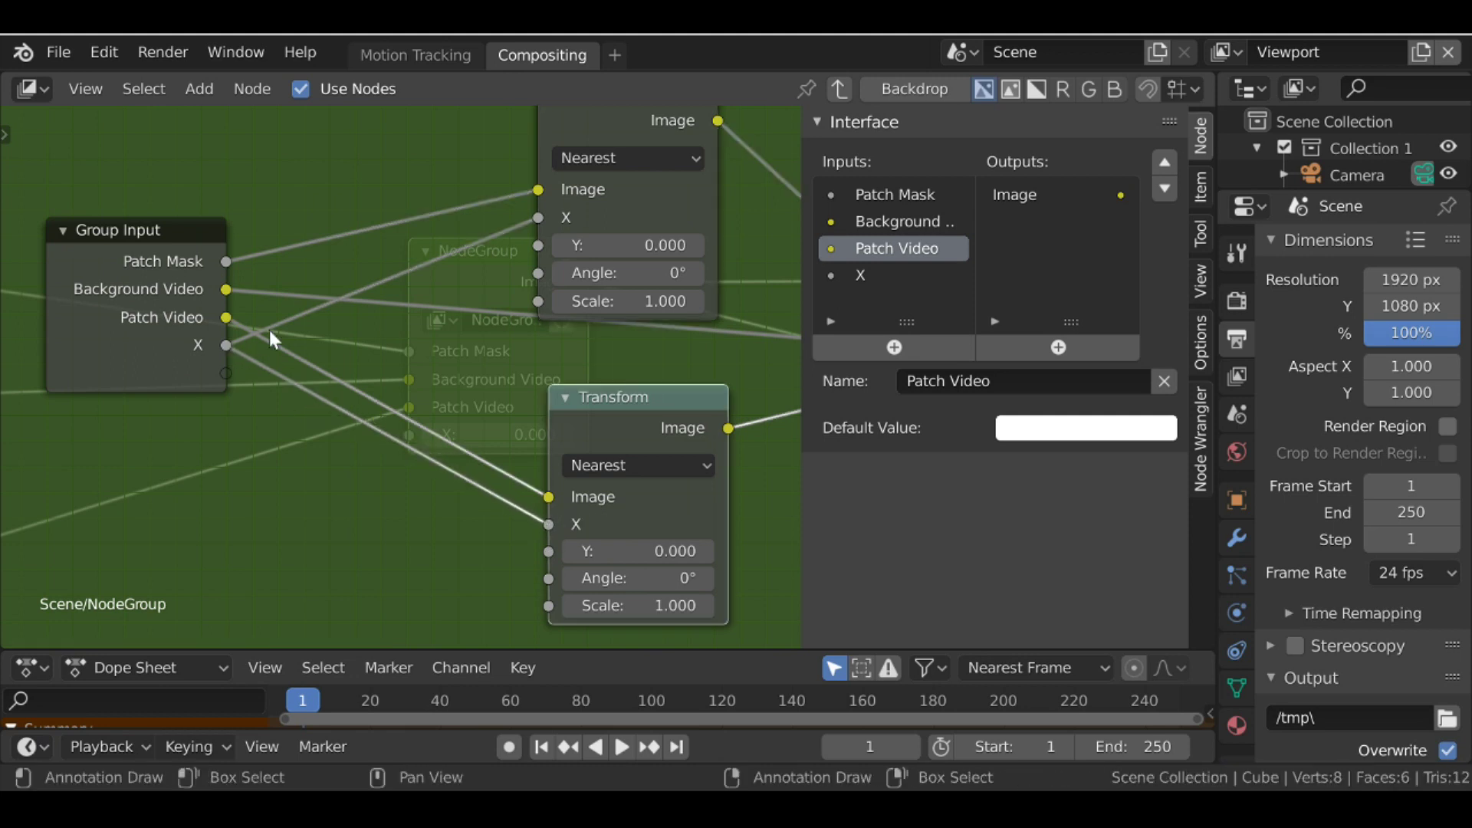
left_click_drag(539, 246, 529, 255)
left_click_drag(326, 347, 227, 374)
left_click_drag(549, 552, 225, 374)
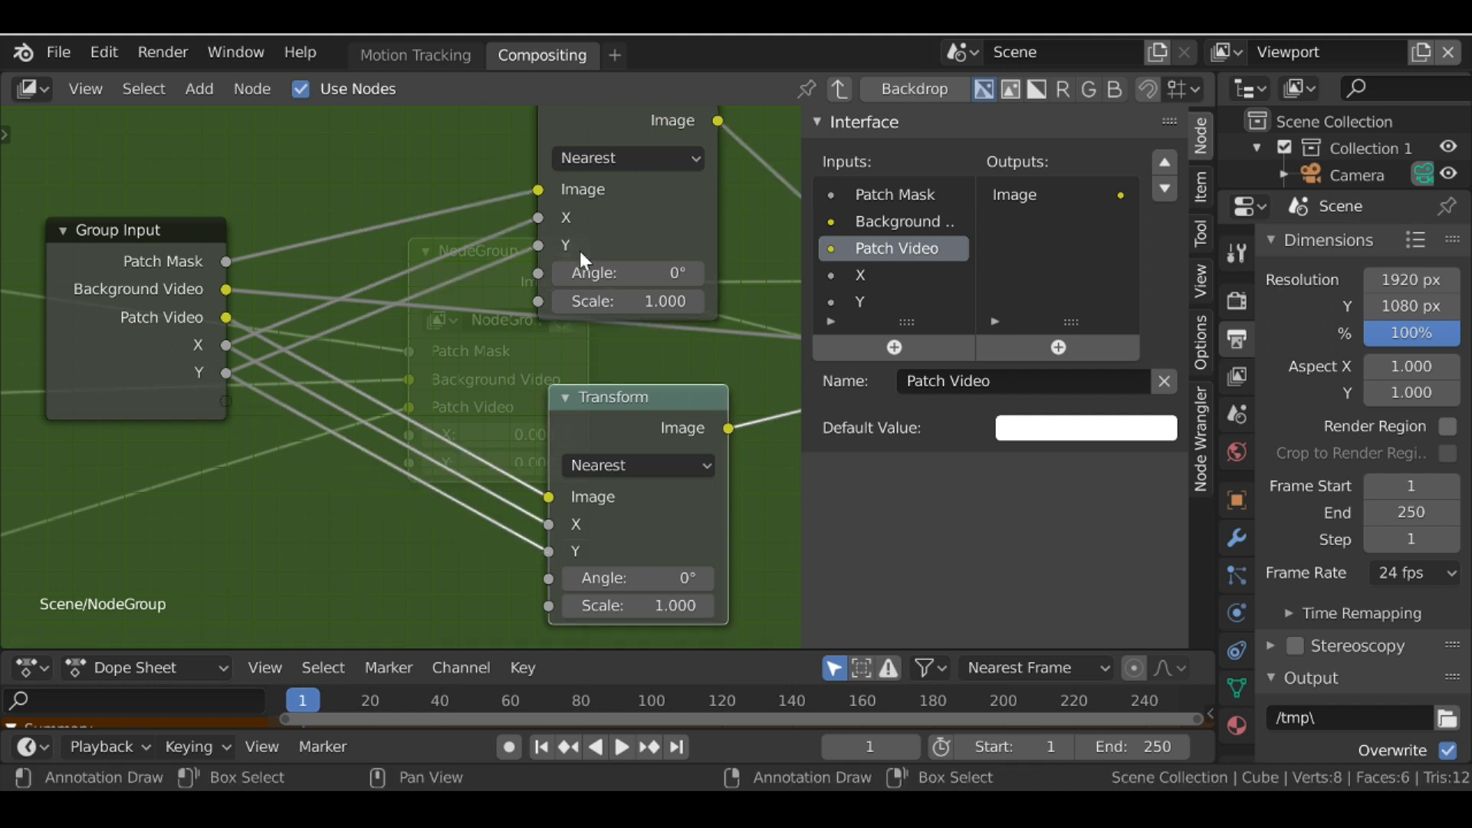
- Expose Angle and Scale of both Transform nodes as shared Group Input sockets and tidy the node layout
left_click_drag(540, 273, 226, 401)
left_click_drag(544, 305, 222, 427)
left_click_drag(542, 568, 225, 401)
left_click_drag(551, 606, 227, 429)
scroll(430, 410, "down", 7)
middle_click_drag(473, 391, 404, 388)
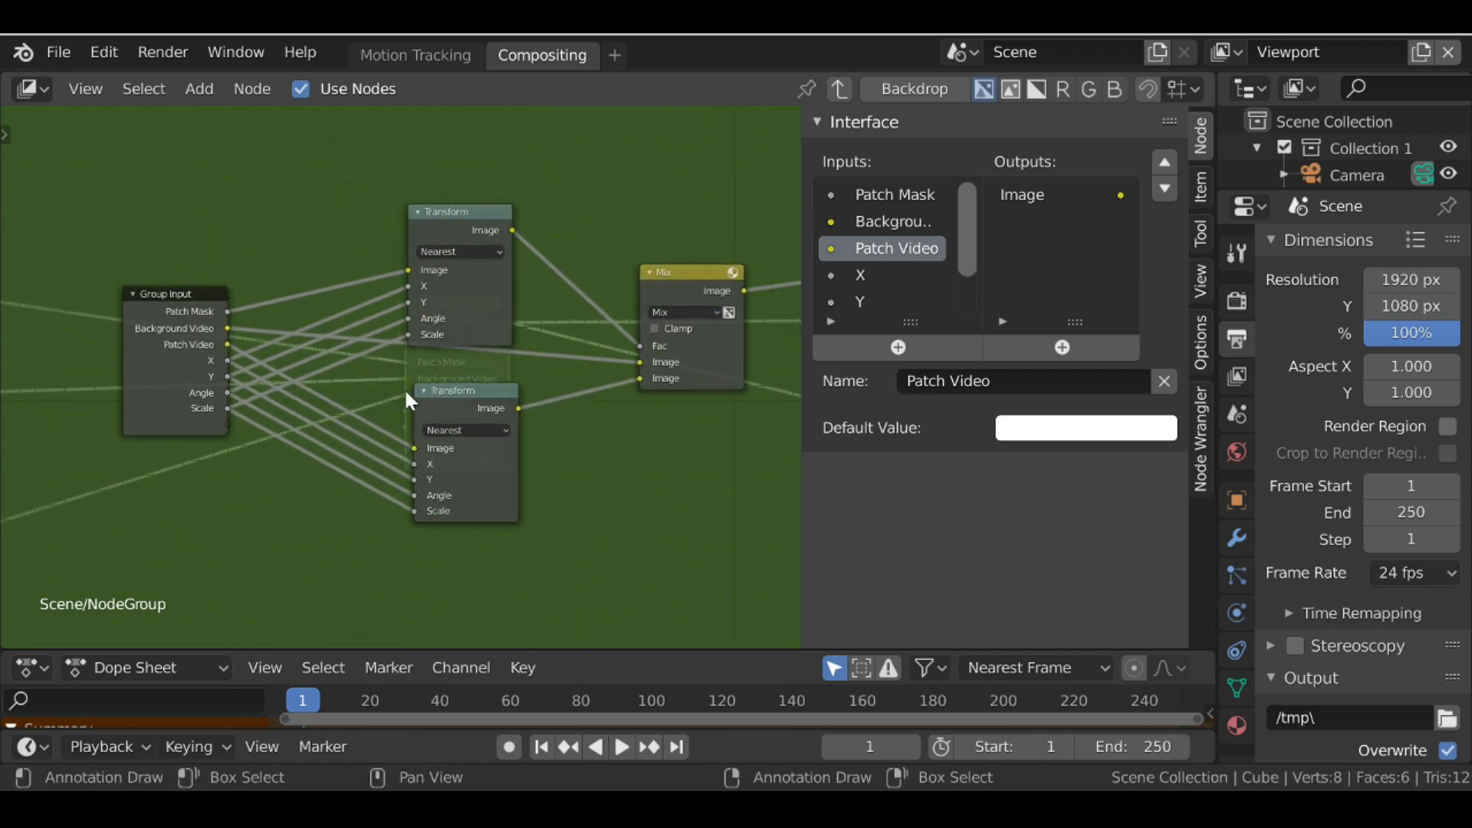
- Check the node group's exposed inputs from the main node tree and go back inside the group
key("Tab")
scroll(432, 388, "up", 2)
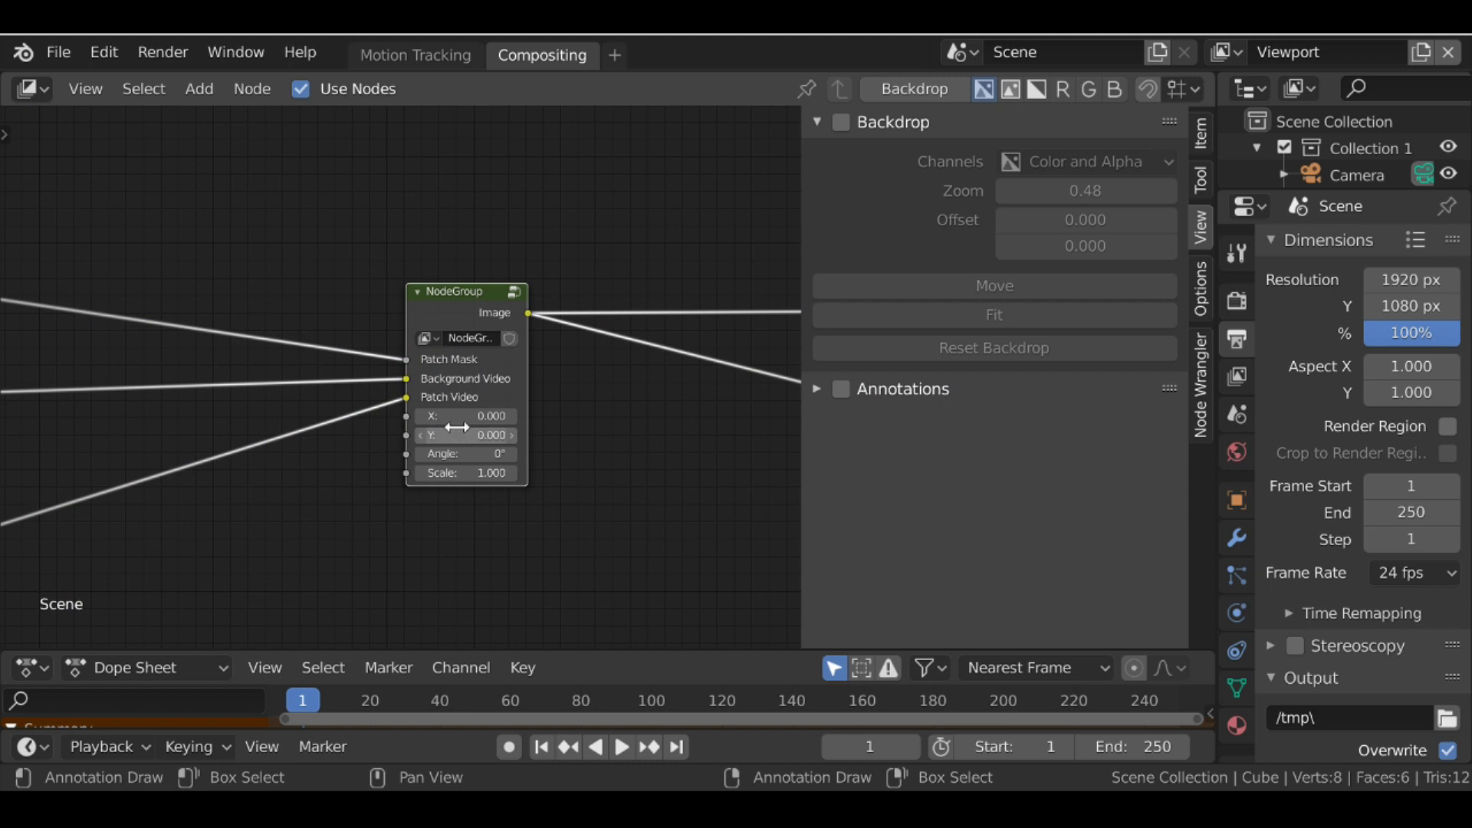
key("Tab")
middle_click_drag(422, 350, 488, 256)
scroll(288, 308, "up", 4)
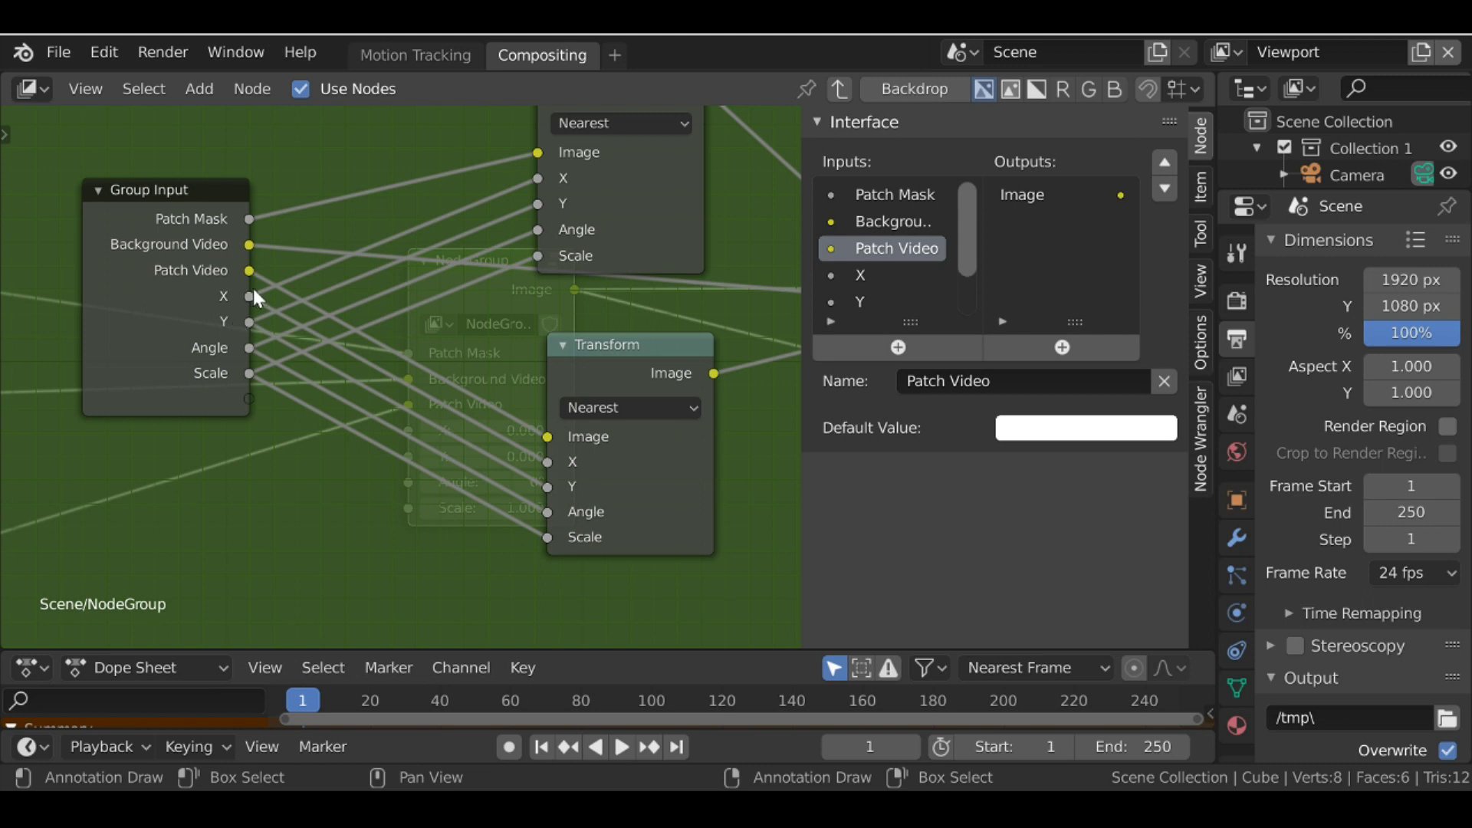
- Rename the group's X input to (Position) X
left_click_drag(798, 244, 741, 244)
scroll(823, 262, "down", 1)
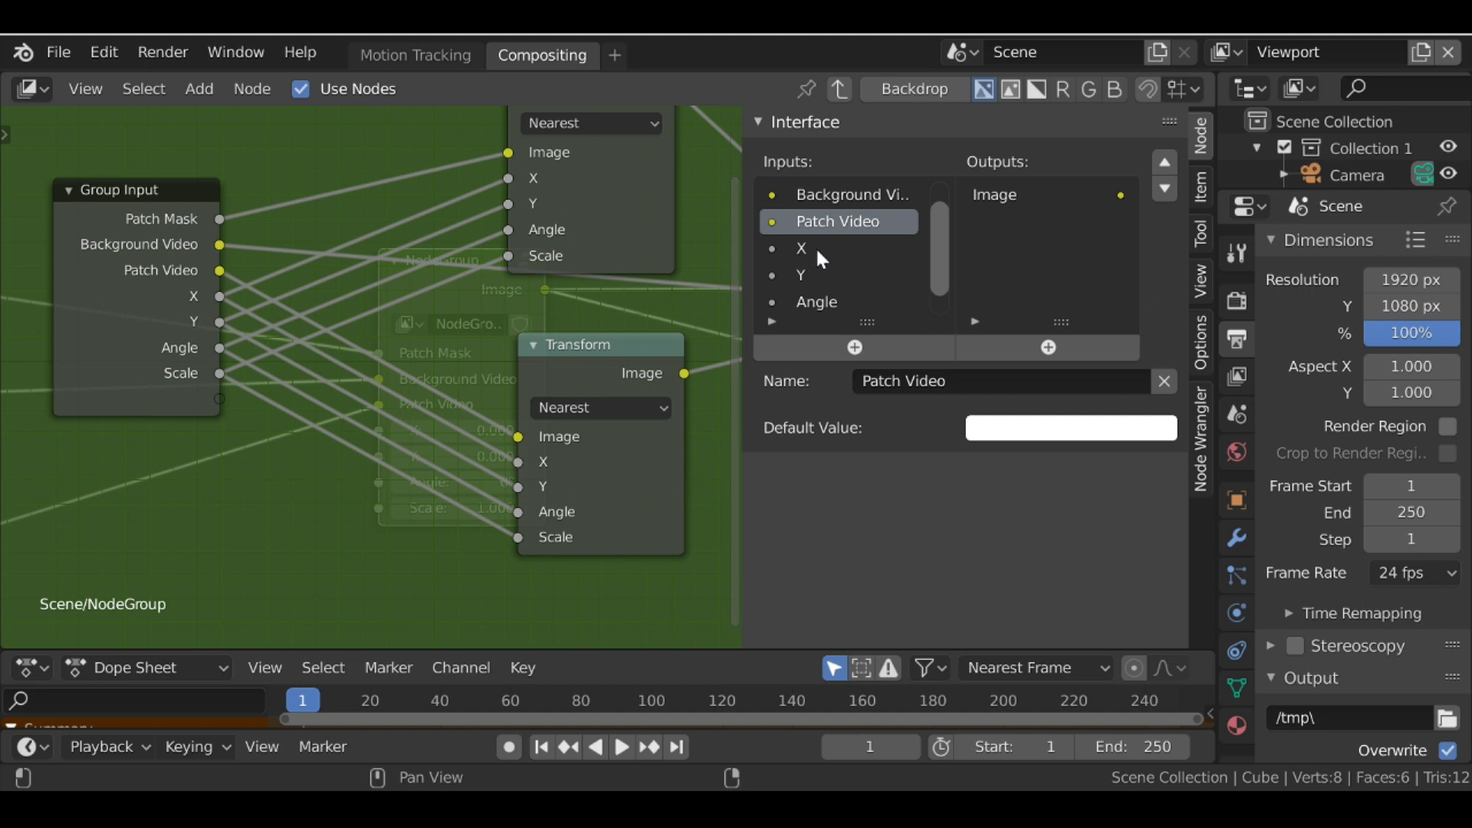
left_click(814, 249)
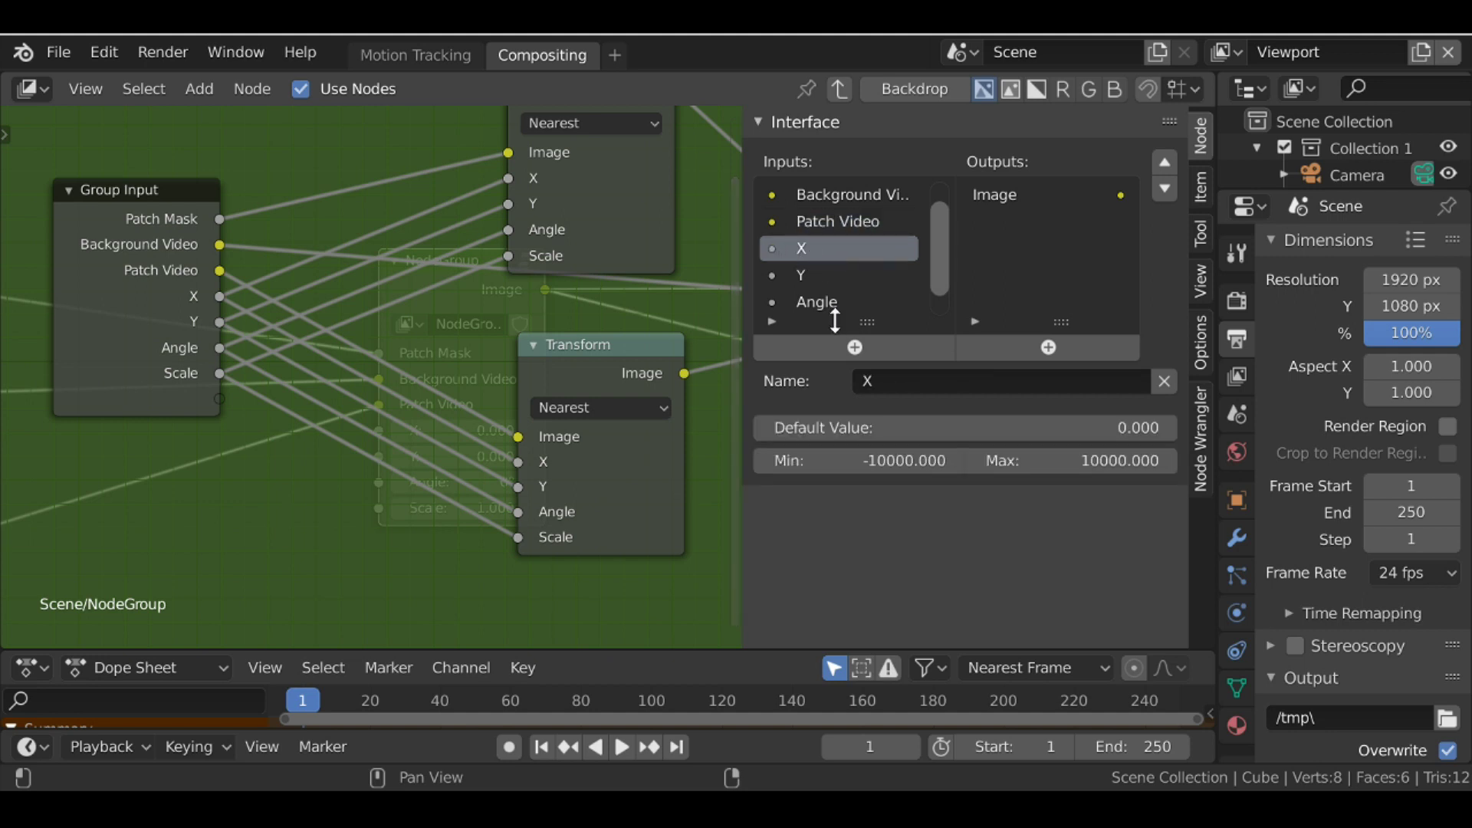
left_click(924, 382)
type("(Posi")
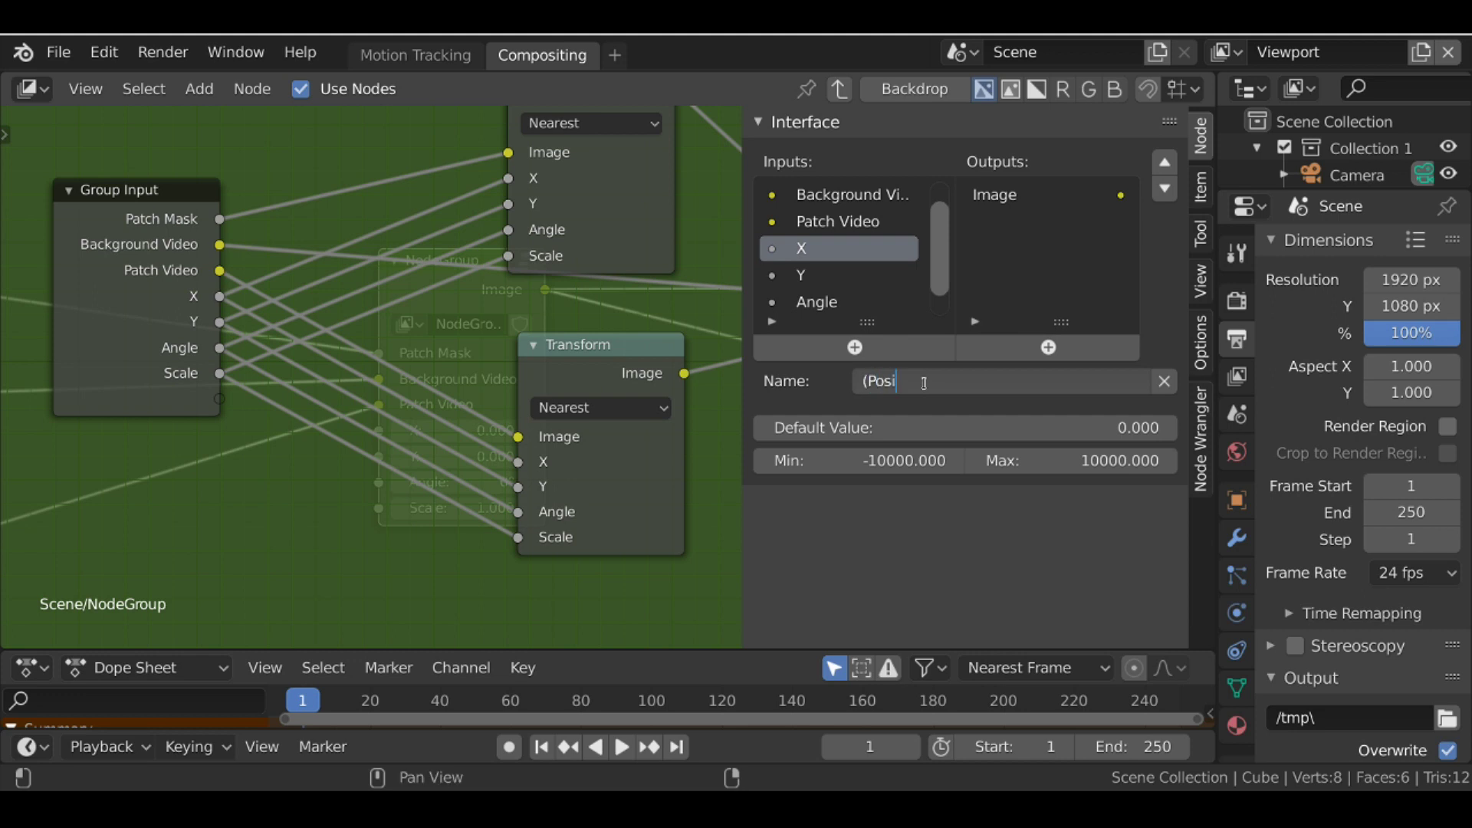
type("tion) X")
key("Return")
left_click(925, 385)
key("BackSpace")
type("(Pos) x")
key("Return")
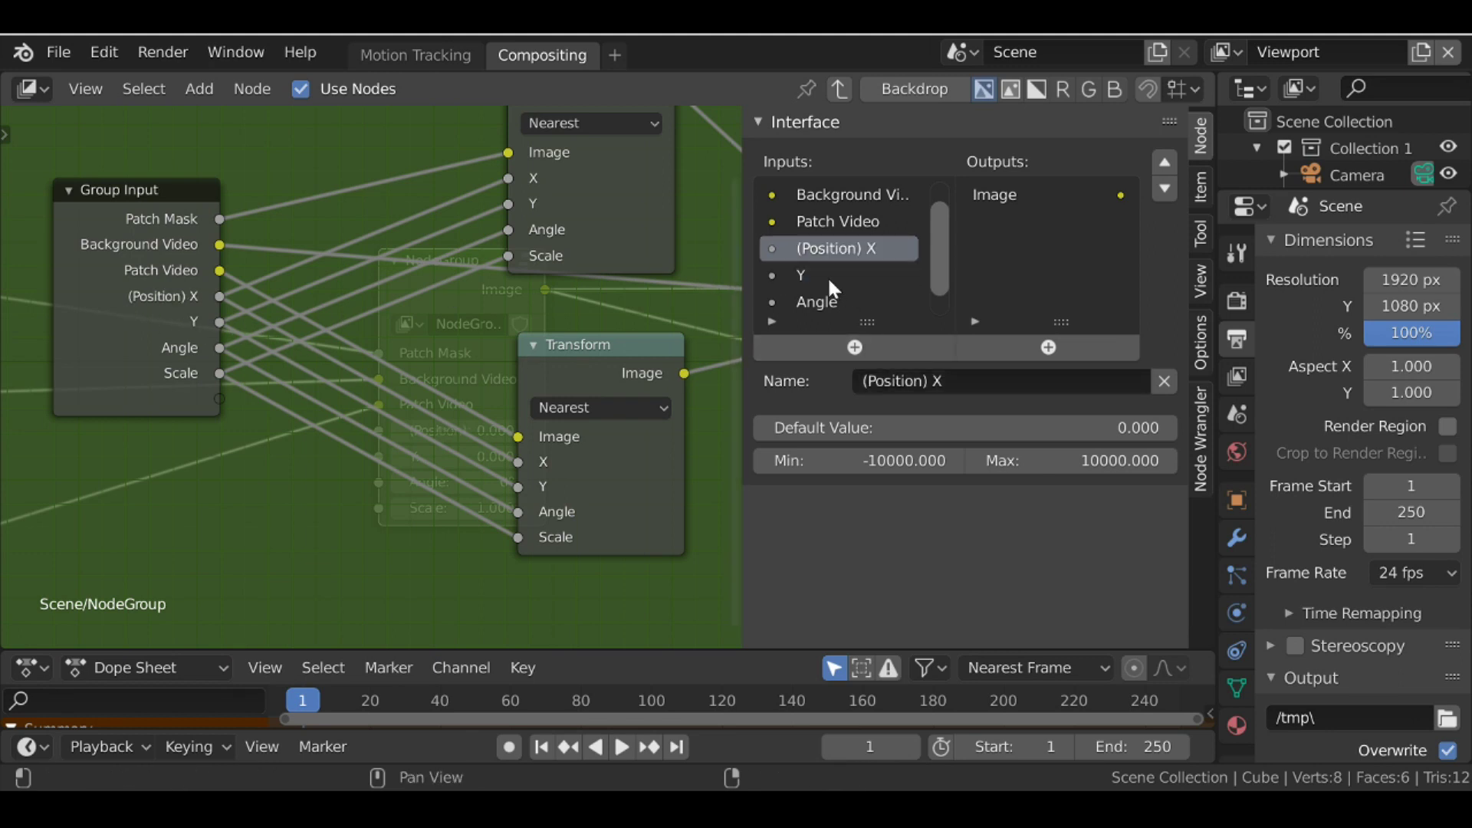
- Rename the group's Y input to (Position) Y
left_click(826, 276)
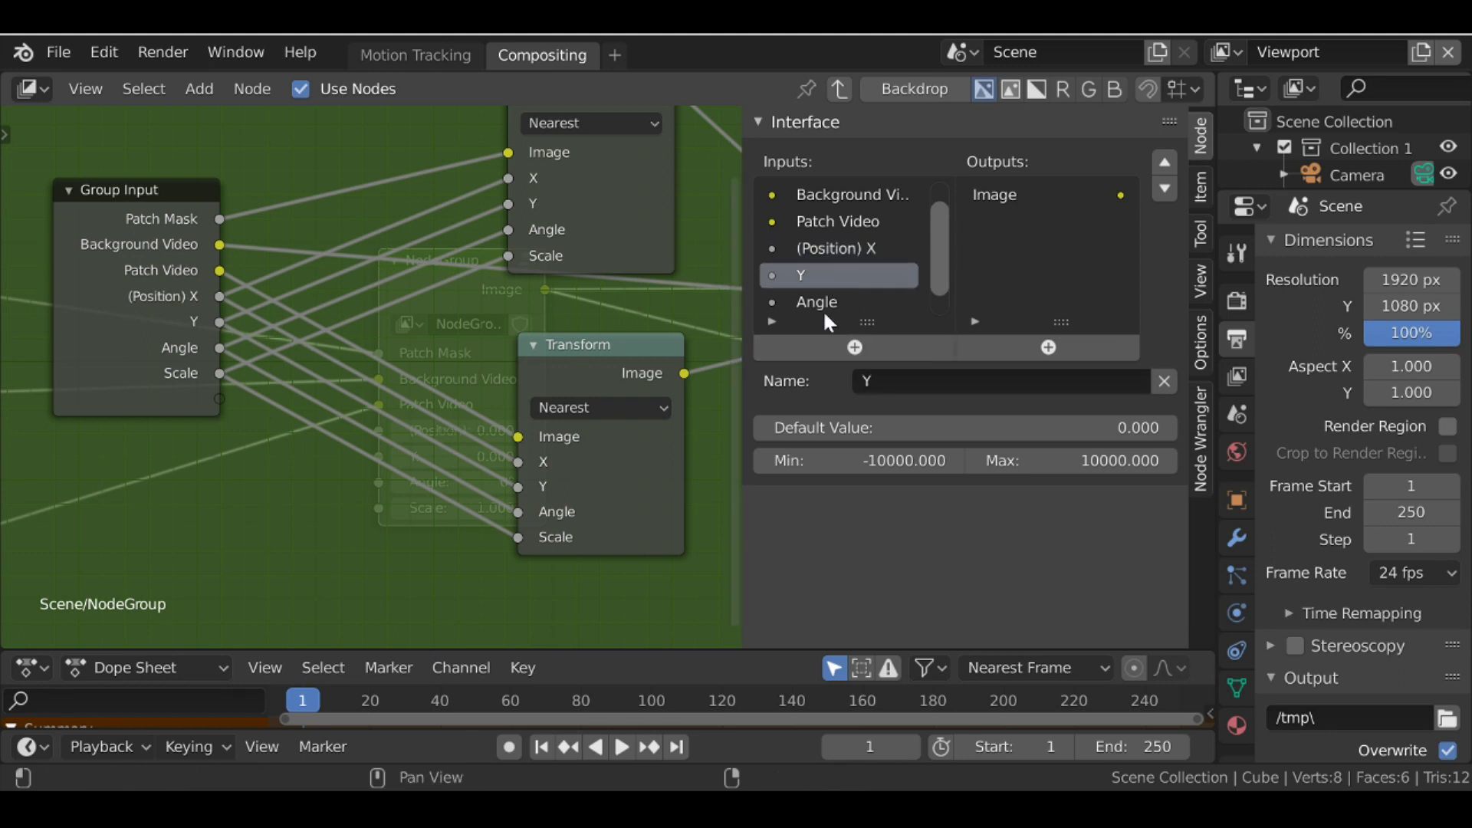
left_click(885, 378)
type("((pdsition) ")
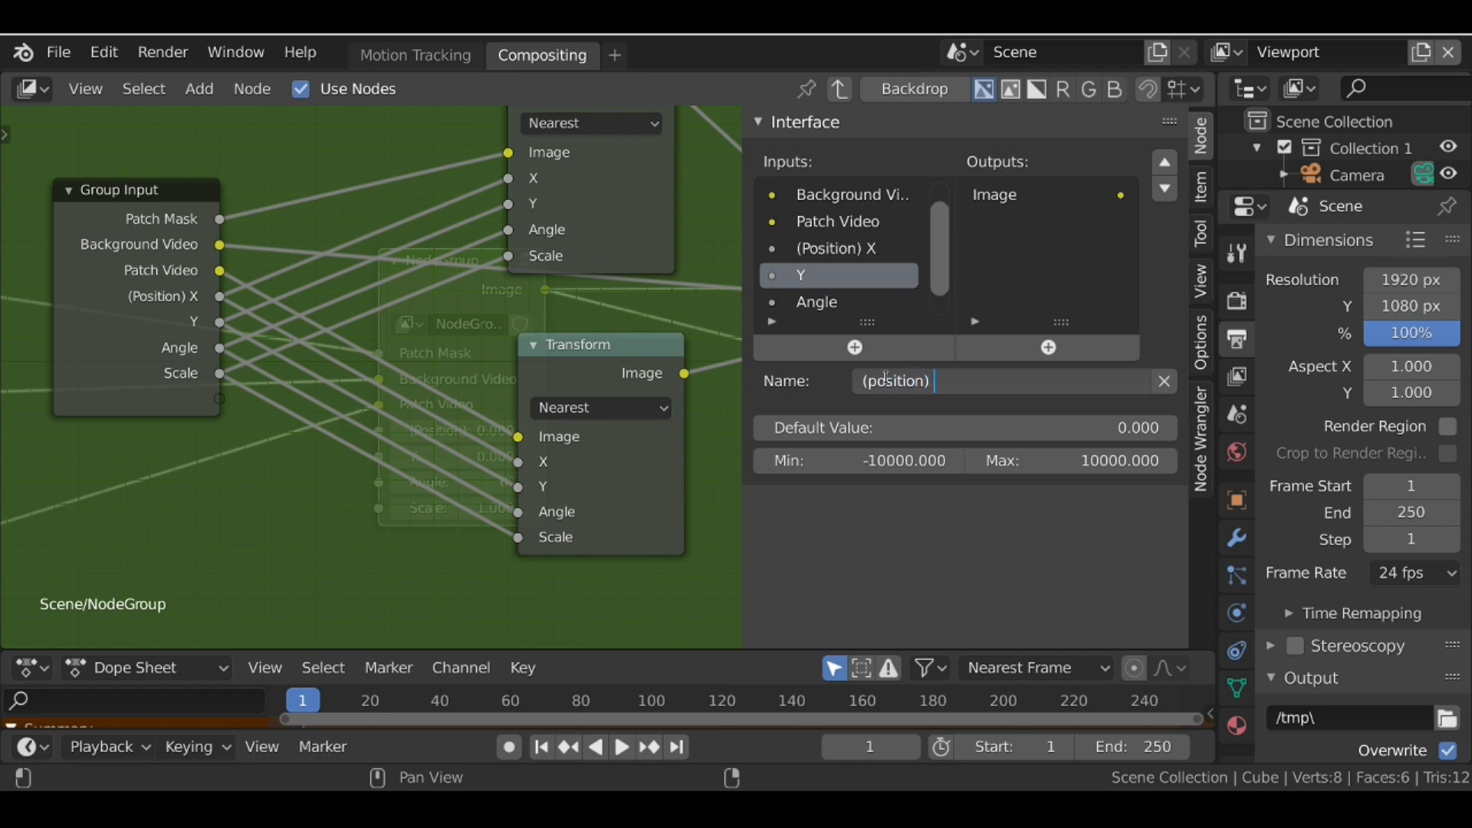
type("Y")
key("Return")
- Rename the group's Angle input to Rotation
left_click(840, 302)
double_click(988, 382)
key("BackSpace")
type("Rotation")
key("Return")
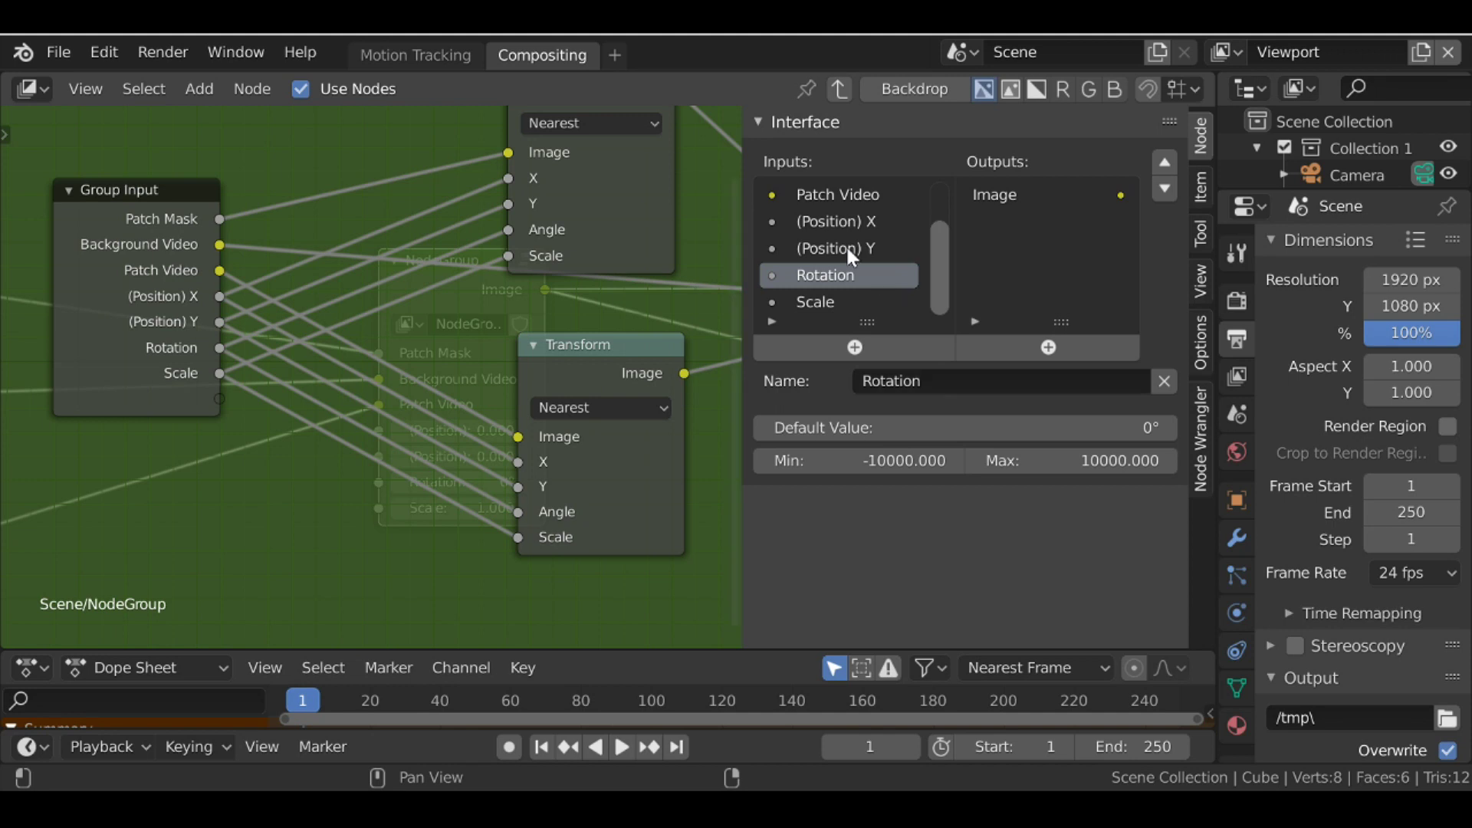
- Space out the nodes and insert a Scale node on the link from the lower Transform node to the Mix node
scroll(508, 297, "down", 9)
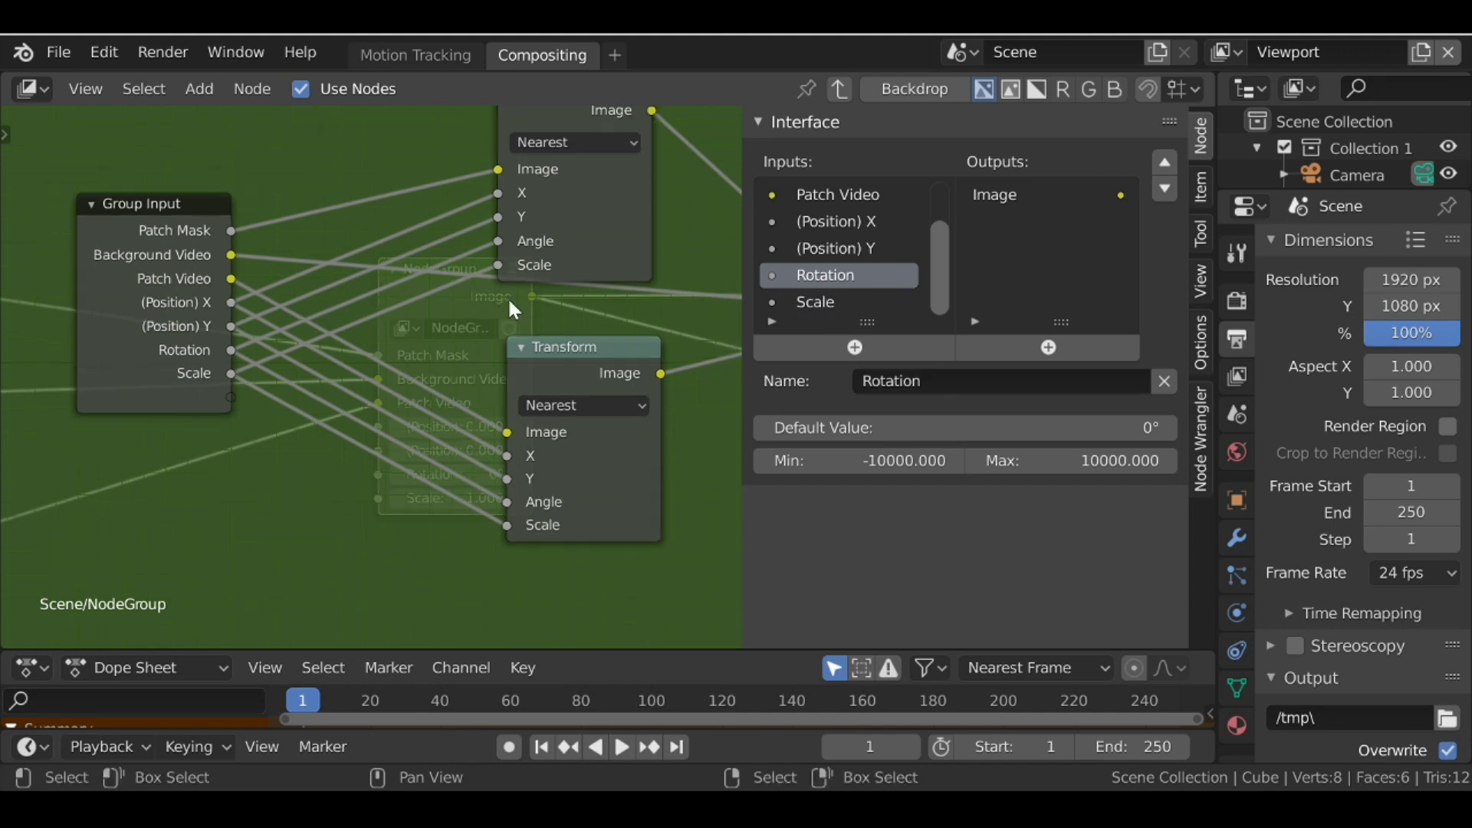
left_click_drag(254, 322, 137, 274)
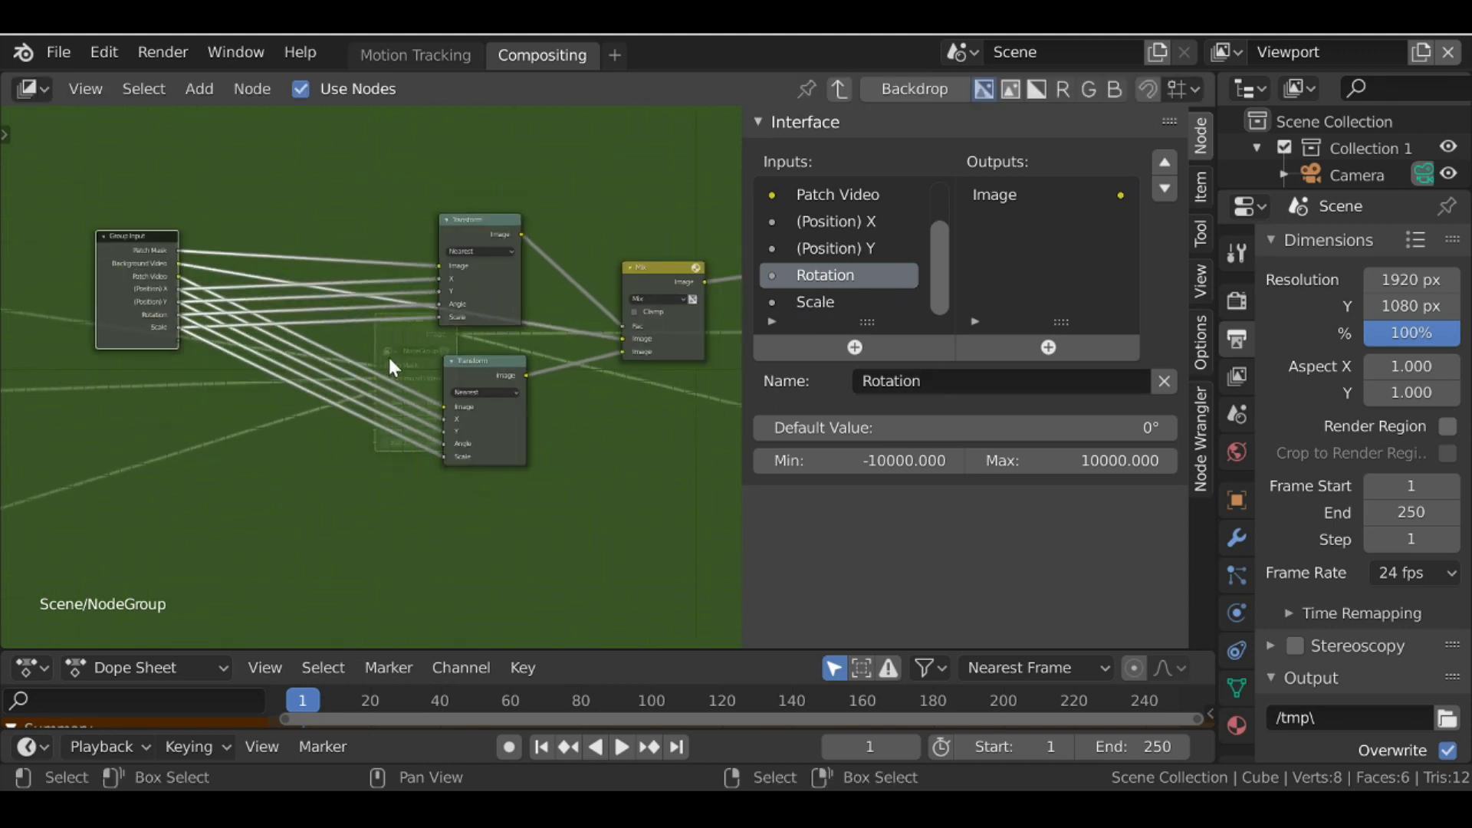
key("shift+a")
mouse_move(451, 228)
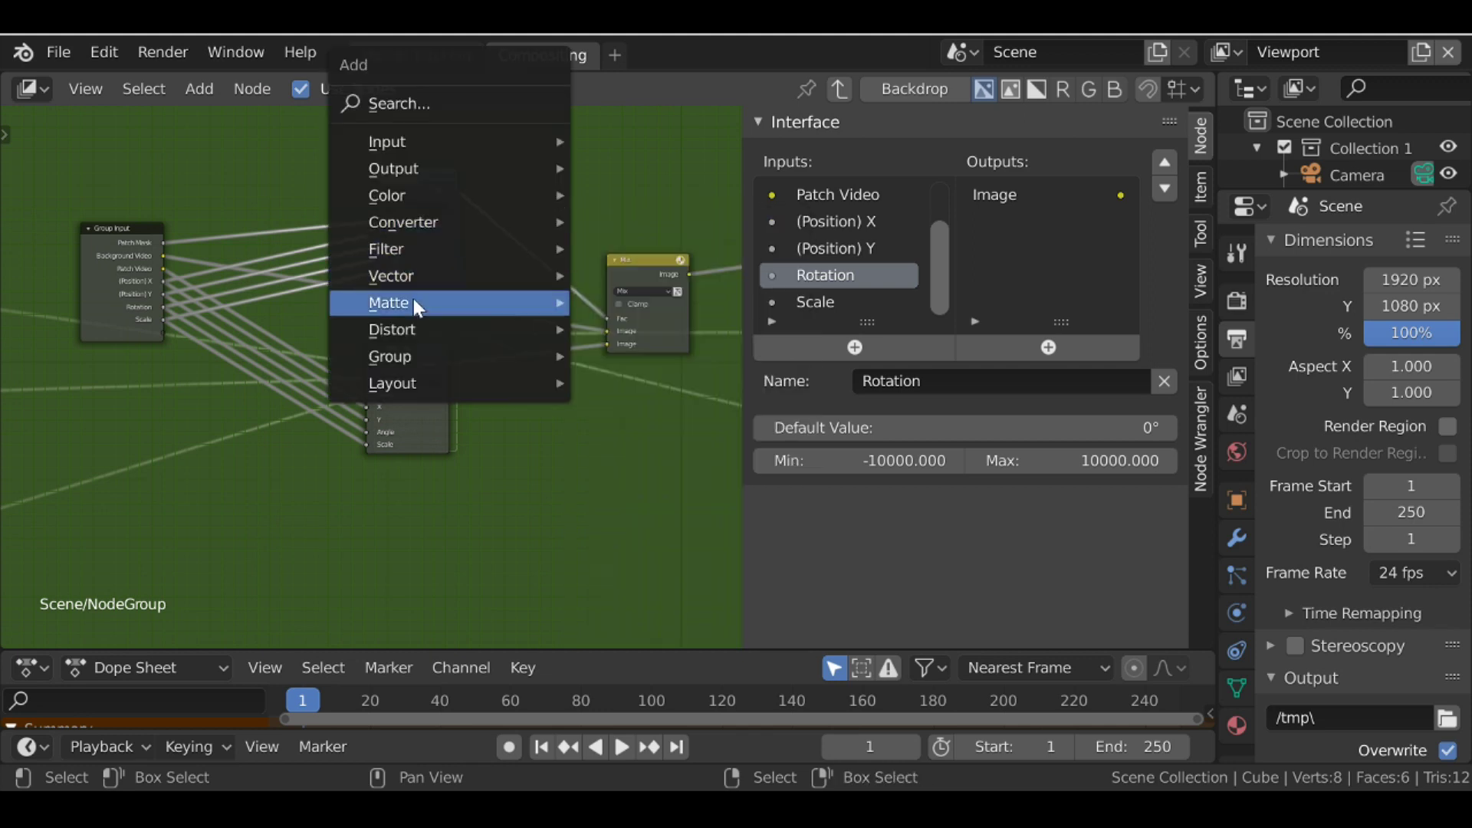
mouse_move(404, 325)
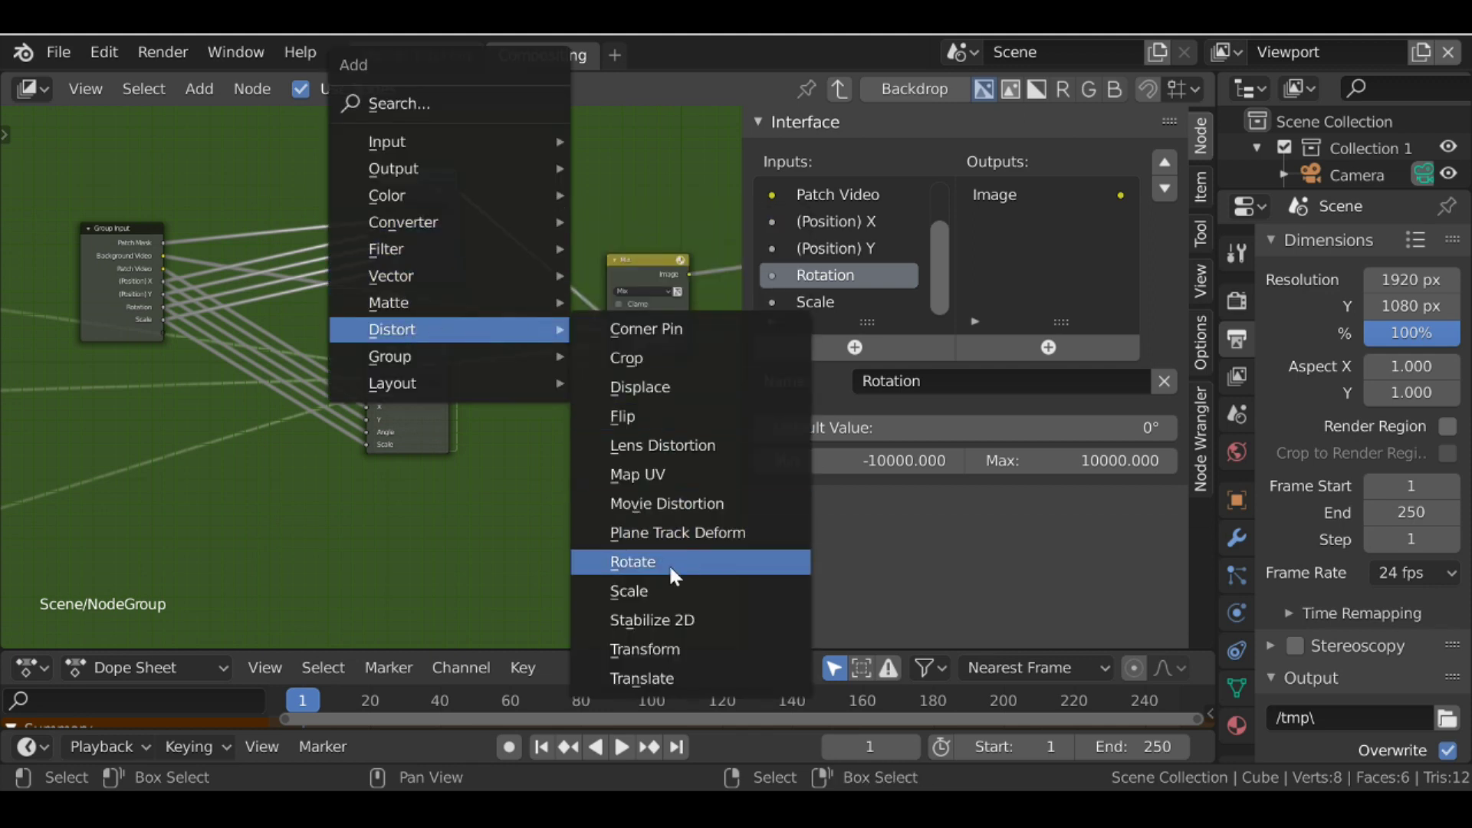
left_click(660, 589)
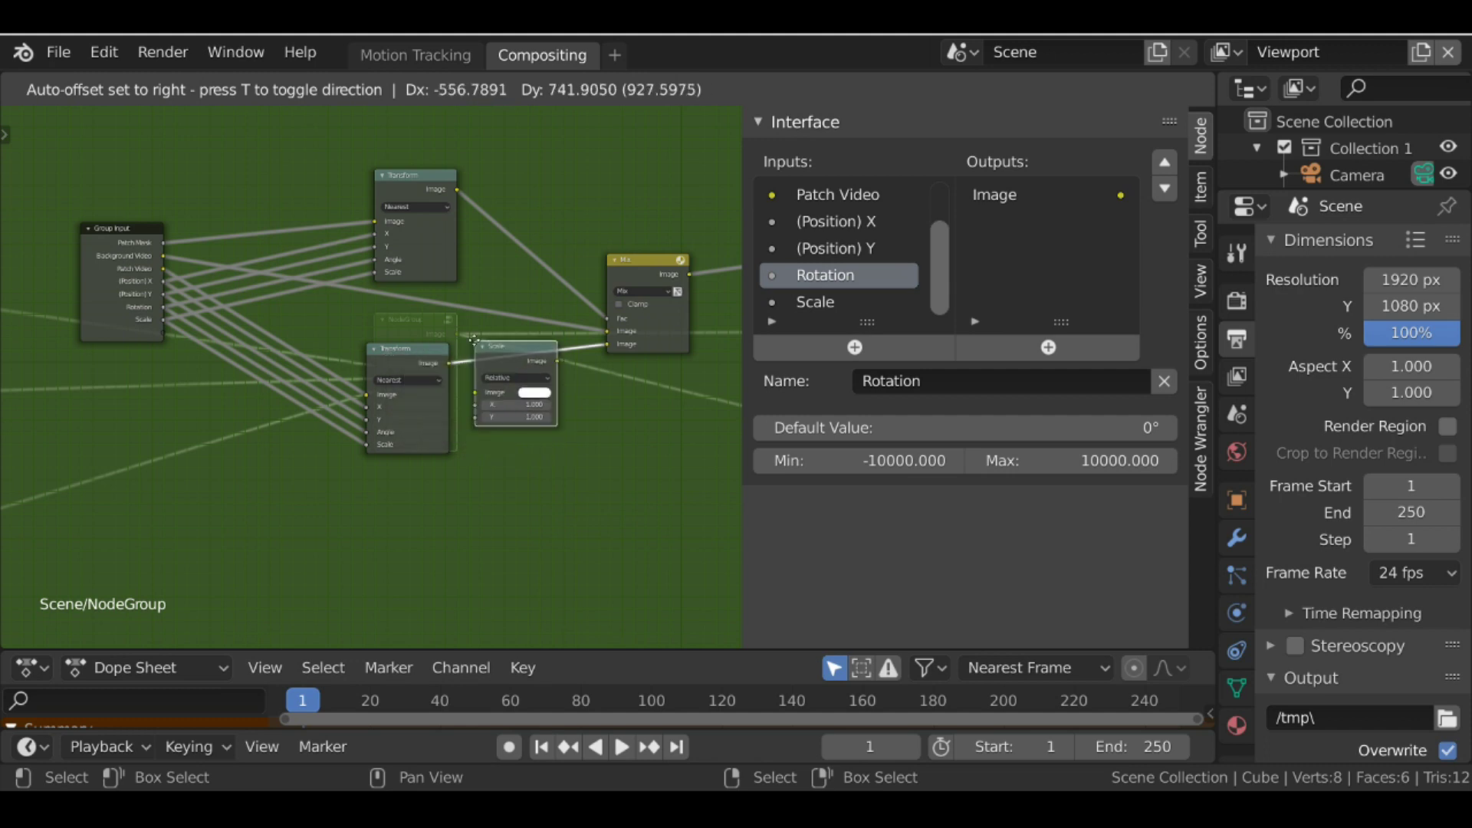
left_click(469, 346)
- Duplicate the Scale node onto the link from the upper Transform node to the Mix node's Fac
key("shift+d")
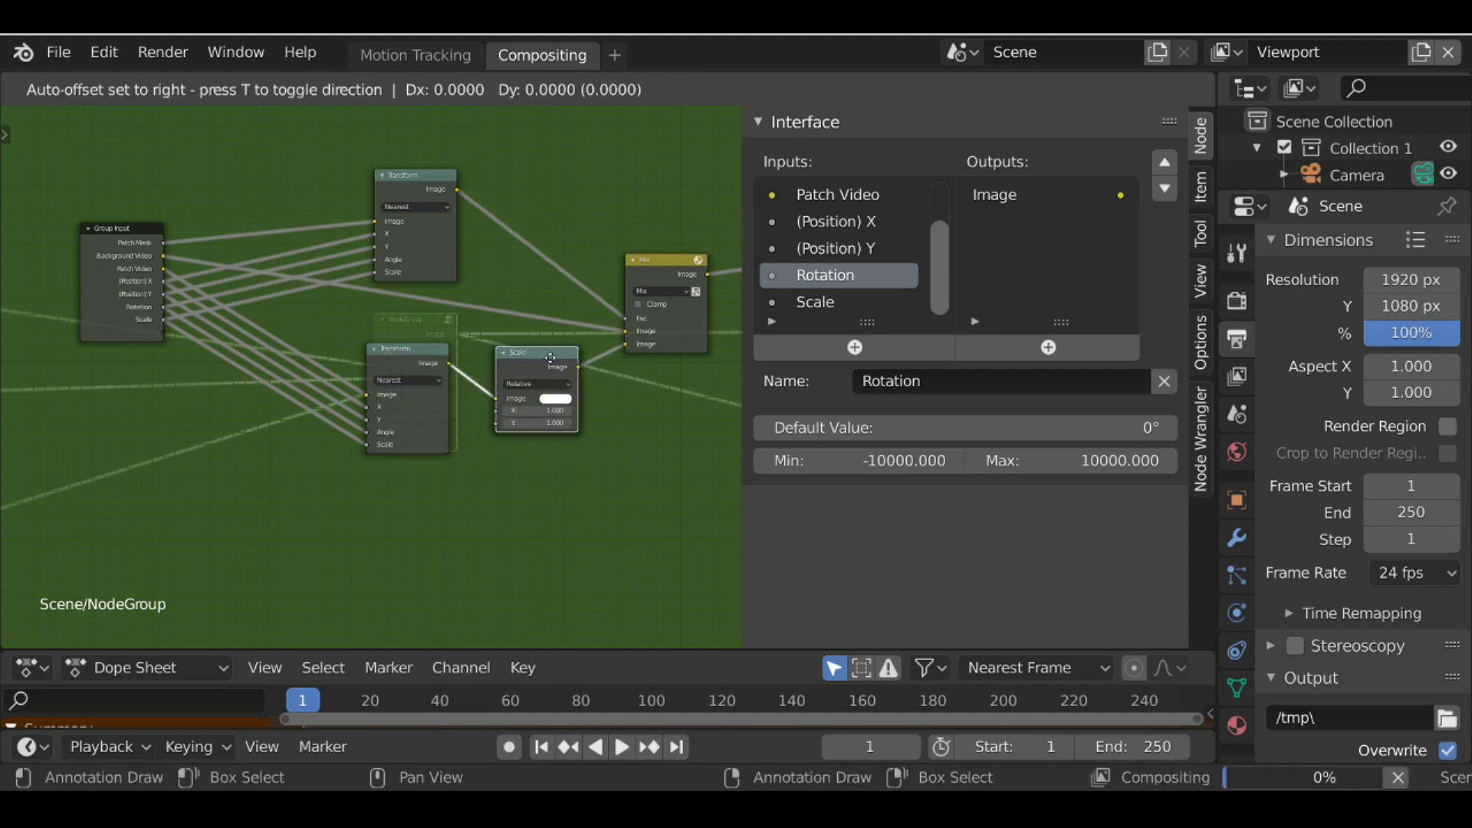
left_click(560, 200)
scroll(550, 193, "up", 6)
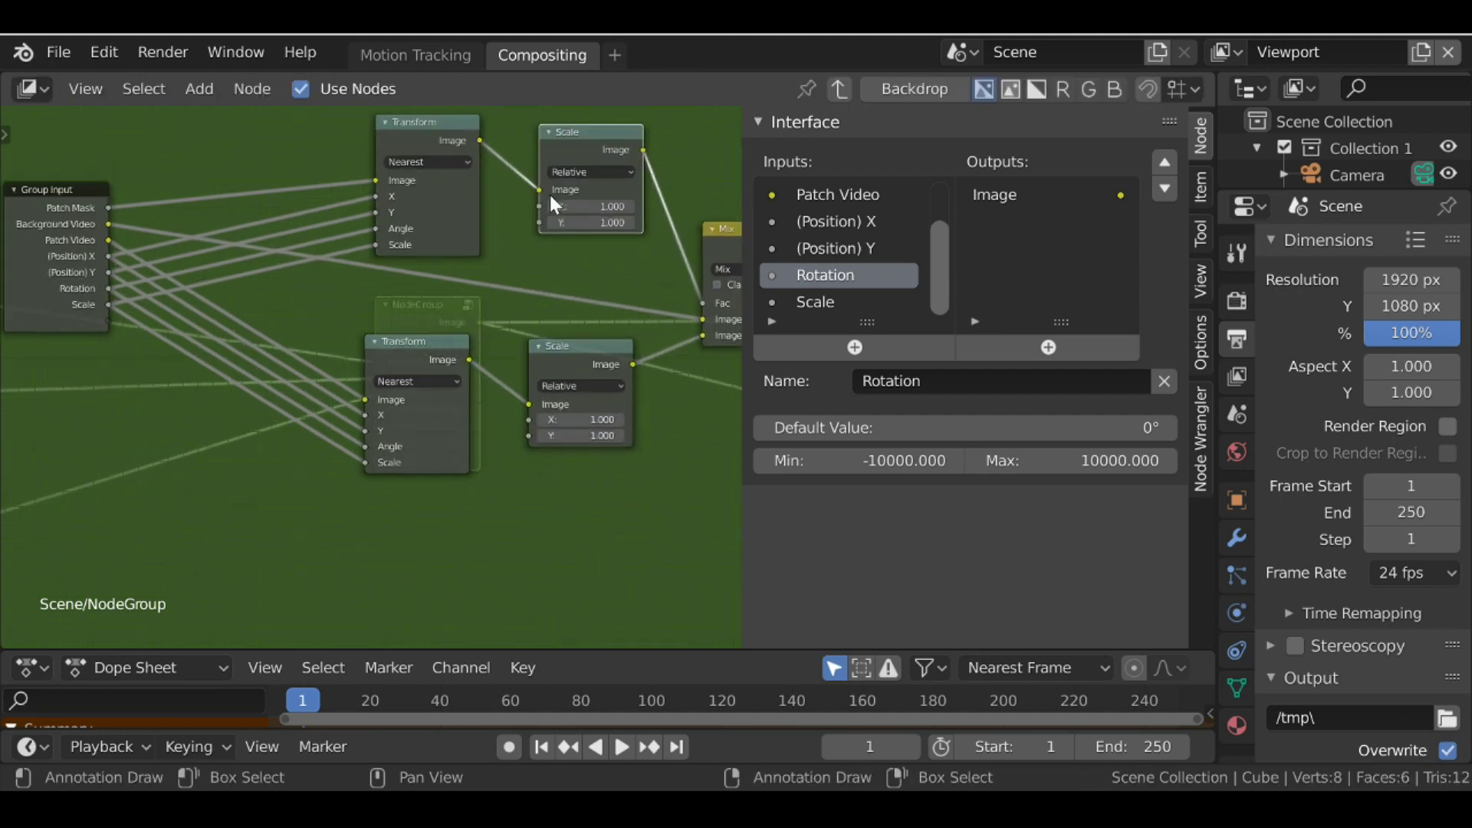
- Expose X and Y of both Scale nodes as shared sockets on the Group Input
middle_click_drag(440, 217, 522, 277)
left_click_drag(664, 222, 120, 369)
left_click_drag(664, 243, 120, 387)
left_click_drag(651, 493, 120, 367)
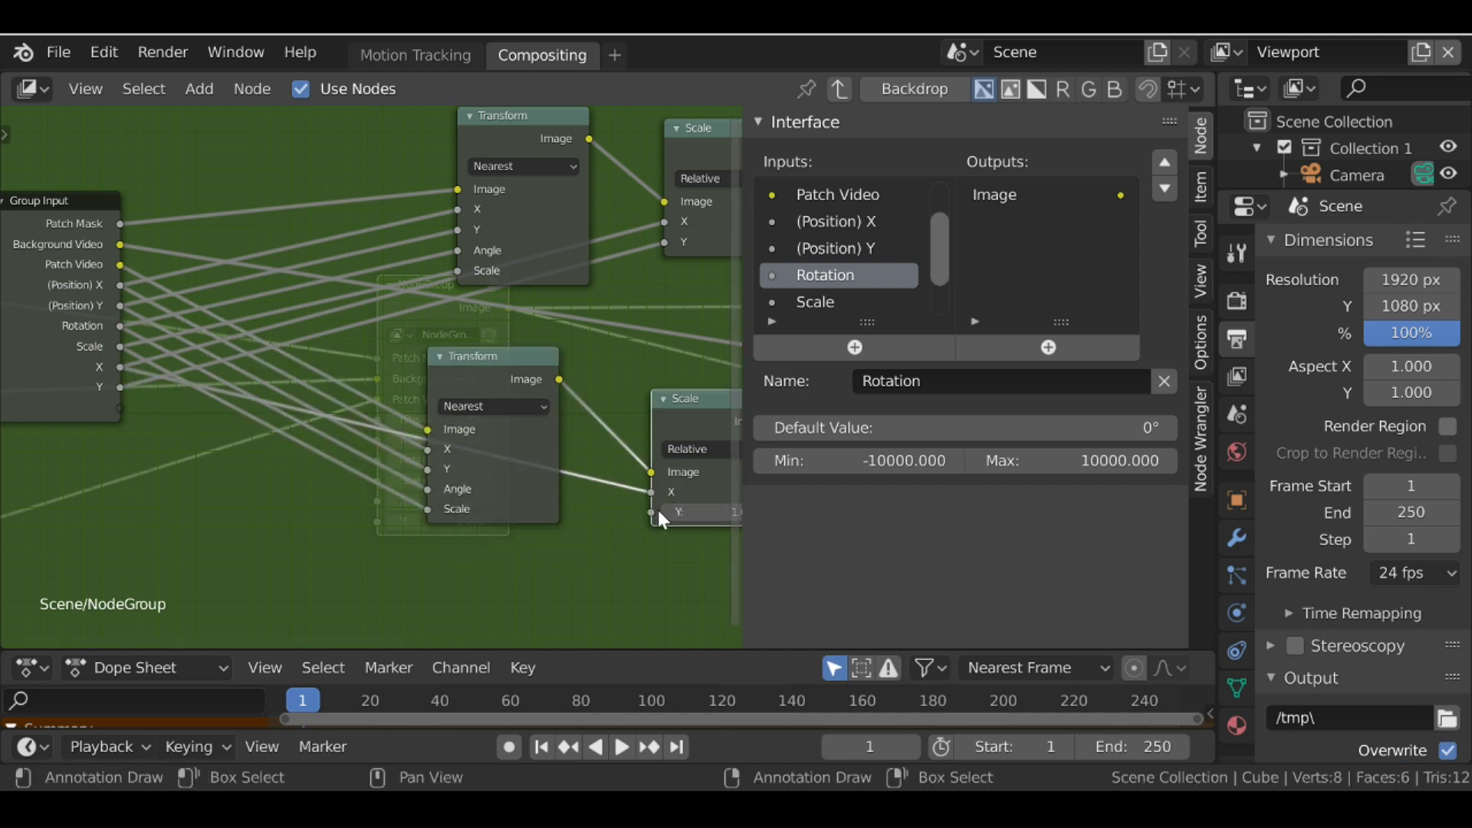
left_click_drag(650, 512, 118, 390)
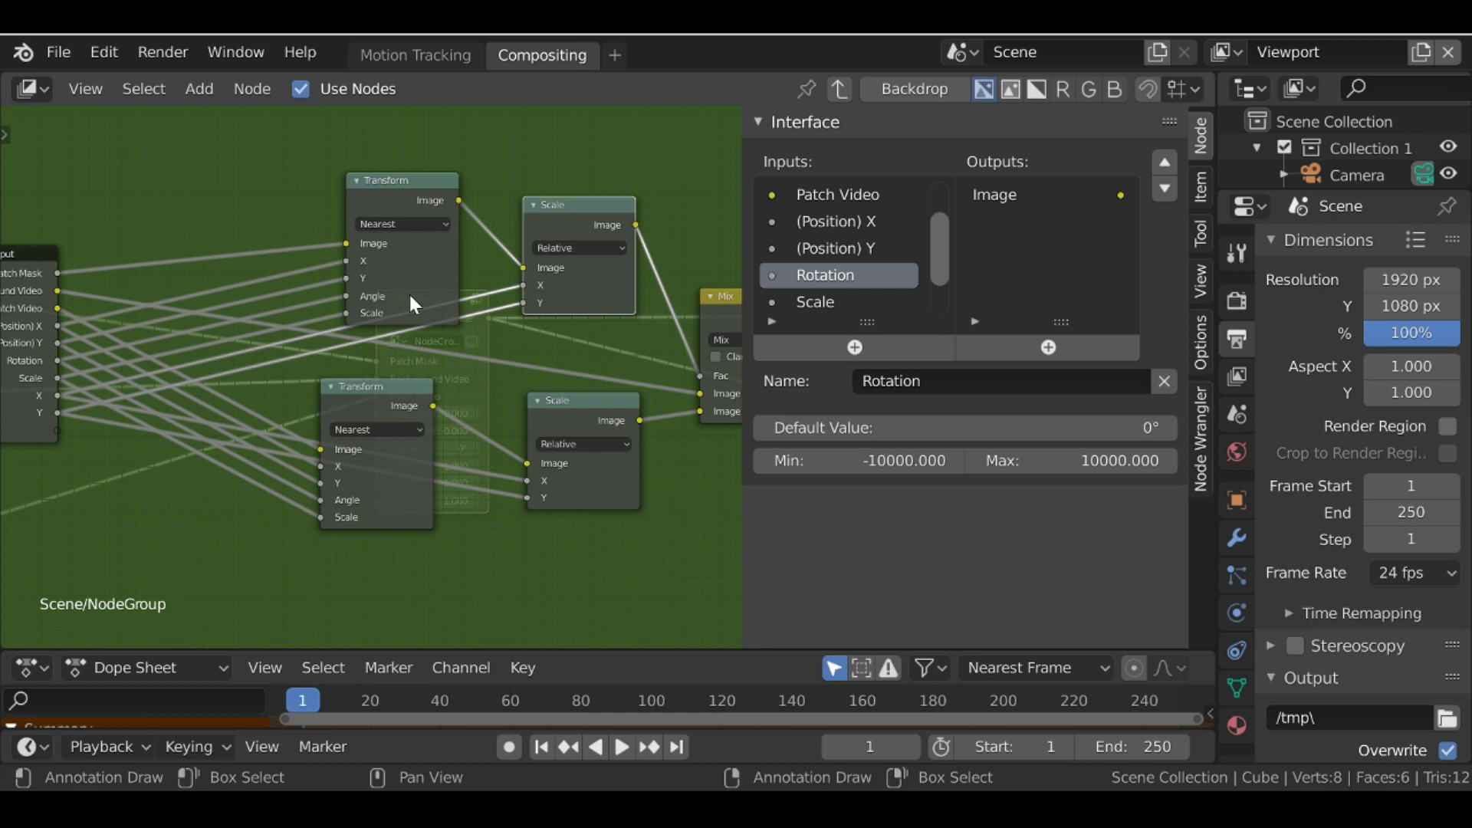
- Rename the X input that feeds the Scale nodes to (Perspective) X
middle_click_drag(23, 384, 99, 364)
scroll(902, 257, "down", 2)
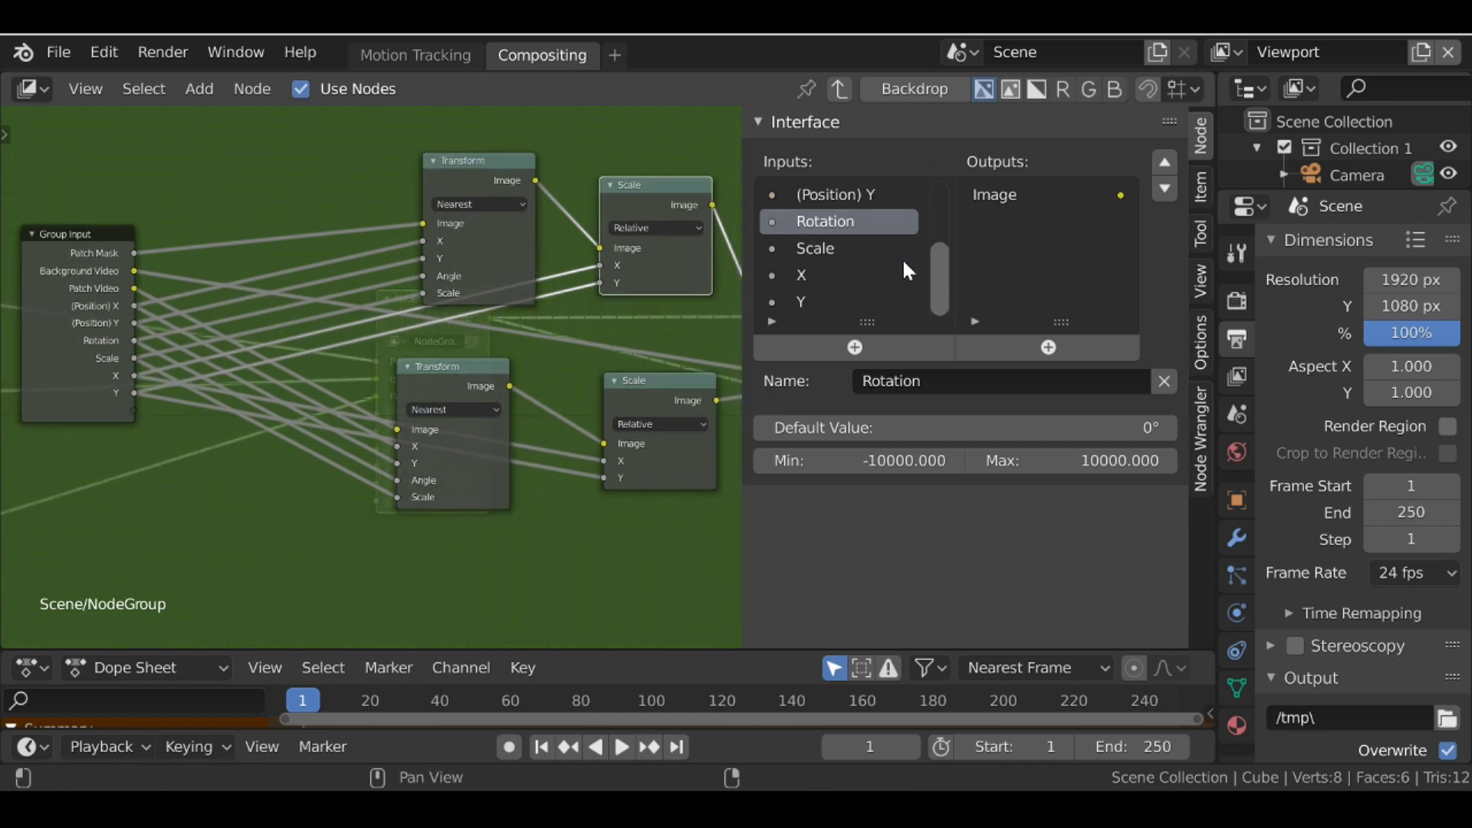
left_click(839, 274)
left_click(912, 384)
type("(Perspec")
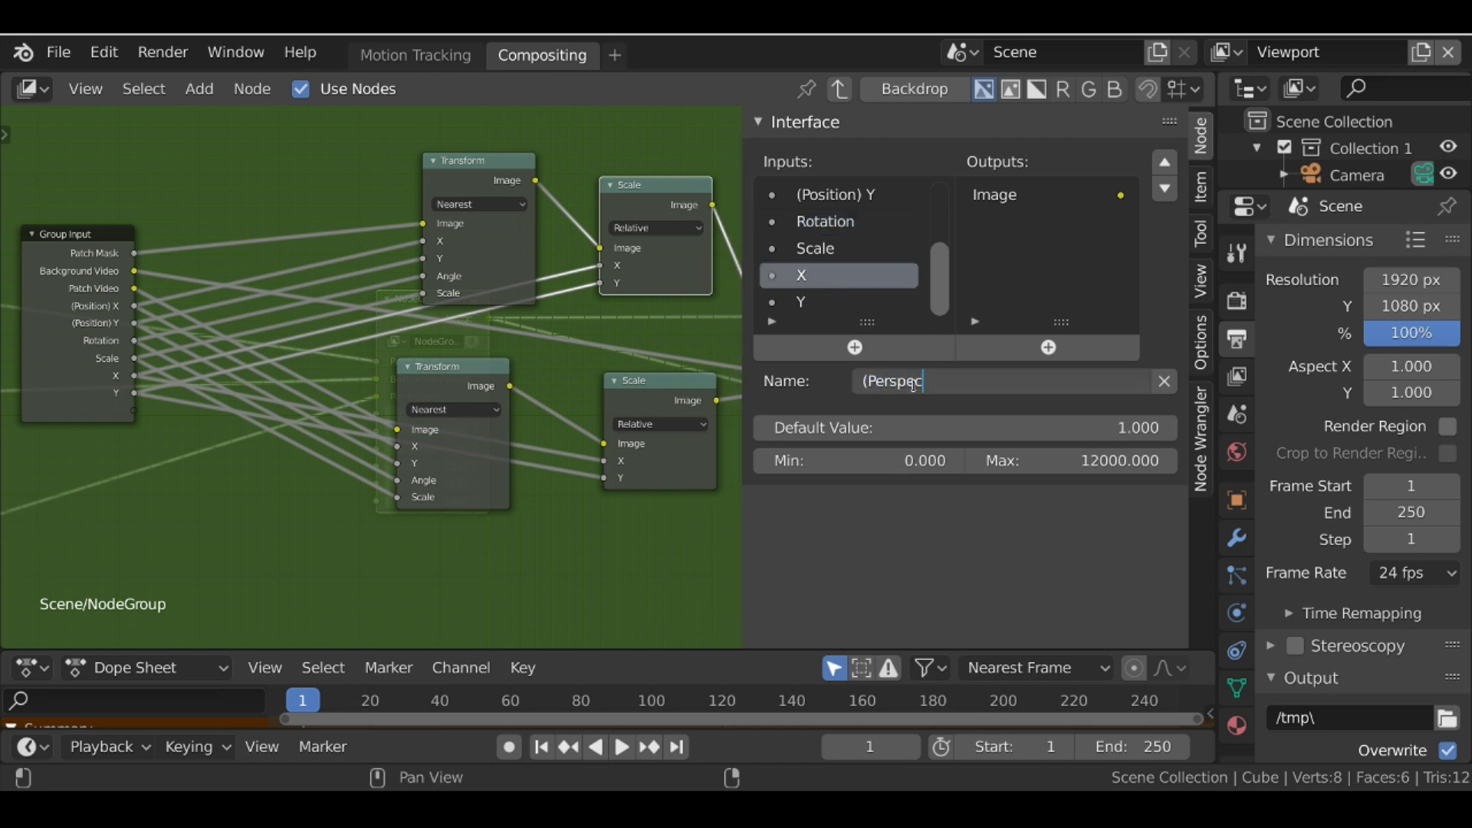
type("tive) X")
key("Return")
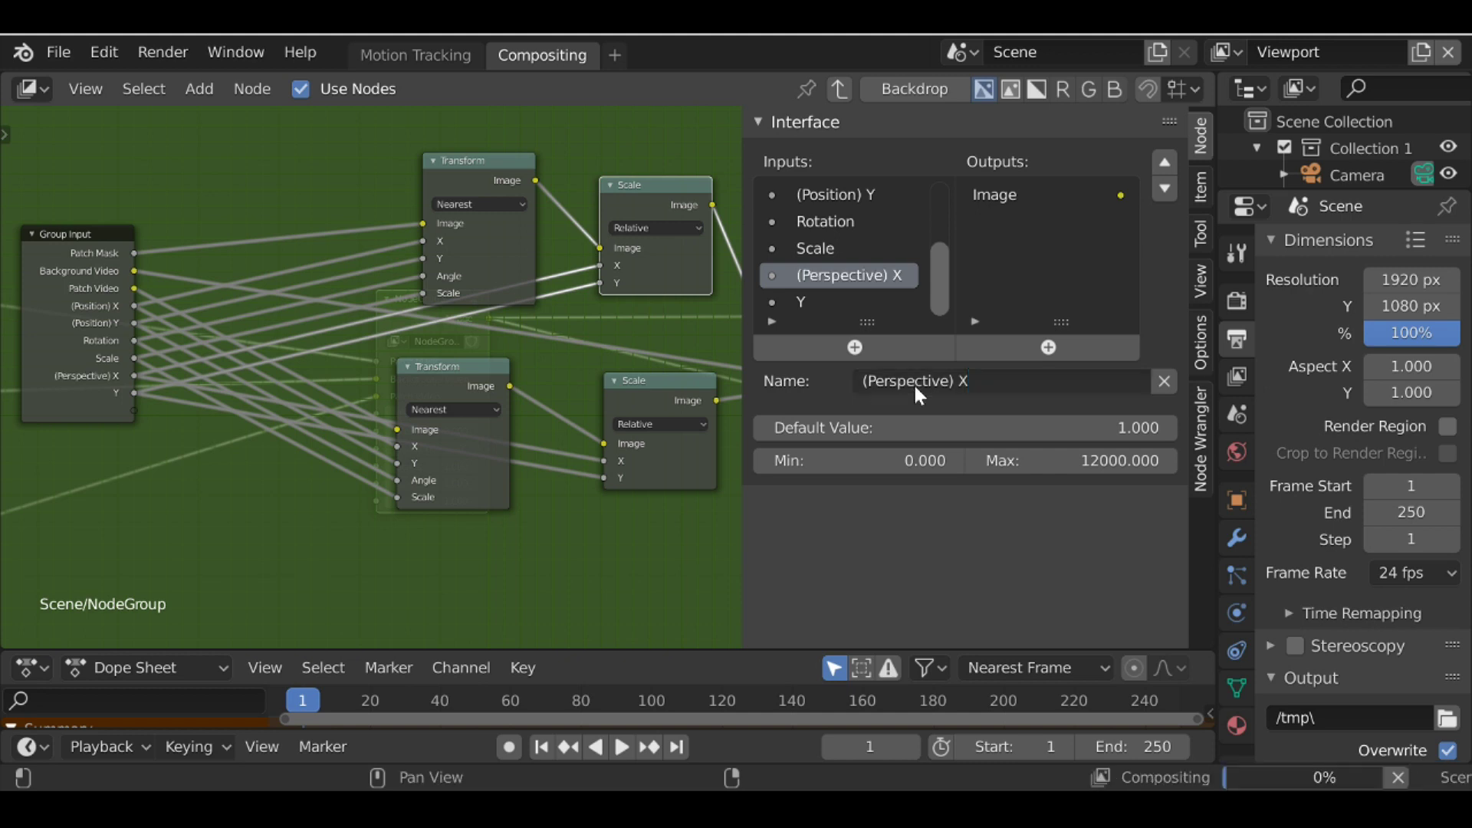
- Rename the Y input that feeds the Scale nodes to (Perspective) Y
left_click(817, 299)
left_click(881, 384)
type("(P")
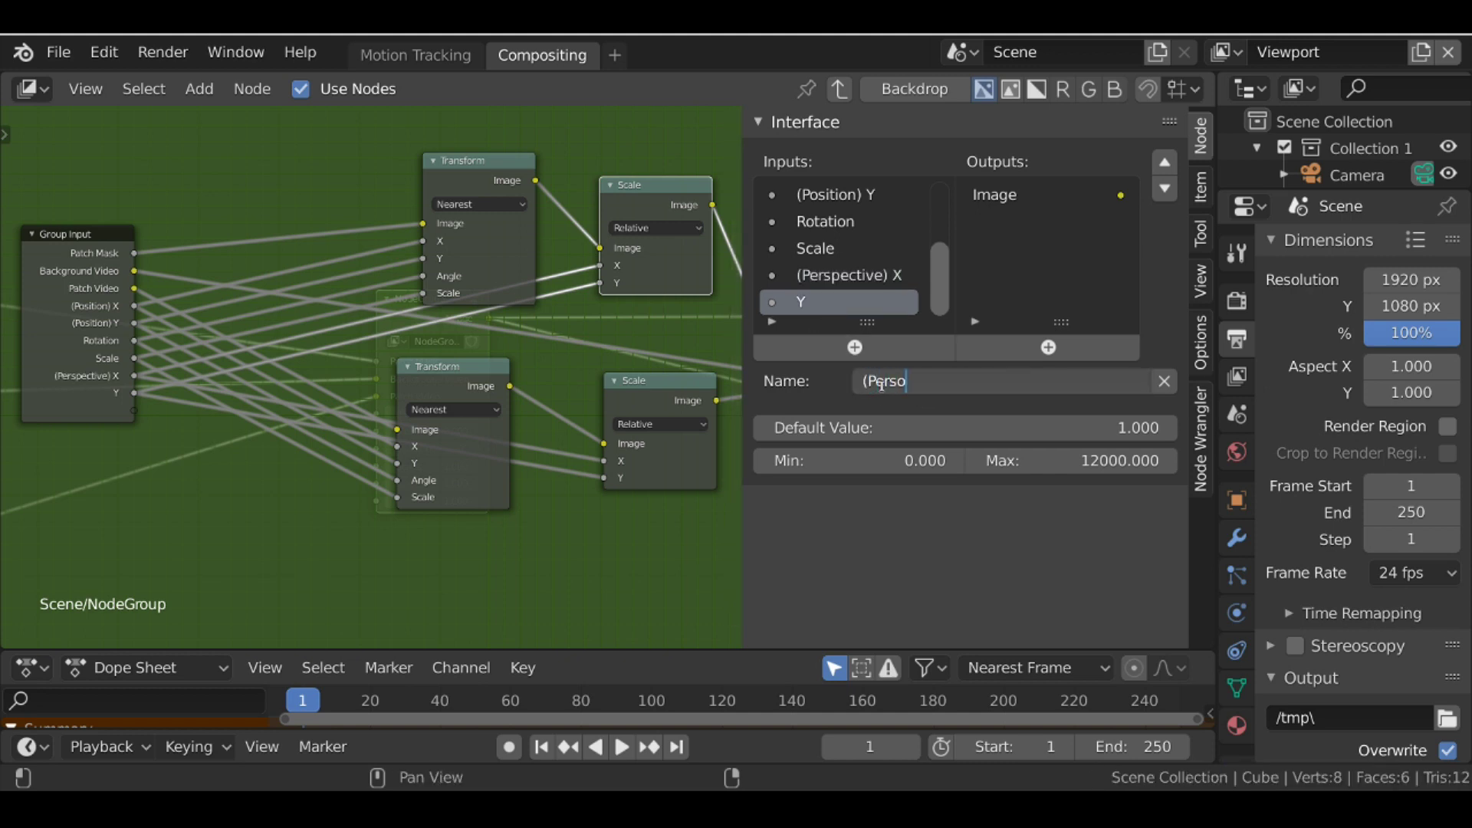
type("erspective) Y")
key("Return")
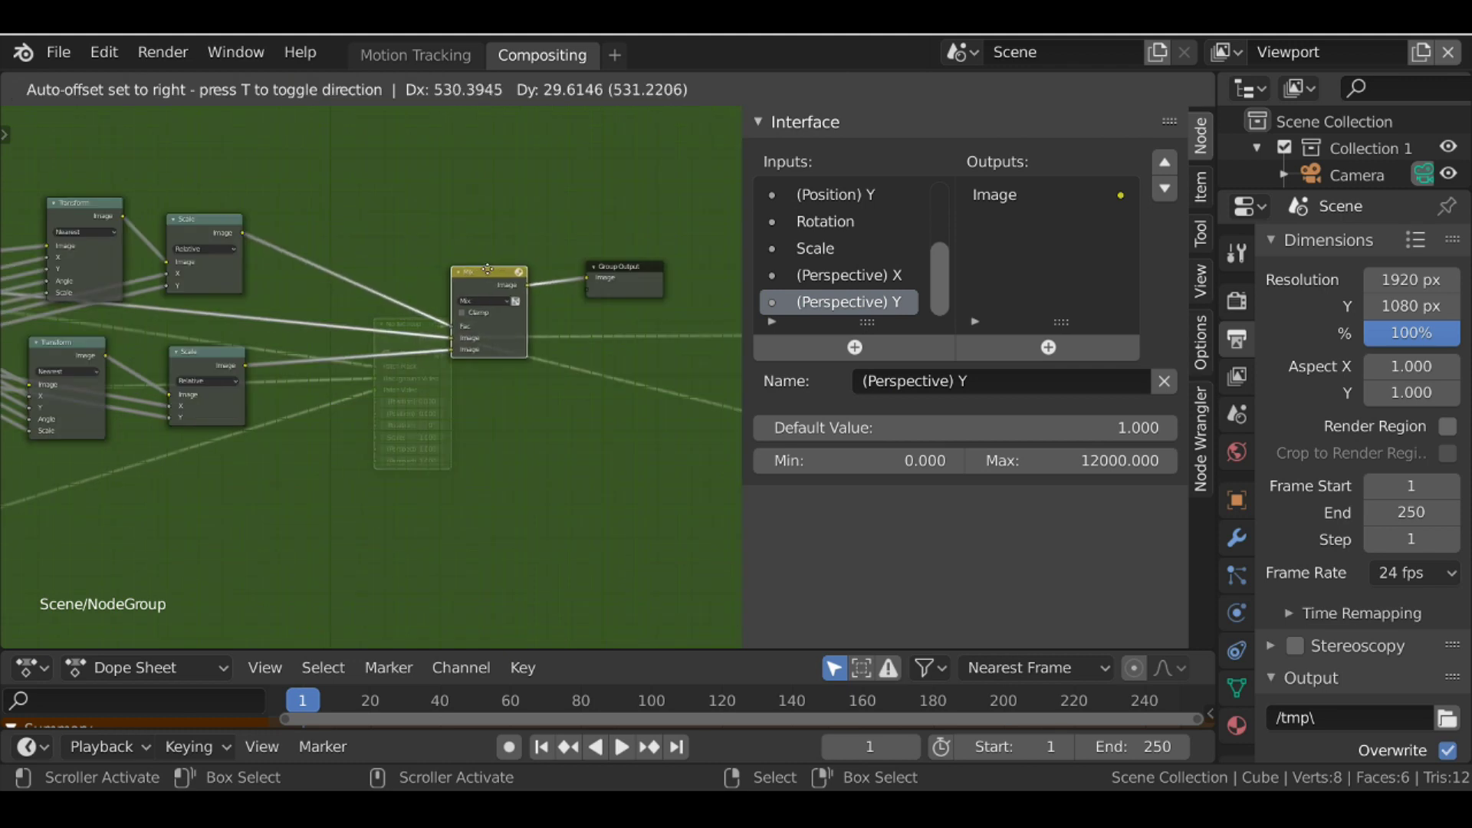
- Insert a Translate node on the link from the lower Scale node to the Mix node
left_click_drag(467, 263, 468, 250)
middle_click_drag(393, 250, 516, 224)
scroll(382, 269, "up", 1)
key("shift+a")
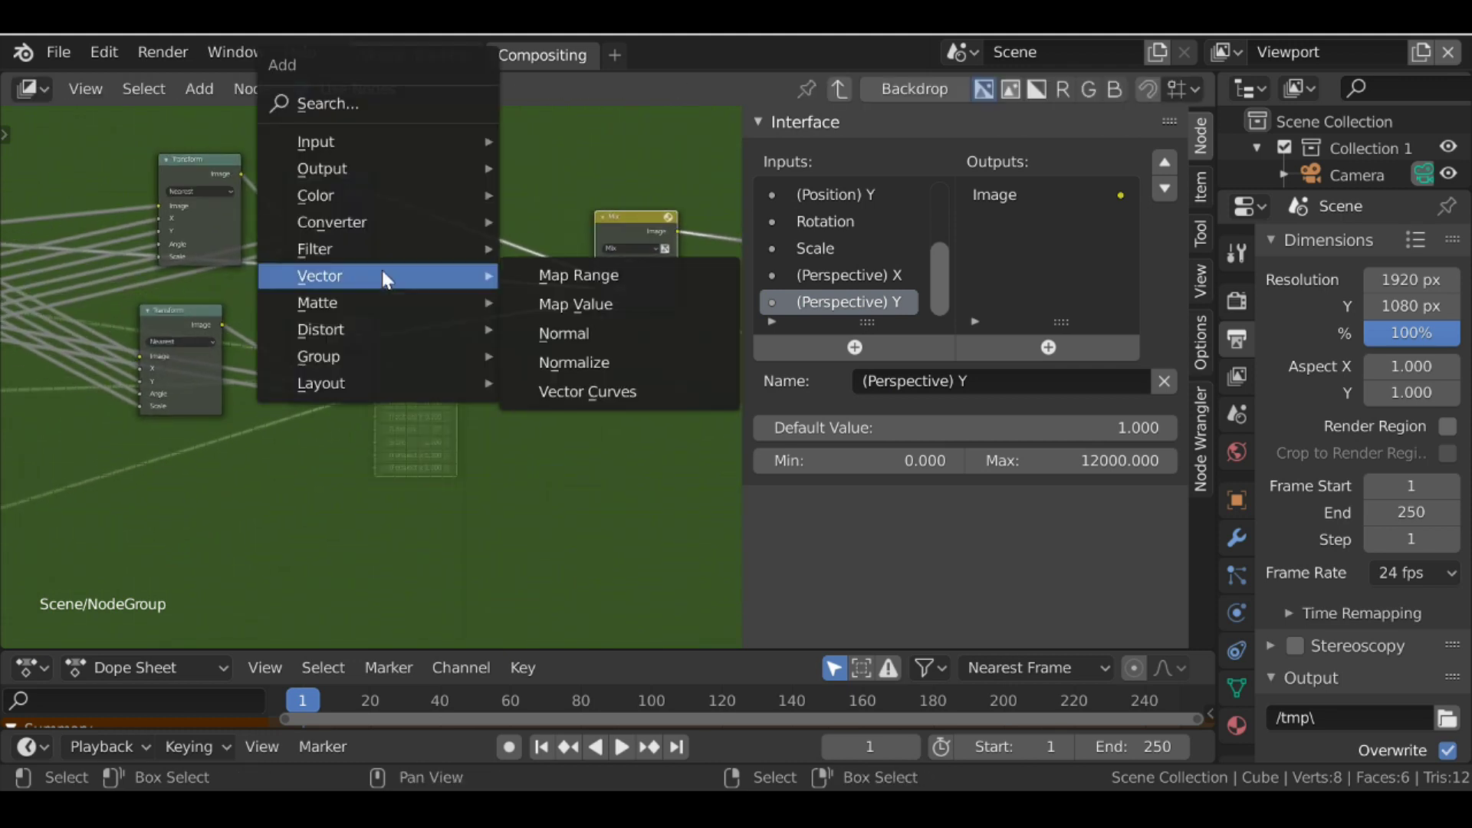
mouse_move(330, 330)
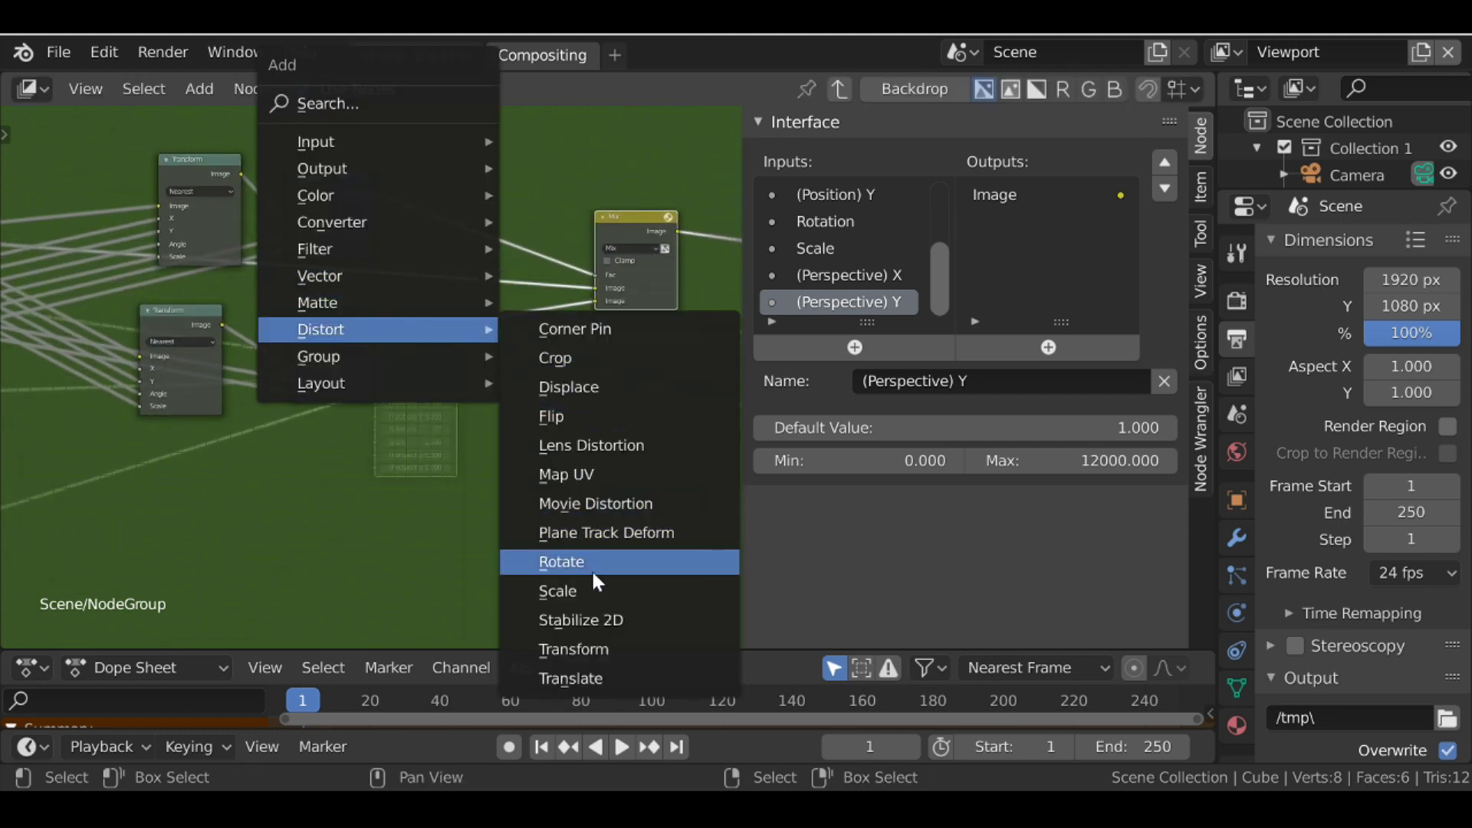
left_click(605, 677)
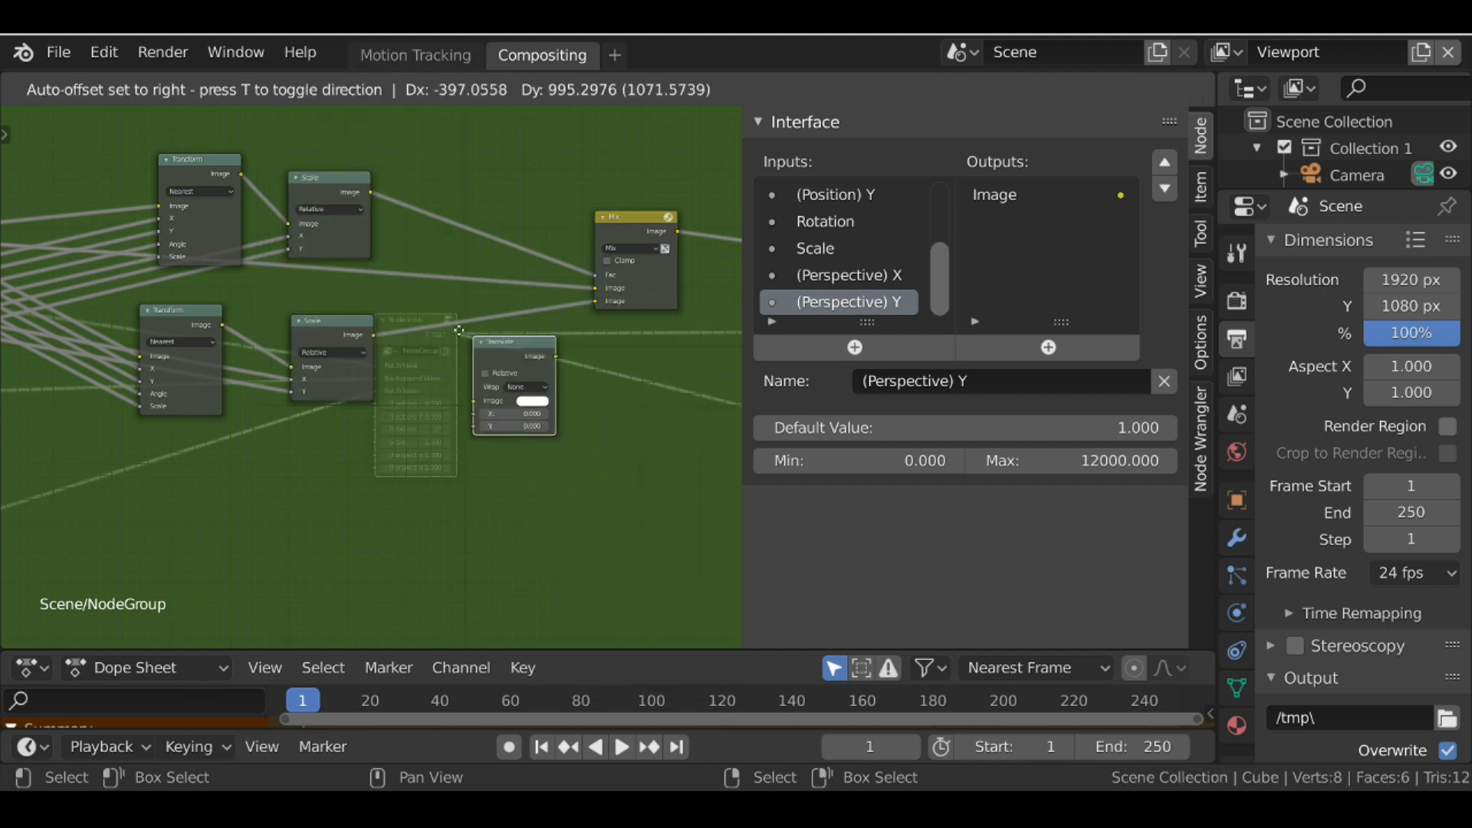
left_click(427, 302)
- Duplicate the Translate node onto the link from the upper Scale node to the Mix node's Fac
key("shift+d")
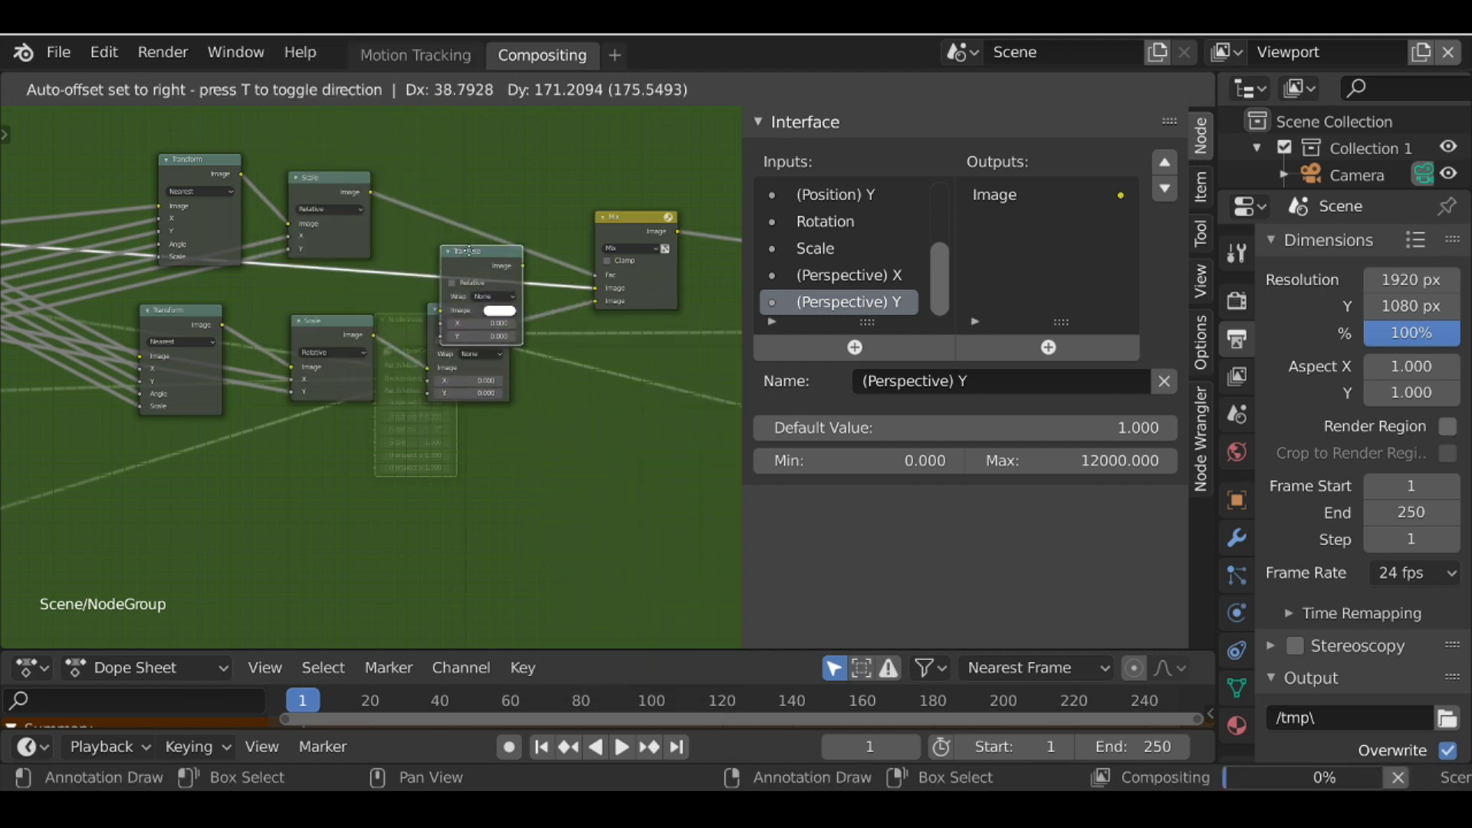
left_click(473, 181)
scroll(469, 181, "up", 1)
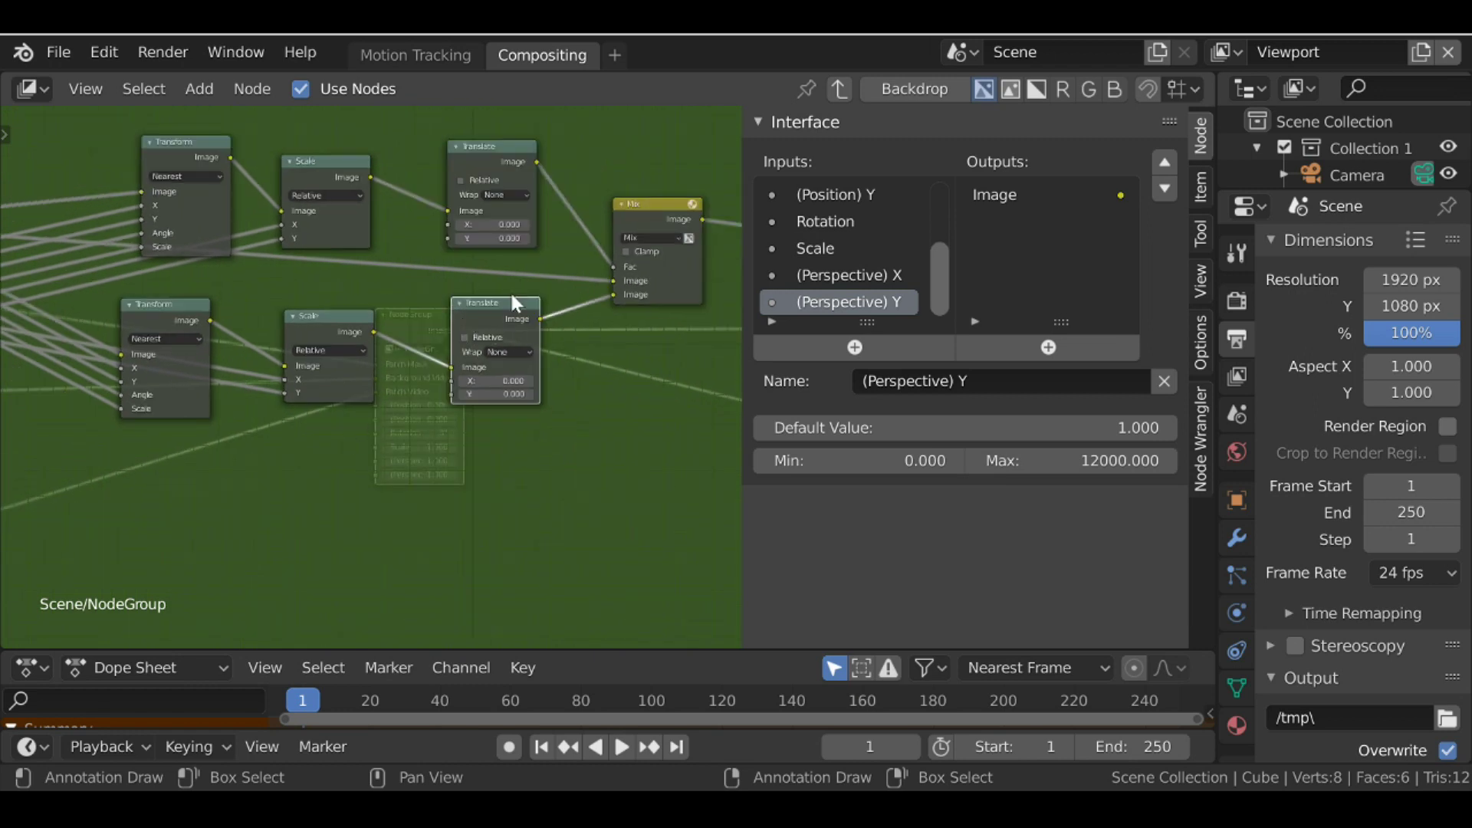
scroll(475, 272, "up", 1)
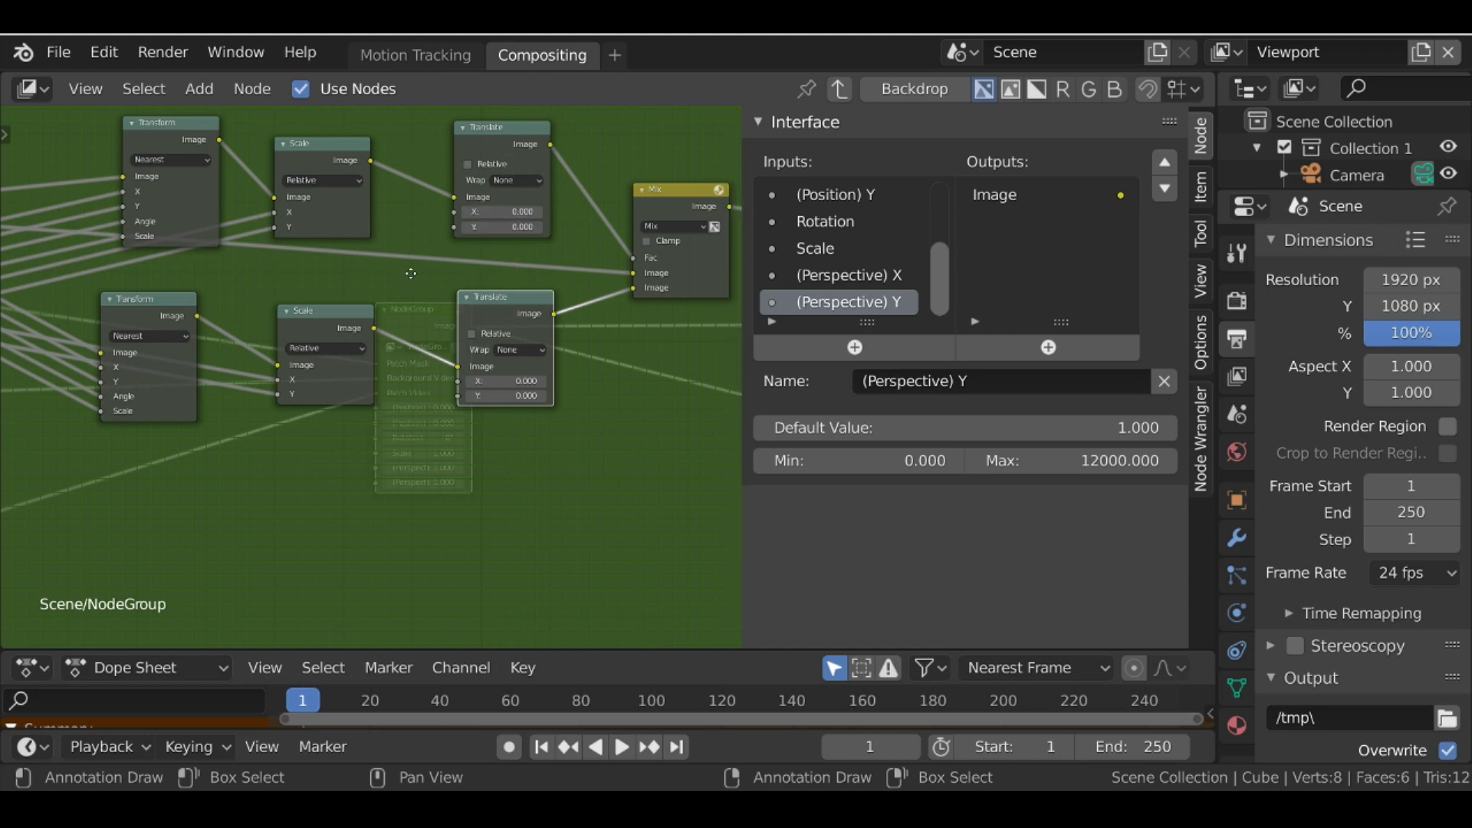
- Expose X and Y of both Translate nodes as shared sockets on the Group Input
middle_click_drag(451, 207, 633, 191)
left_click_drag(636, 196, 39, 322)
left_click_drag(636, 213, 59, 336)
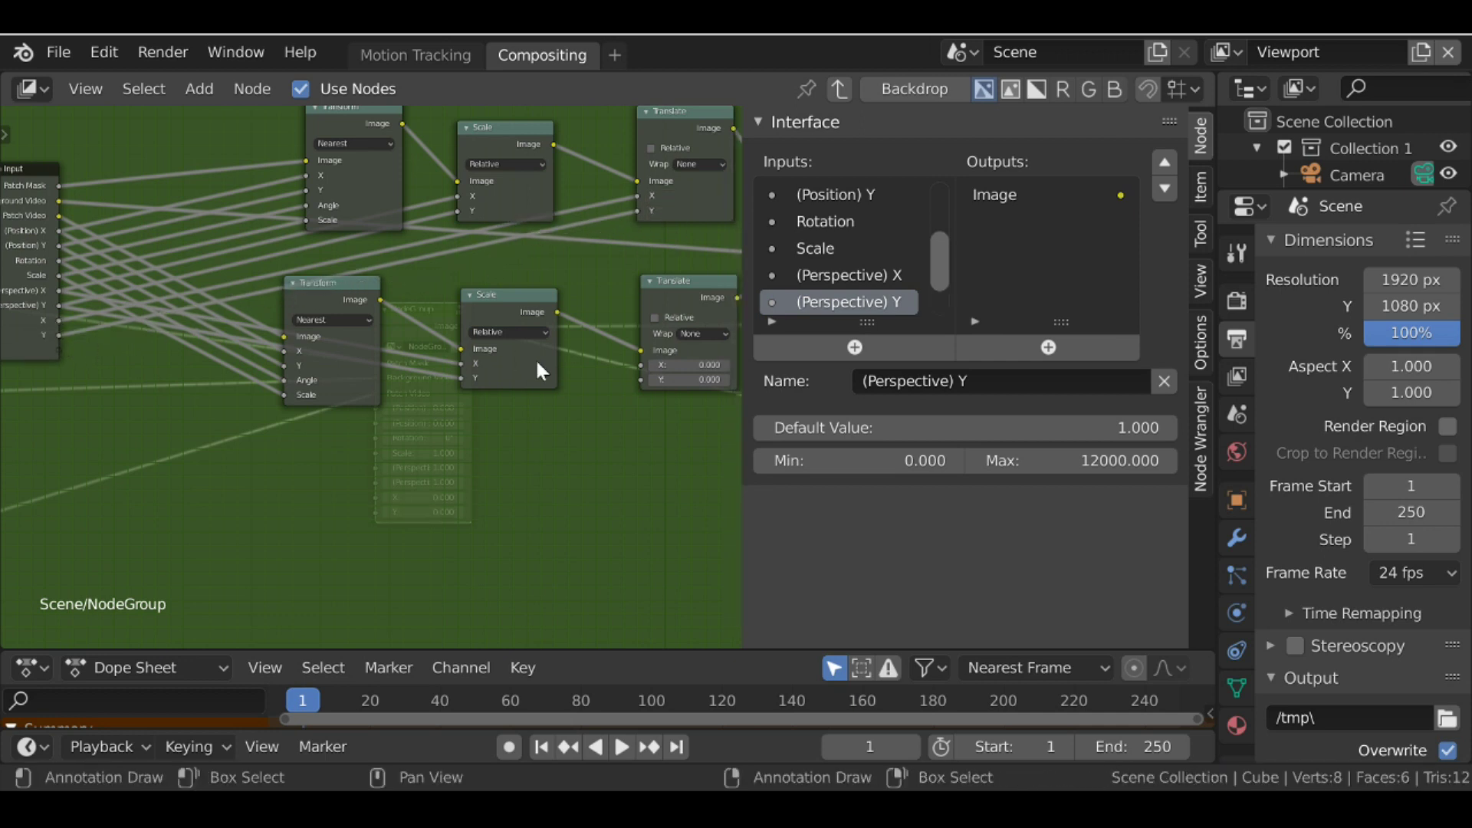
left_click_drag(641, 365, 54, 319)
left_click_drag(641, 380, 58, 334)
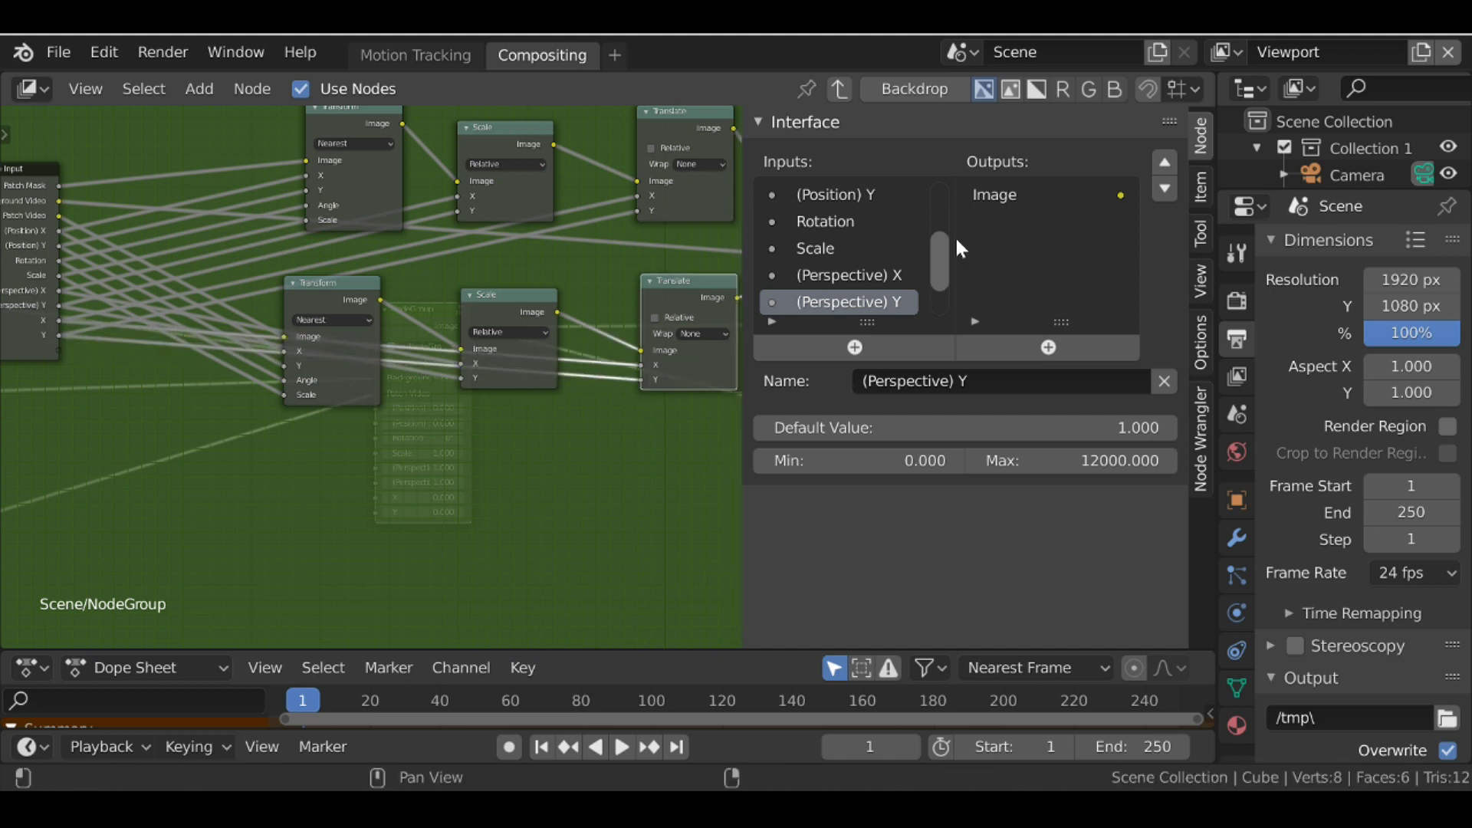
- Rename the X input that feeds the Translate nodes to (Track Pos Input) X
scroll(881, 255, "down", 2)
left_click(820, 272)
left_click(913, 376)
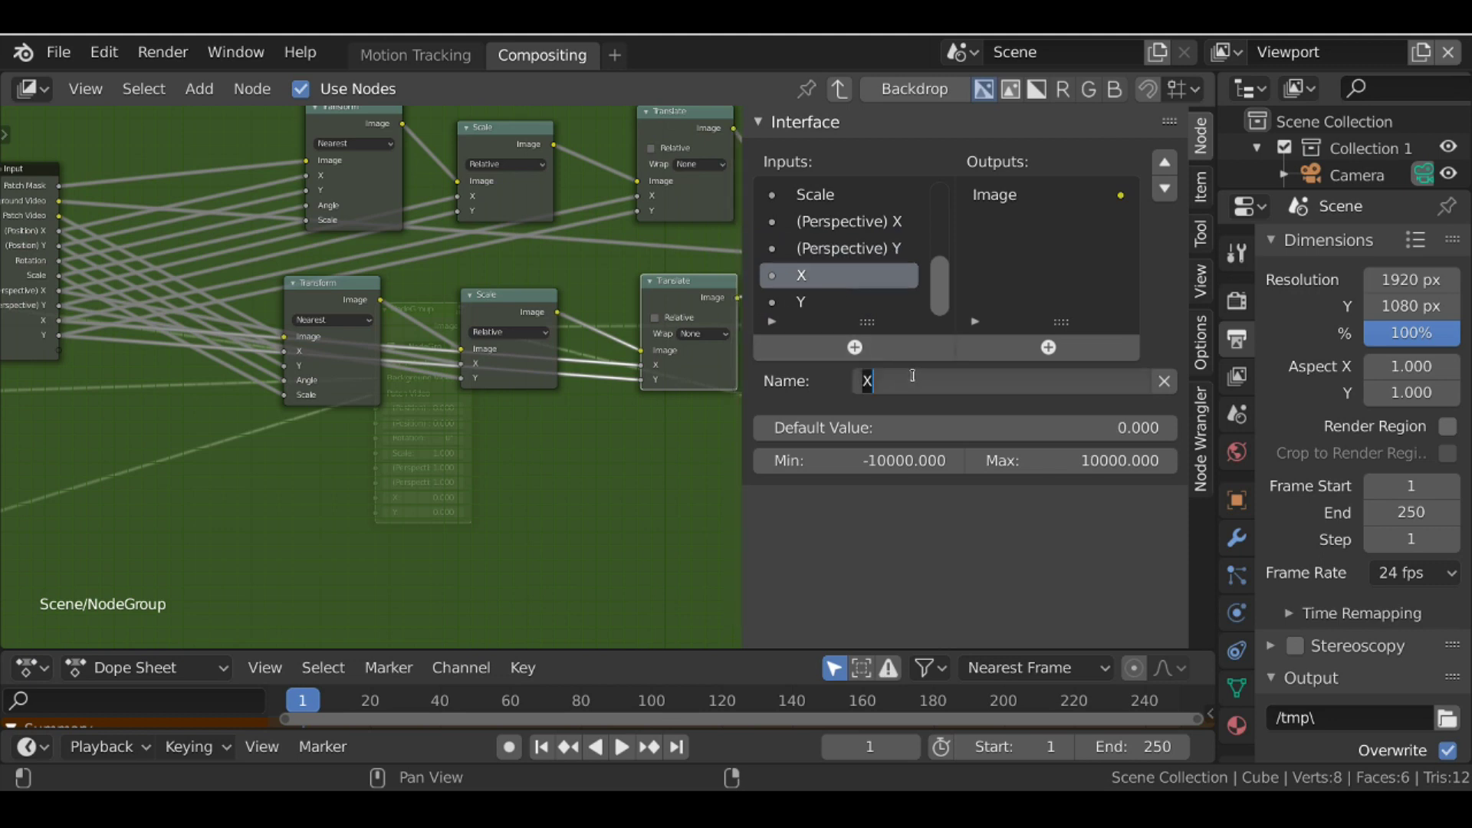
type("(Track Pos Input) X")
key("Return")
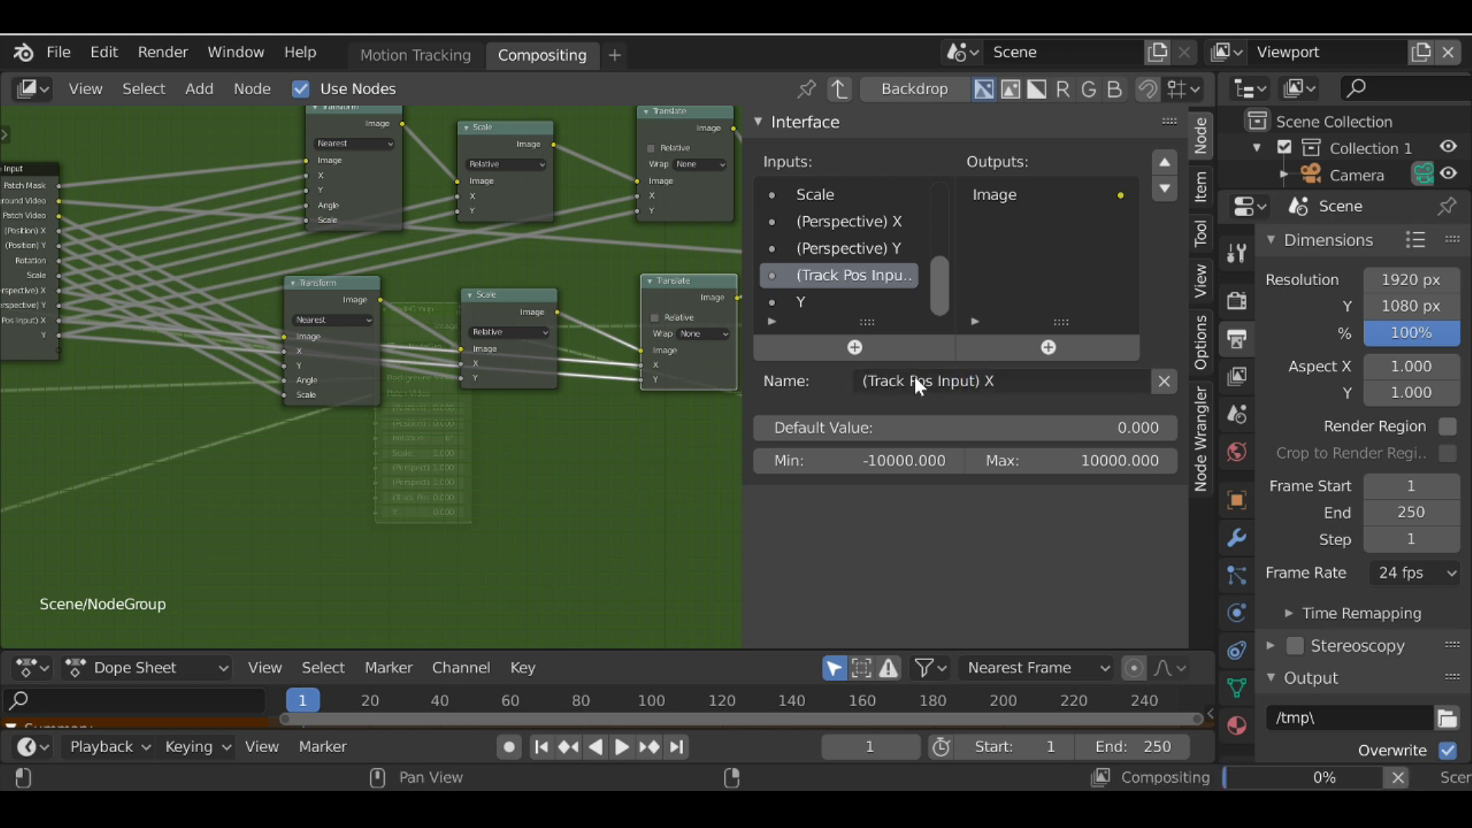
- Rename the Y input that feeds the Translate nodes to (Track Pos Input) Y
left_click(827, 301)
left_click(894, 379)
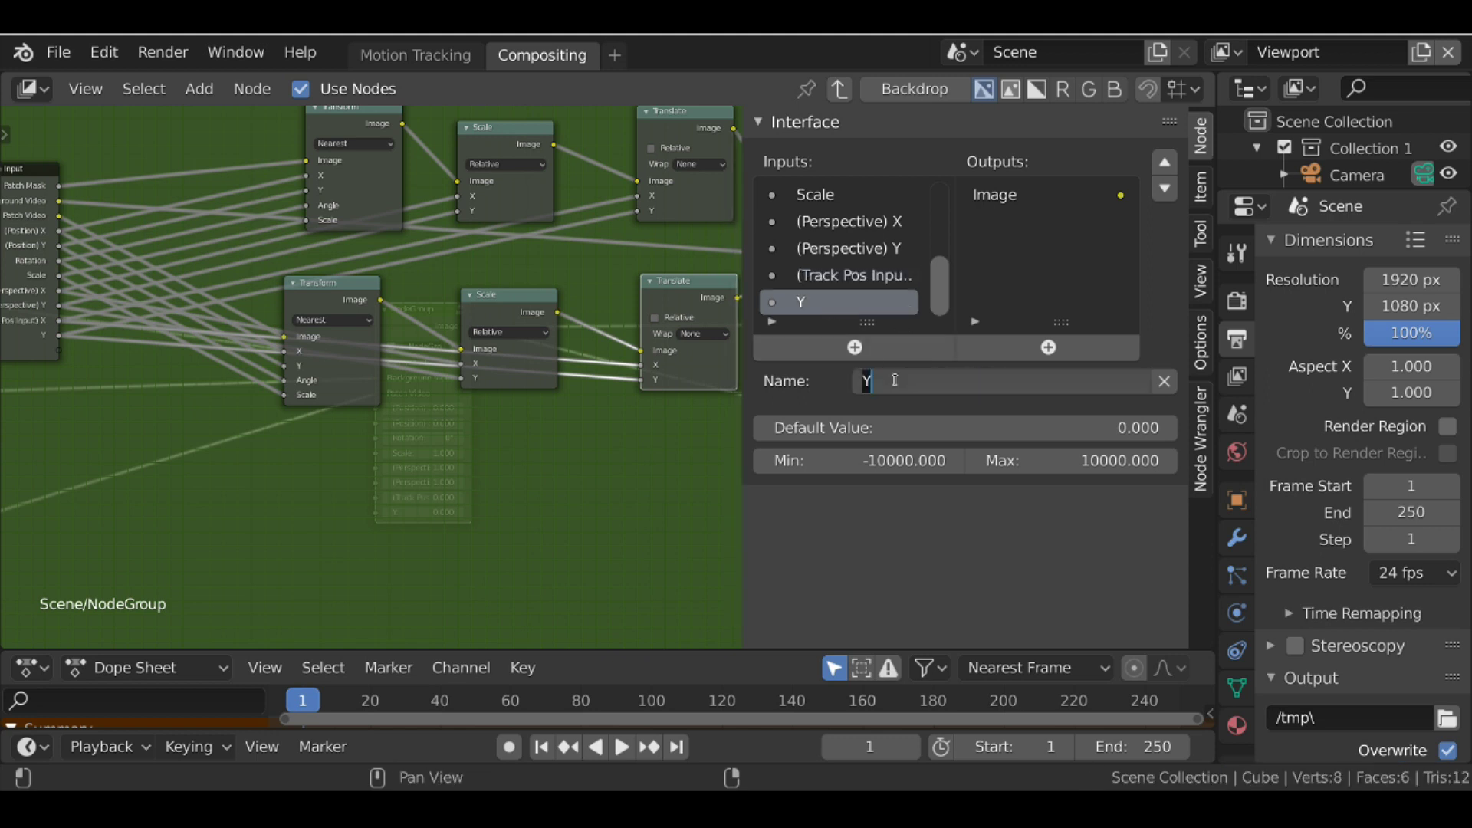
type("(Track Pos Input) Y")
key("Return")
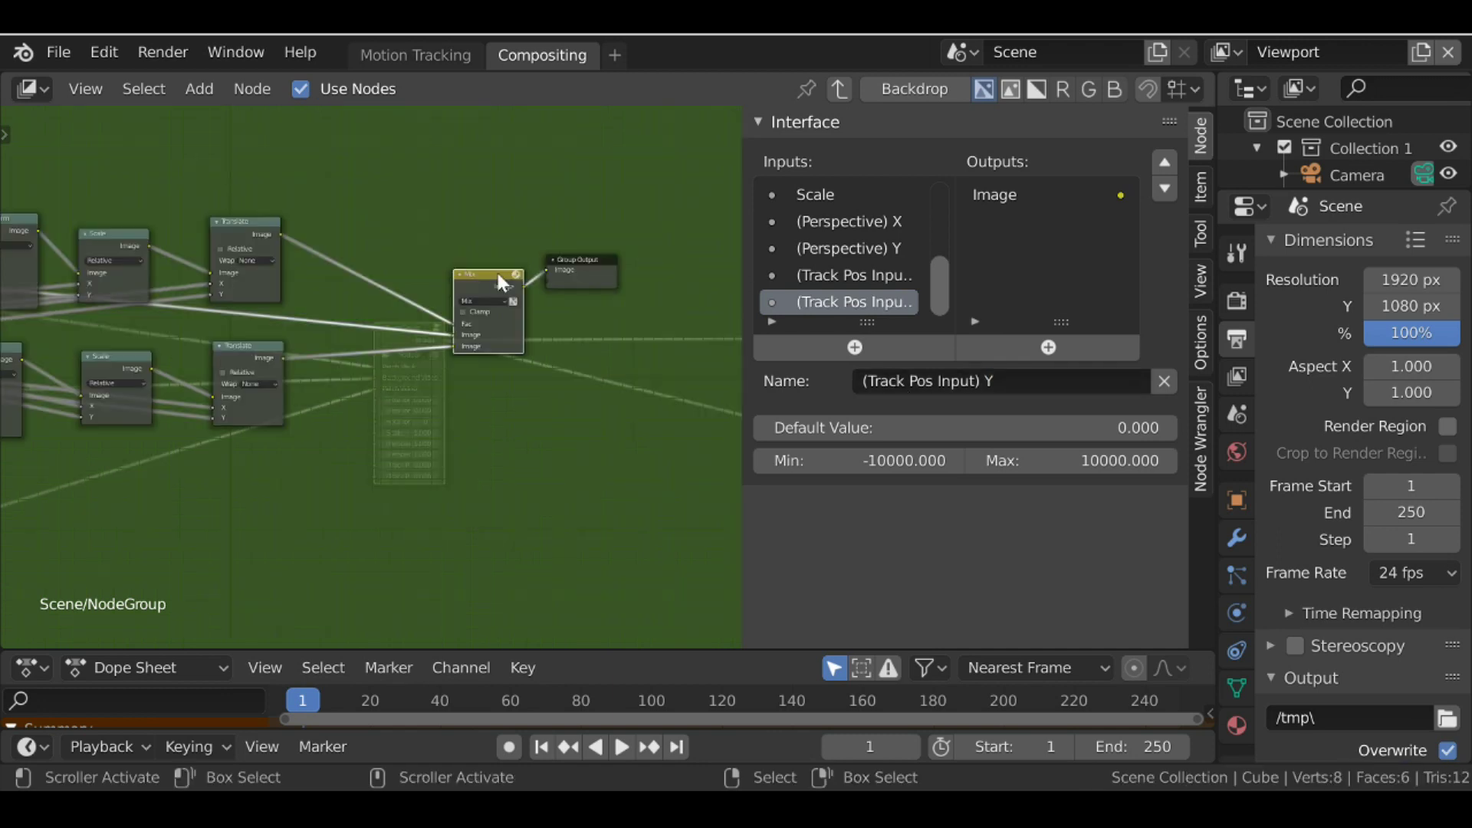
- Return to the main node tree and widen the group node enough to read its full input names
key("Tab")
middle_click_drag(496, 247, 439, 319)
scroll(440, 316, "up", 1)
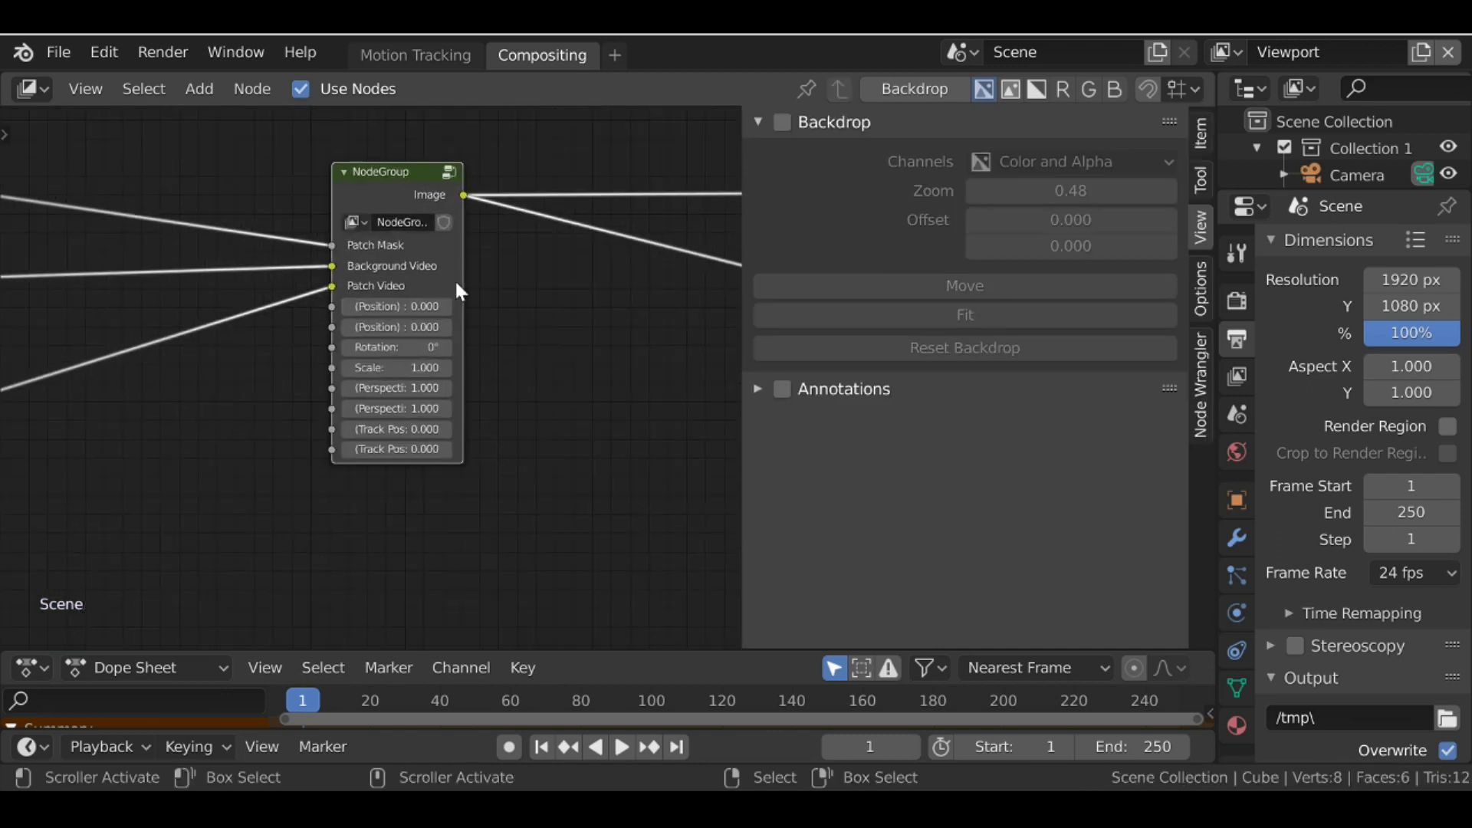
left_click_drag(462, 283, 522, 285)
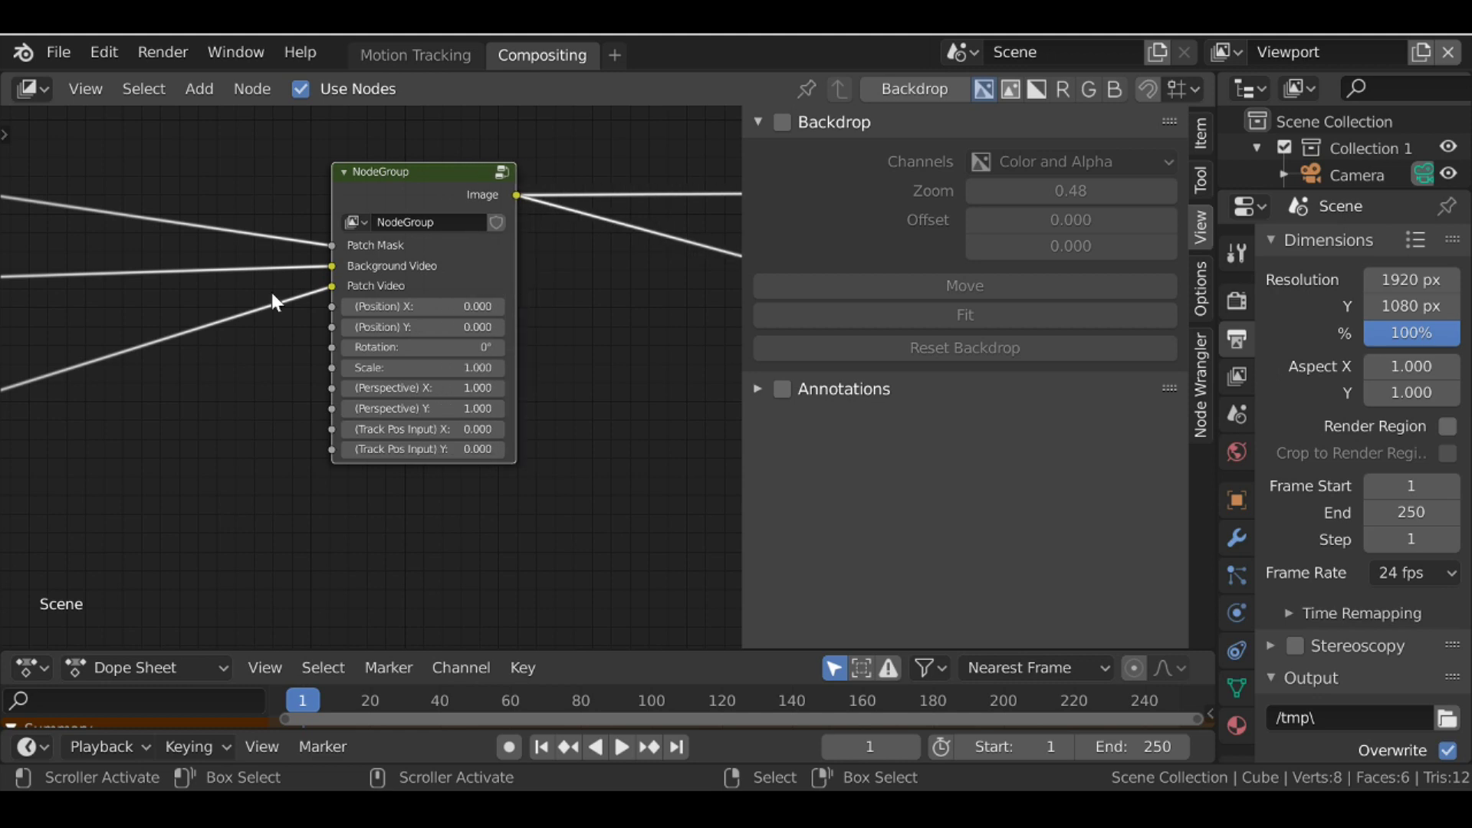
scroll(384, 338, "down", 5)
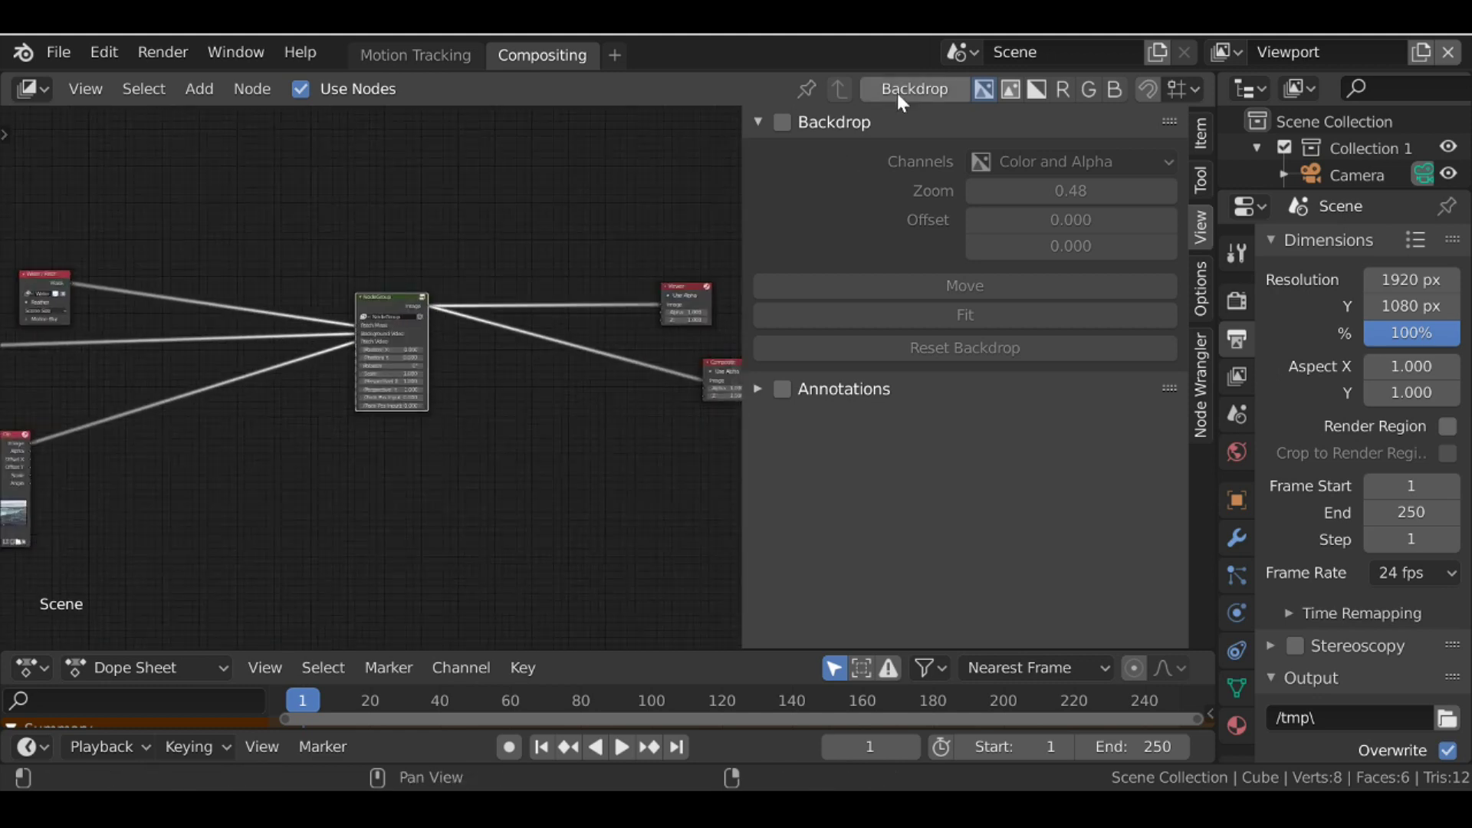
- Turn on the backdrop and set the group's Position X to -48.2, Position Y to -19.9 and Perspective Y to 0.8
left_click(901, 89)
scroll(408, 376, "up", 3)
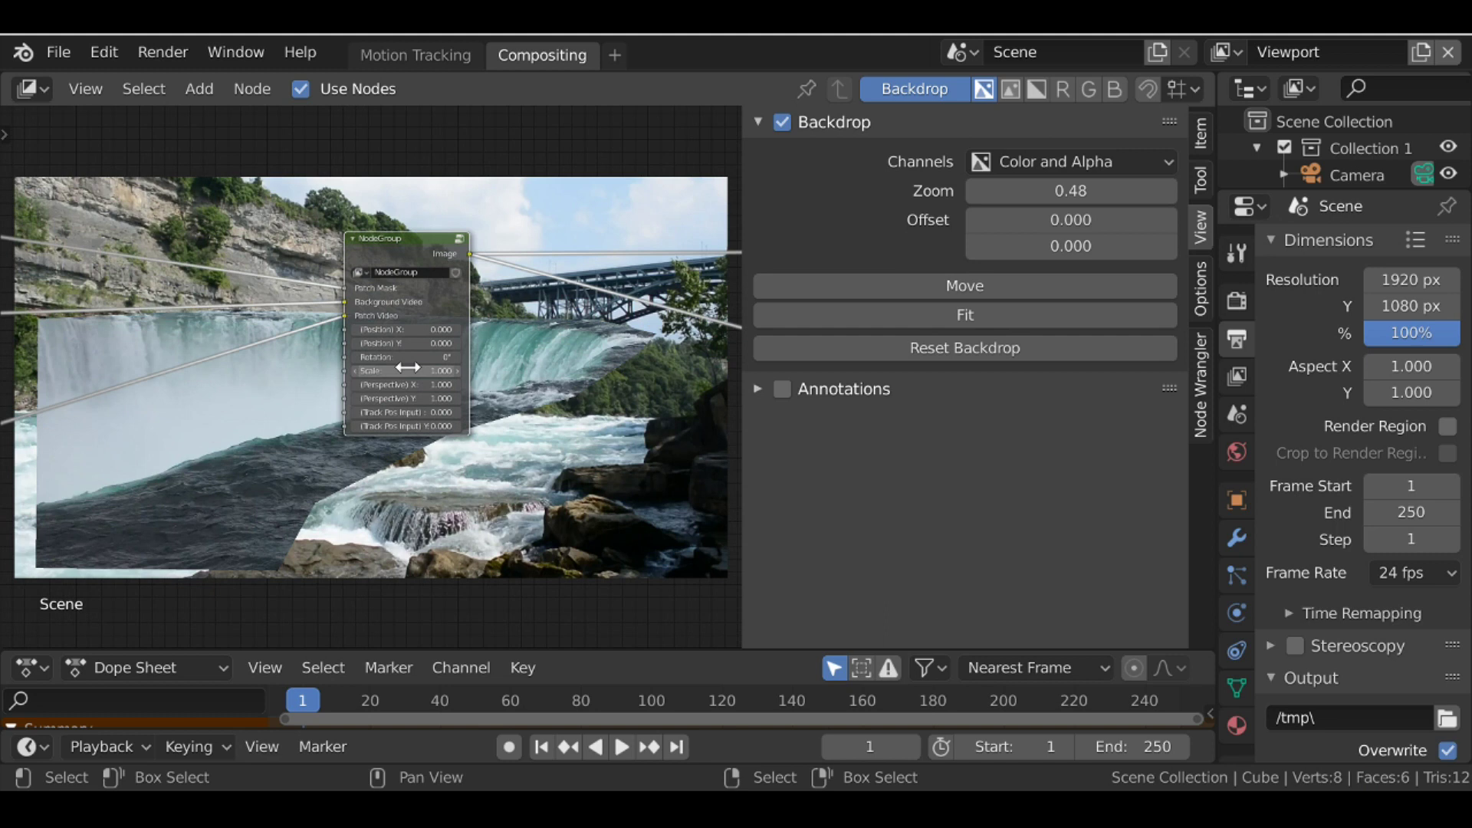
left_click_drag(414, 332, 383, 342)
scroll(372, 382, "up", 3)
left_click(349, 405)
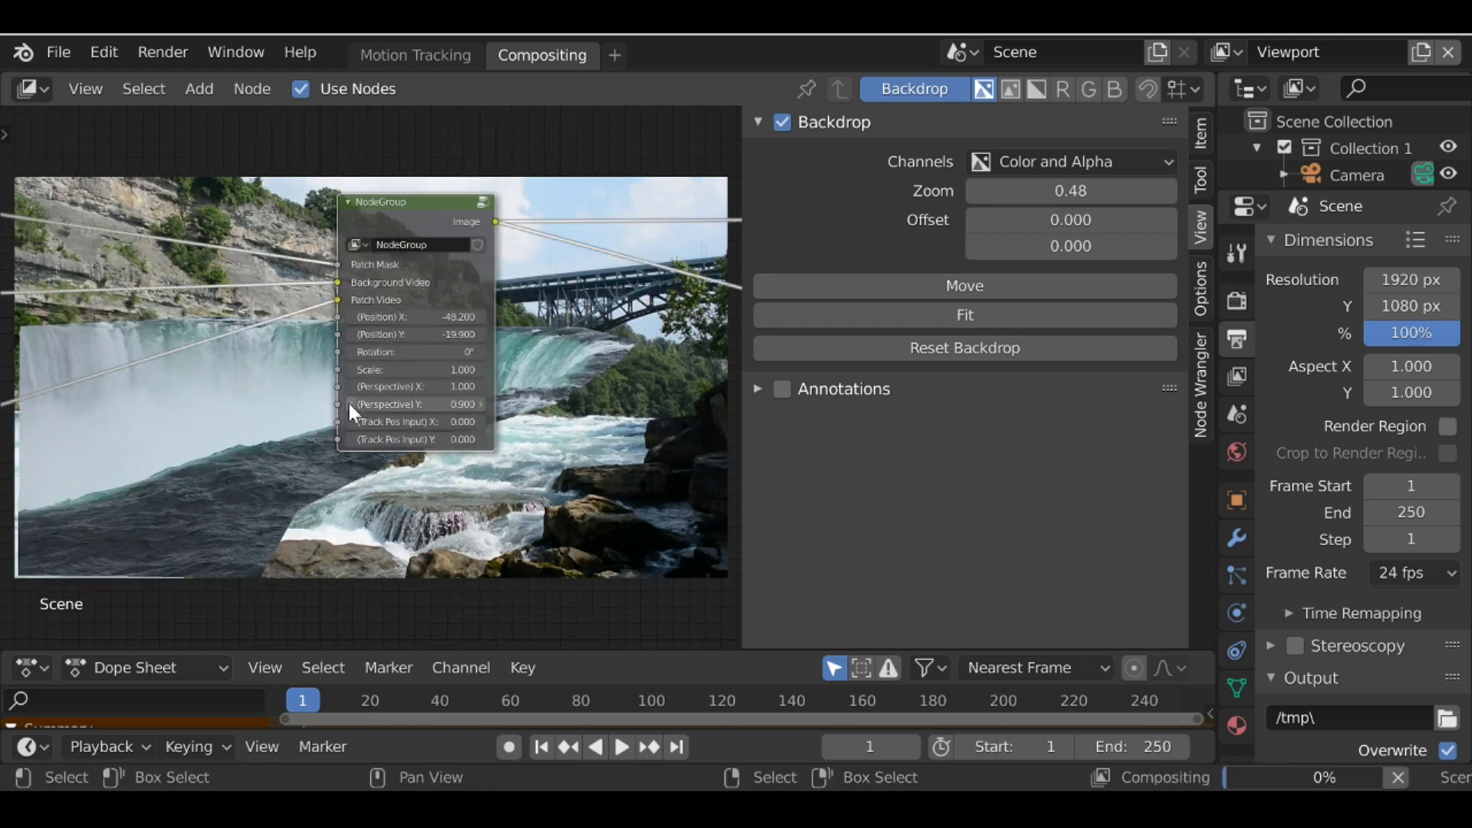
left_click(348, 402)
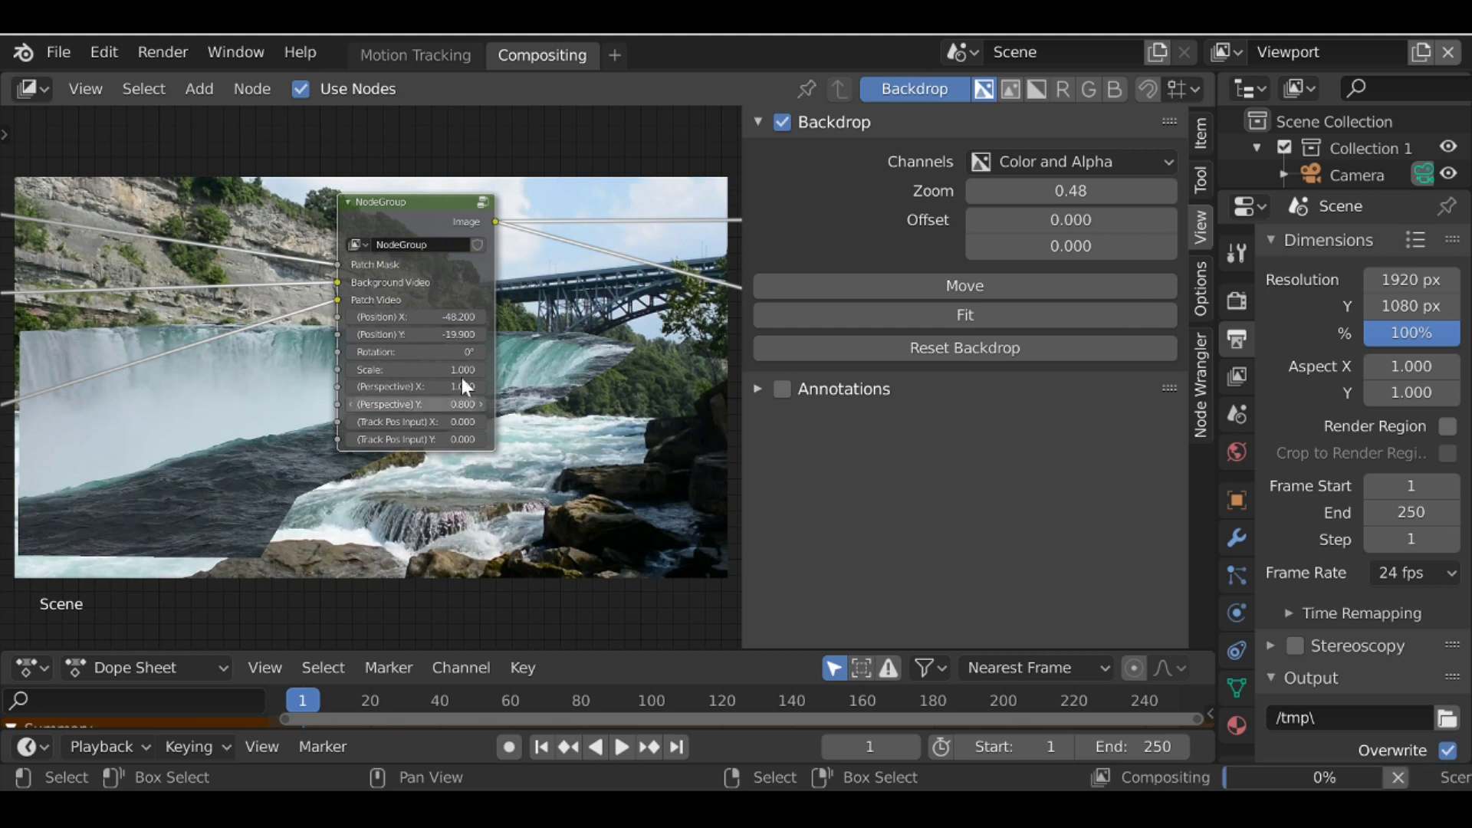
- Add a Track Position node beside the node group and feed its X and Y into the Track Pos Input sockets
key("shift+a")
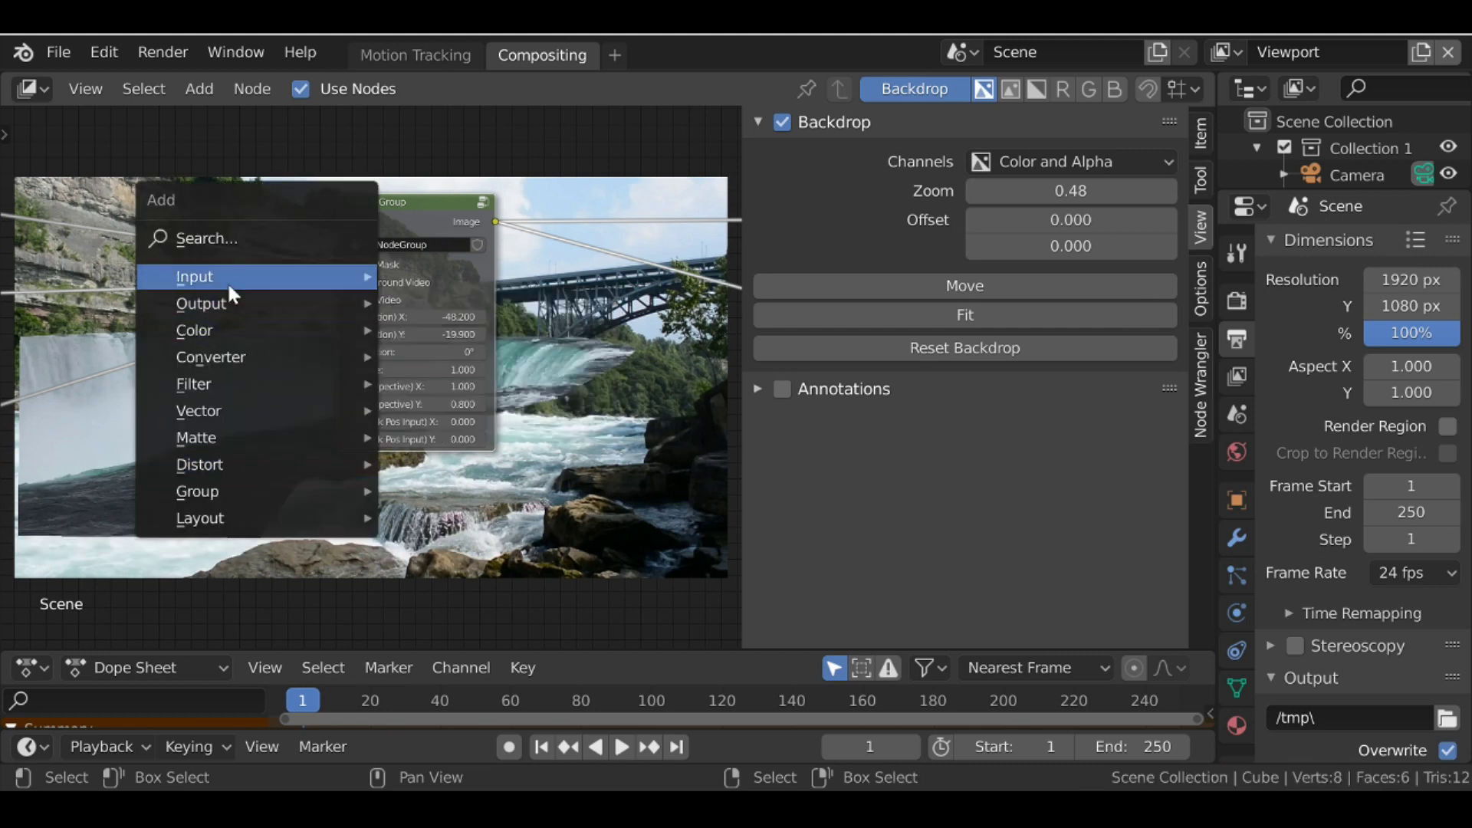
mouse_move(227, 278)
left_click(498, 575)
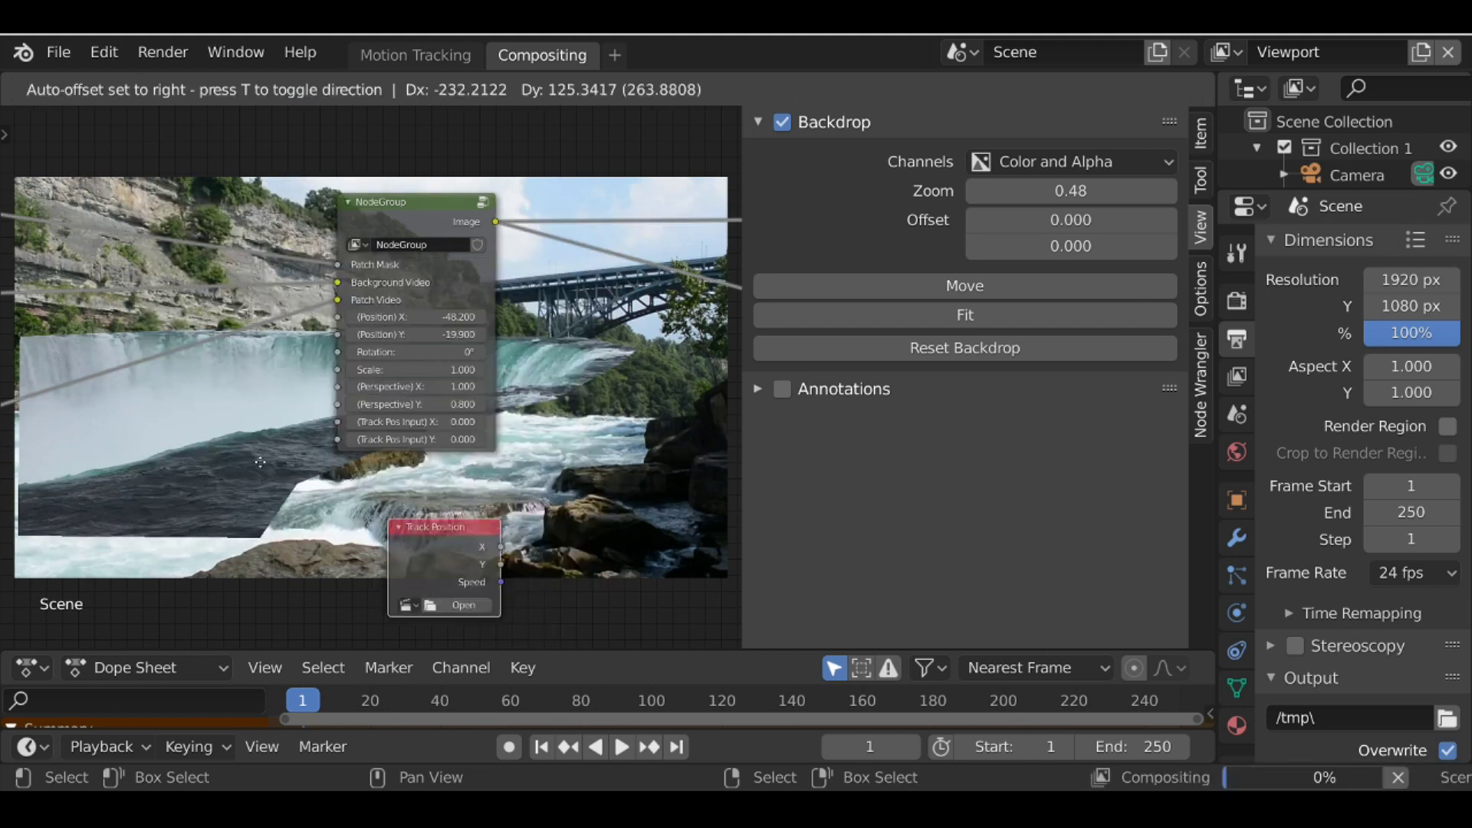
left_click(151, 398)
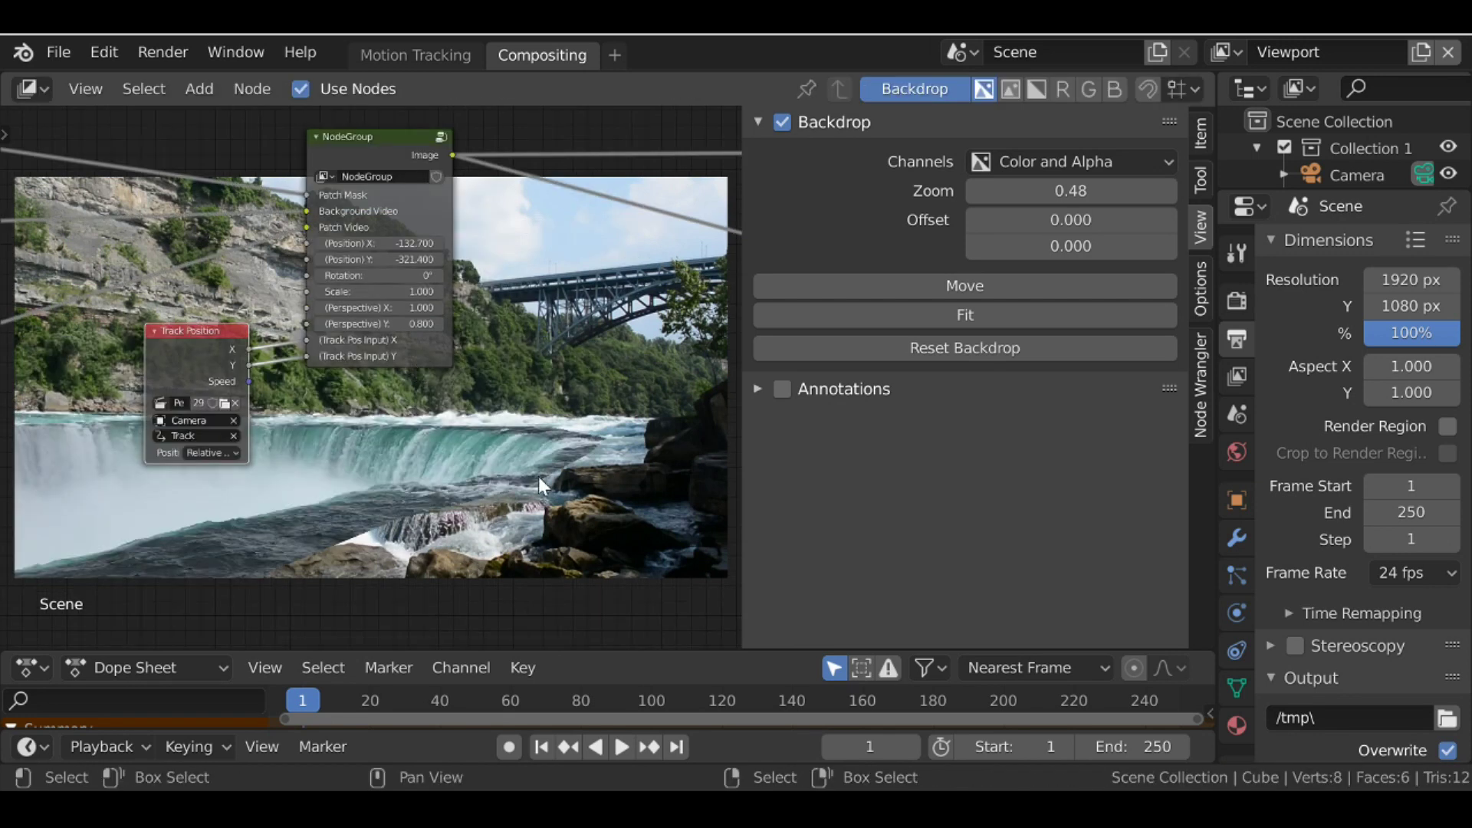
- Enter the node group and insert a Blur node between the upper Translate node and the Mix node's Fac input
left_click(385, 157)
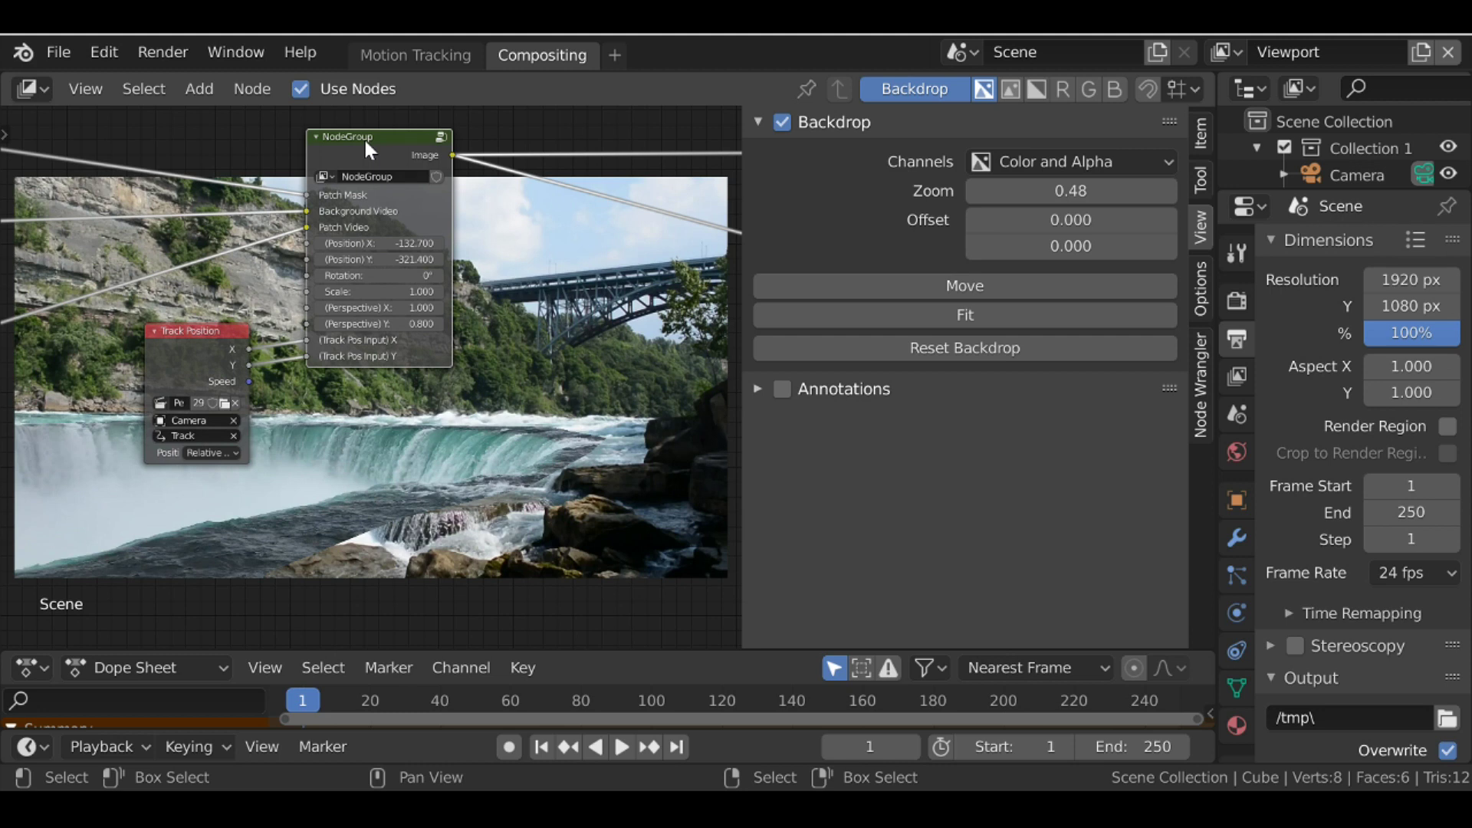
key("Tab")
scroll(456, 332, "down", 3)
middle_click_drag(460, 328, 539, 363)
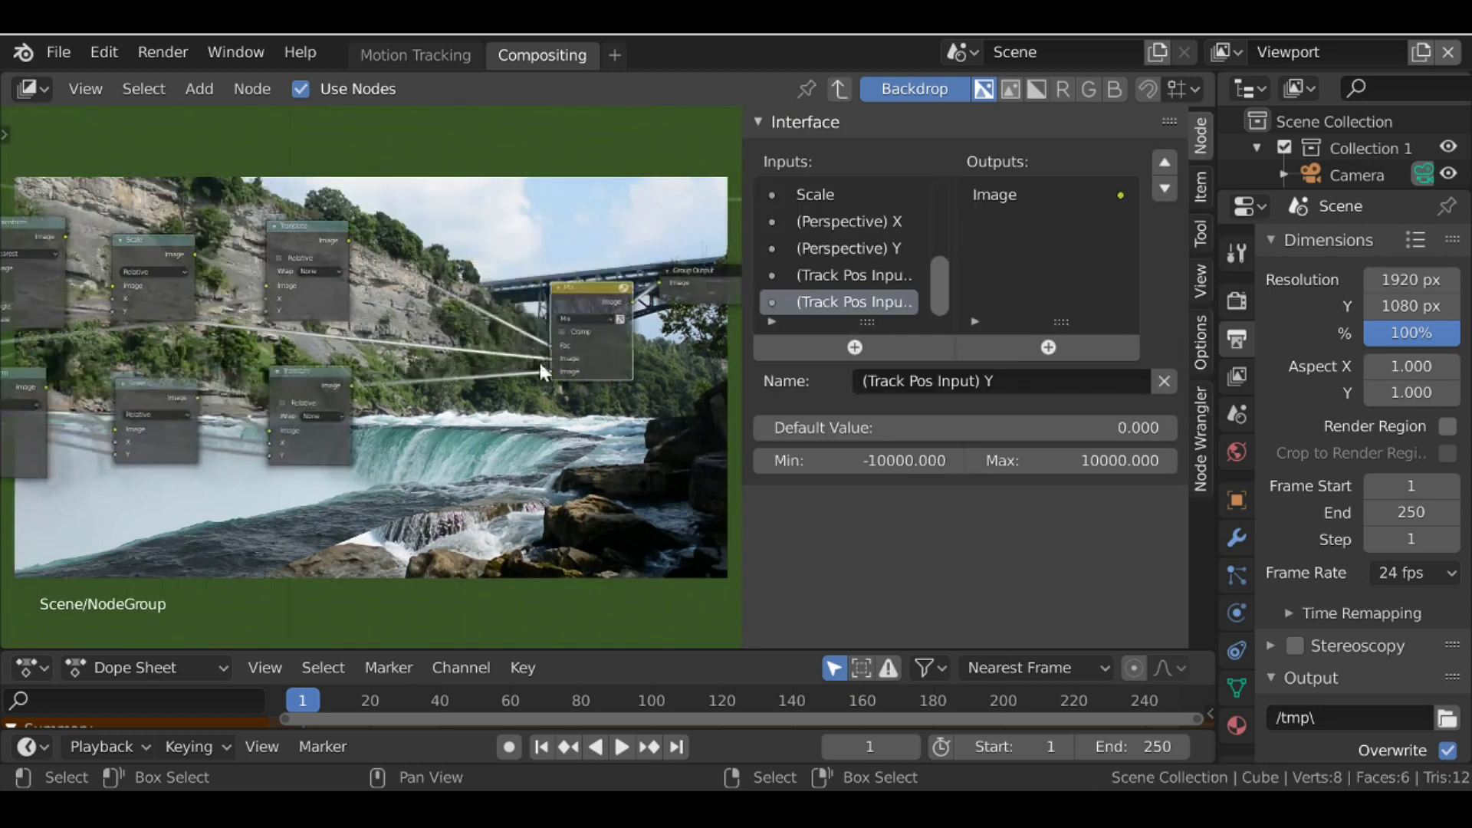
middle_click_drag(296, 248, 361, 282)
scroll(377, 256, "up", 2)
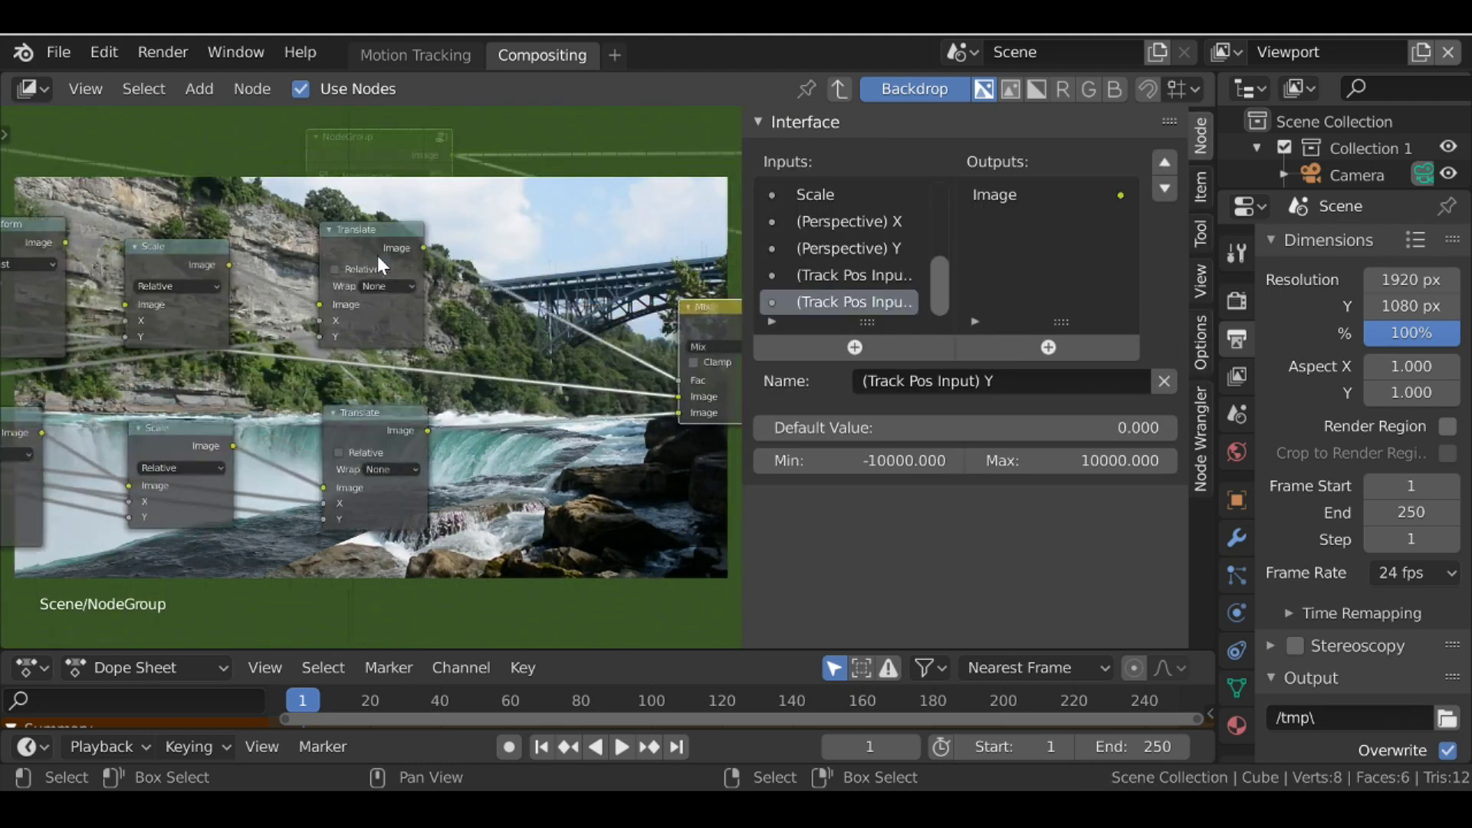
middle_click_drag(495, 248, 435, 253)
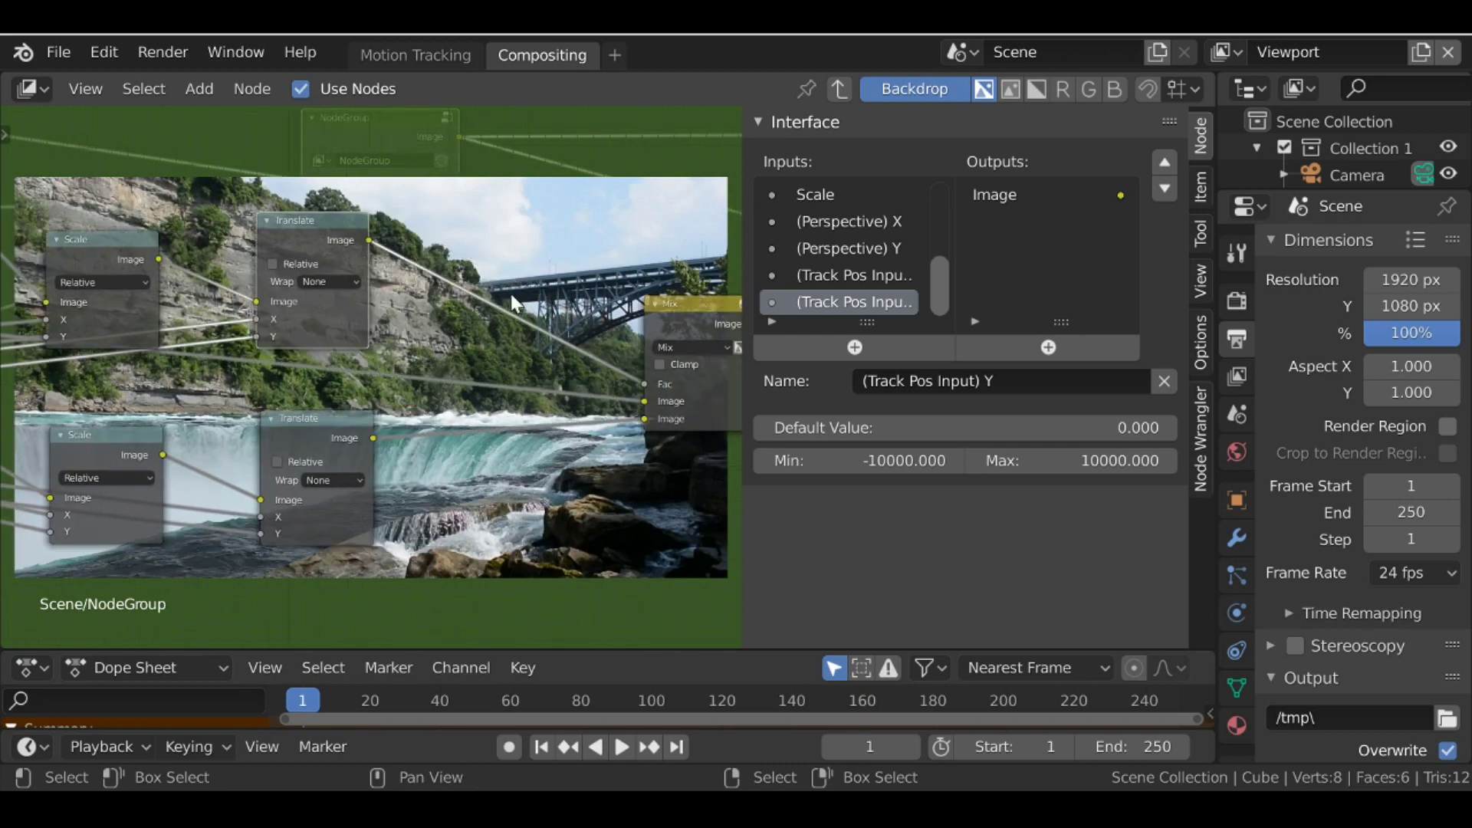
key("shift+a")
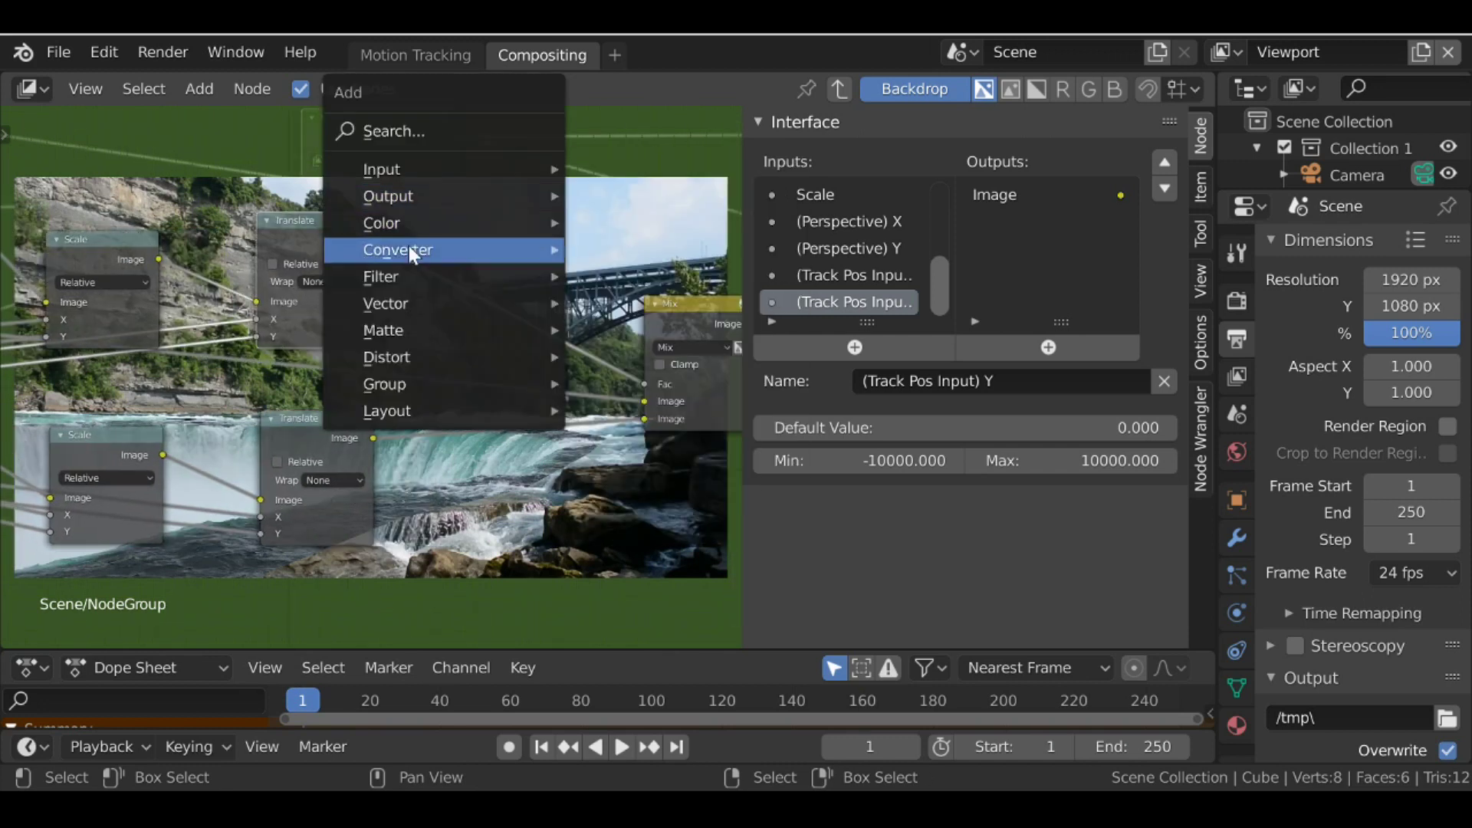
mouse_move(389, 274)
left_click(624, 302)
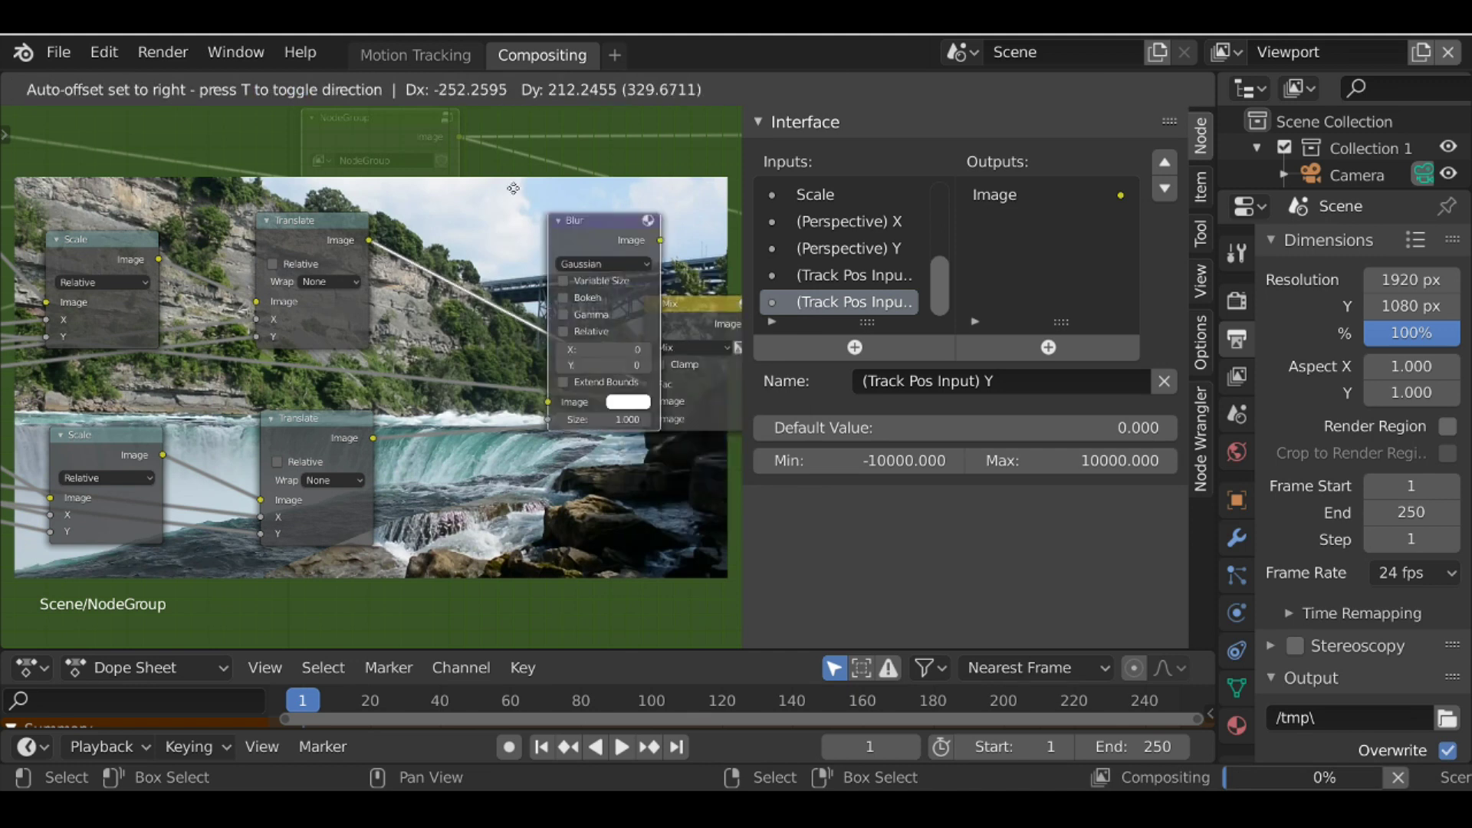
left_click(450, 161)
- Set the Blur node's X and Y to 1 and its Size to 0
scroll(558, 301, "up", 1)
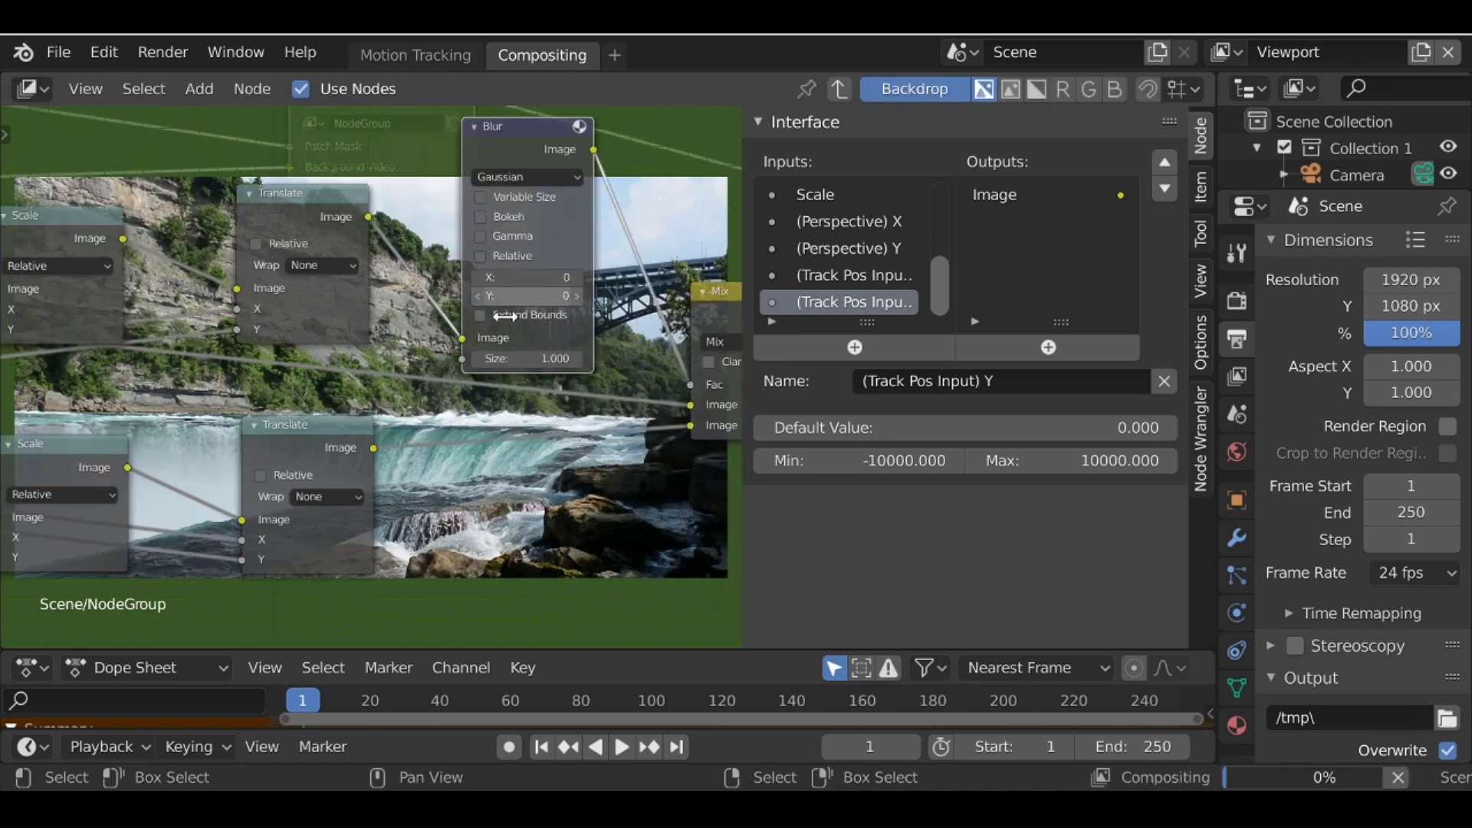
scroll(506, 315, "up", 3)
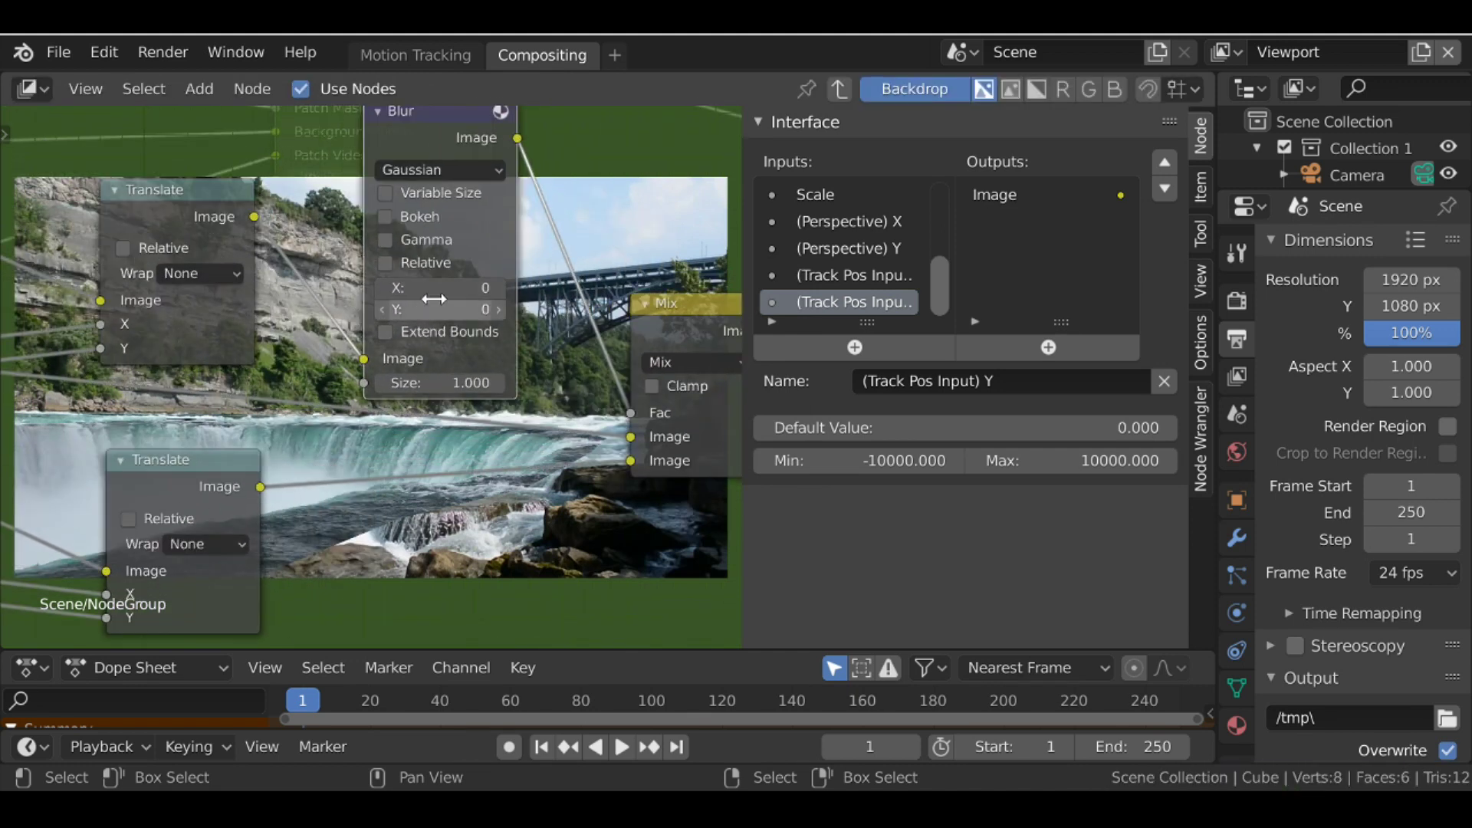
left_click_drag(446, 288, 446, 309)
type("1")
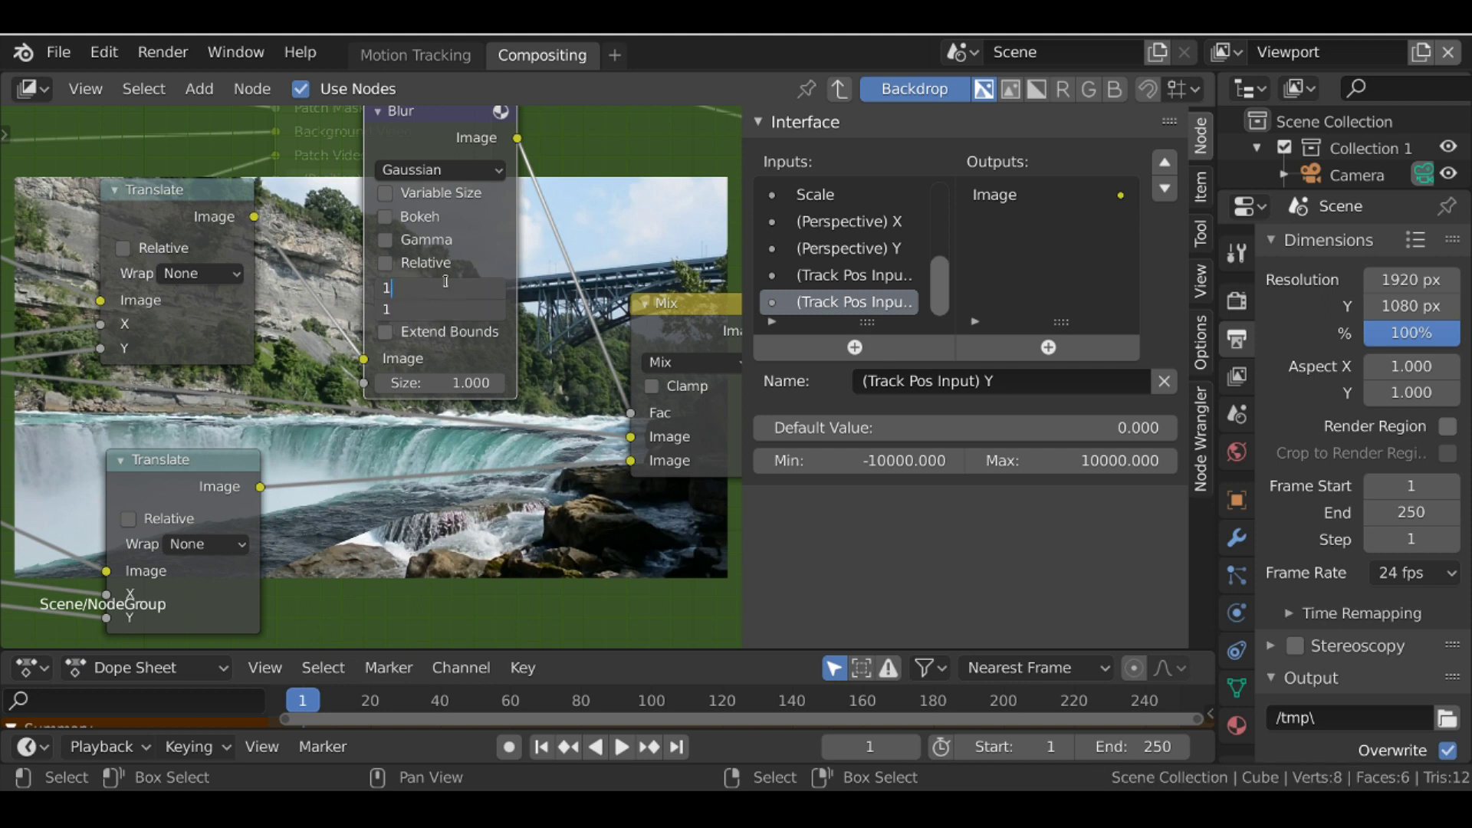
key("Return")
left_click(455, 383)
key("Return")
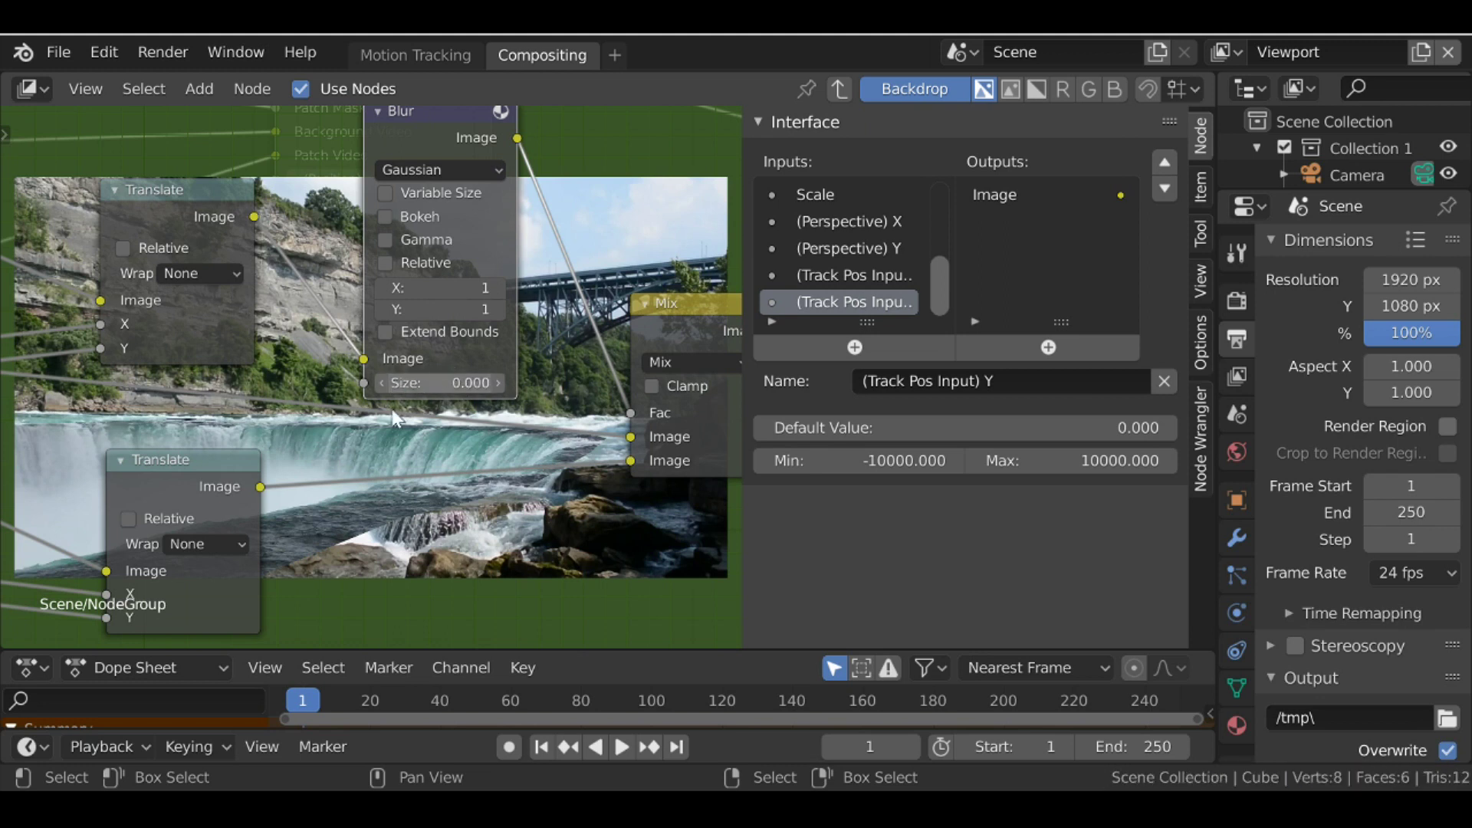
- Expose the Blur node's Size as a new socket on the Group Input
middle_click_drag(413, 407, 564, 368)
key("Home")
left_click_drag(717, 262, 106, 351)
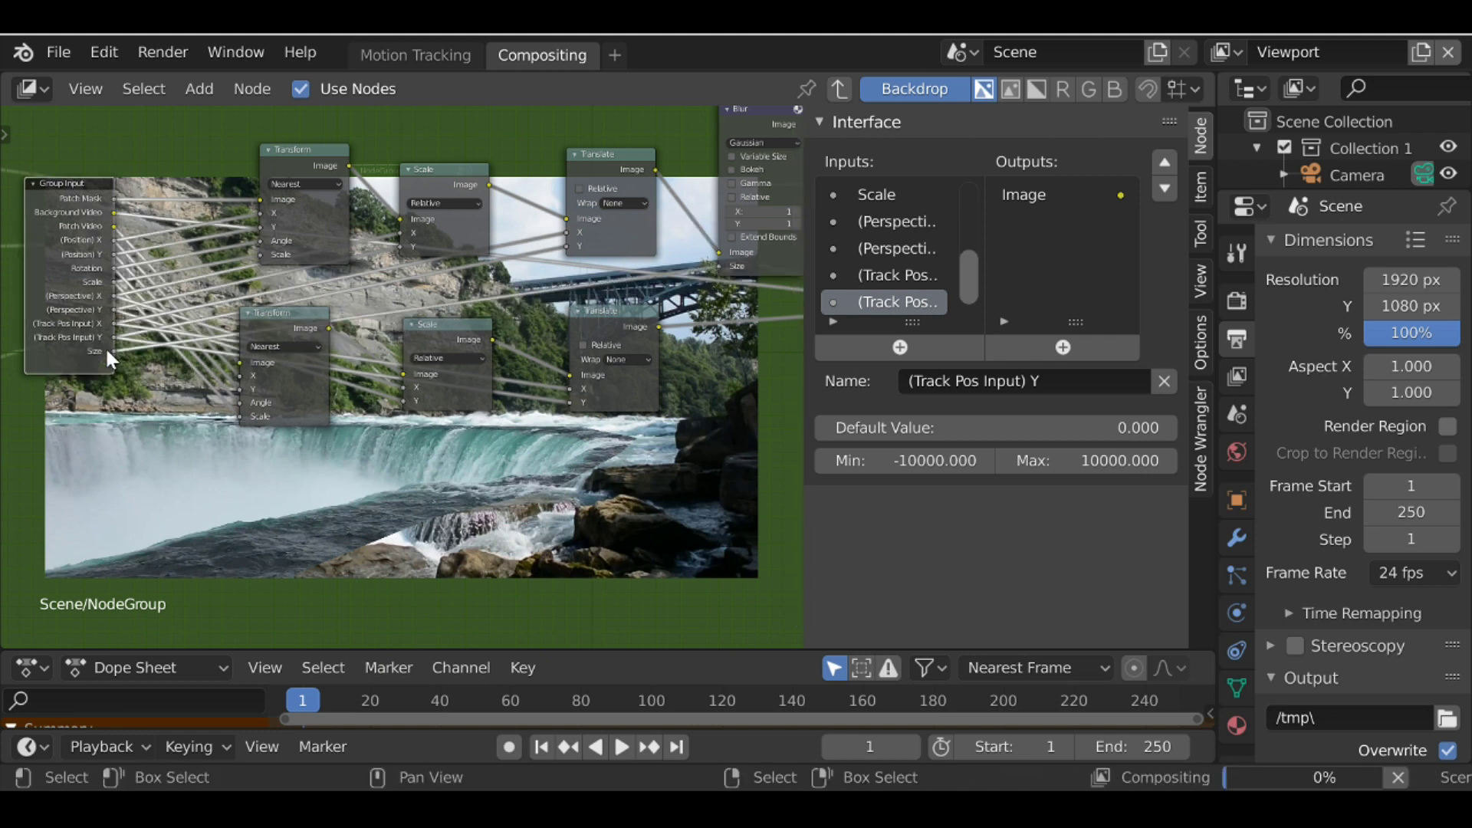
- Rename the group's Size input to Patch Mask Feather
scroll(943, 253, "down", 1)
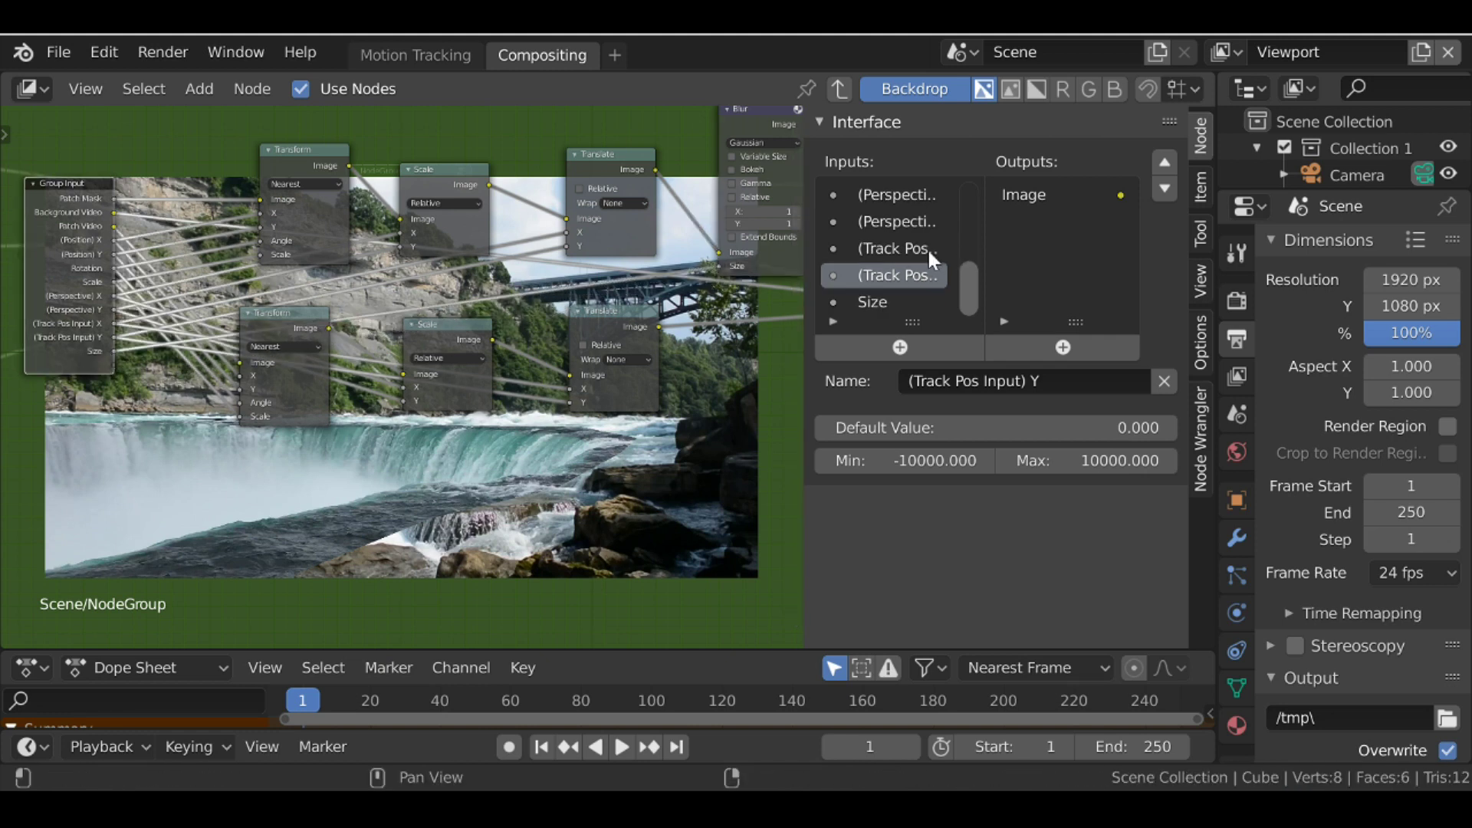
left_click(886, 305)
left_click(950, 380)
type("Patch Mask Feather")
key("Return")
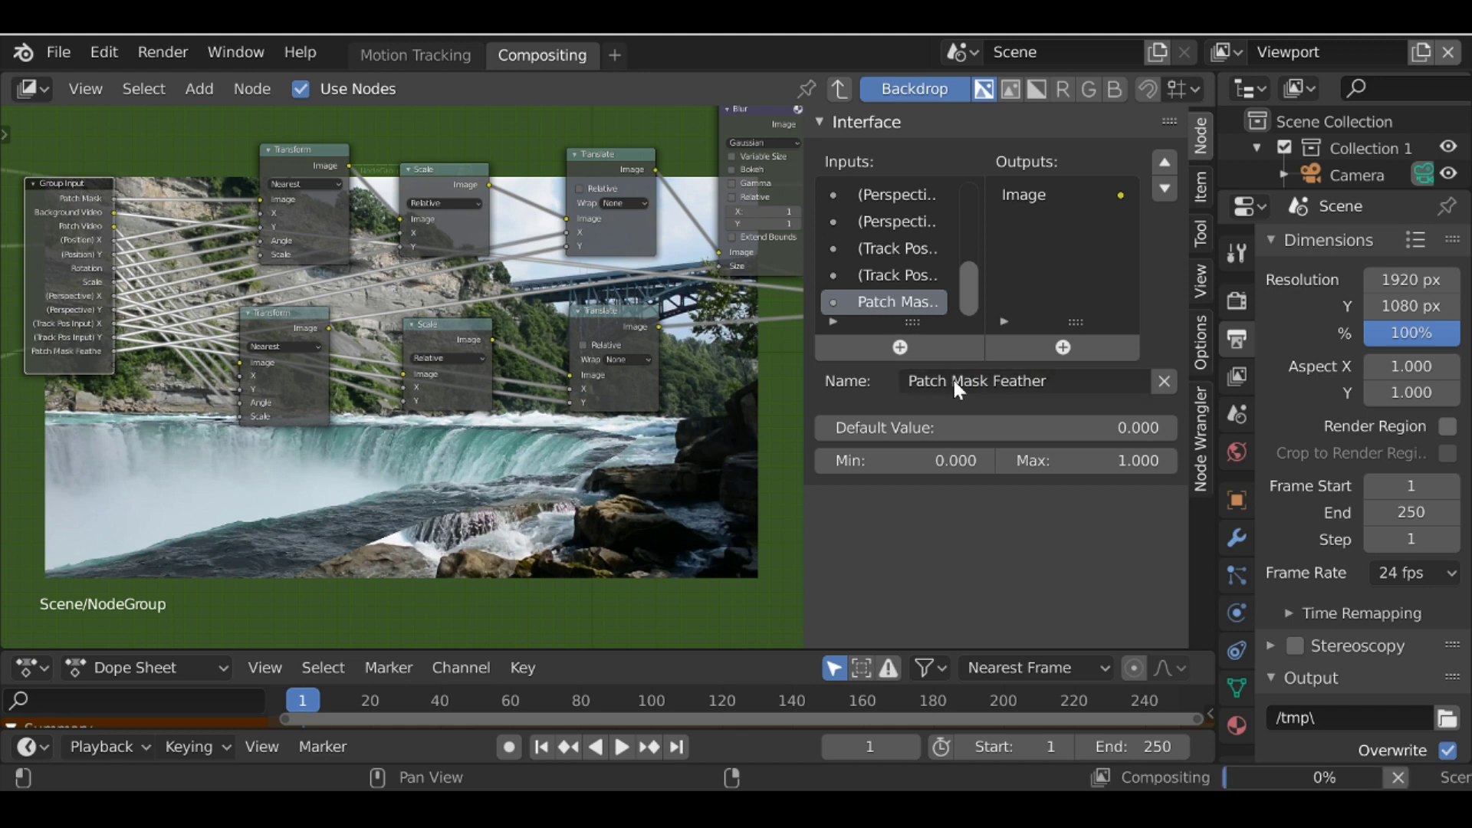
- Return to the main node tree and set the node group's Patch Mask Feather to 30
key("Tab")
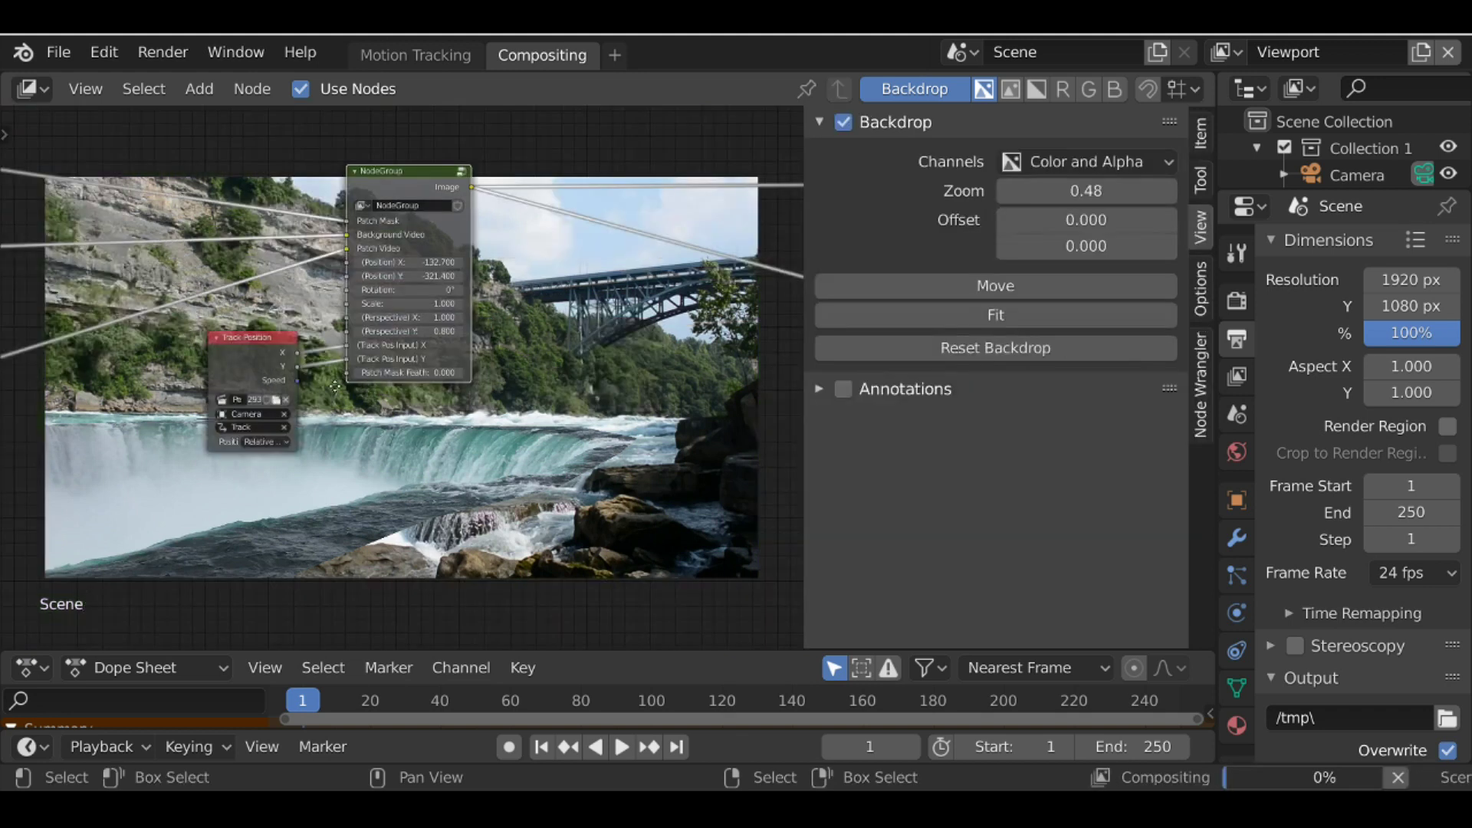
scroll(323, 367, "up", 3)
left_click(350, 379)
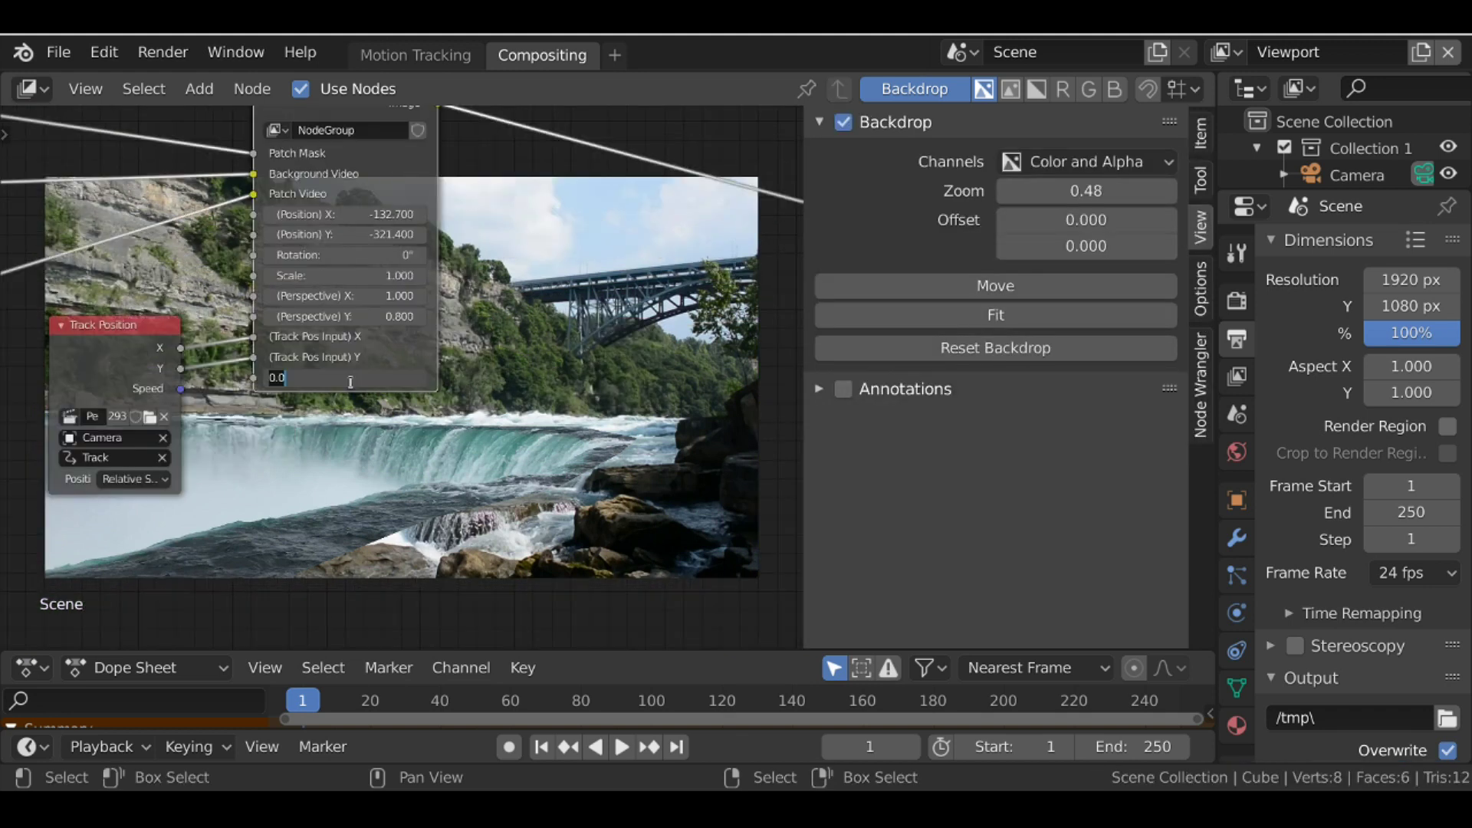
type("30")
key("Return")
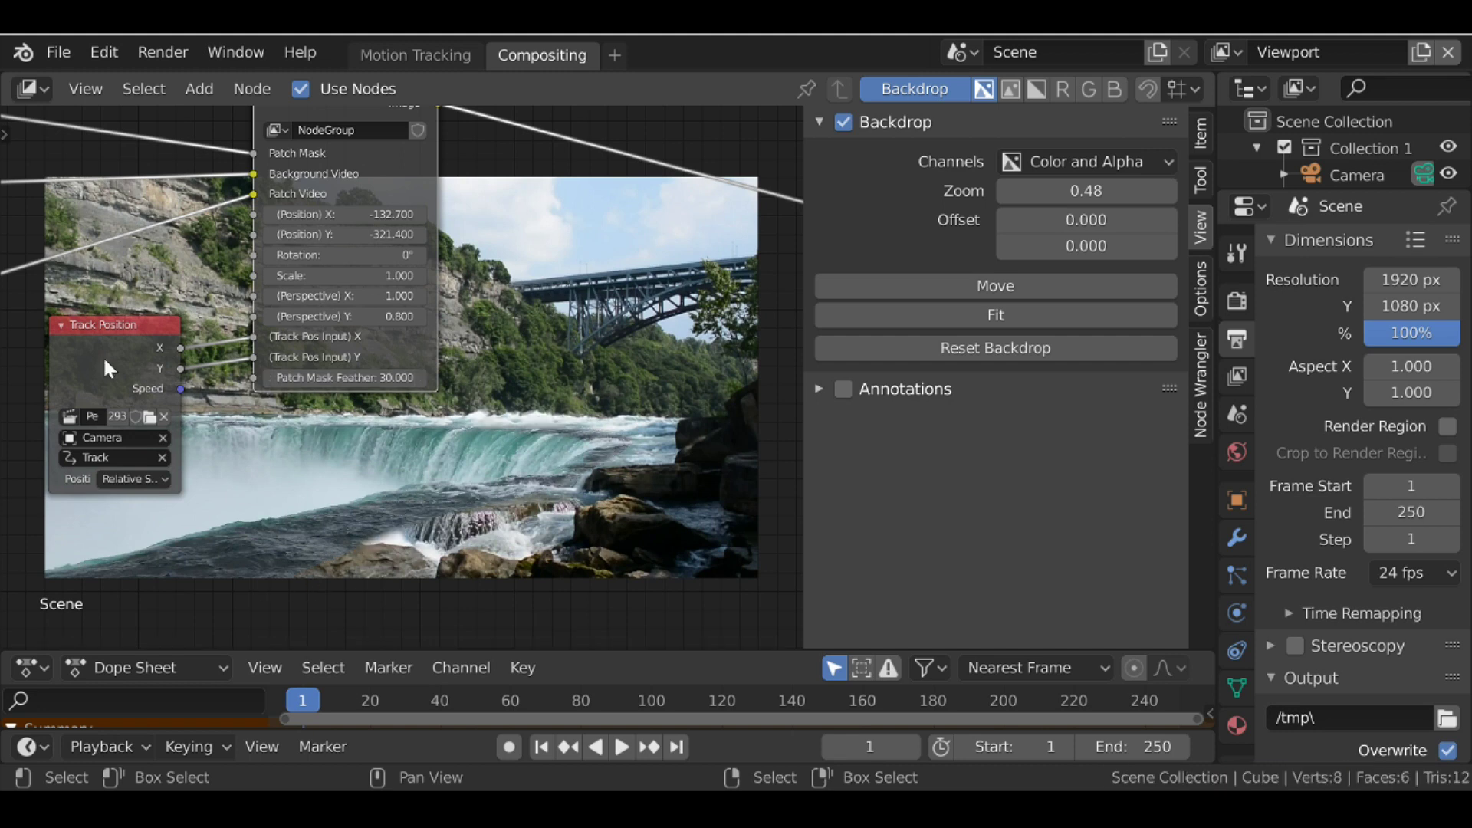
- Reopen the node group for editing and turn off the backdrop
scroll(369, 399, "down", 2)
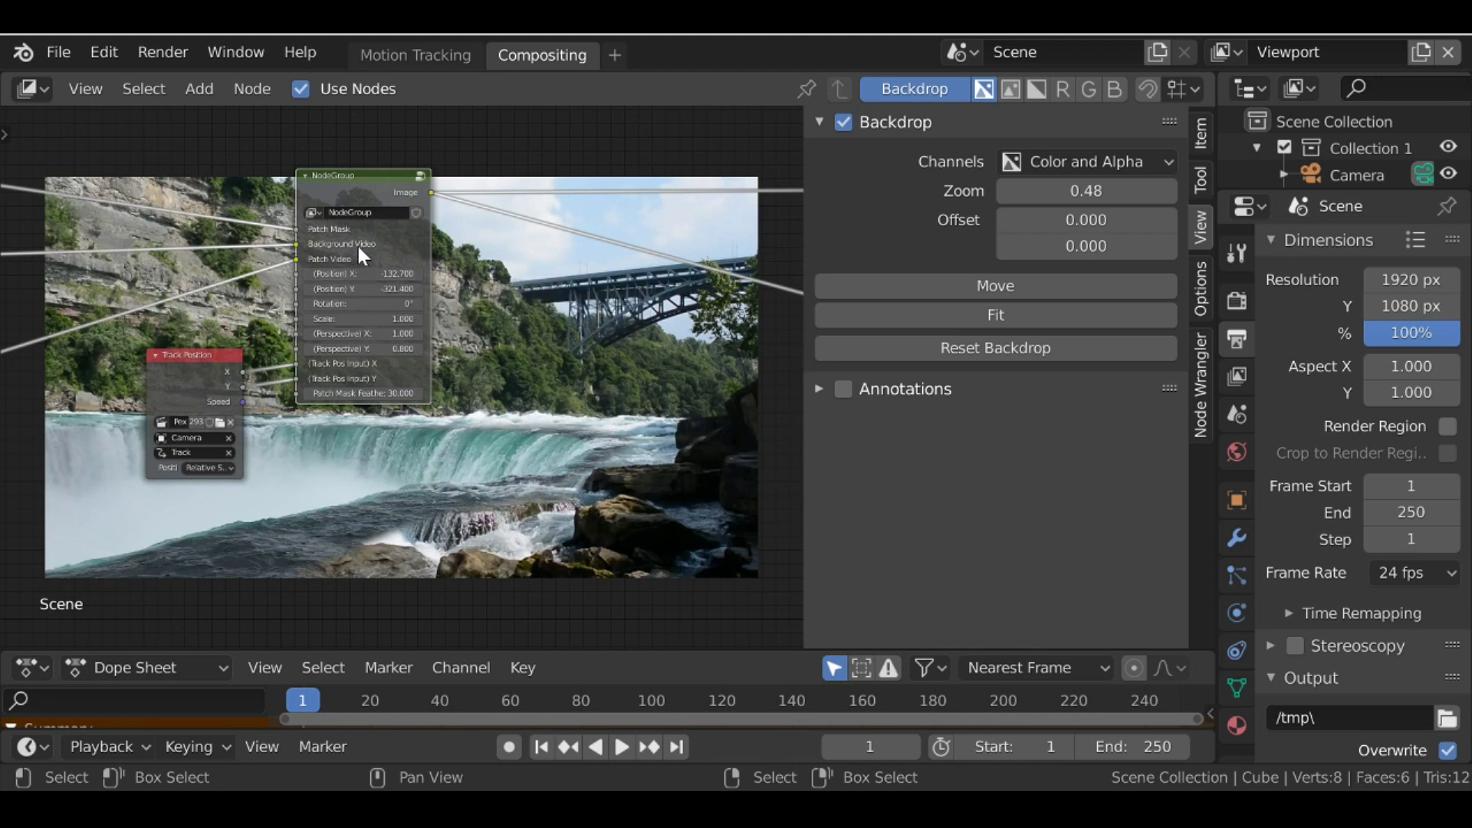
key("Tab")
scroll(491, 246, "down", 1)
left_click_drag(666, 276, 44, 277)
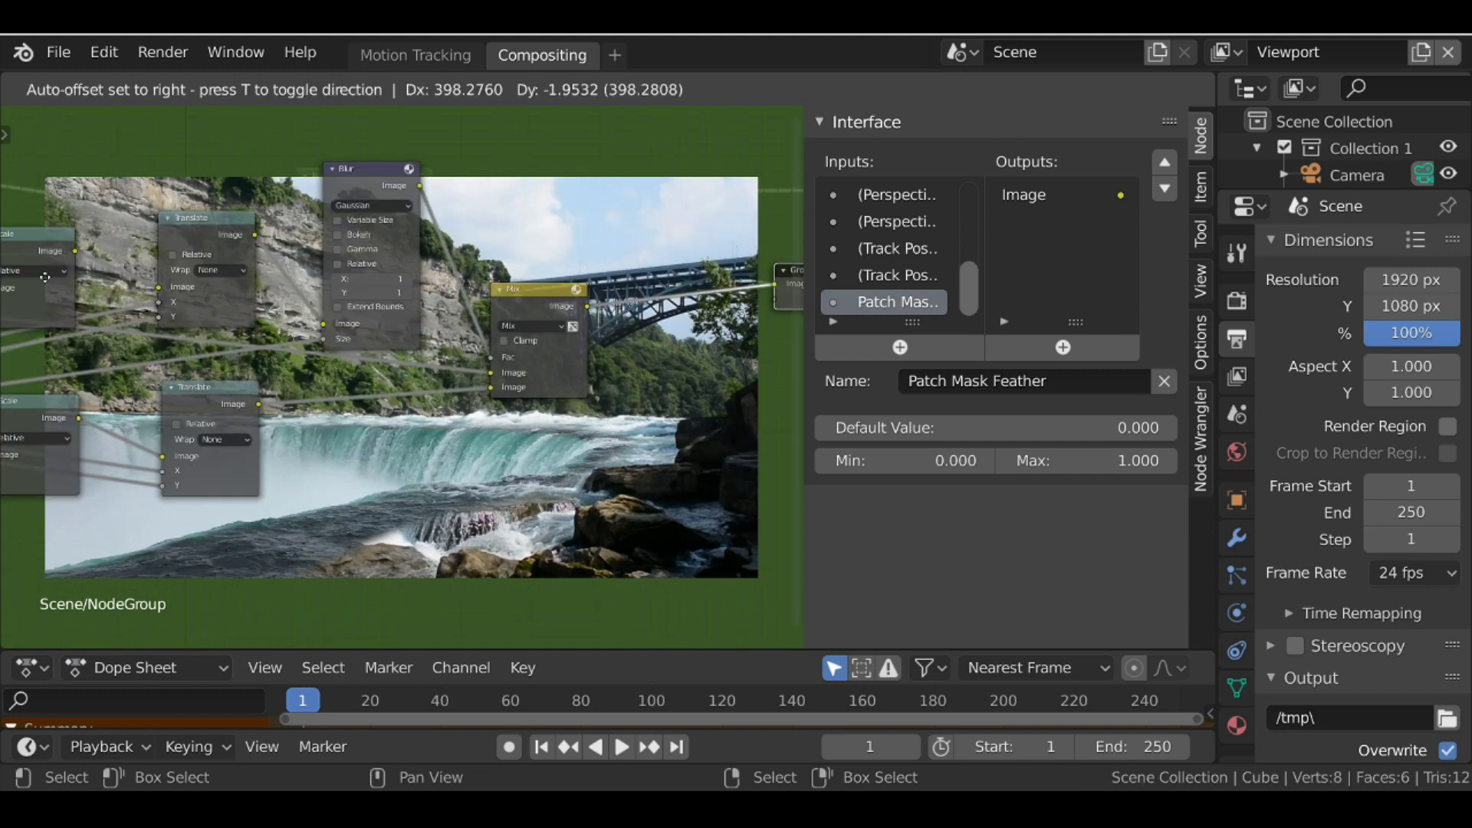
left_click(44, 277)
left_click(961, 83)
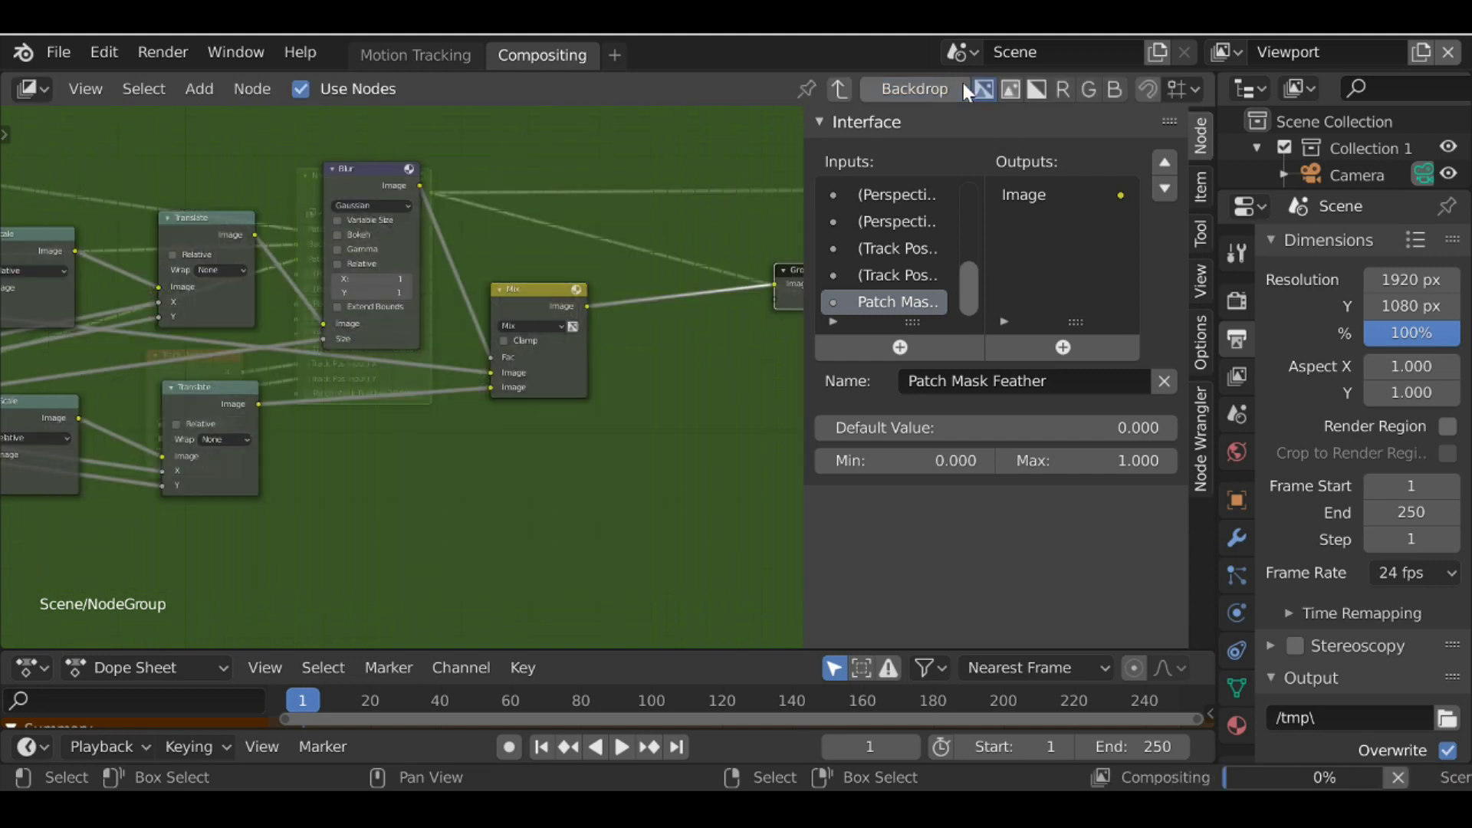
- Insert a Math node set to Add between the Blur and Mix nodes, with its second value set to 0
scroll(532, 283, "down", 2)
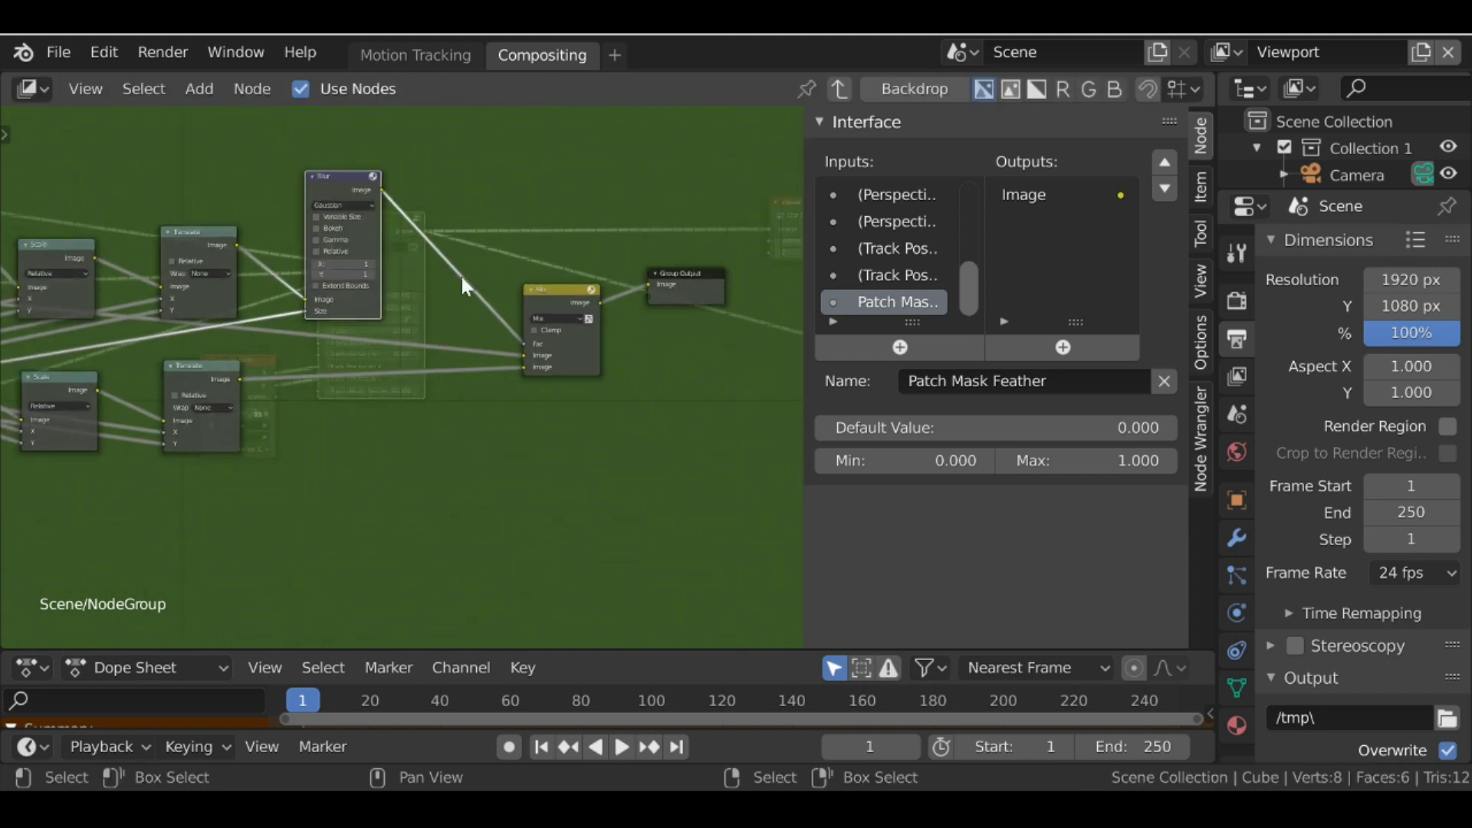
key("shift+a")
mouse_move(471, 224)
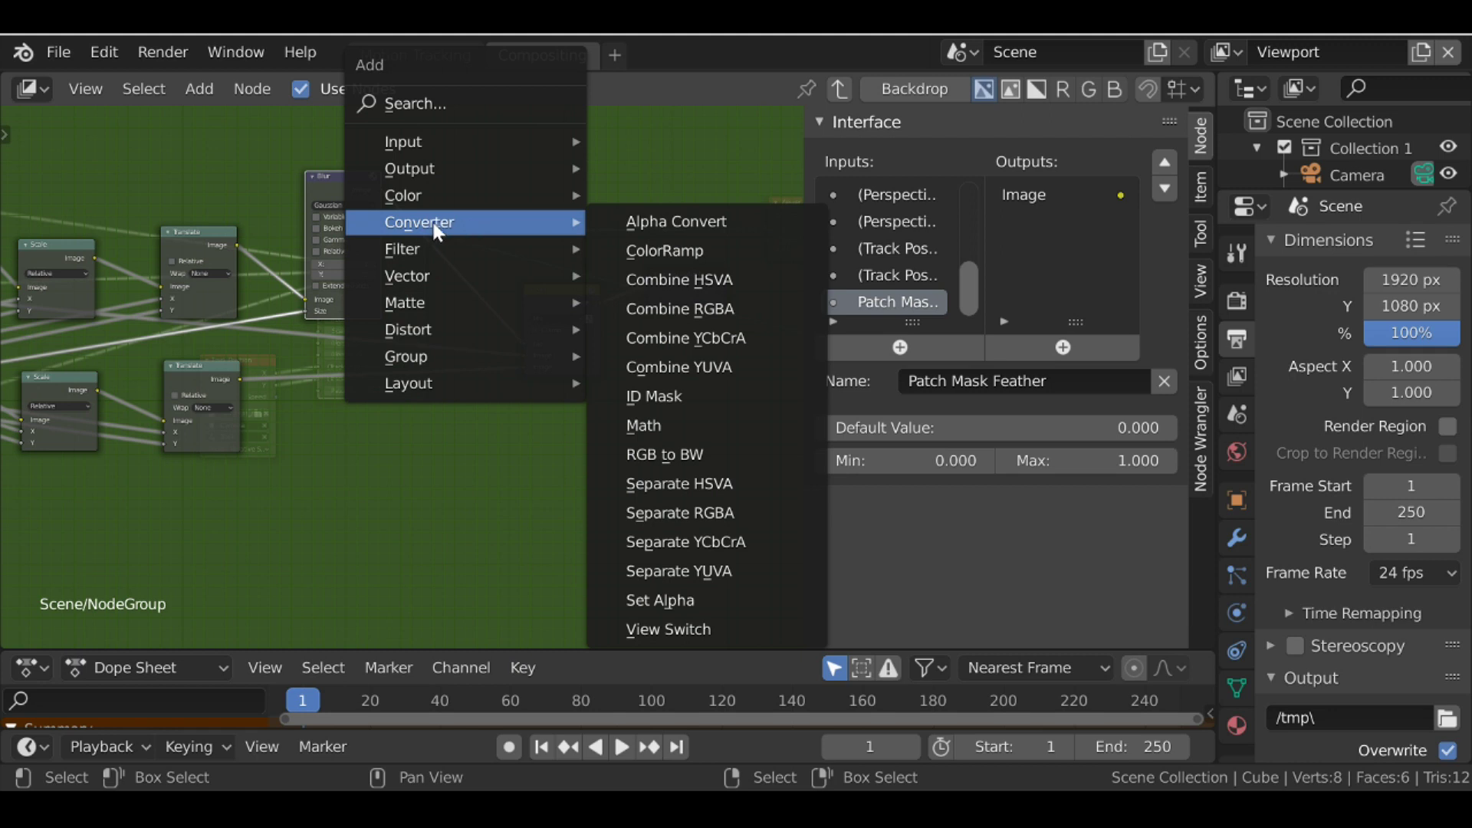
left_click(651, 424)
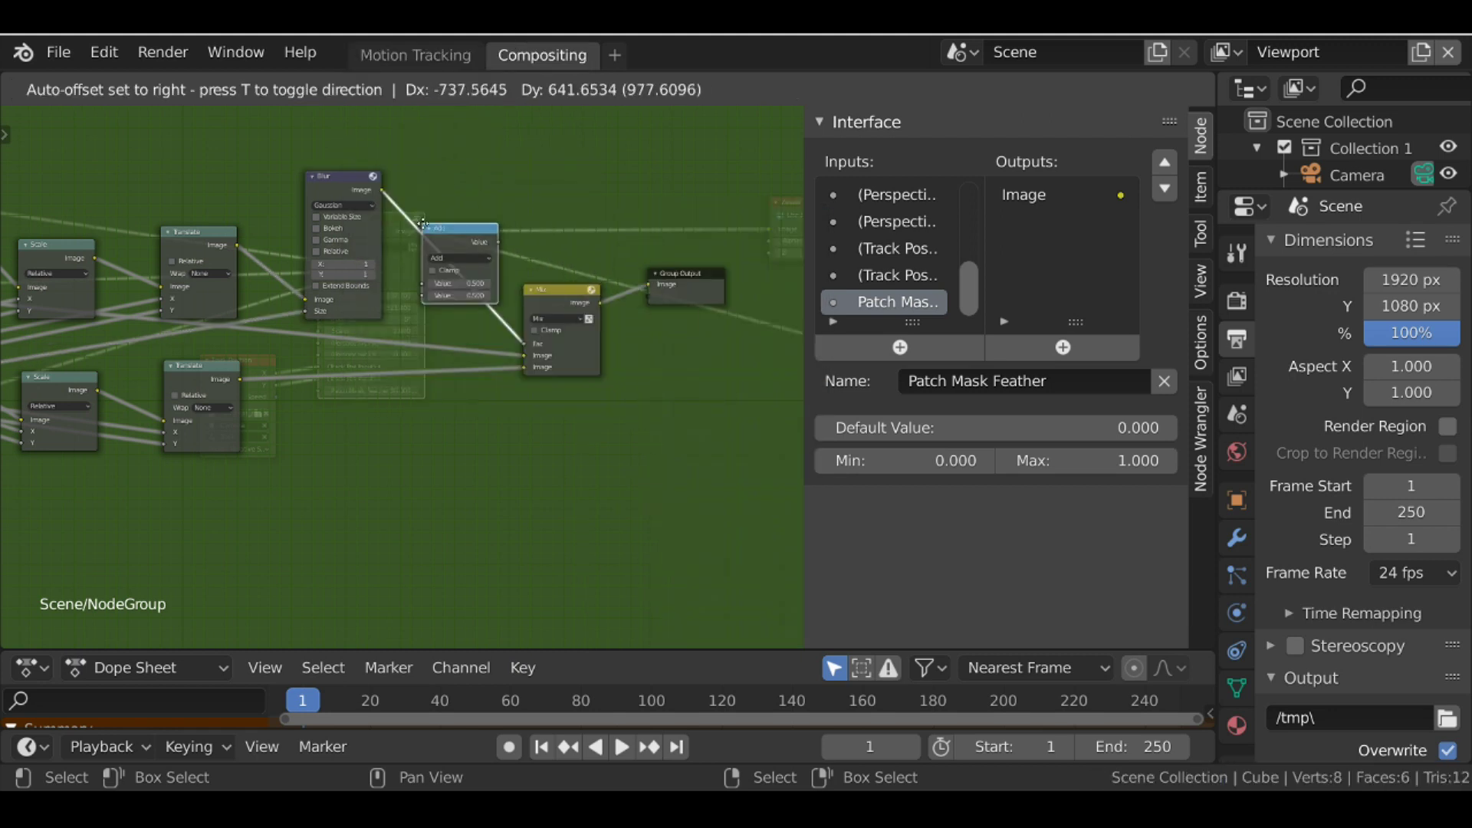
left_click(421, 201)
scroll(491, 292, "up", 2)
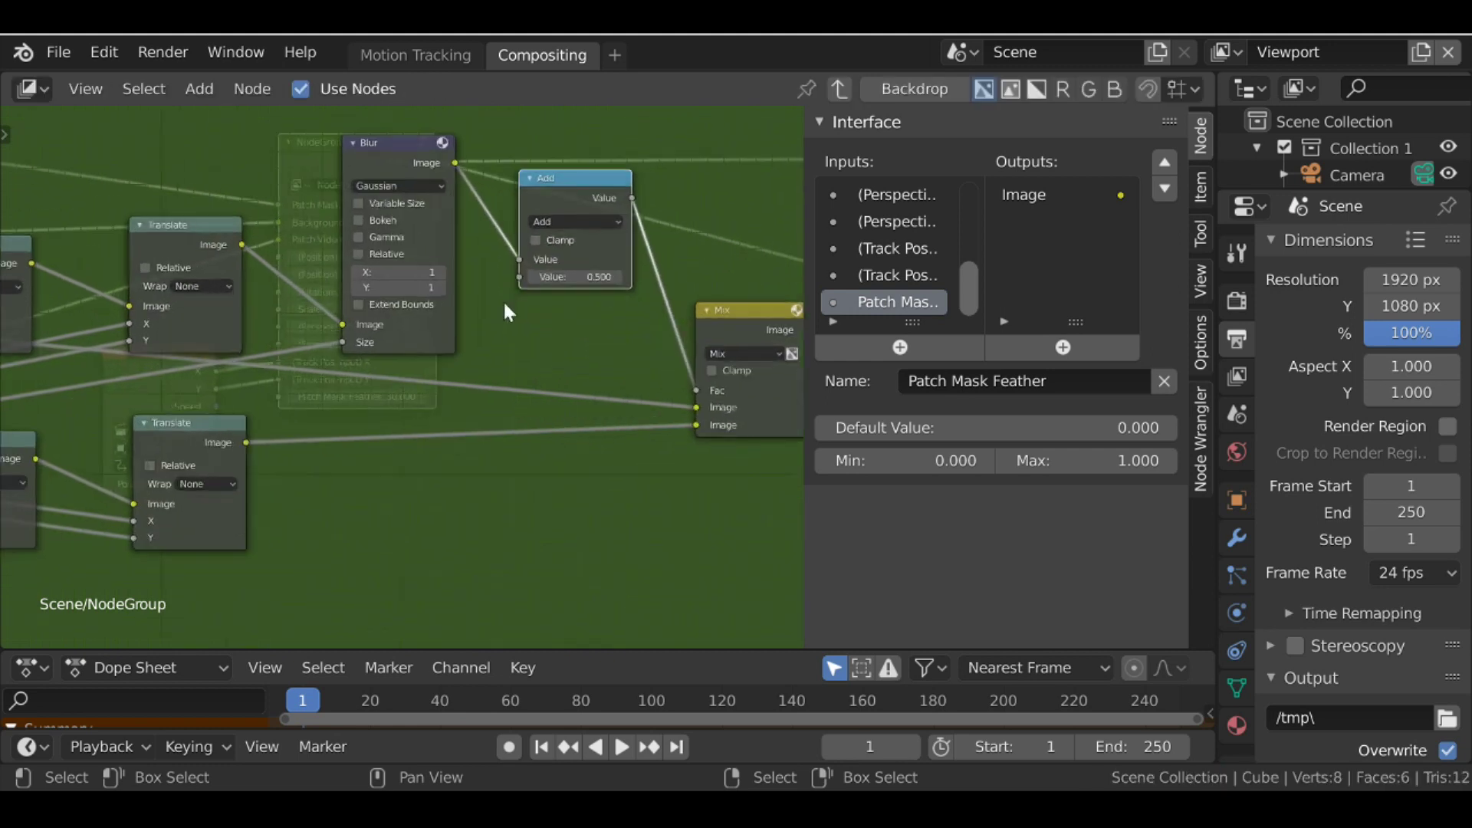
left_click(609, 277)
type("0")
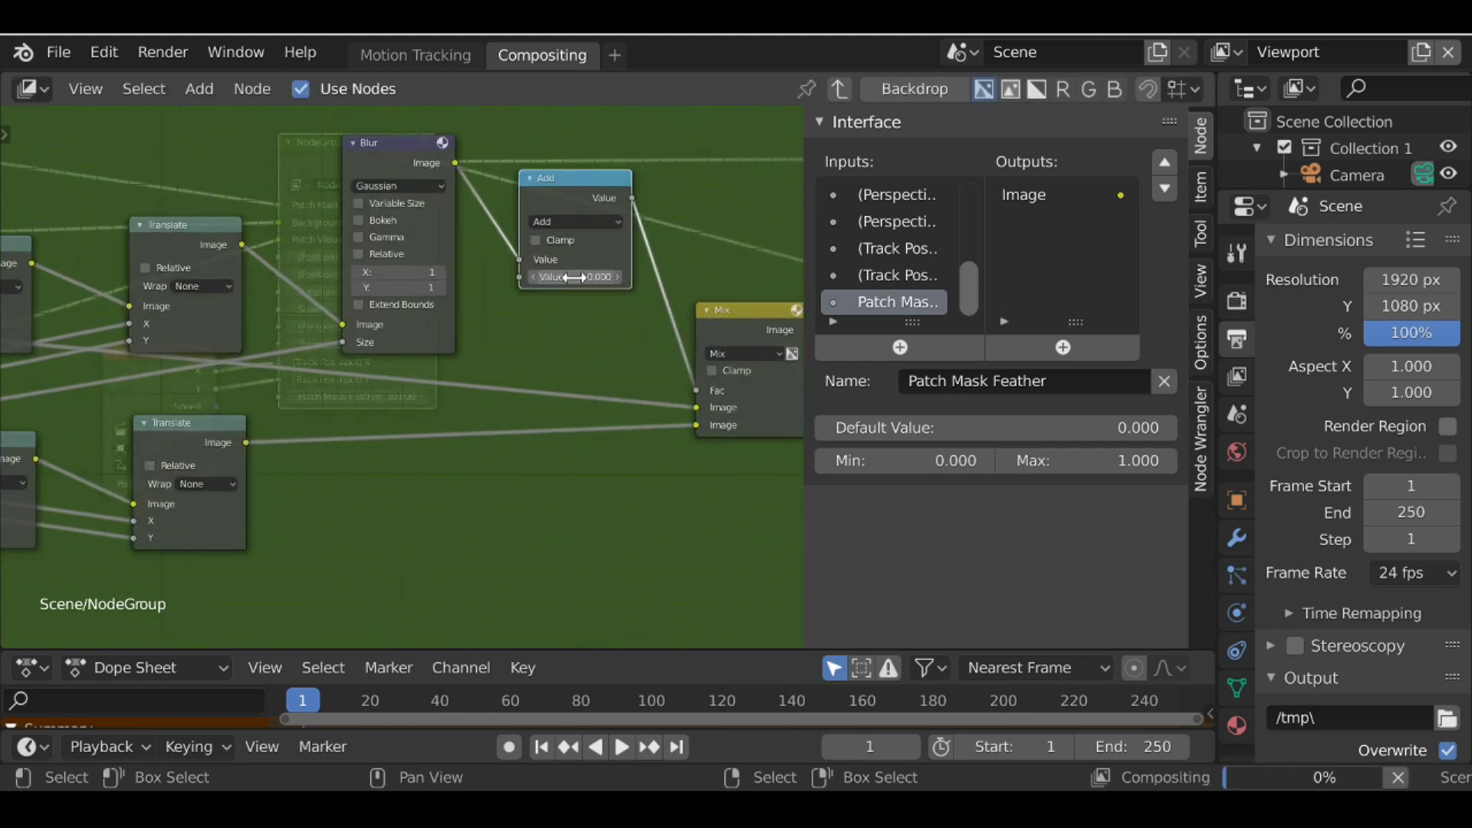
key("Return")
- Expose the Add node's second Value as a new socket on the Group Input
middle_click_drag(494, 322, 616, 255)
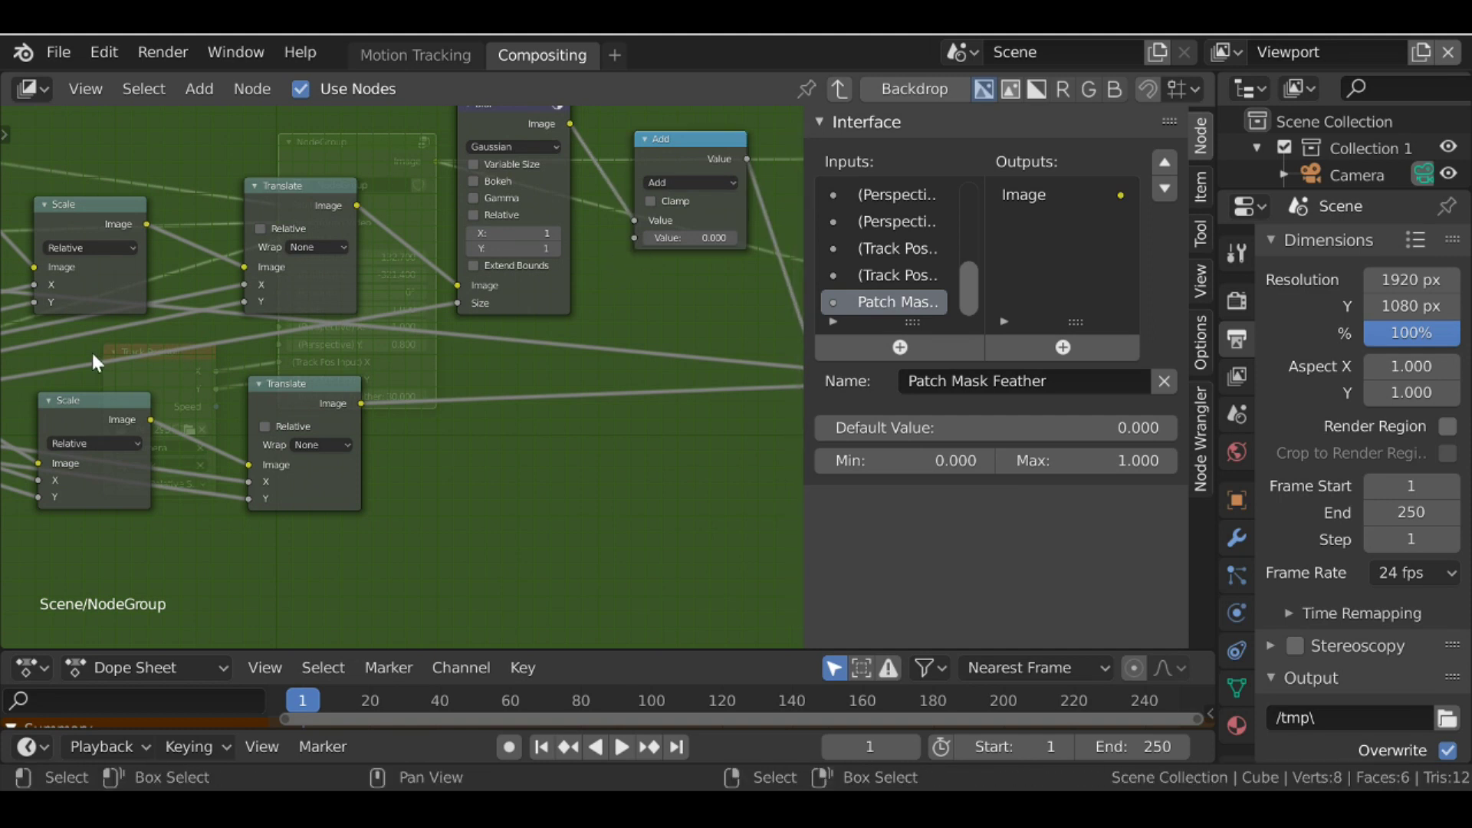
scroll(618, 250, "down", 3)
left_click_drag(676, 278, 74, 410)
- Rename the group's Value input to Garbage Mask
scroll(898, 248, "down", 1)
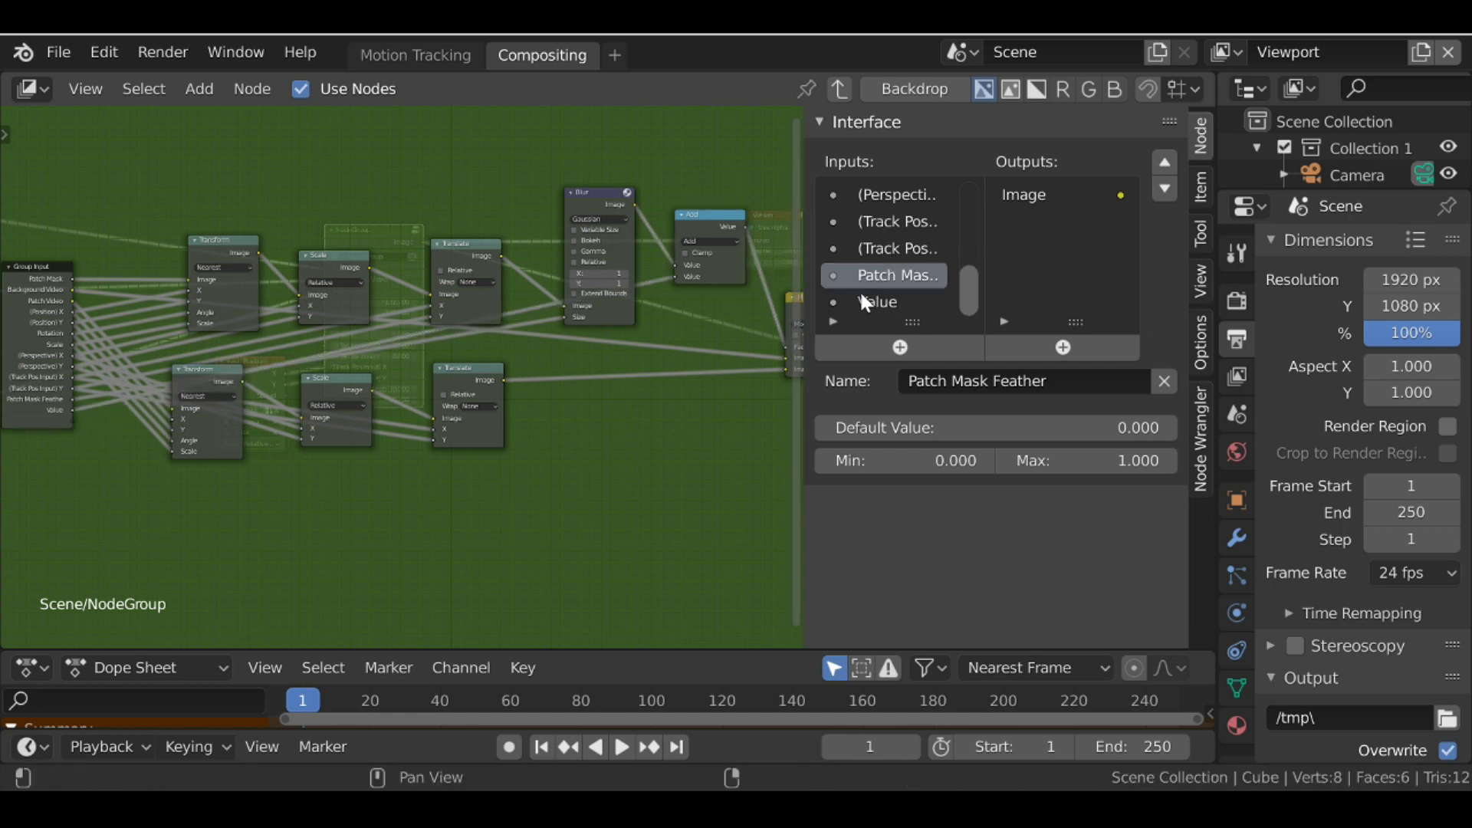
left_click(887, 313)
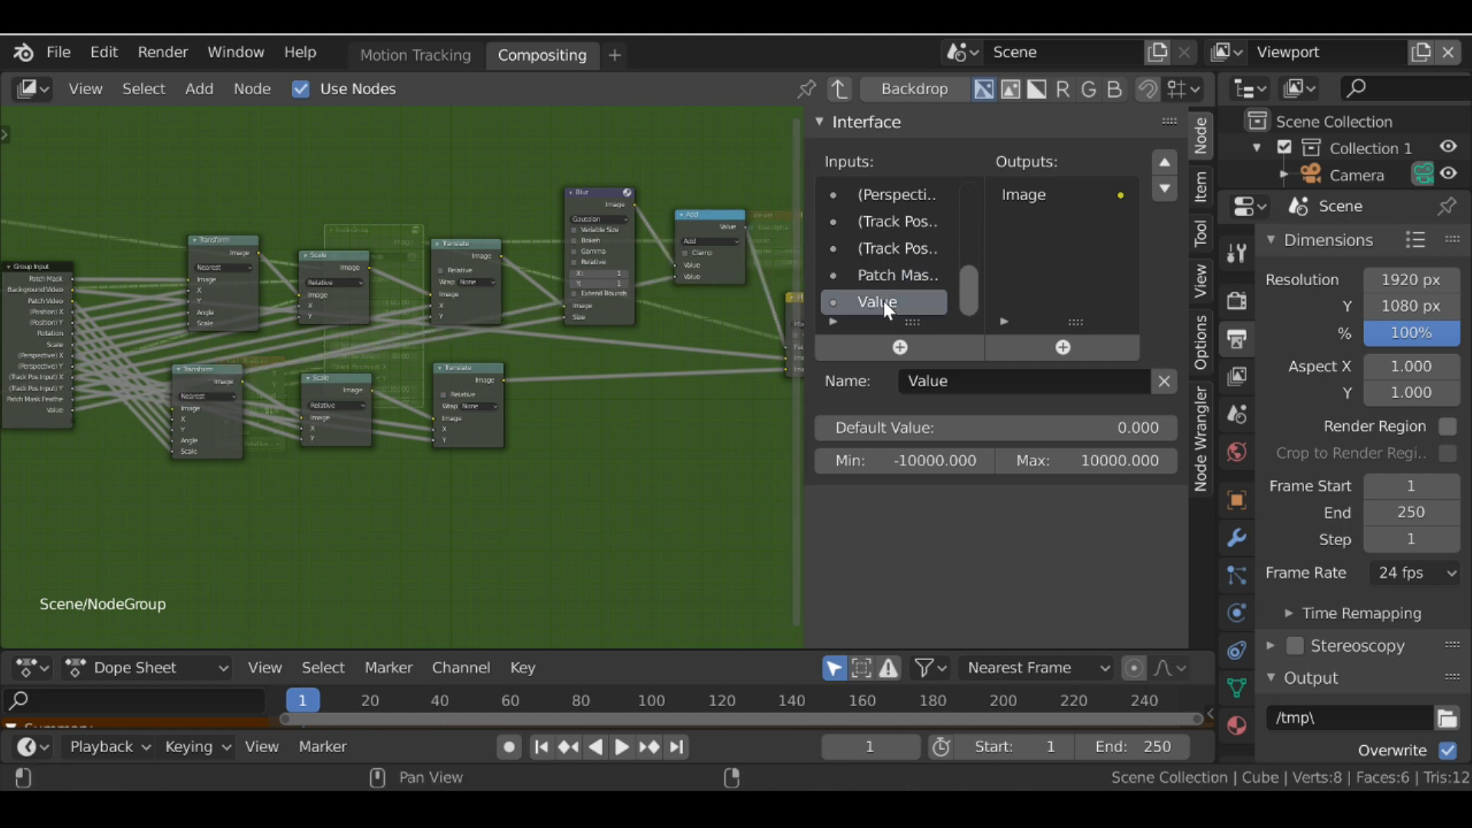
left_click(971, 378)
type("G")
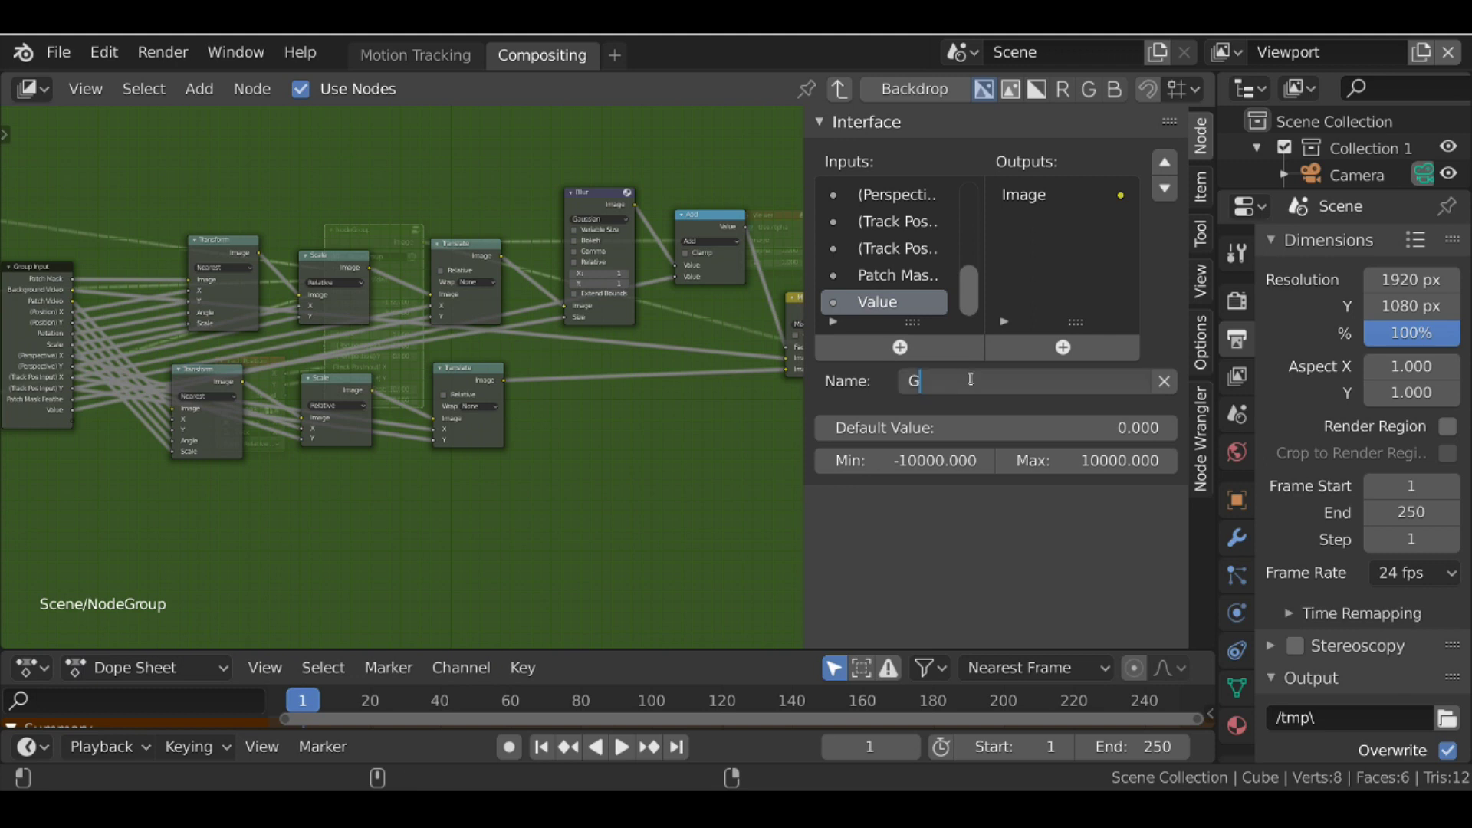
type("arbage Mask")
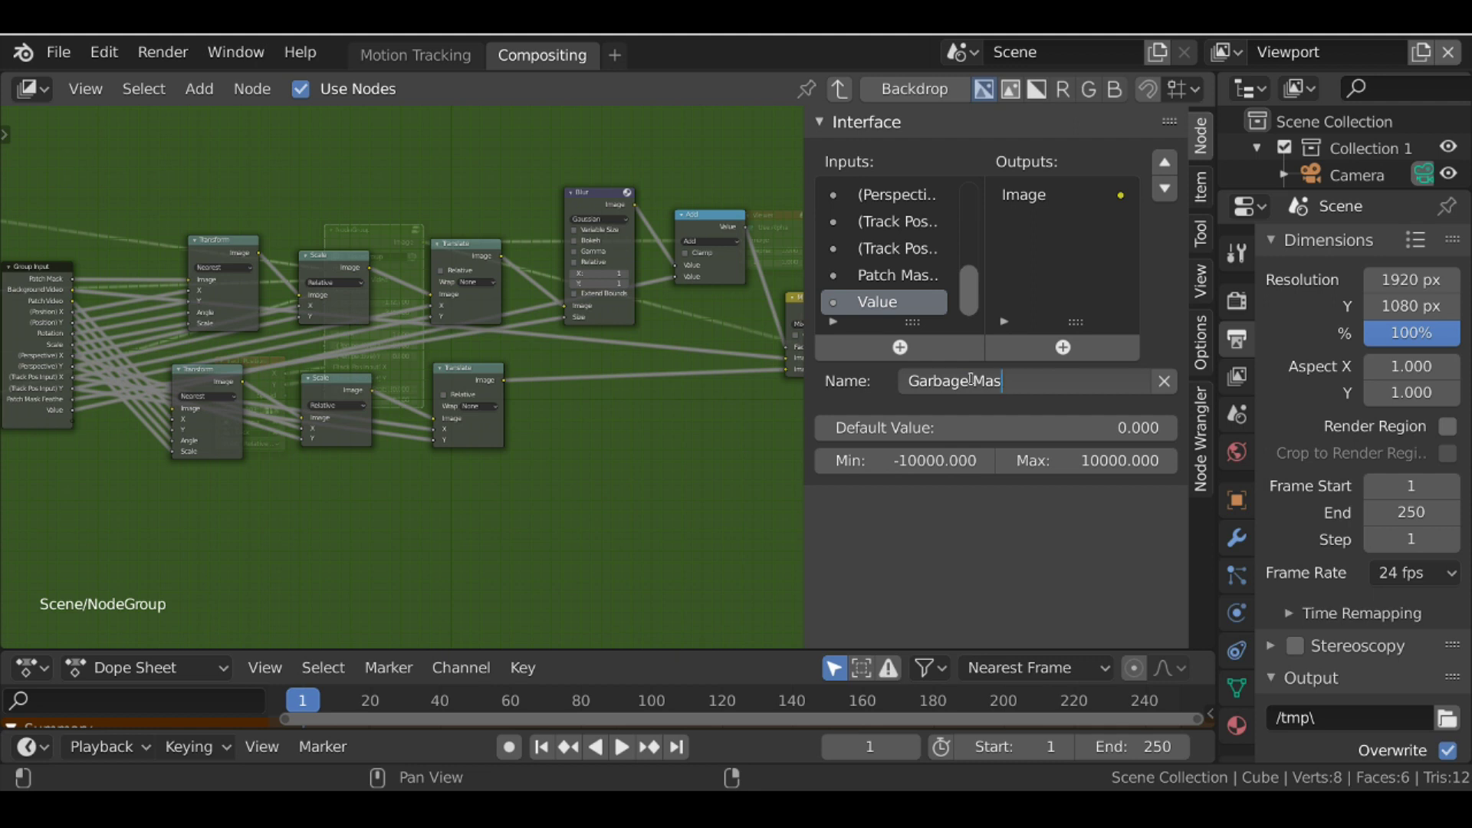
key("Return")
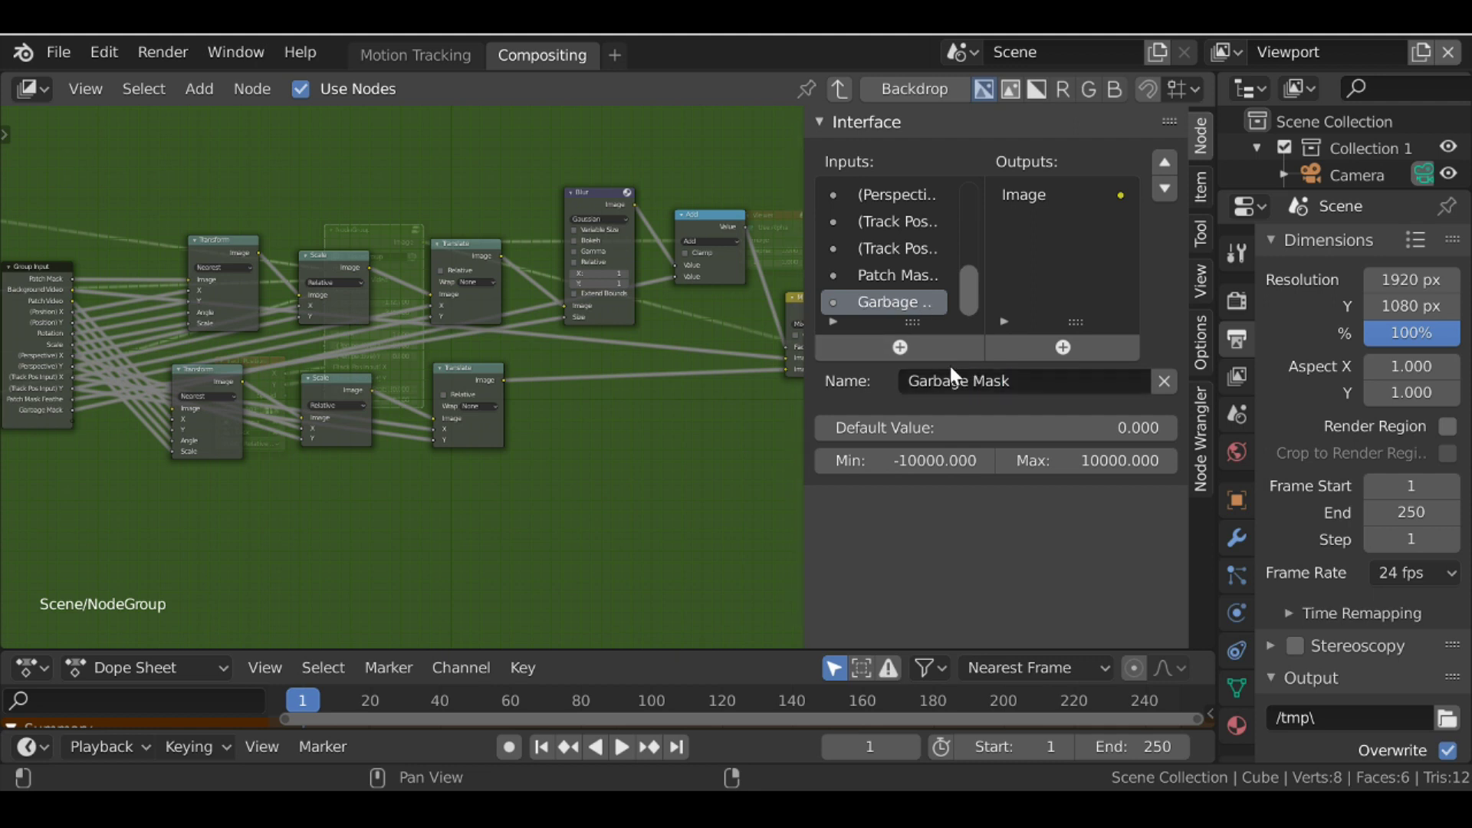
- Reorder the node group's inputs so Garbage Mask sits directly below Patch Mask
key("Tab")
scroll(430, 407, "up", 3)
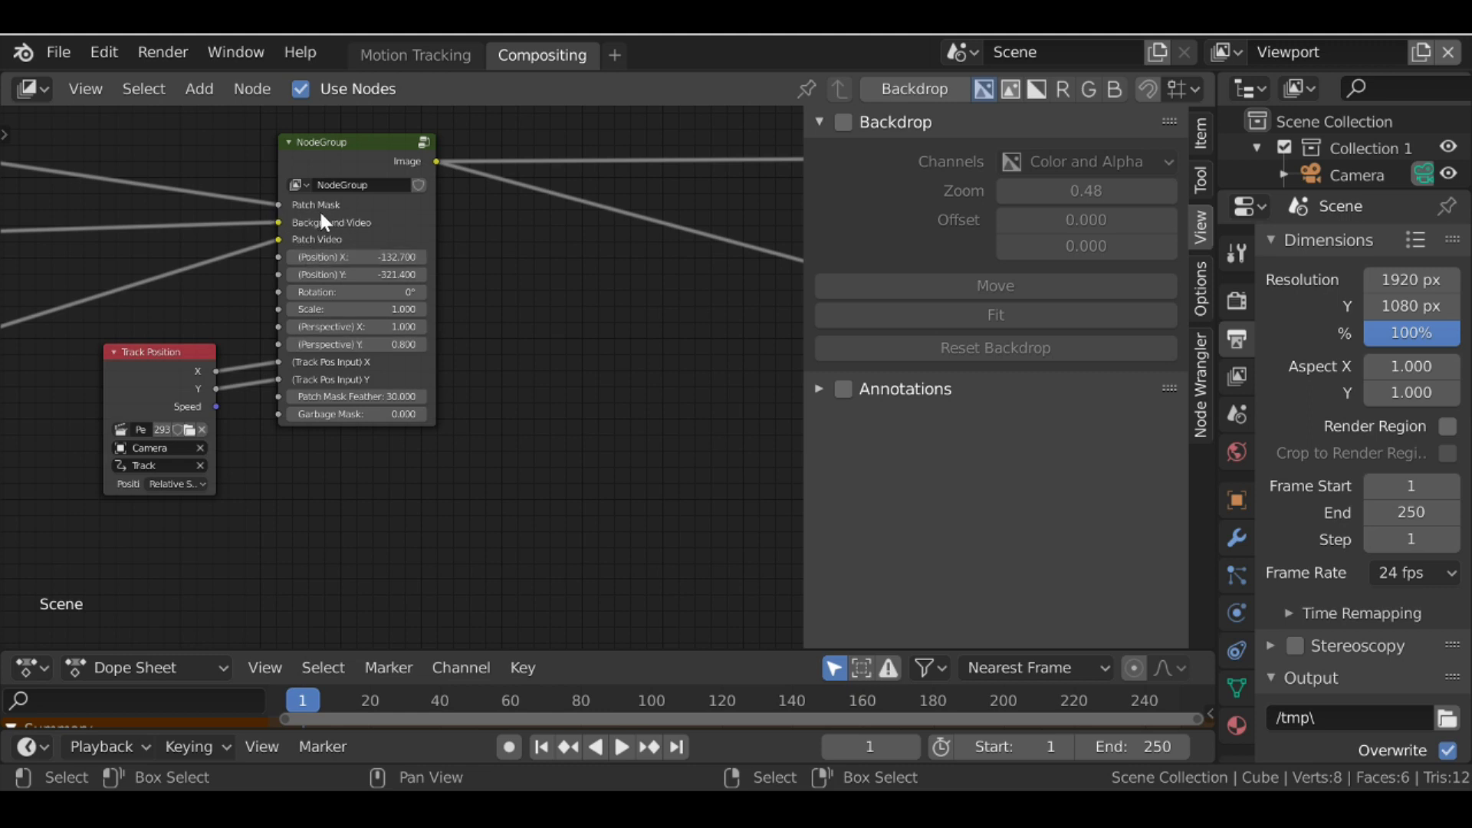
key("Tab")
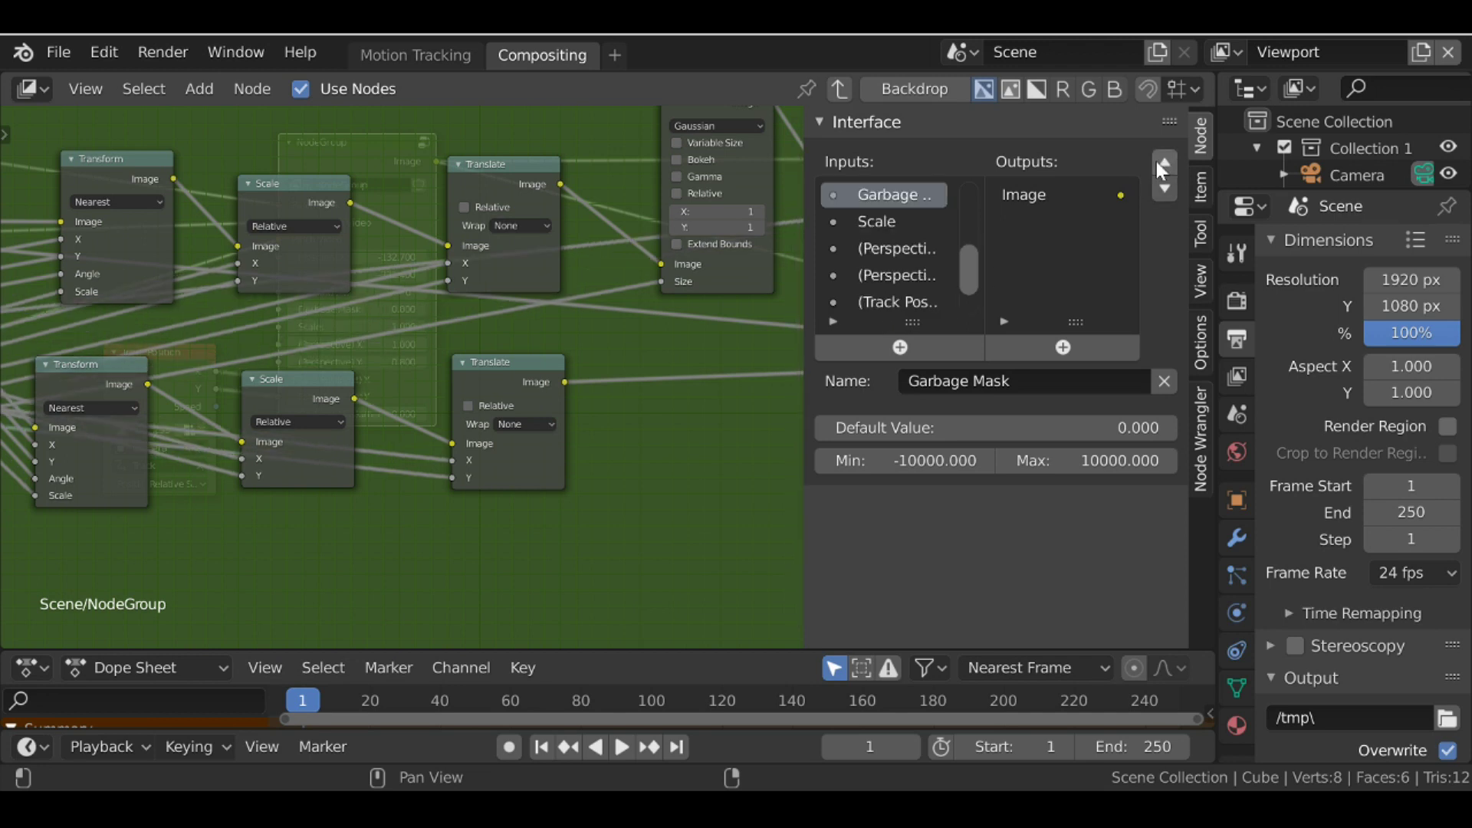
left_click(1160, 164)
left_click(1160, 164)
scroll(929, 253, "up", 4)
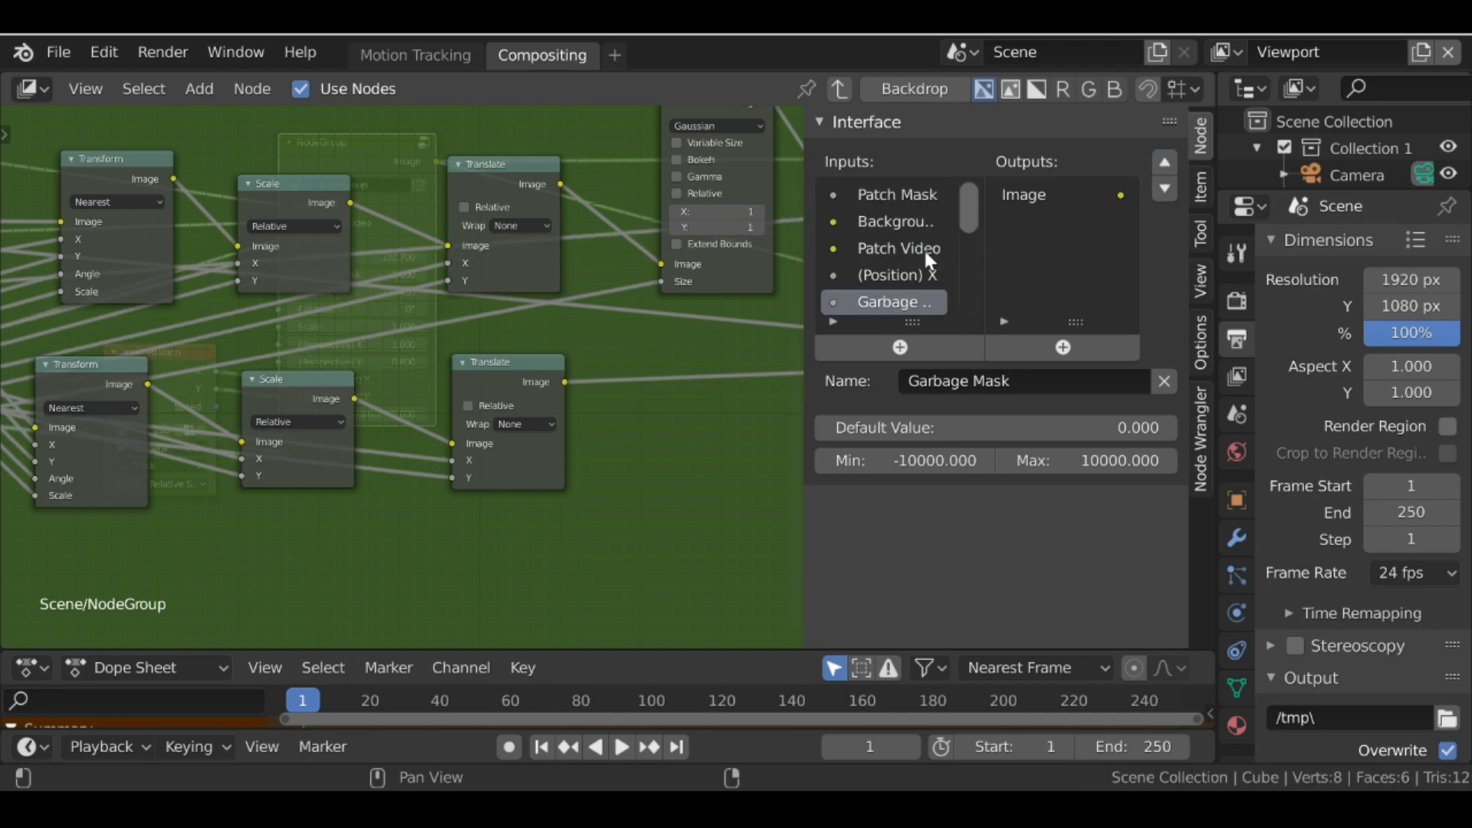
left_click(1165, 161)
left_click(1164, 161)
left_click(1165, 161)
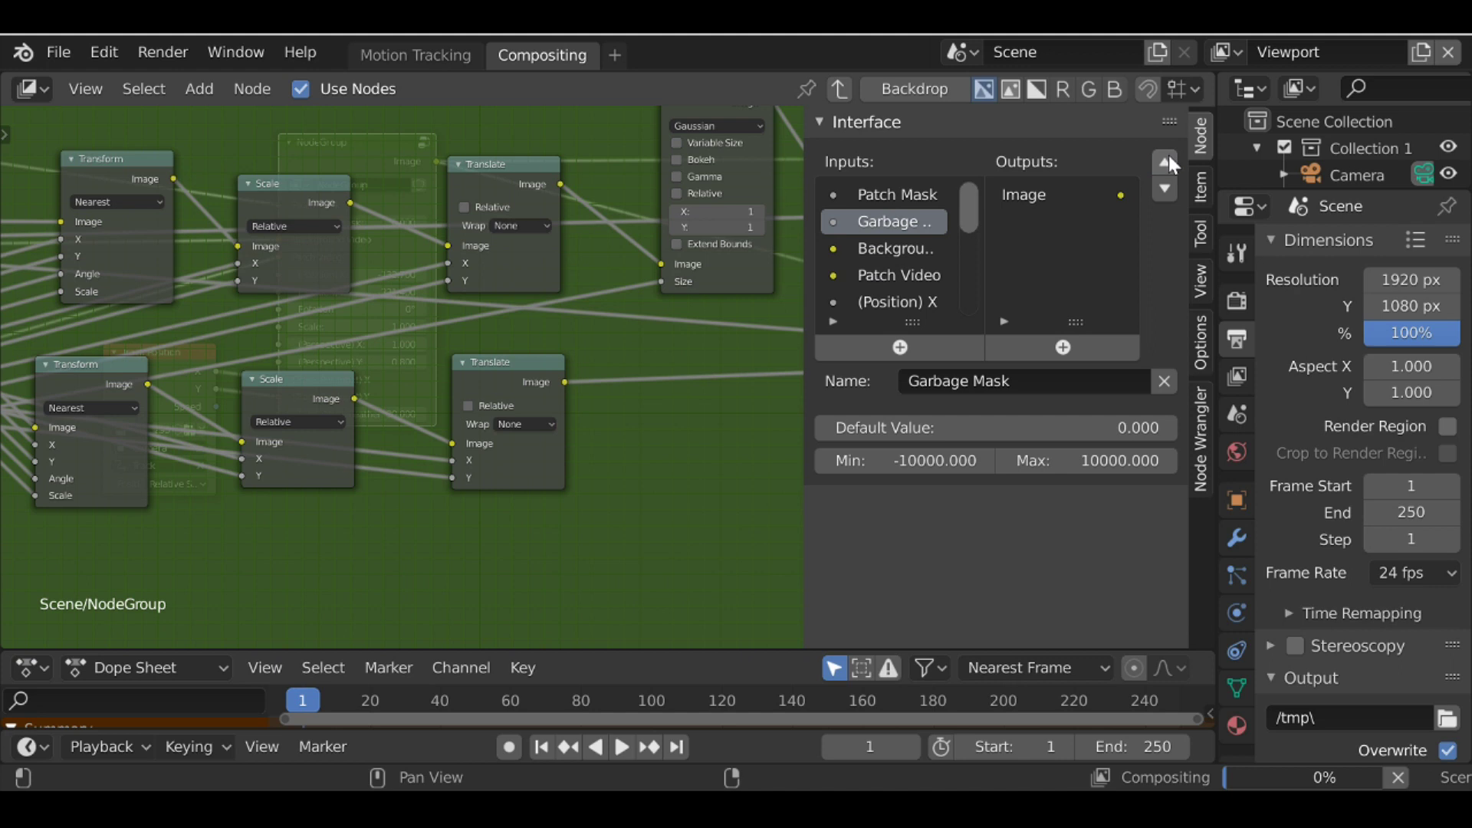
- Make room between the nodes and insert a duplicate of the Blur node on the Garbage Mask link into the Add node
middle_click_drag(737, 231, 522, 342)
left_click_drag(491, 213, 477, 178)
left_click_drag(673, 229, 697, 282)
scroll(518, 205, "down", 1)
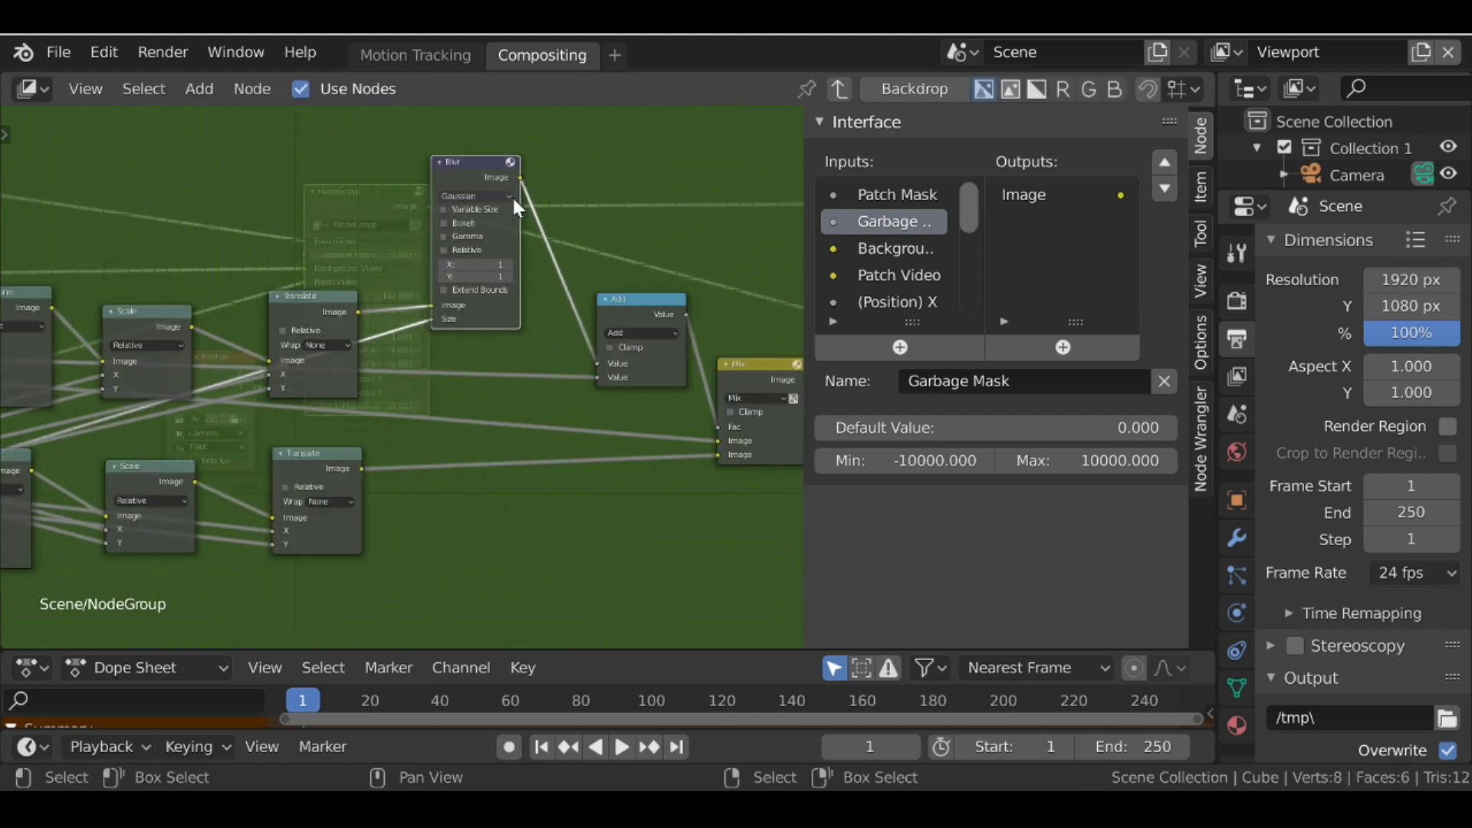
key("shift+d")
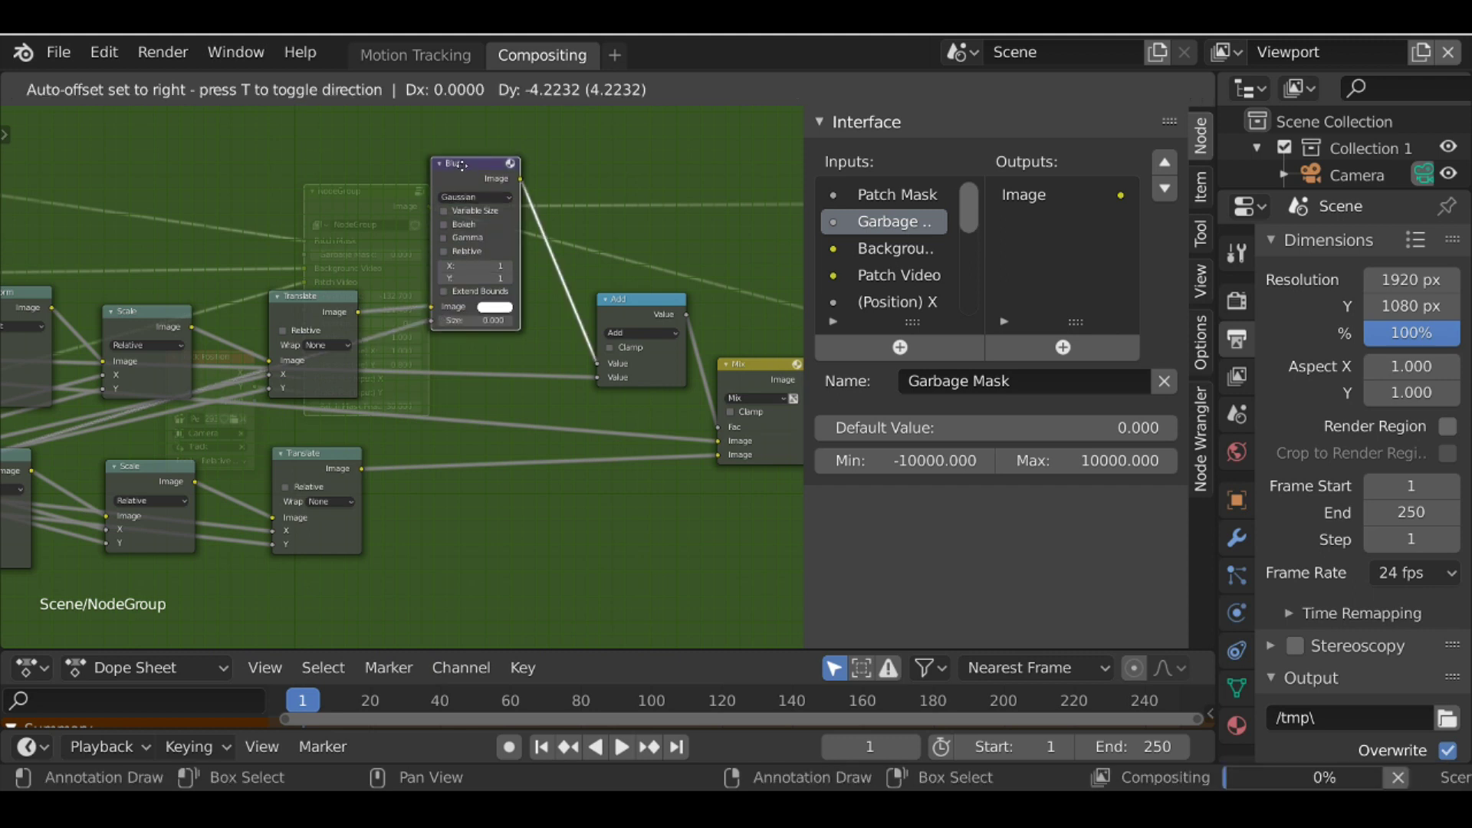
left_click(506, 354)
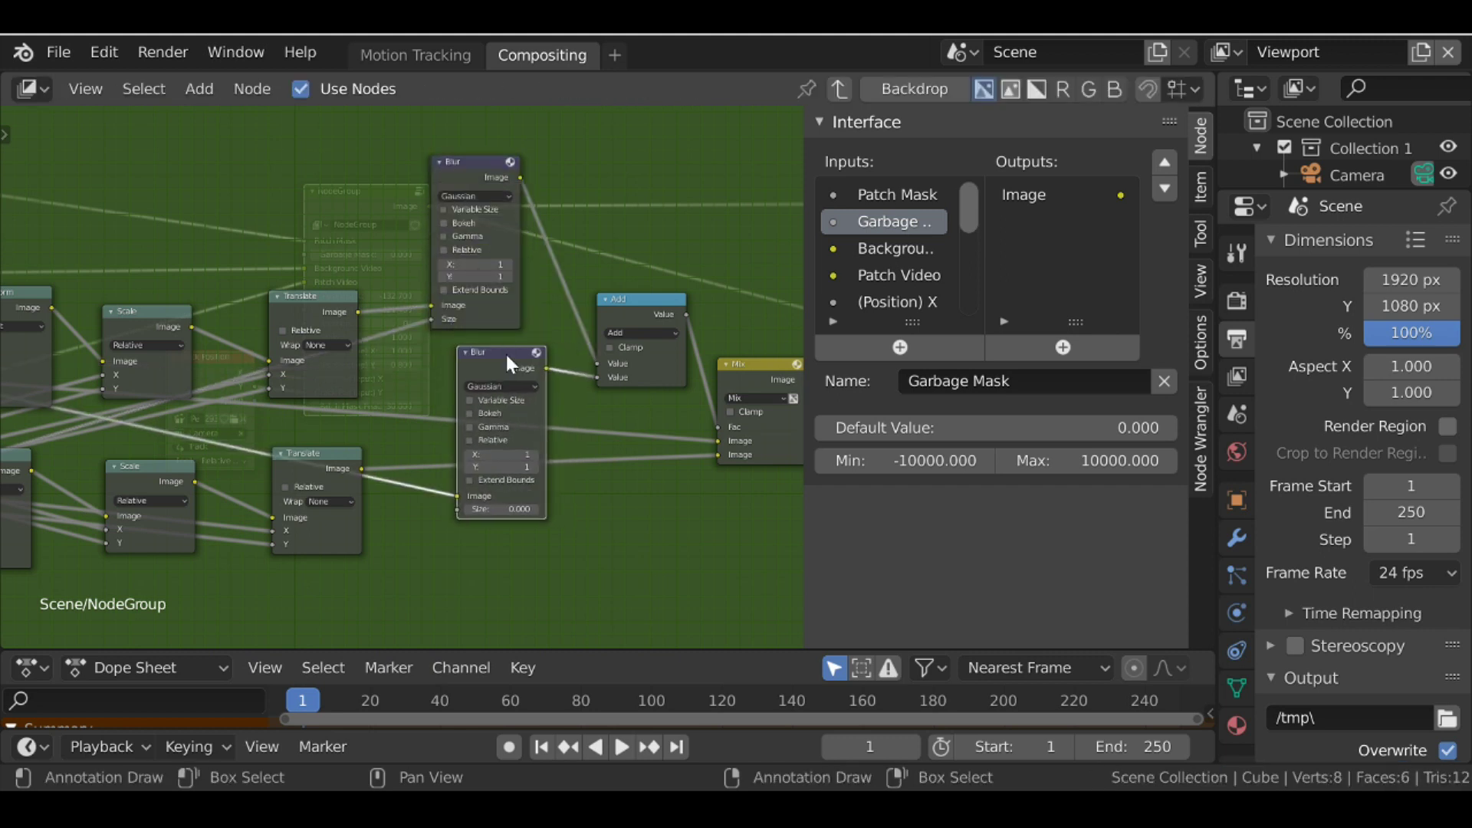
middle_click_drag(427, 394, 497, 238)
- Expose the duplicated Blur node's Size as a new socket on the Group Input
scroll(497, 239, "up", 1)
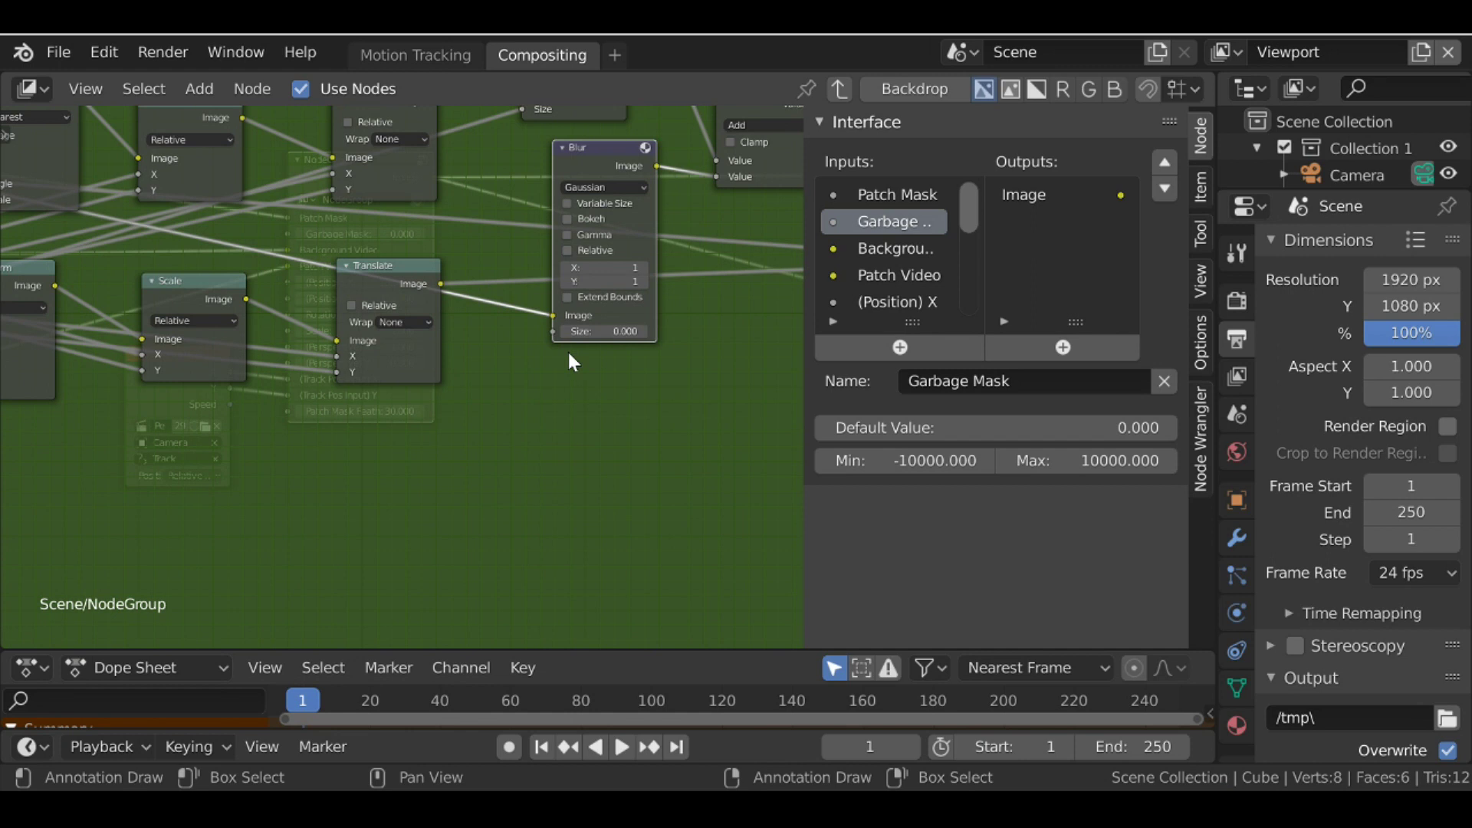
left_click_drag(549, 332, 478, 366)
middle_click_drag(505, 362, 710, 325)
scroll(596, 324, "down", 4)
left_click_drag(690, 313, 141, 328)
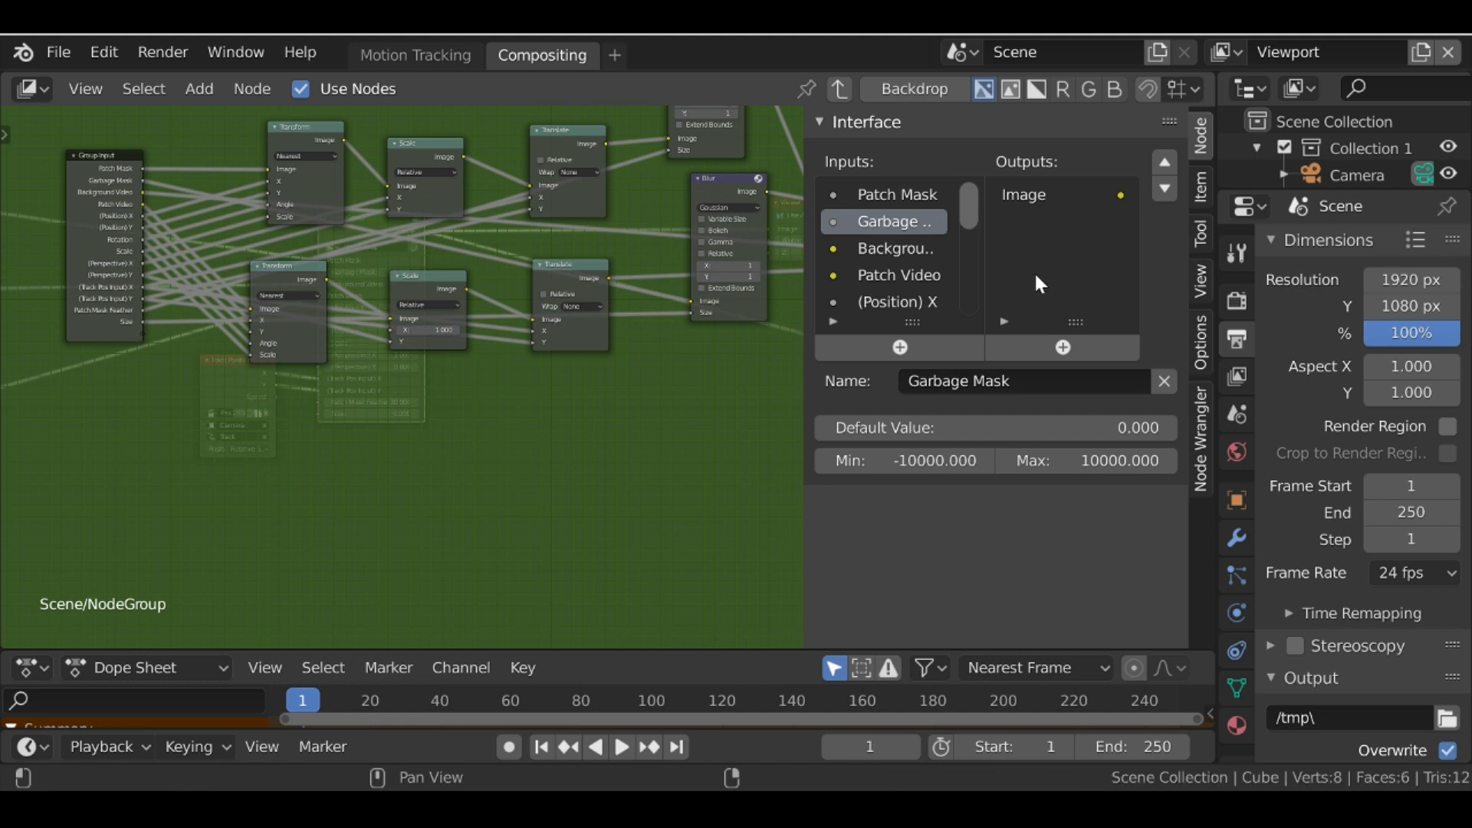
- Rename the group's Size input to Garbage Mask Feather
scroll(913, 222, "down", 5)
left_click(886, 299)
left_click(990, 379)
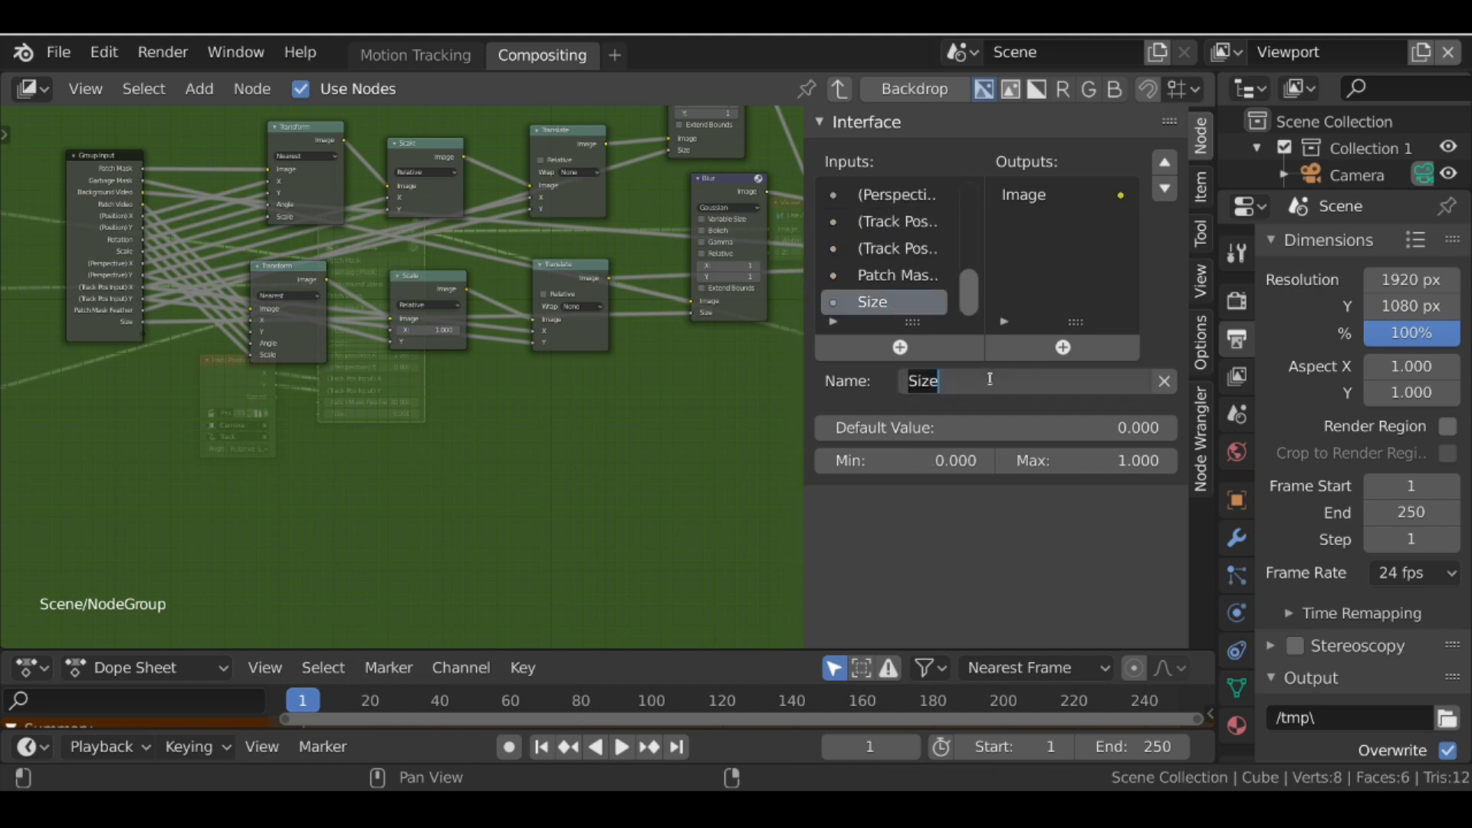
type("Garbage Mask Feather")
key("Return")
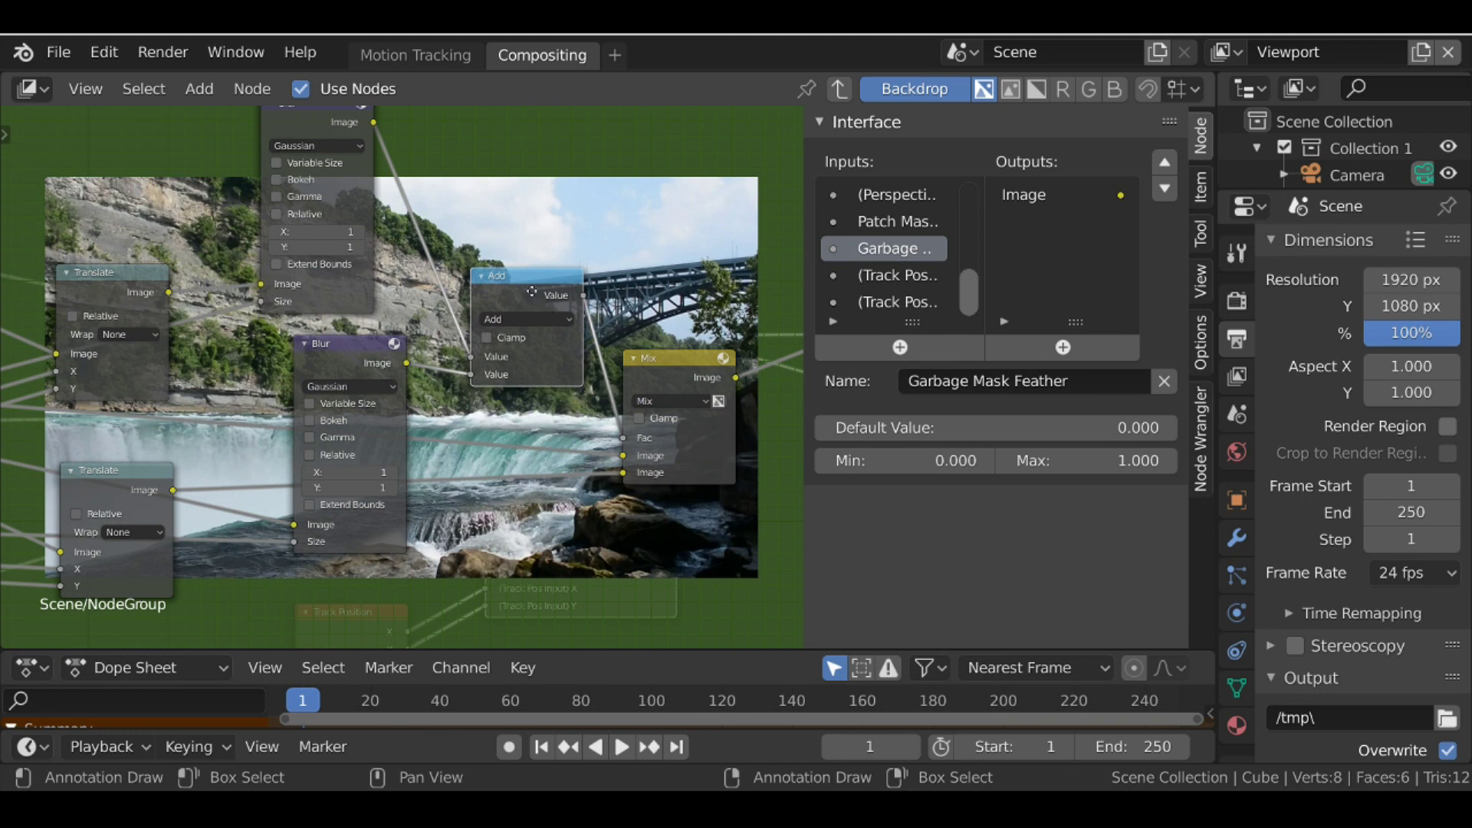
- Change the Add math node to Subtract, and enable Clamp on both it and the Mix node
middle_click_drag(532, 291, 520, 264)
scroll(520, 263, "up", 3)
middle_click_drag(542, 210, 463, 222)
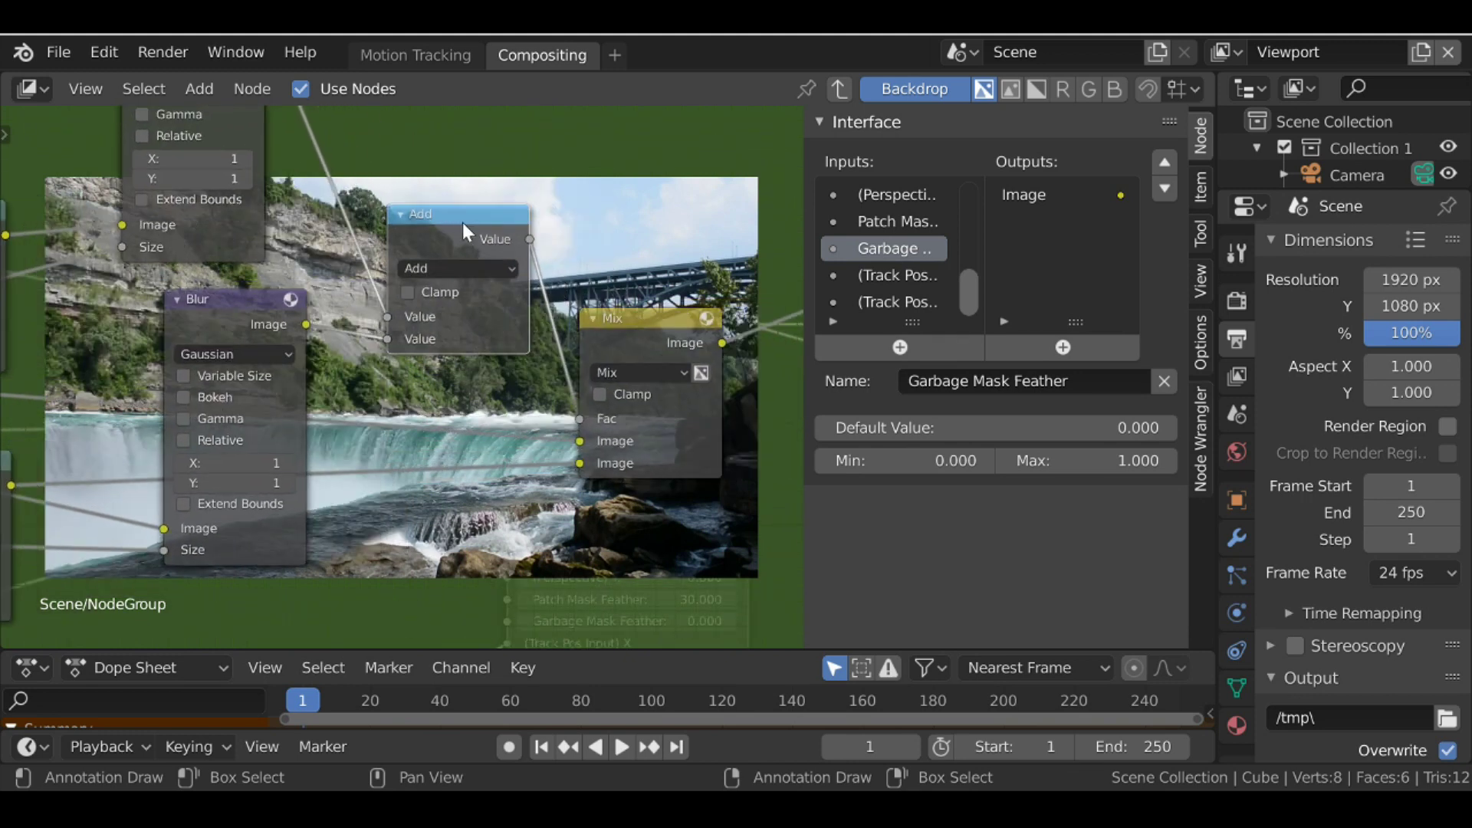
left_click(433, 268)
left_click(448, 311)
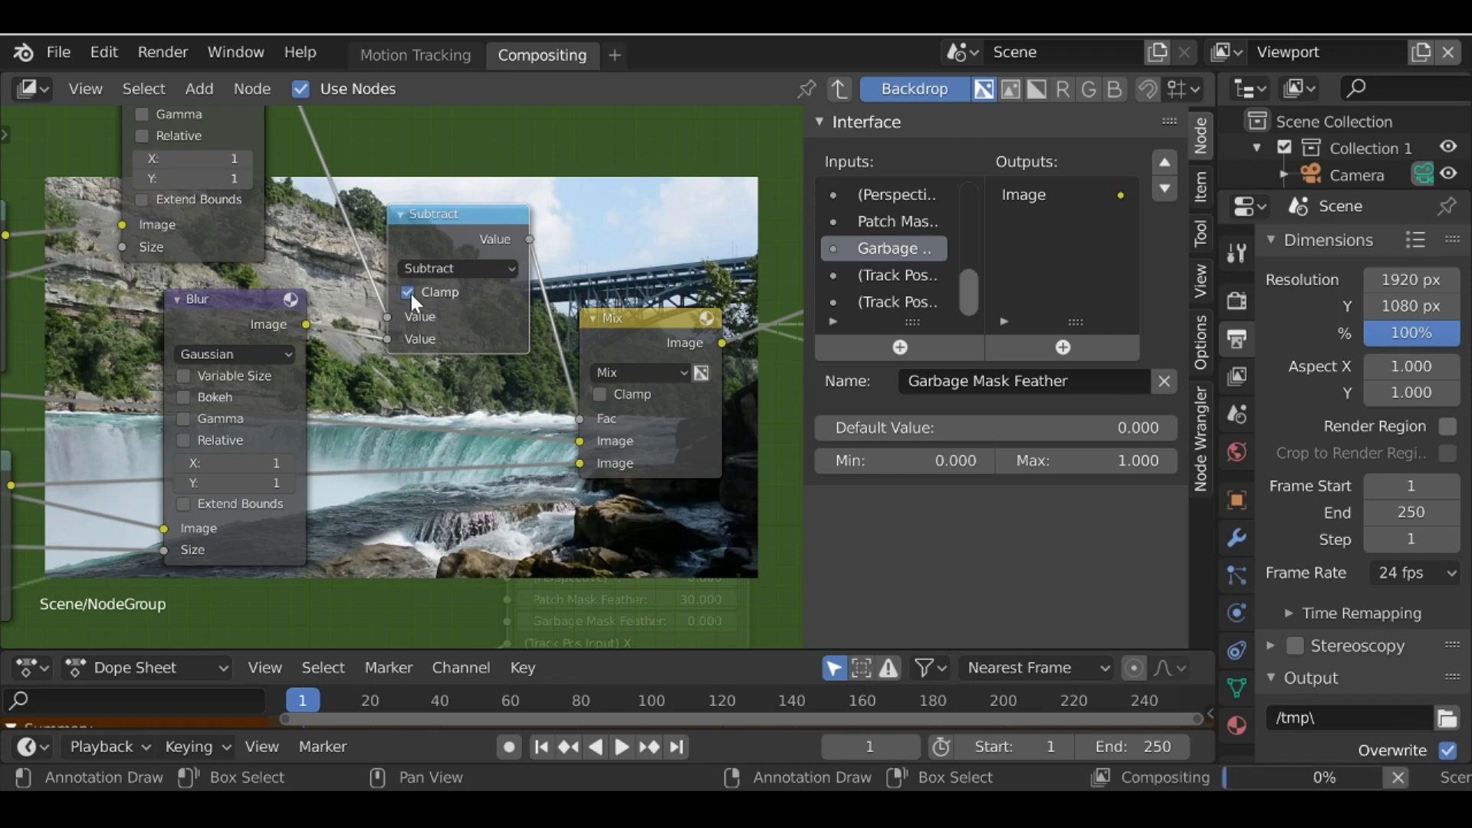
left_click(600, 394)
scroll(270, 323, "down", 6)
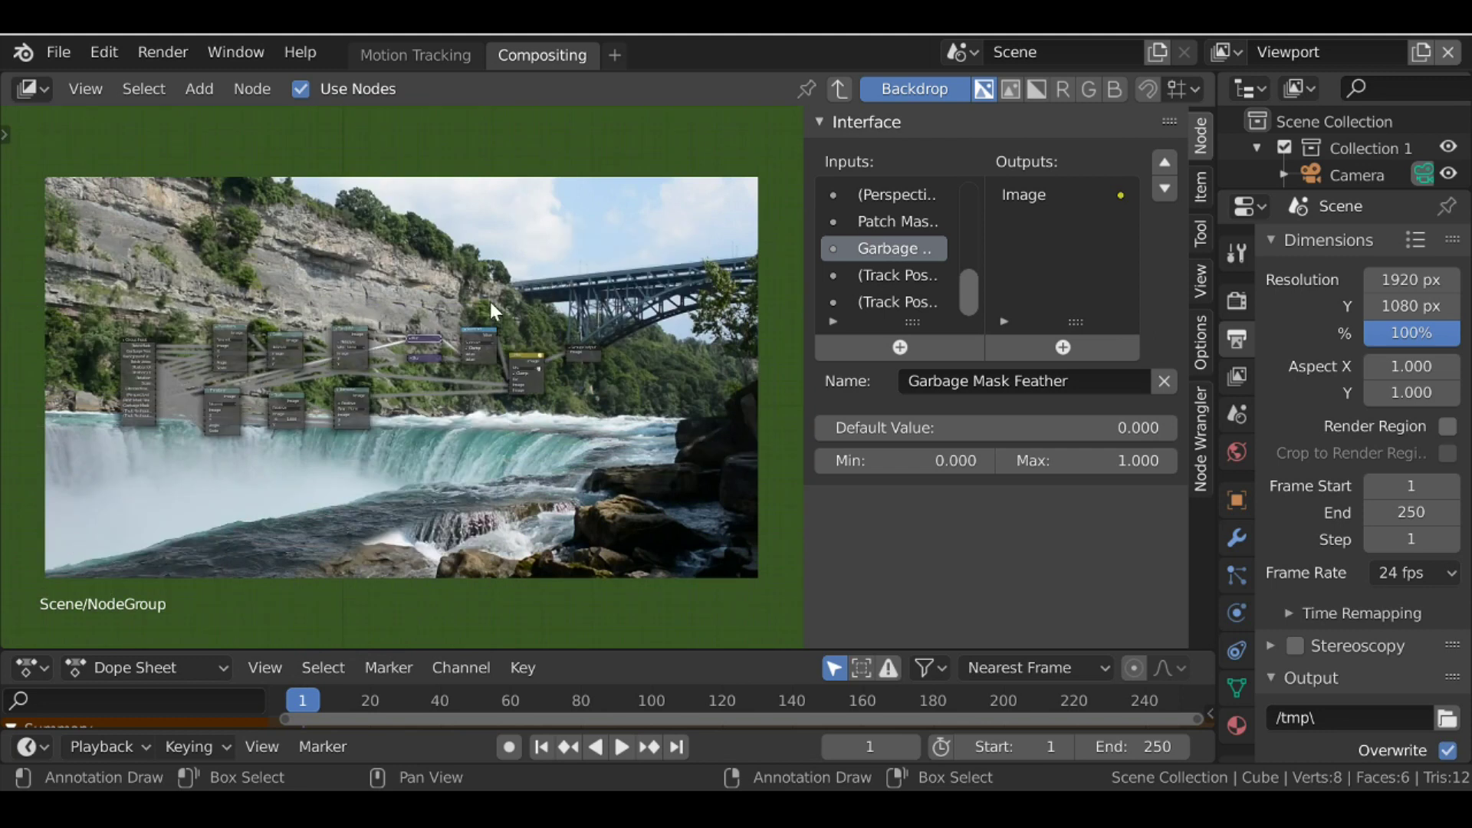
- Leave the node group and save the Blender file
key("Tab")
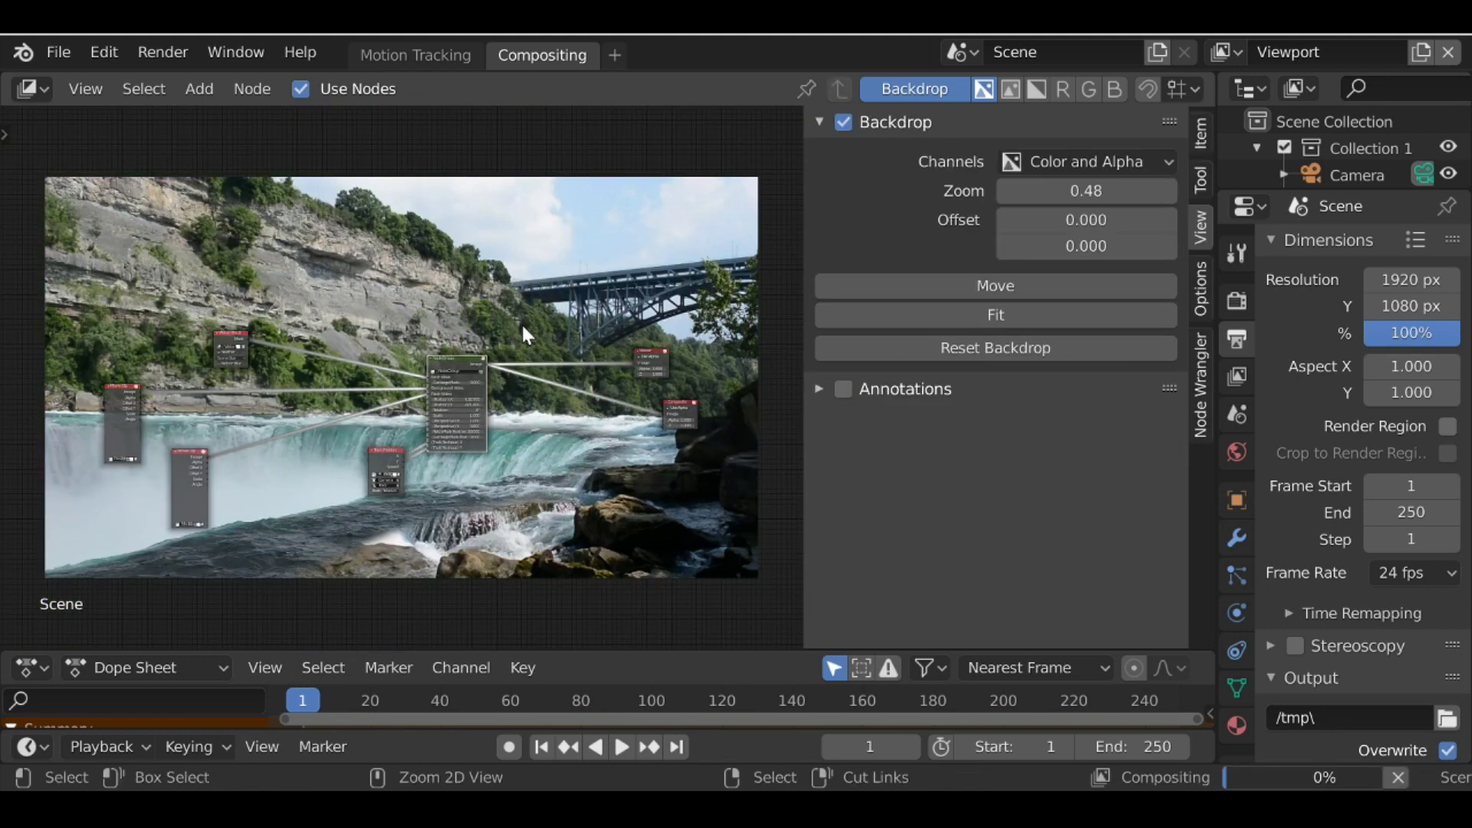
key("ctrl+s")
scroll(426, 293, "up", 3)
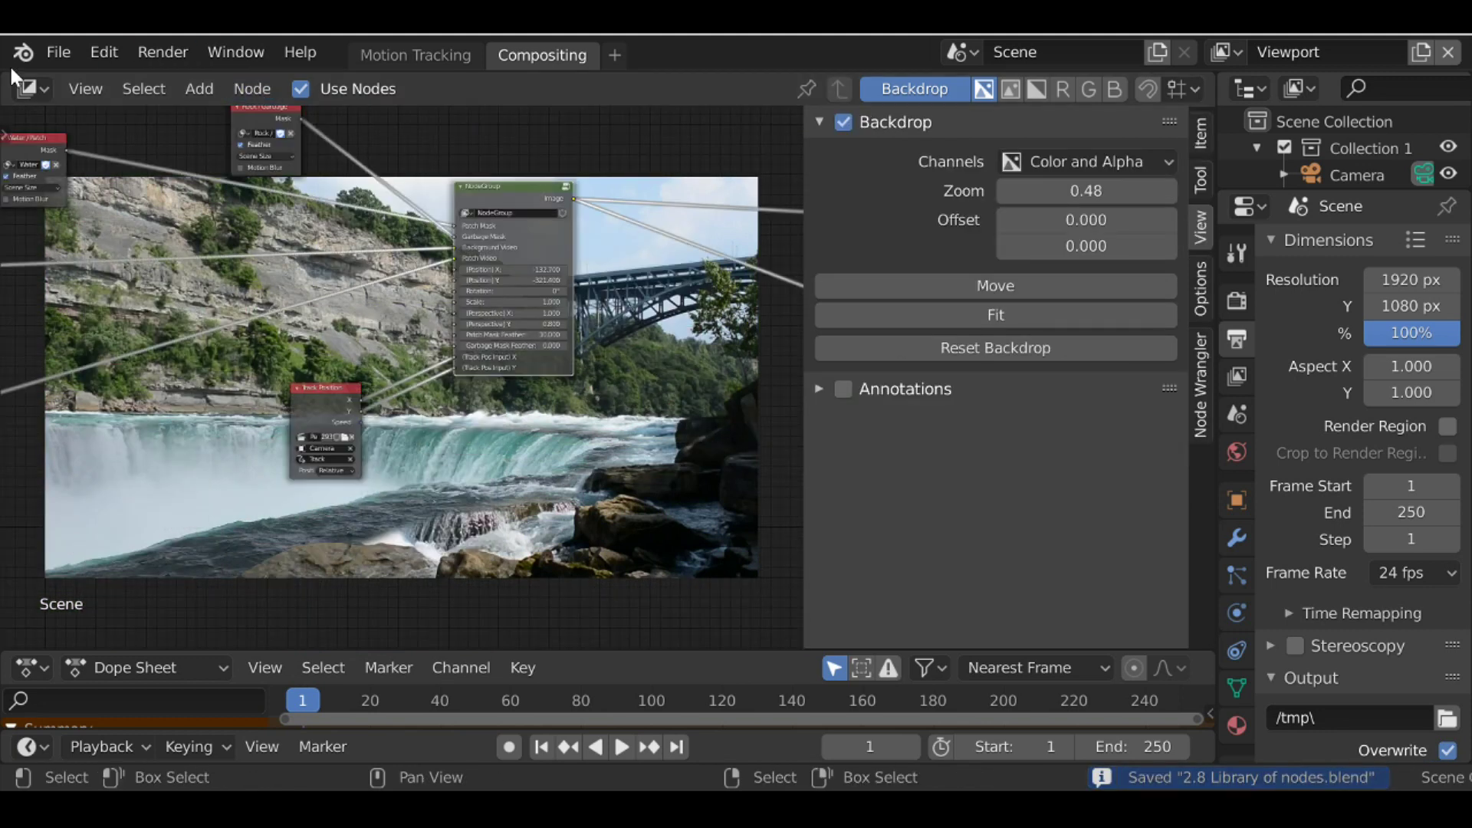
- Set both the name and the label of the unconnected NodeGroup node to Patch Node
left_click_drag(483, 187, 499, 187)
key("KP_Decimal")
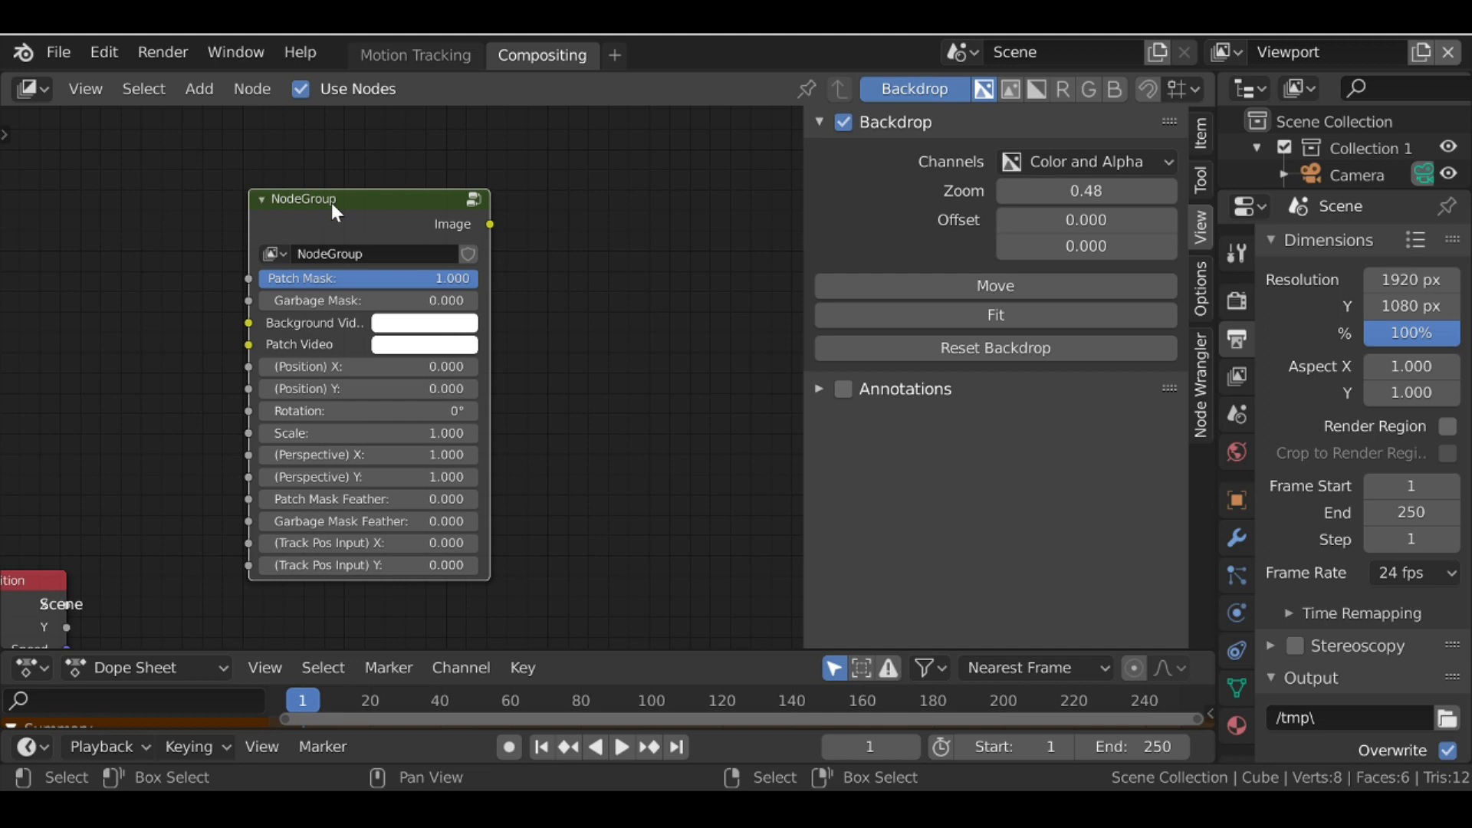
left_click(1201, 131)
left_click(1002, 161)
type("P")
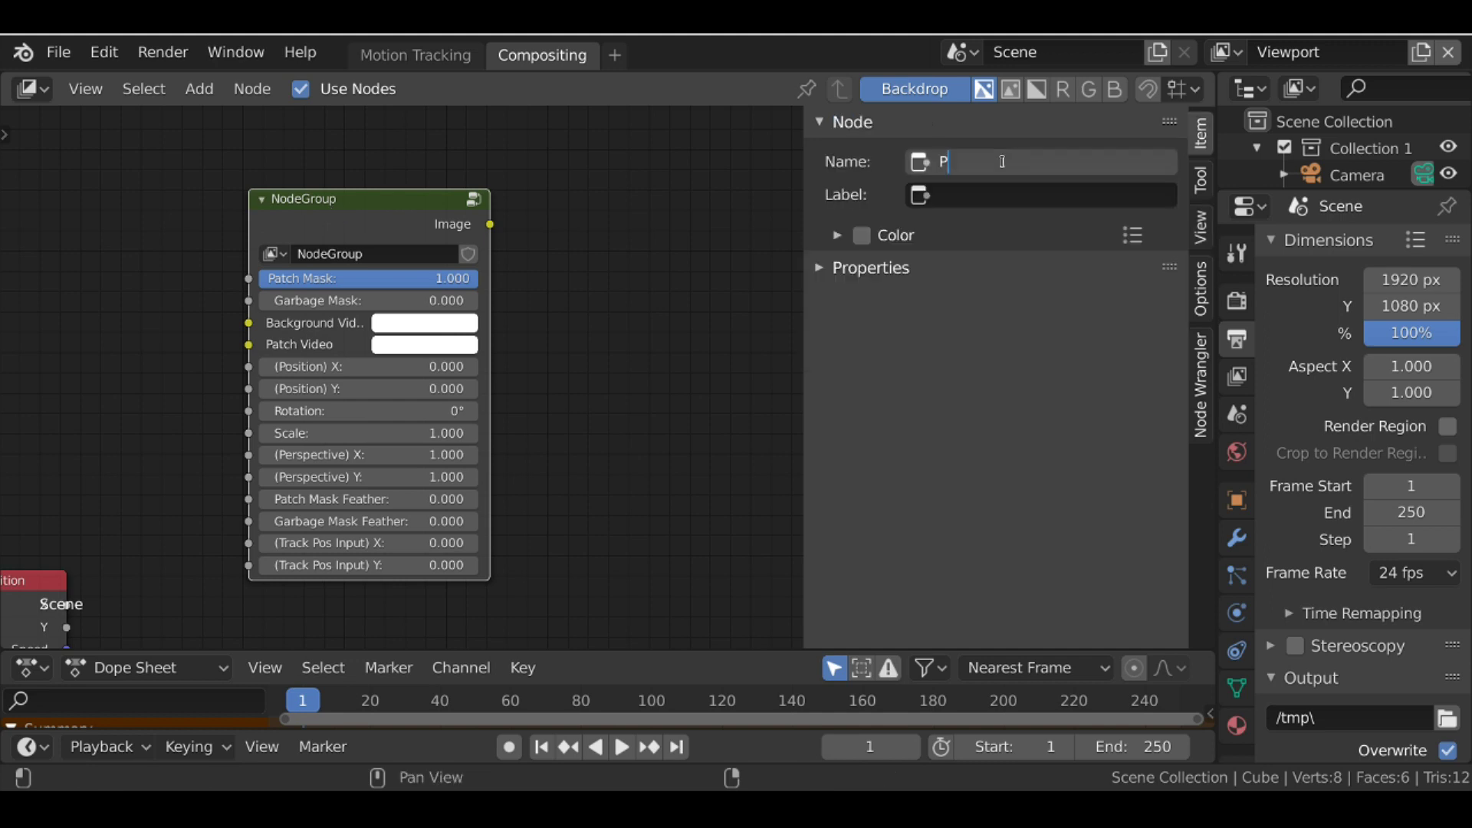
type("atch Node")
key("Return")
left_click(1051, 201)
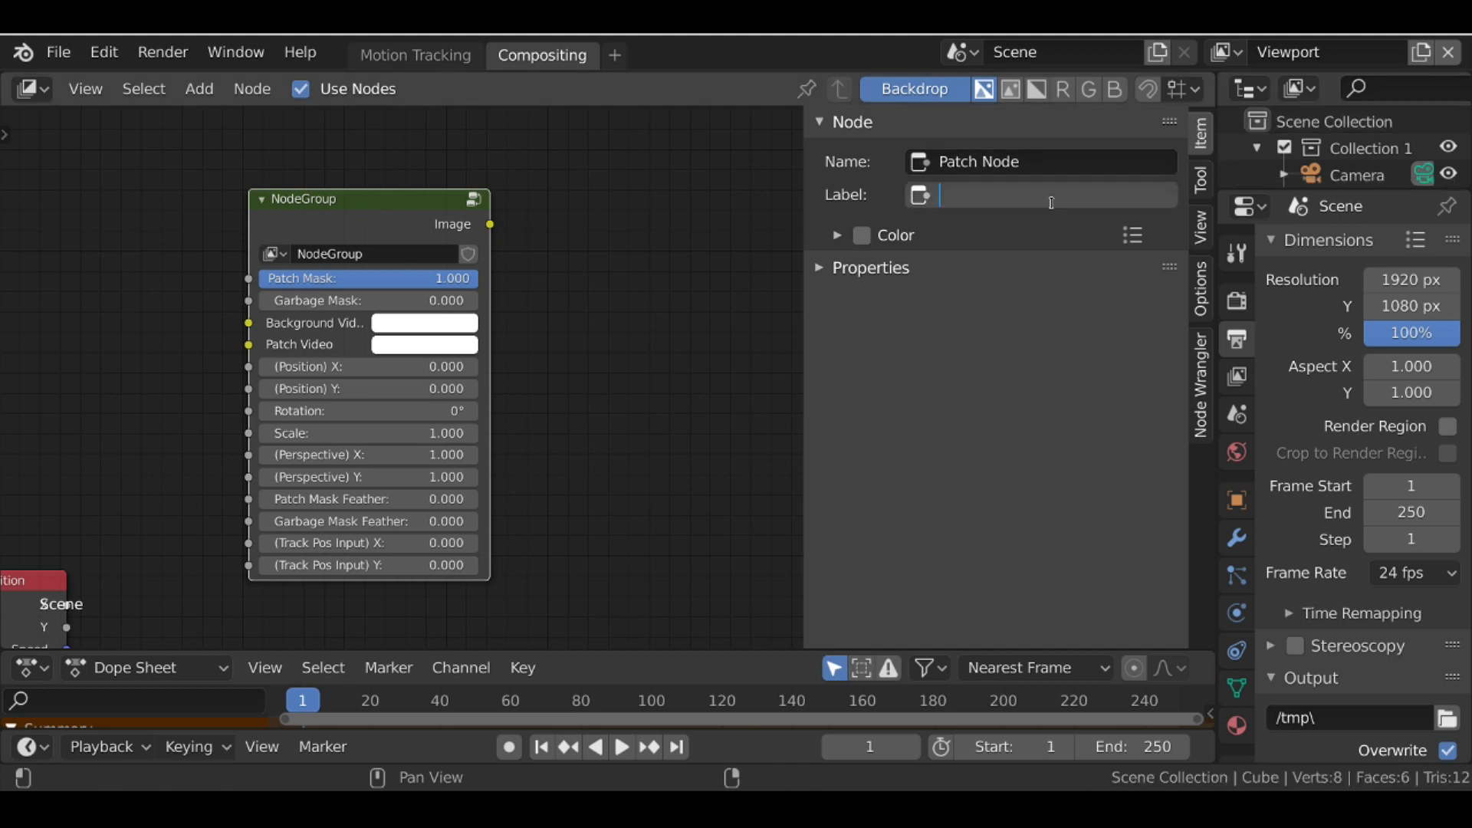
type("Patch Node")
key("Return")
scroll(455, 297, "down", 1)
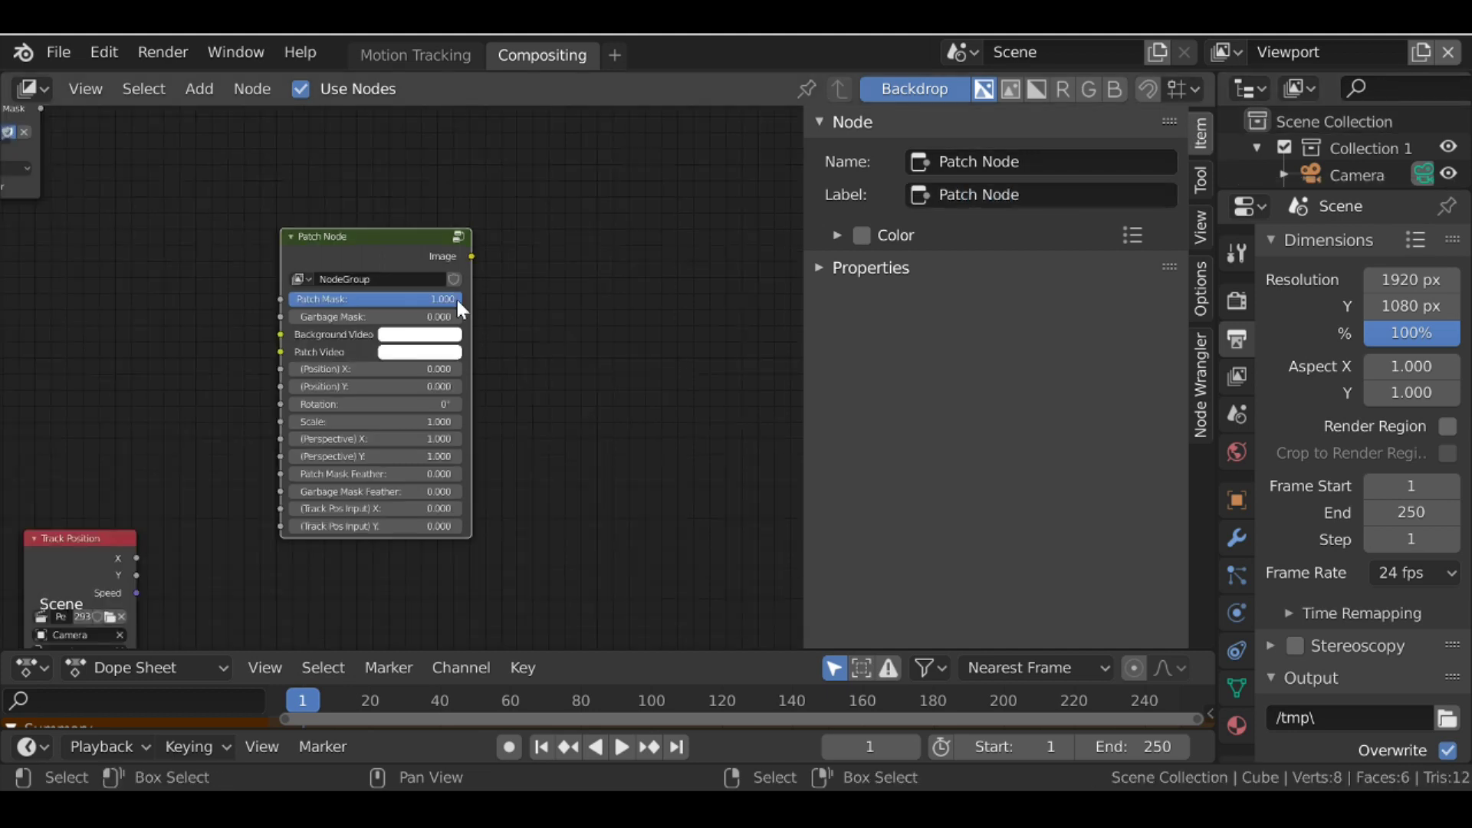
- Rename the node's group data-block to Patch Node and select the neighbouring Clone Node
left_click(825, 266)
double_click(950, 308)
type("Patch Node")
key("Return")
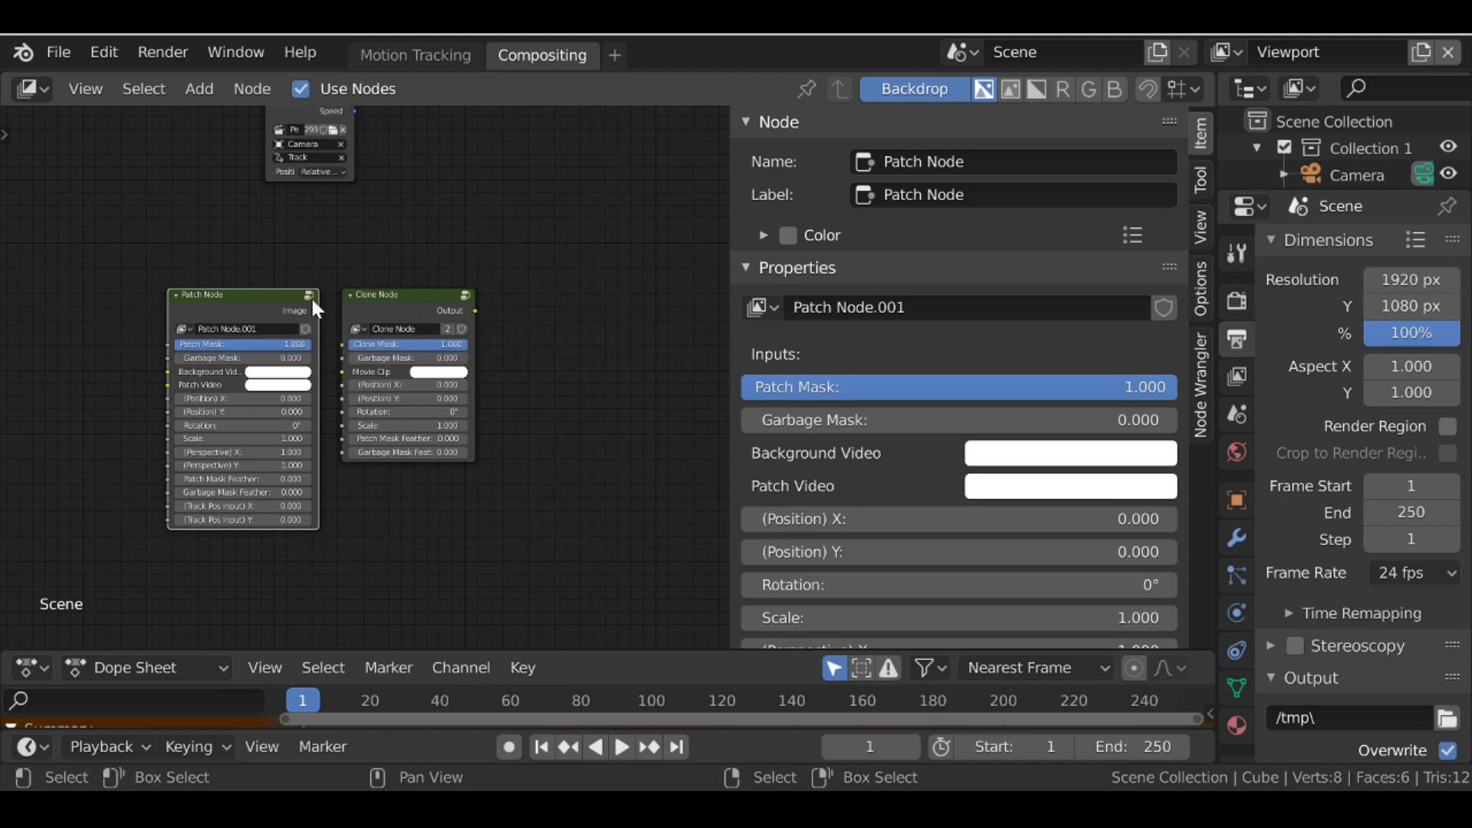
left_click_drag(375, 304, 355, 290)
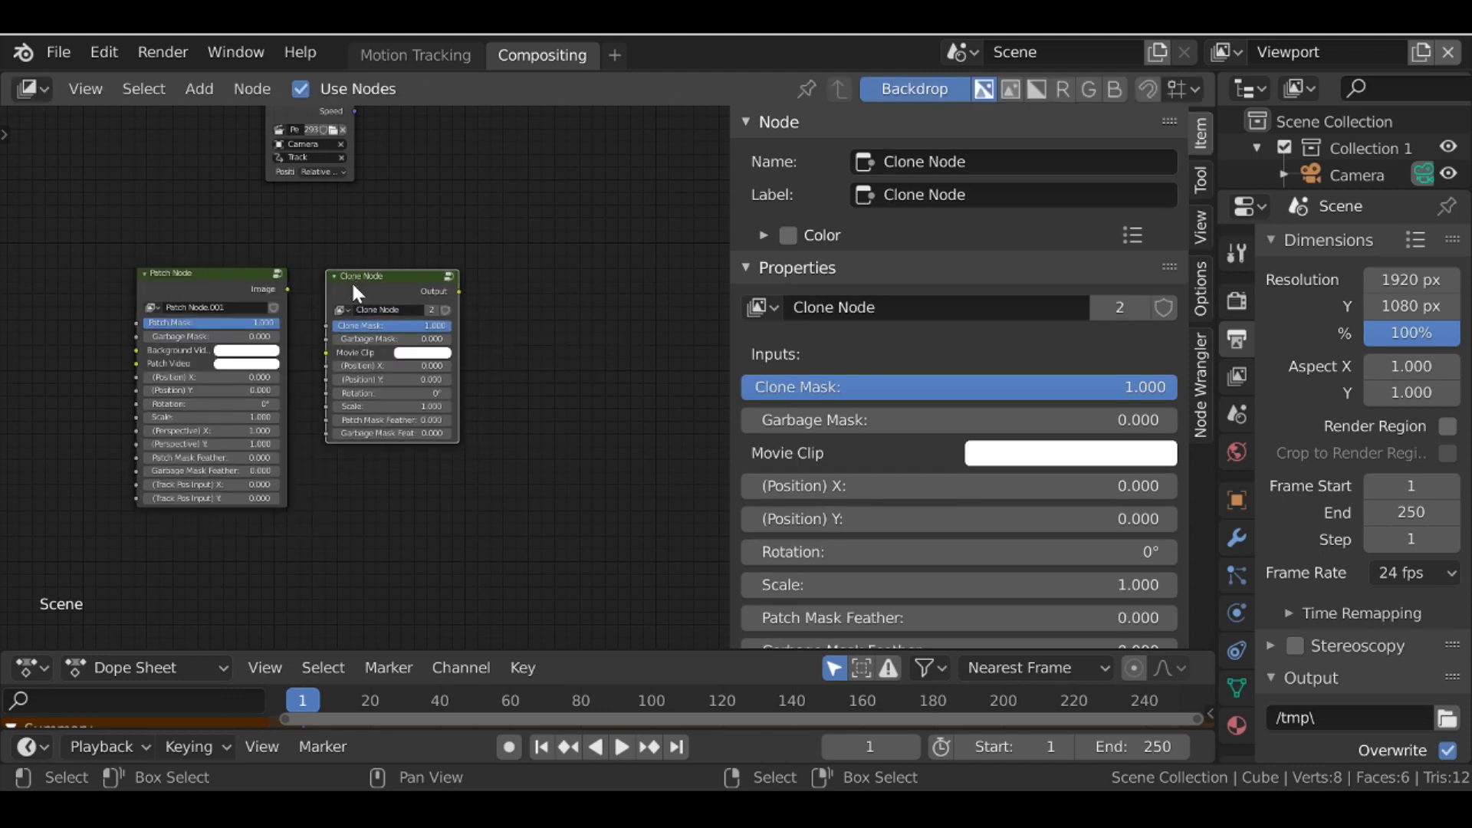